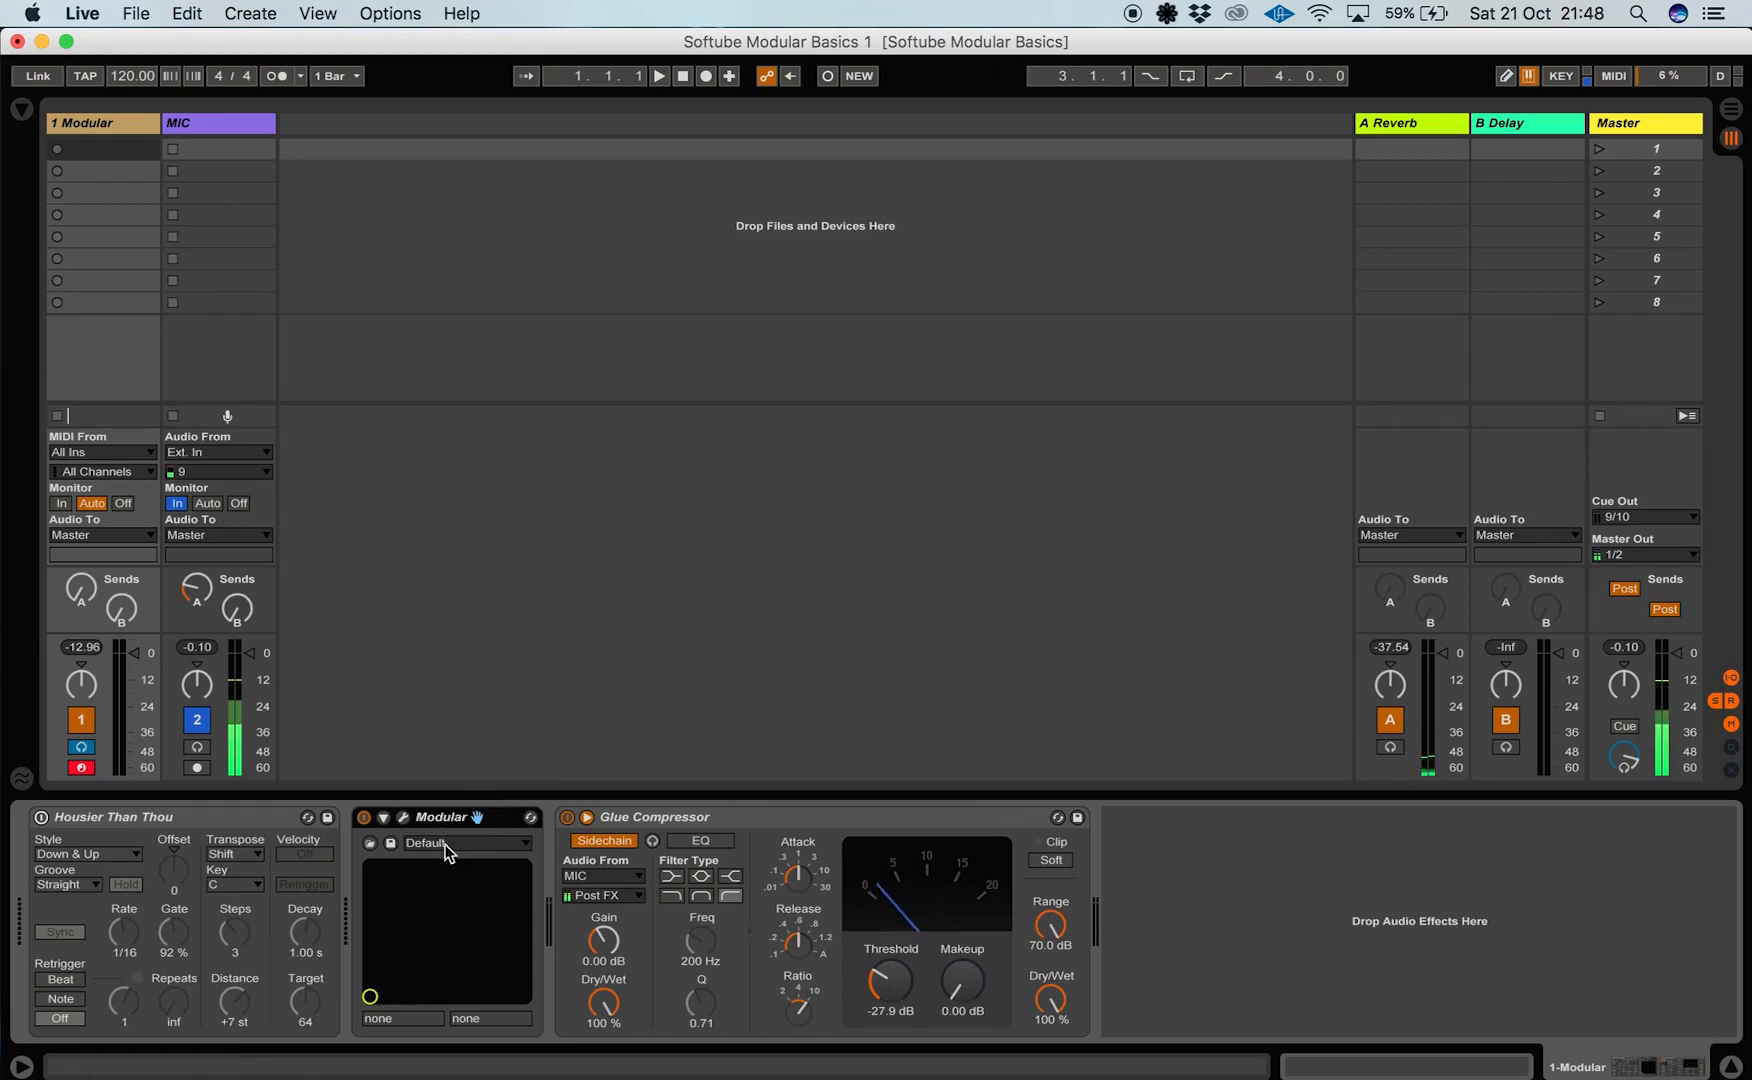
Open the Modular plug-in's rack and add a MIDI to CV module from the DAW and MIDI interfacing group
left_click(402, 819)
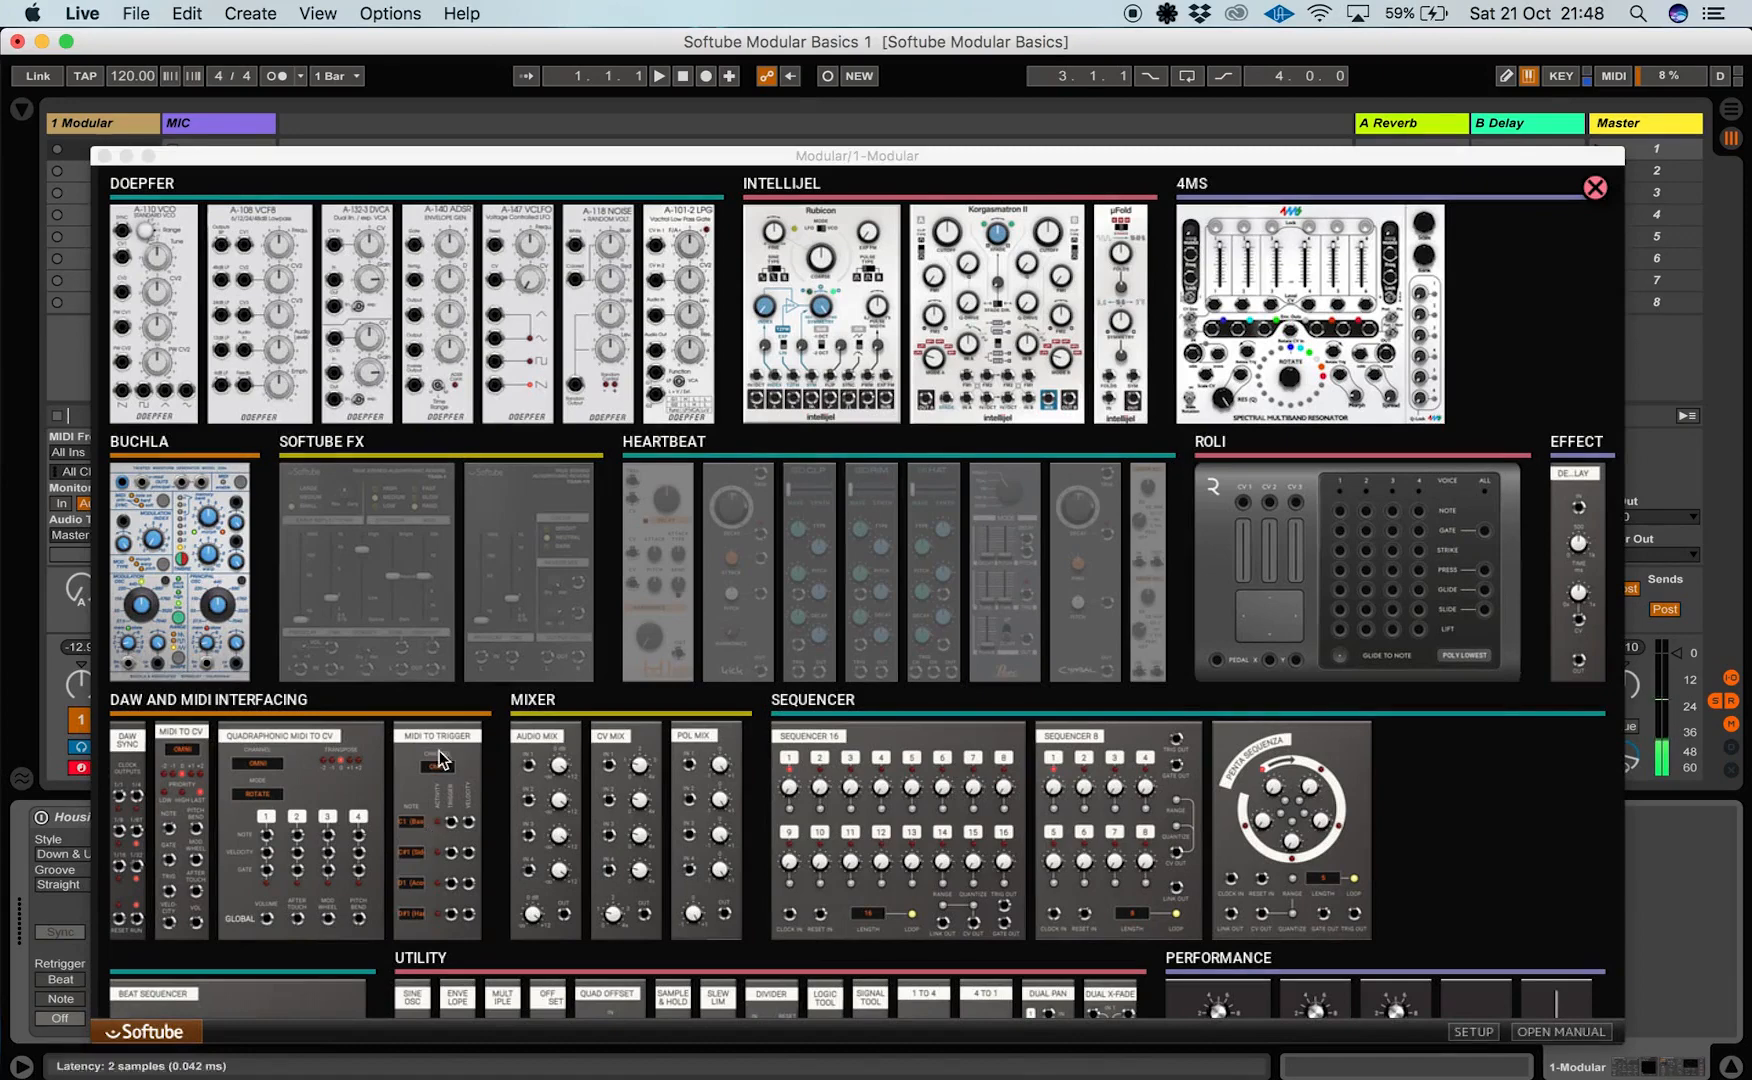
mouse_move(402, 660)
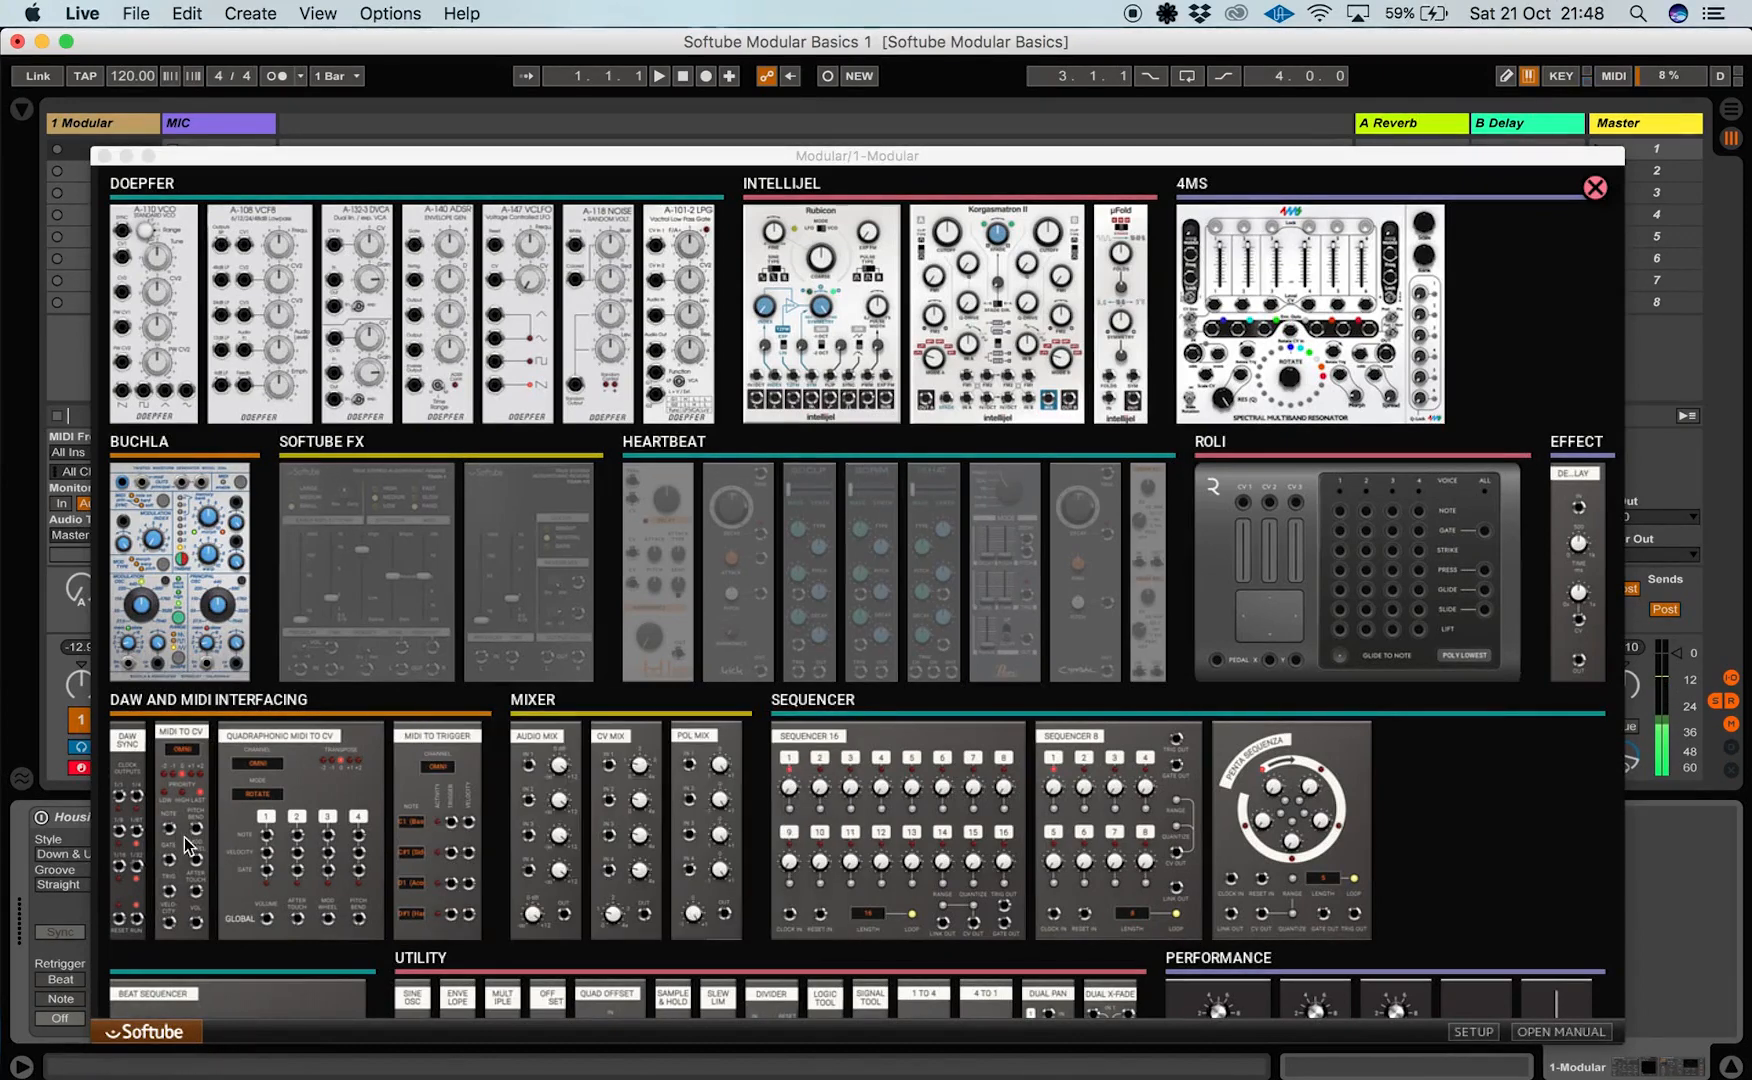
mouse_move(178, 842)
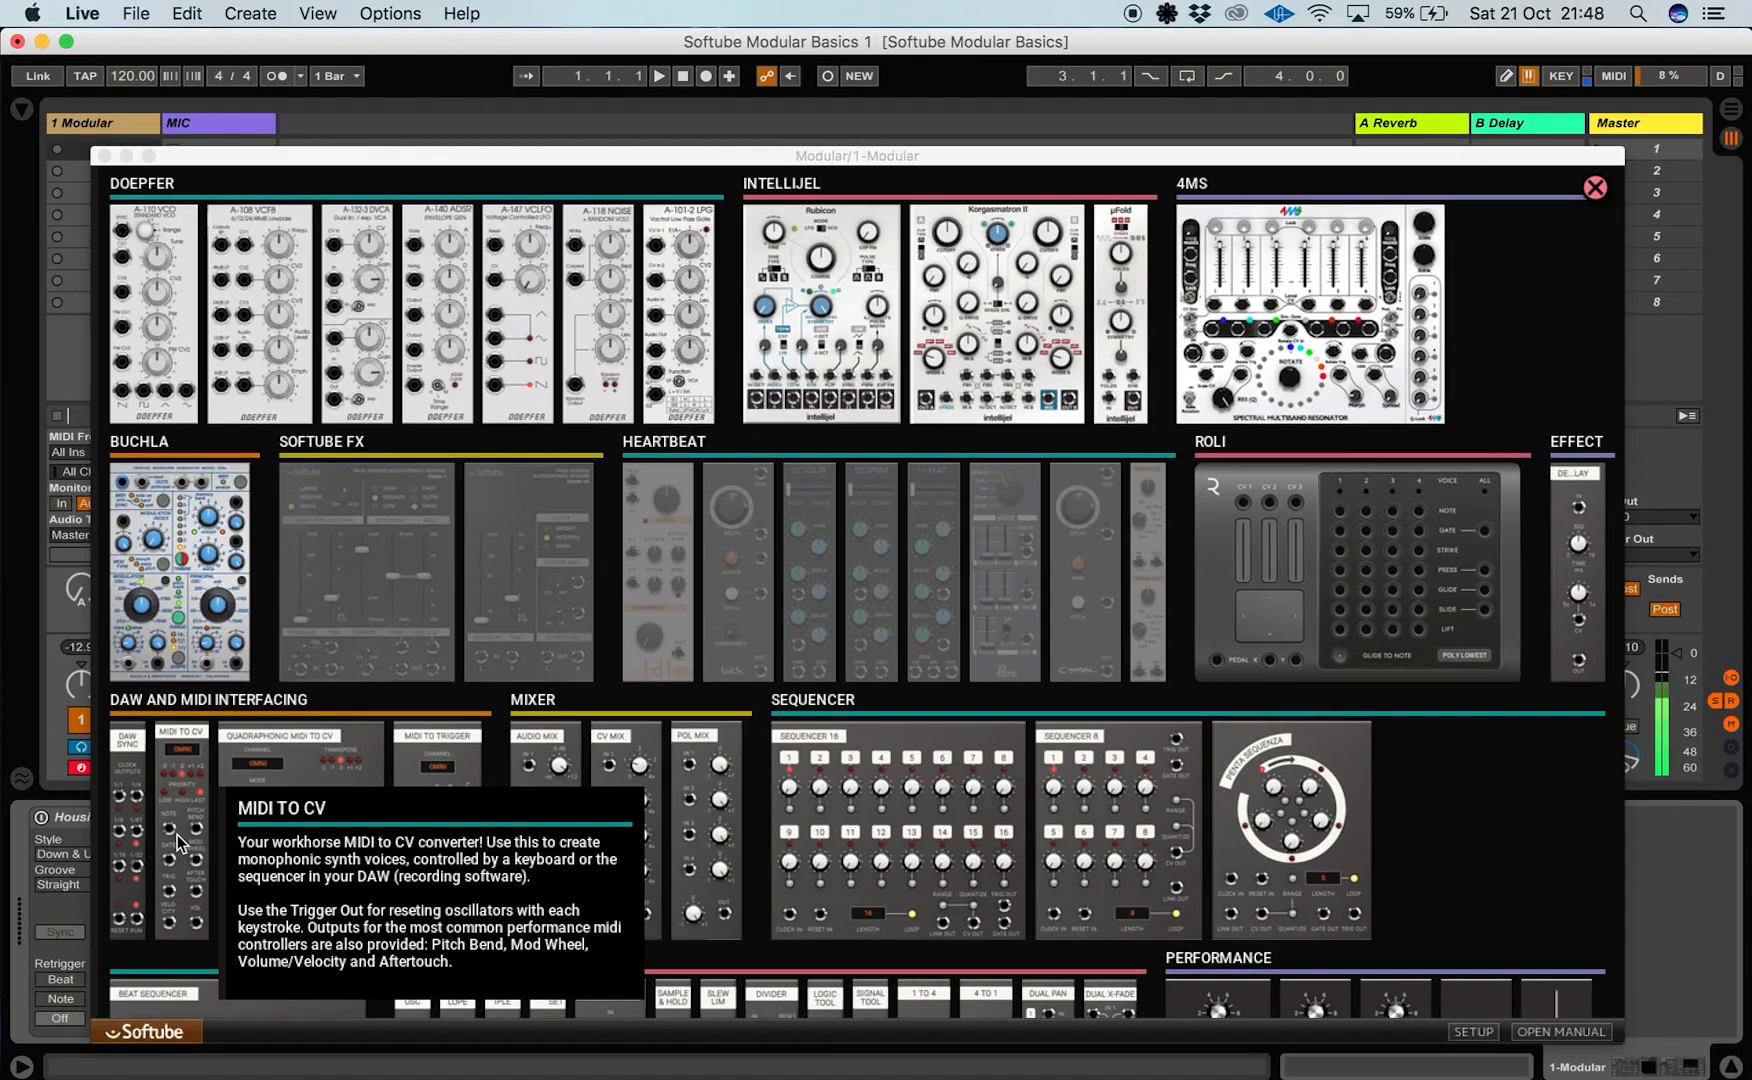
left_click(177, 843)
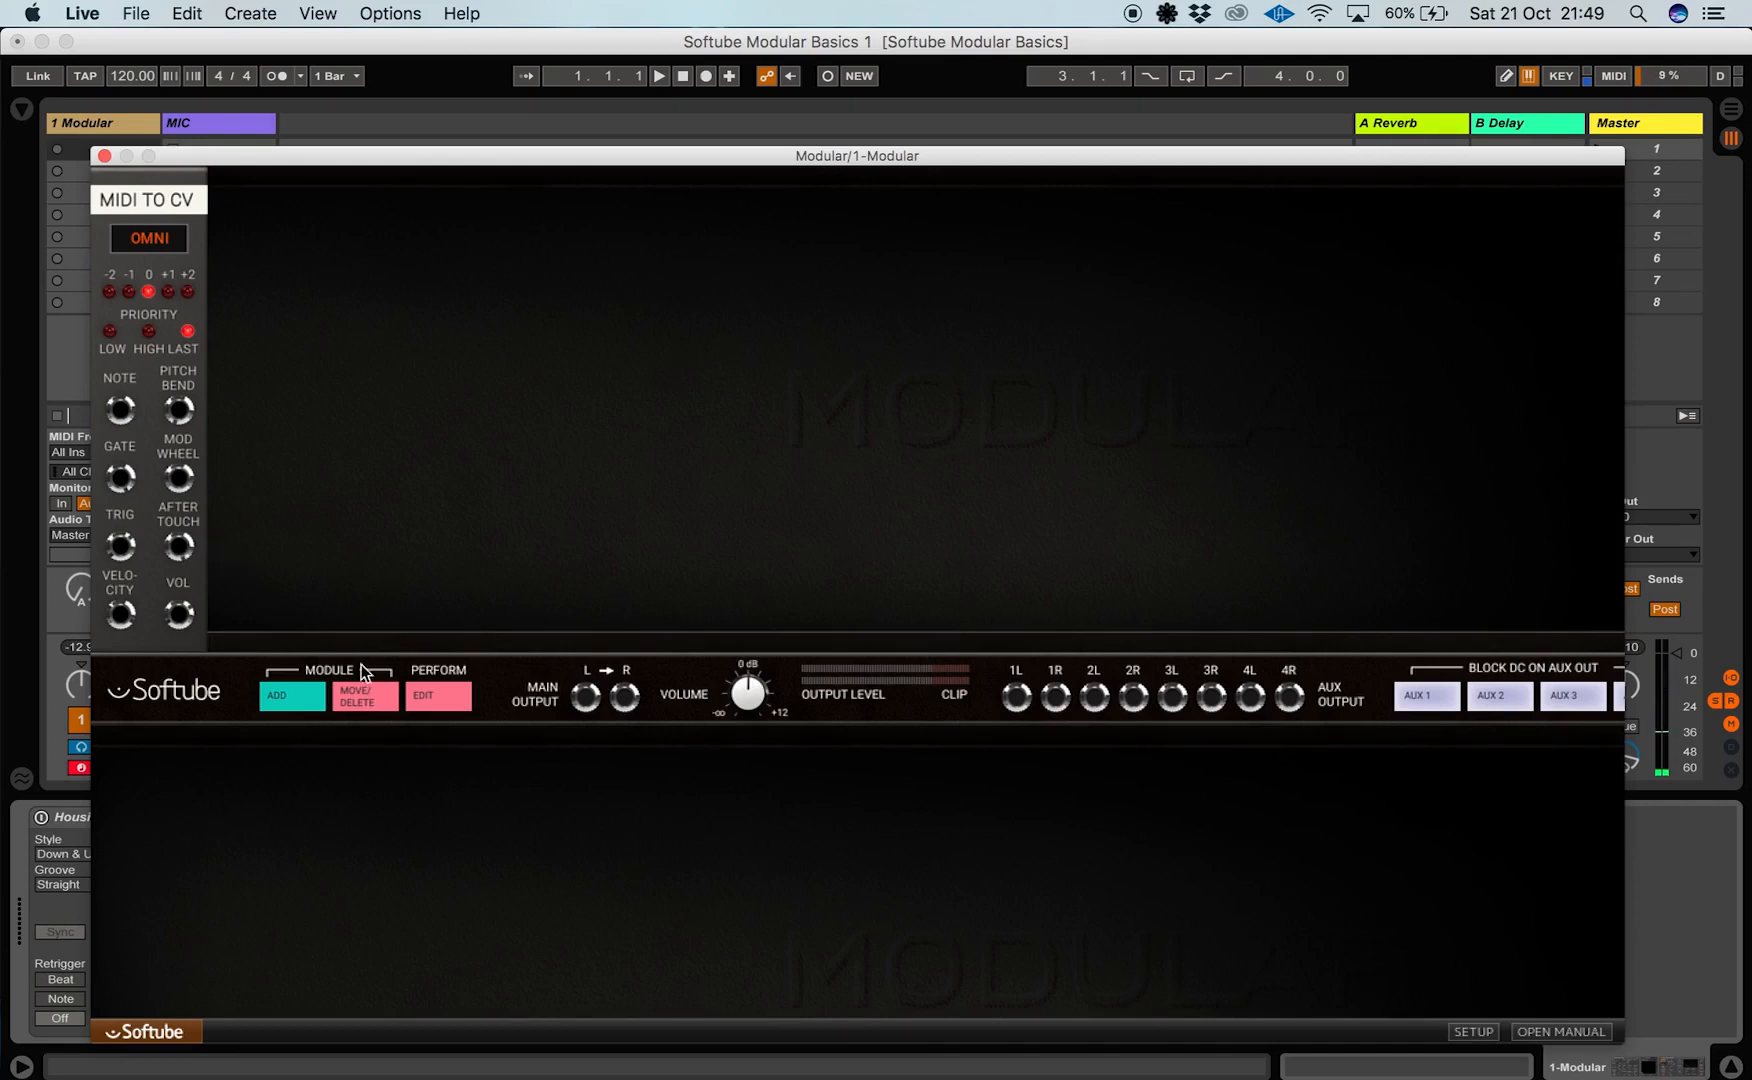
Add the Doepfer A-110 VCO beside the MIDI to CV module and turn down the main output volume
left_click(287, 701)
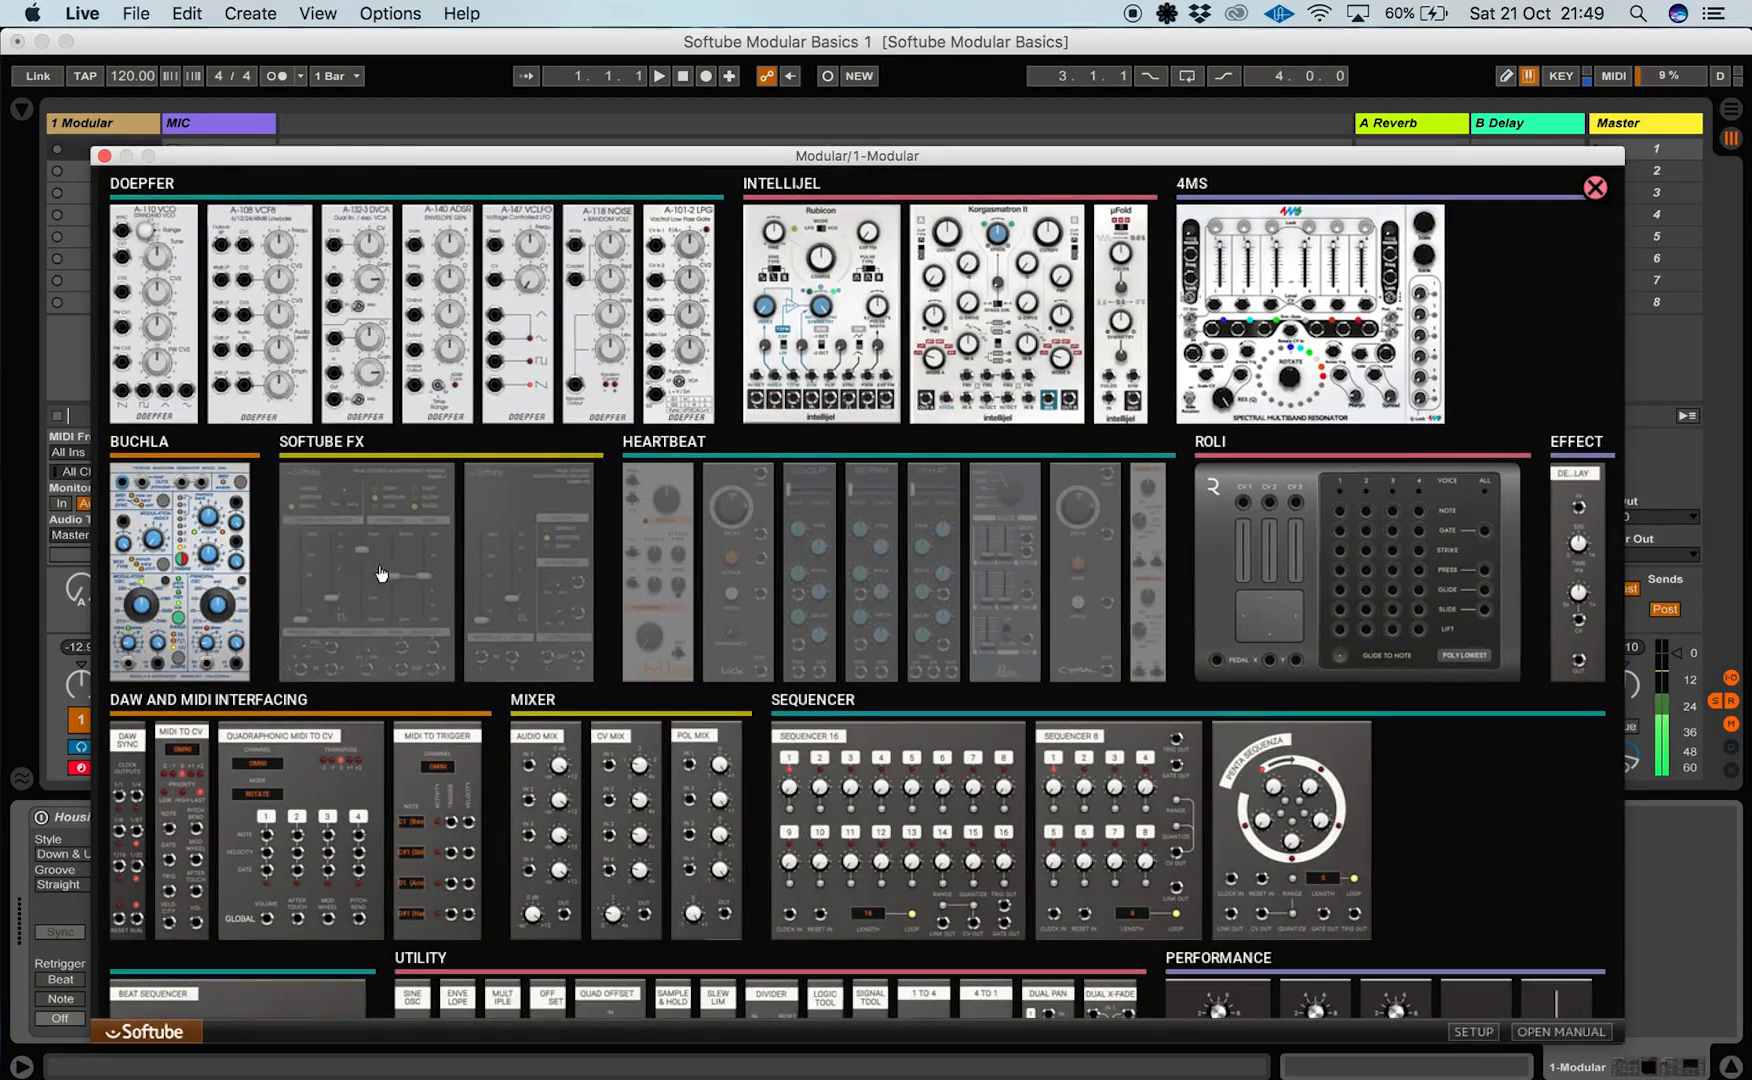
mouse_move(160, 330)
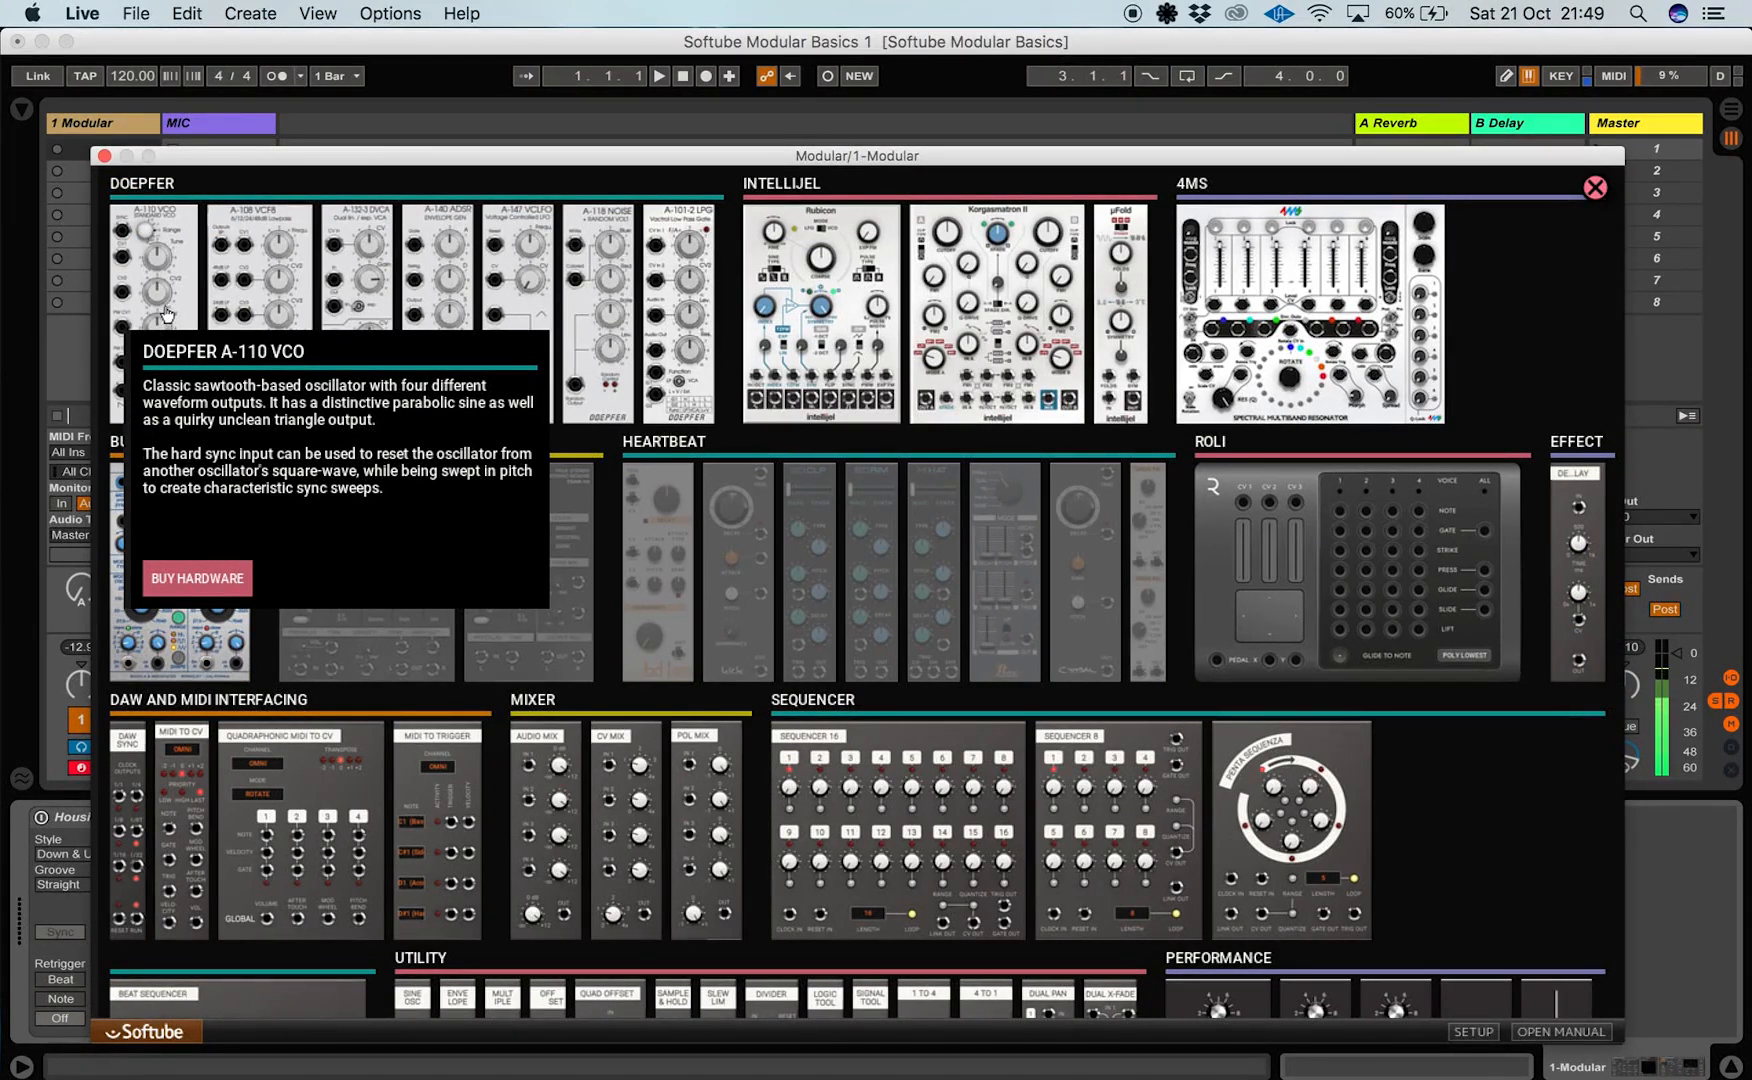
left_click(169, 310)
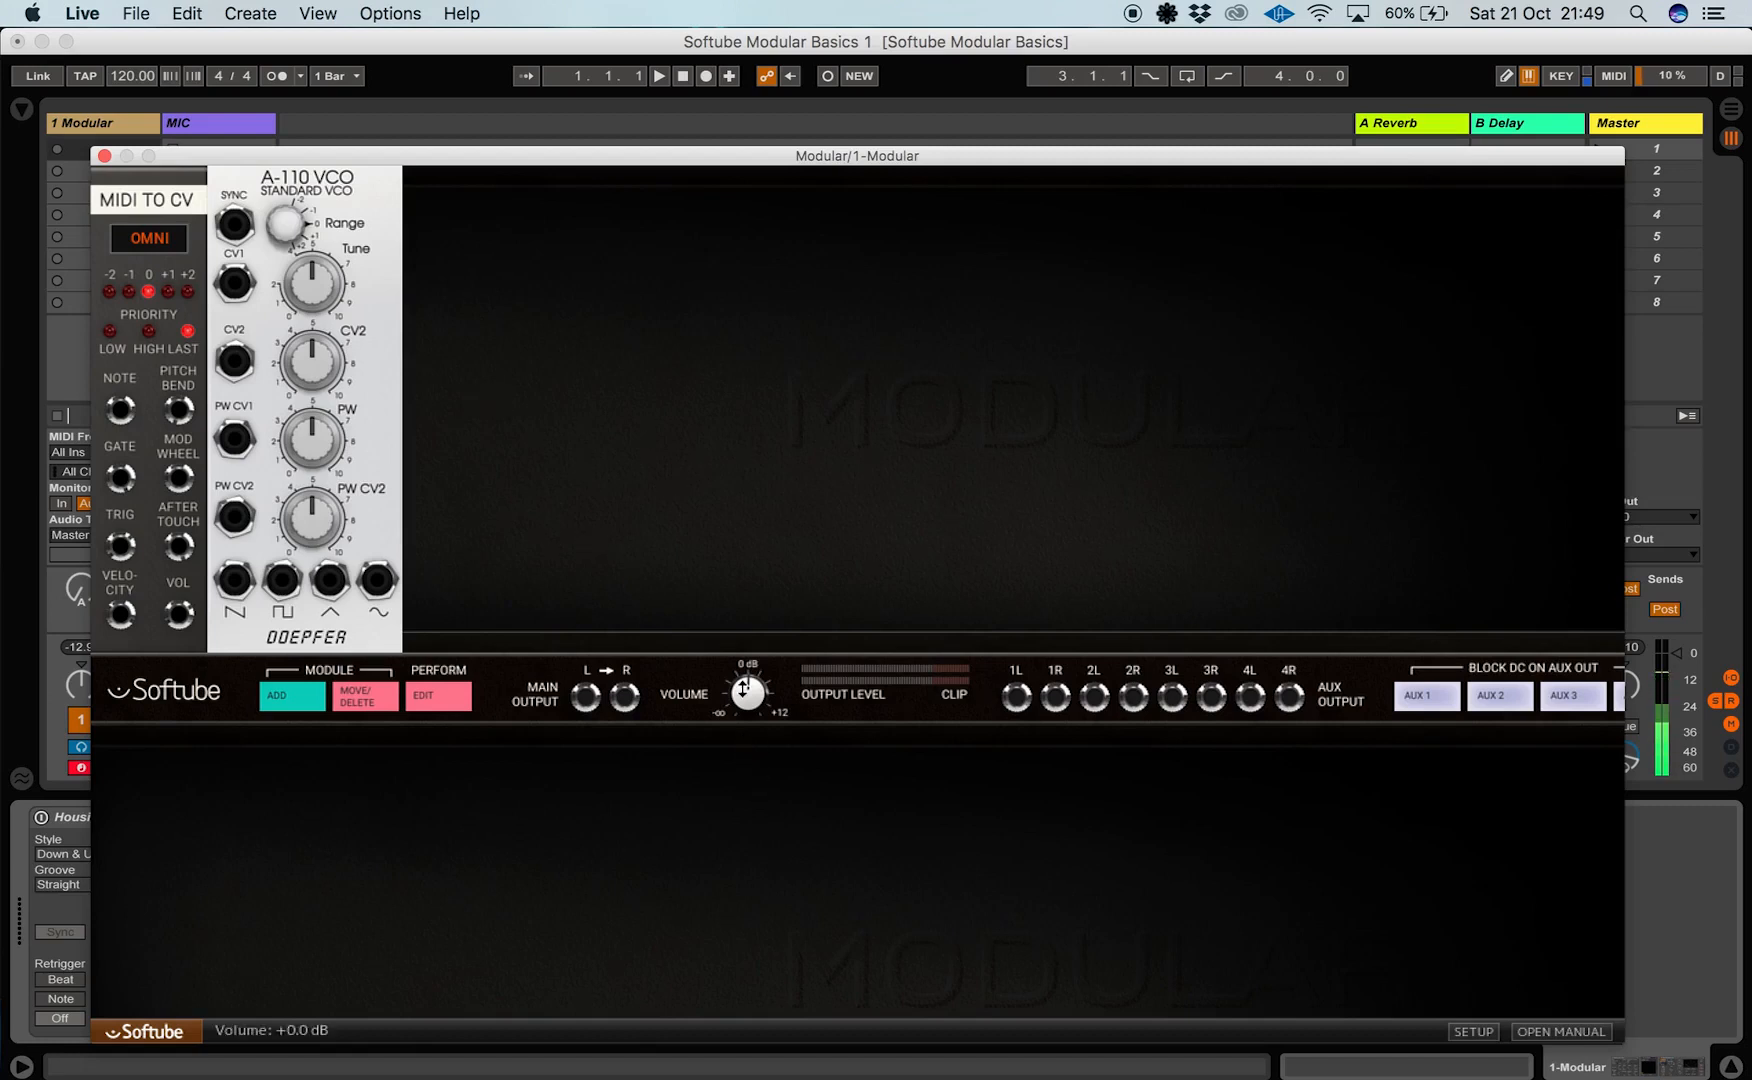
left_click_drag(736, 713, 736, 722)
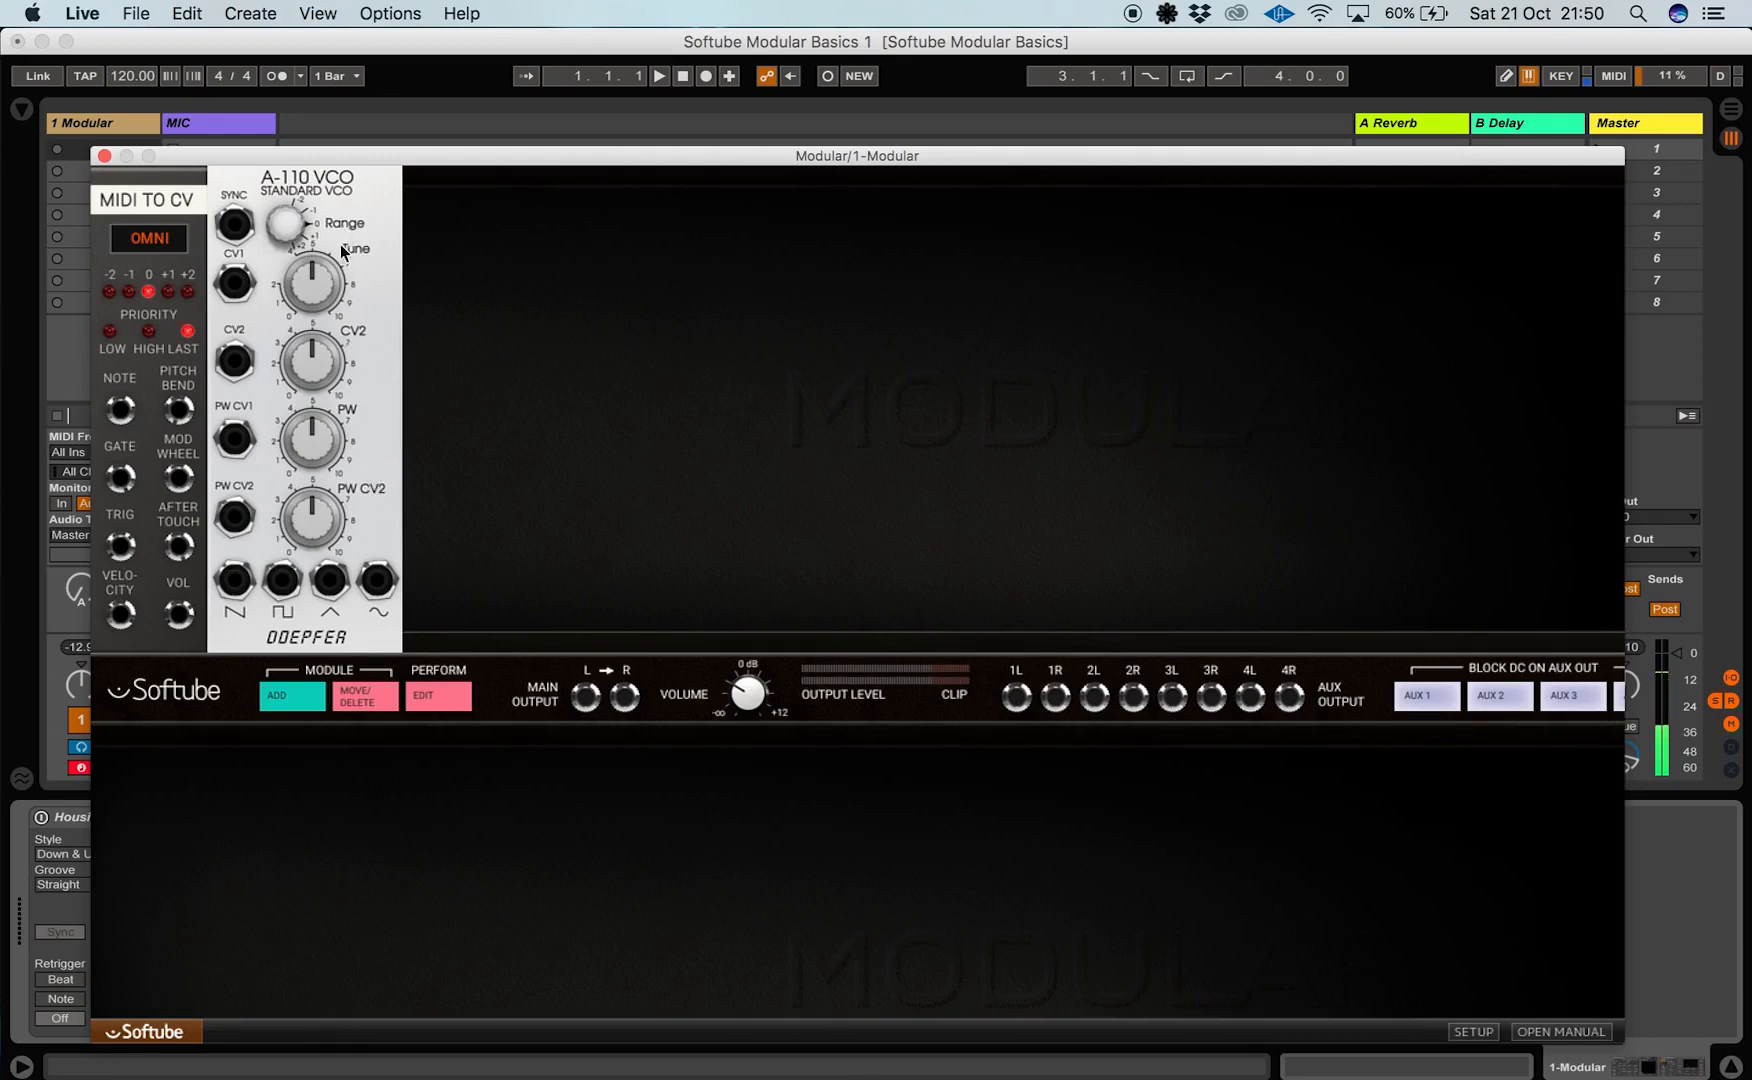
Audition the VCO's sawtooth output through the left main output while varying Range and Tune, and unplug the cable
left_click_drag(234, 582, 588, 705)
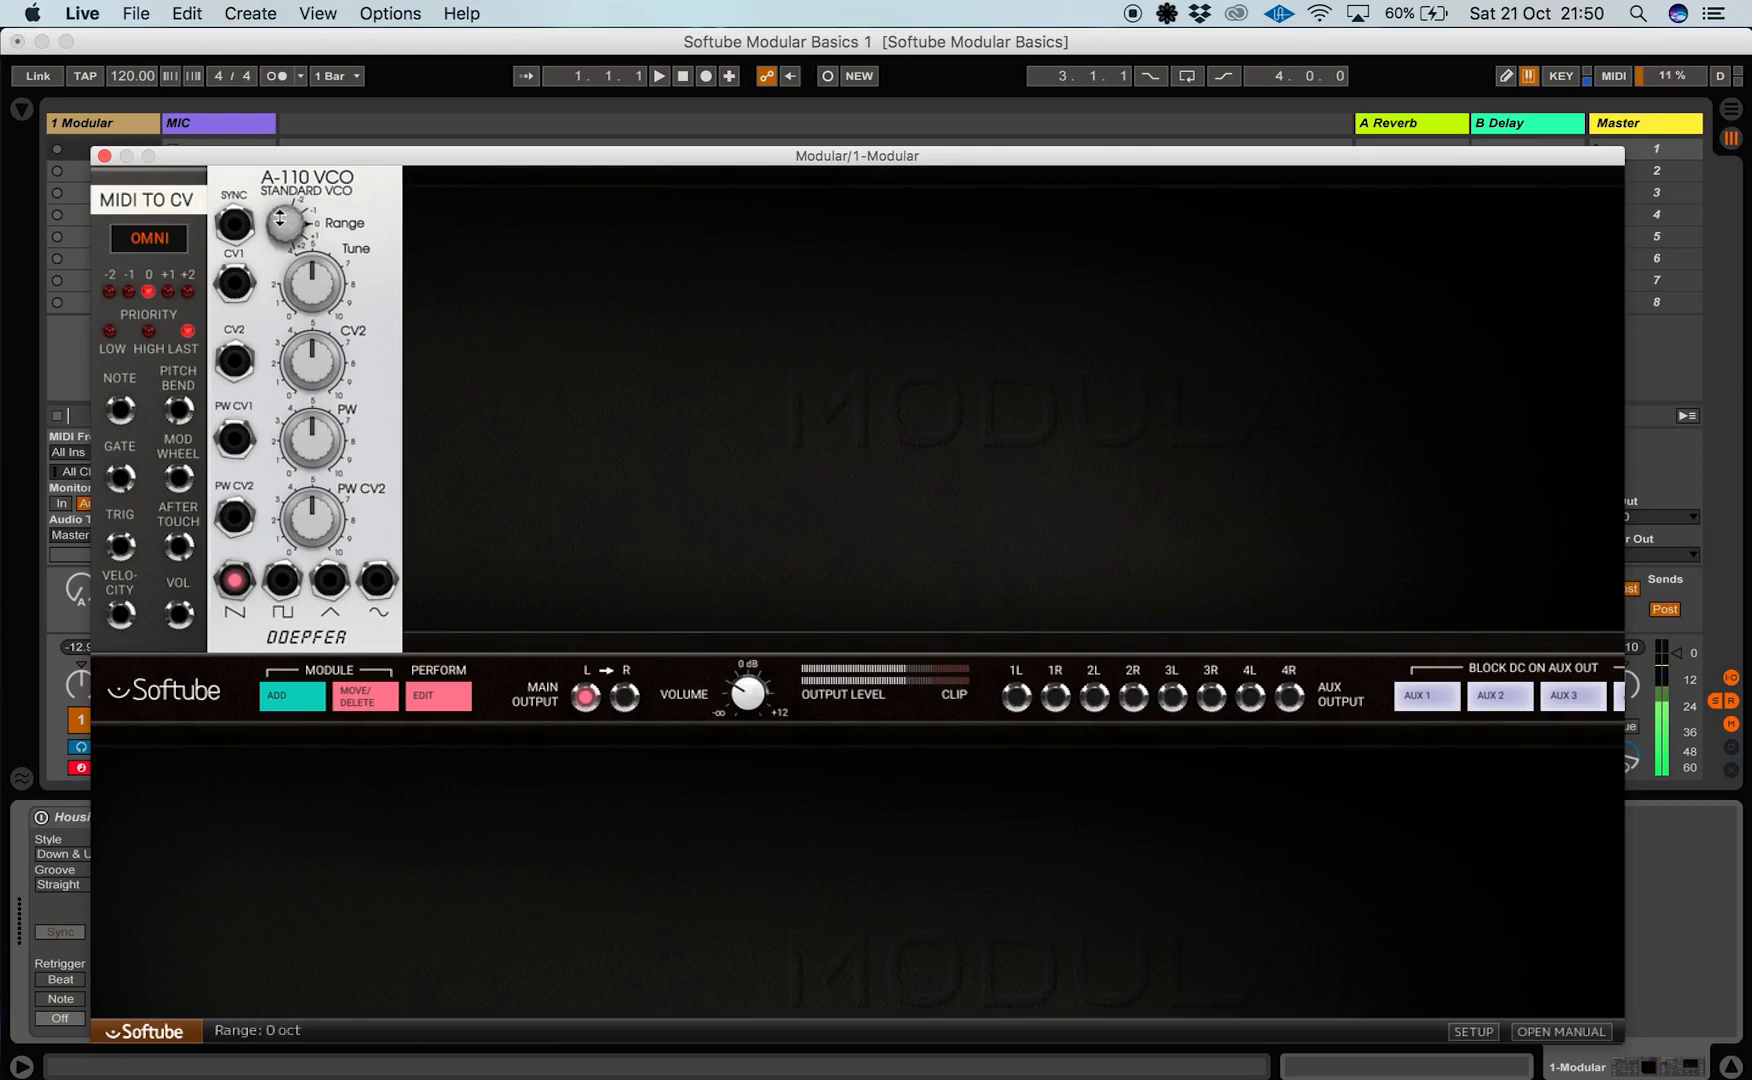
mouse_move(278, 218)
left_mouse_down()
mouse_move(278, 192)
mouse_move(279, 217)
left_mouse_up()
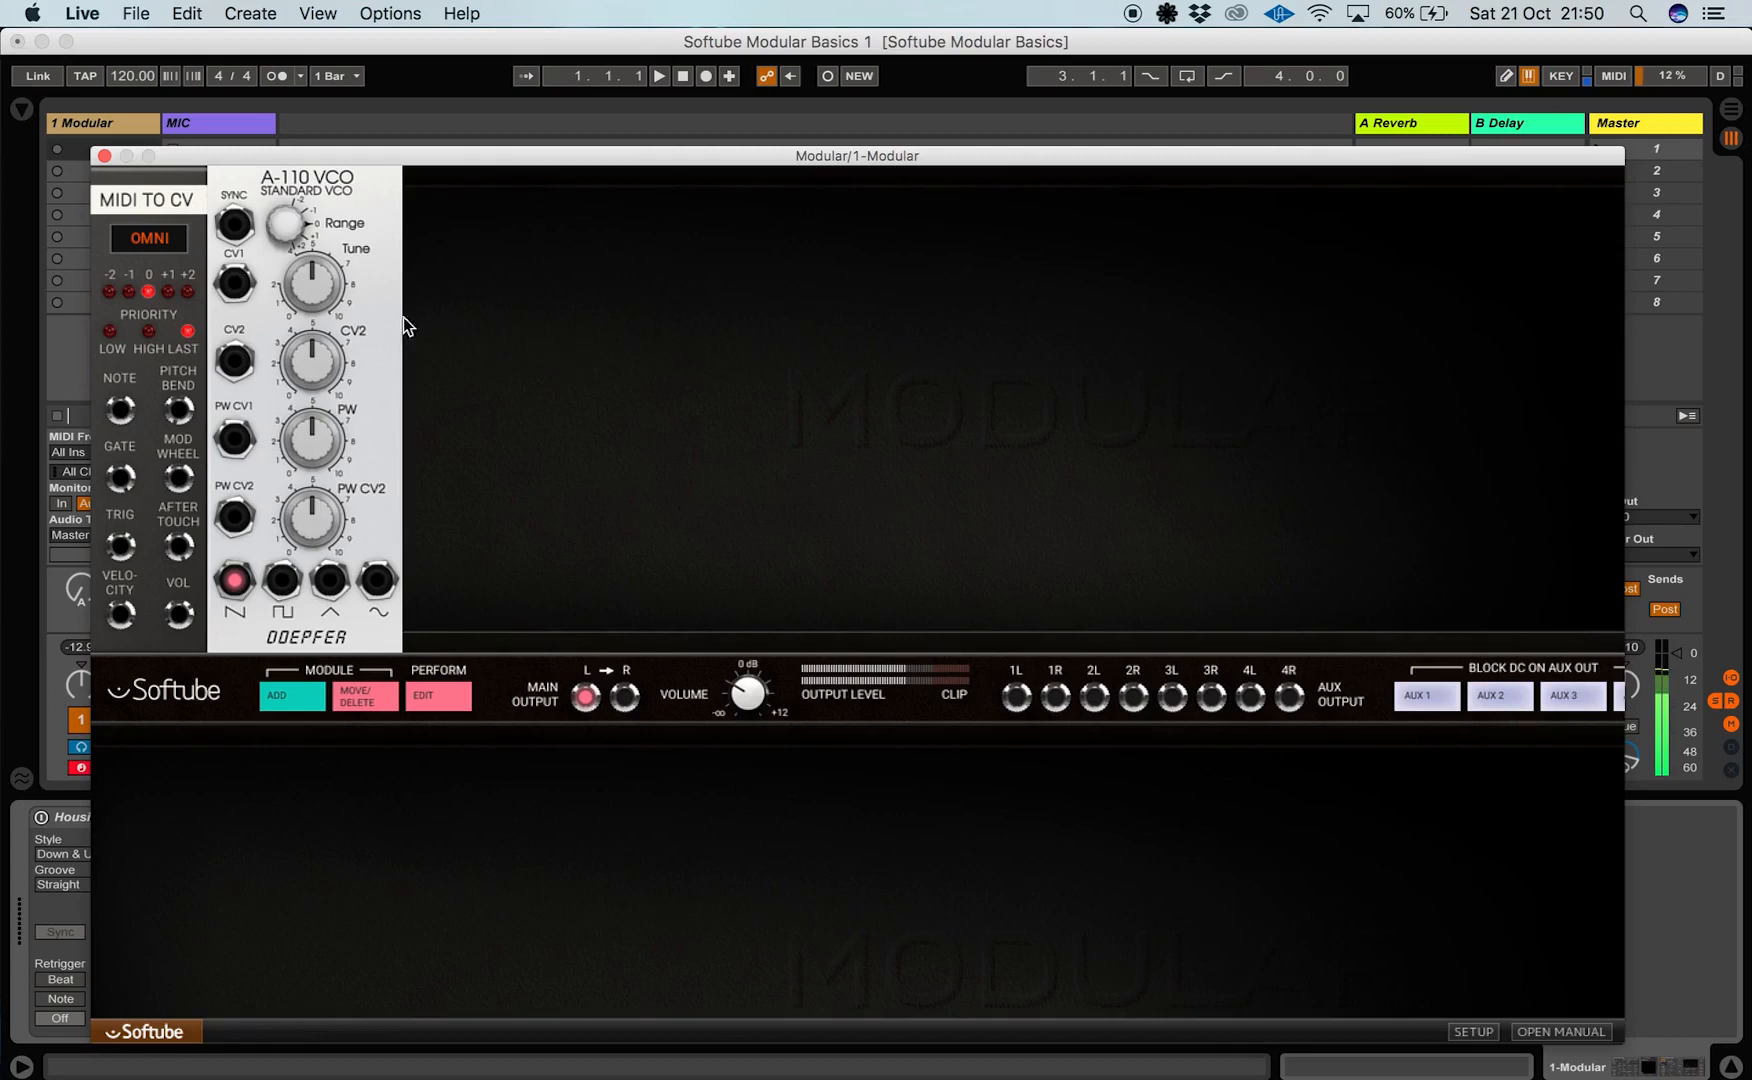
left_click_drag(311, 268, 281, 177)
left_click_drag(588, 698, 463, 753)
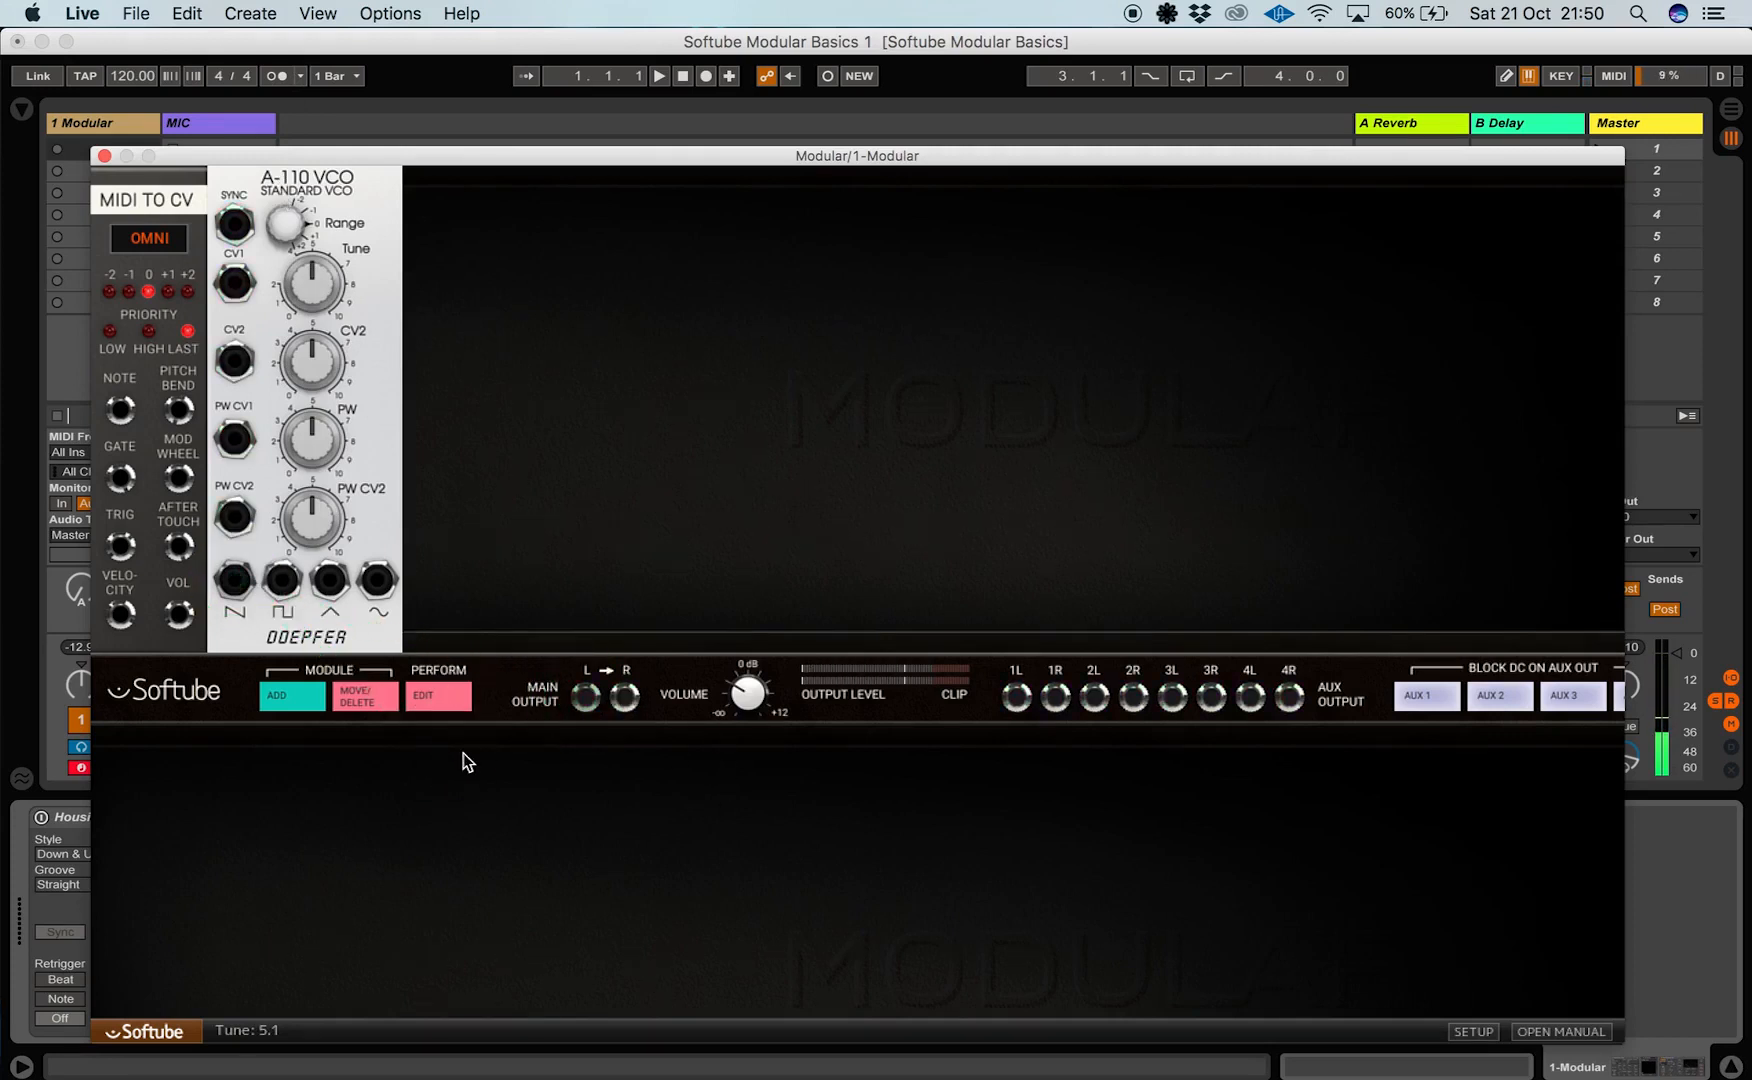
Audition the VCO's waveform outputs through the left main output, starting with the sawtooth, and leave them unplugged
left_click(318, 365)
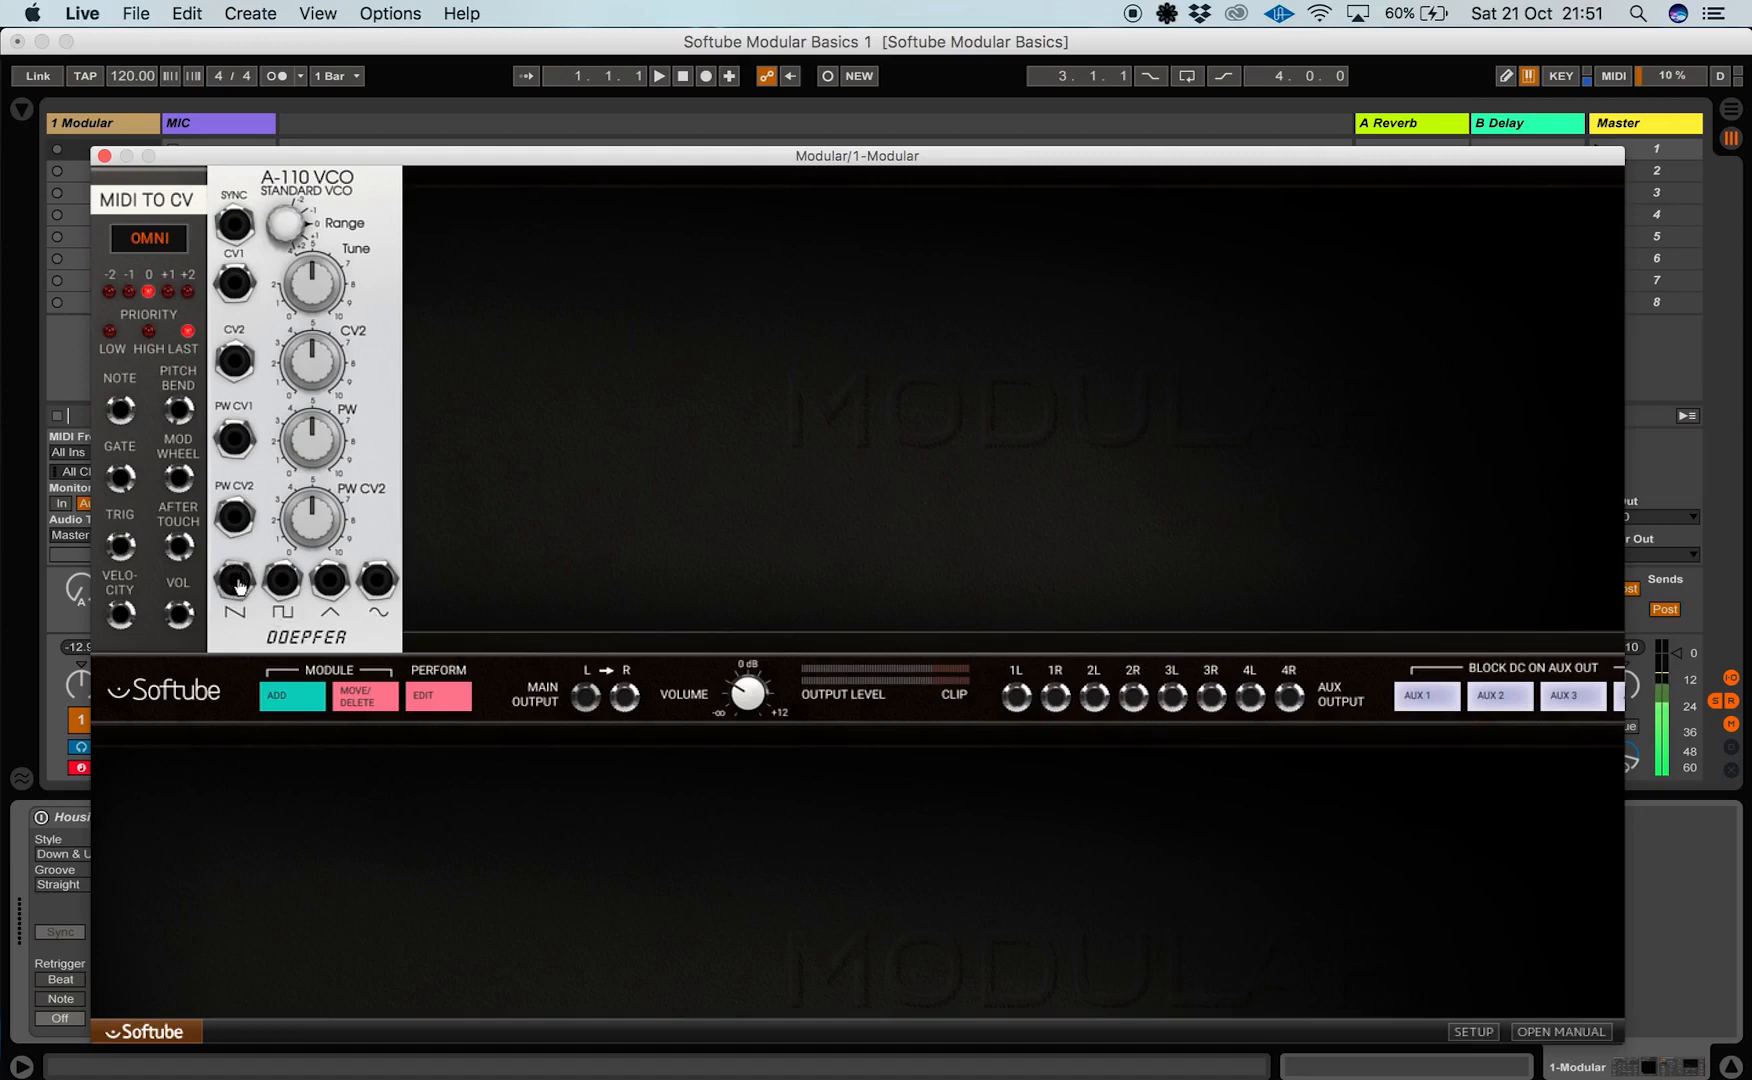
left_click_drag(238, 573, 588, 698)
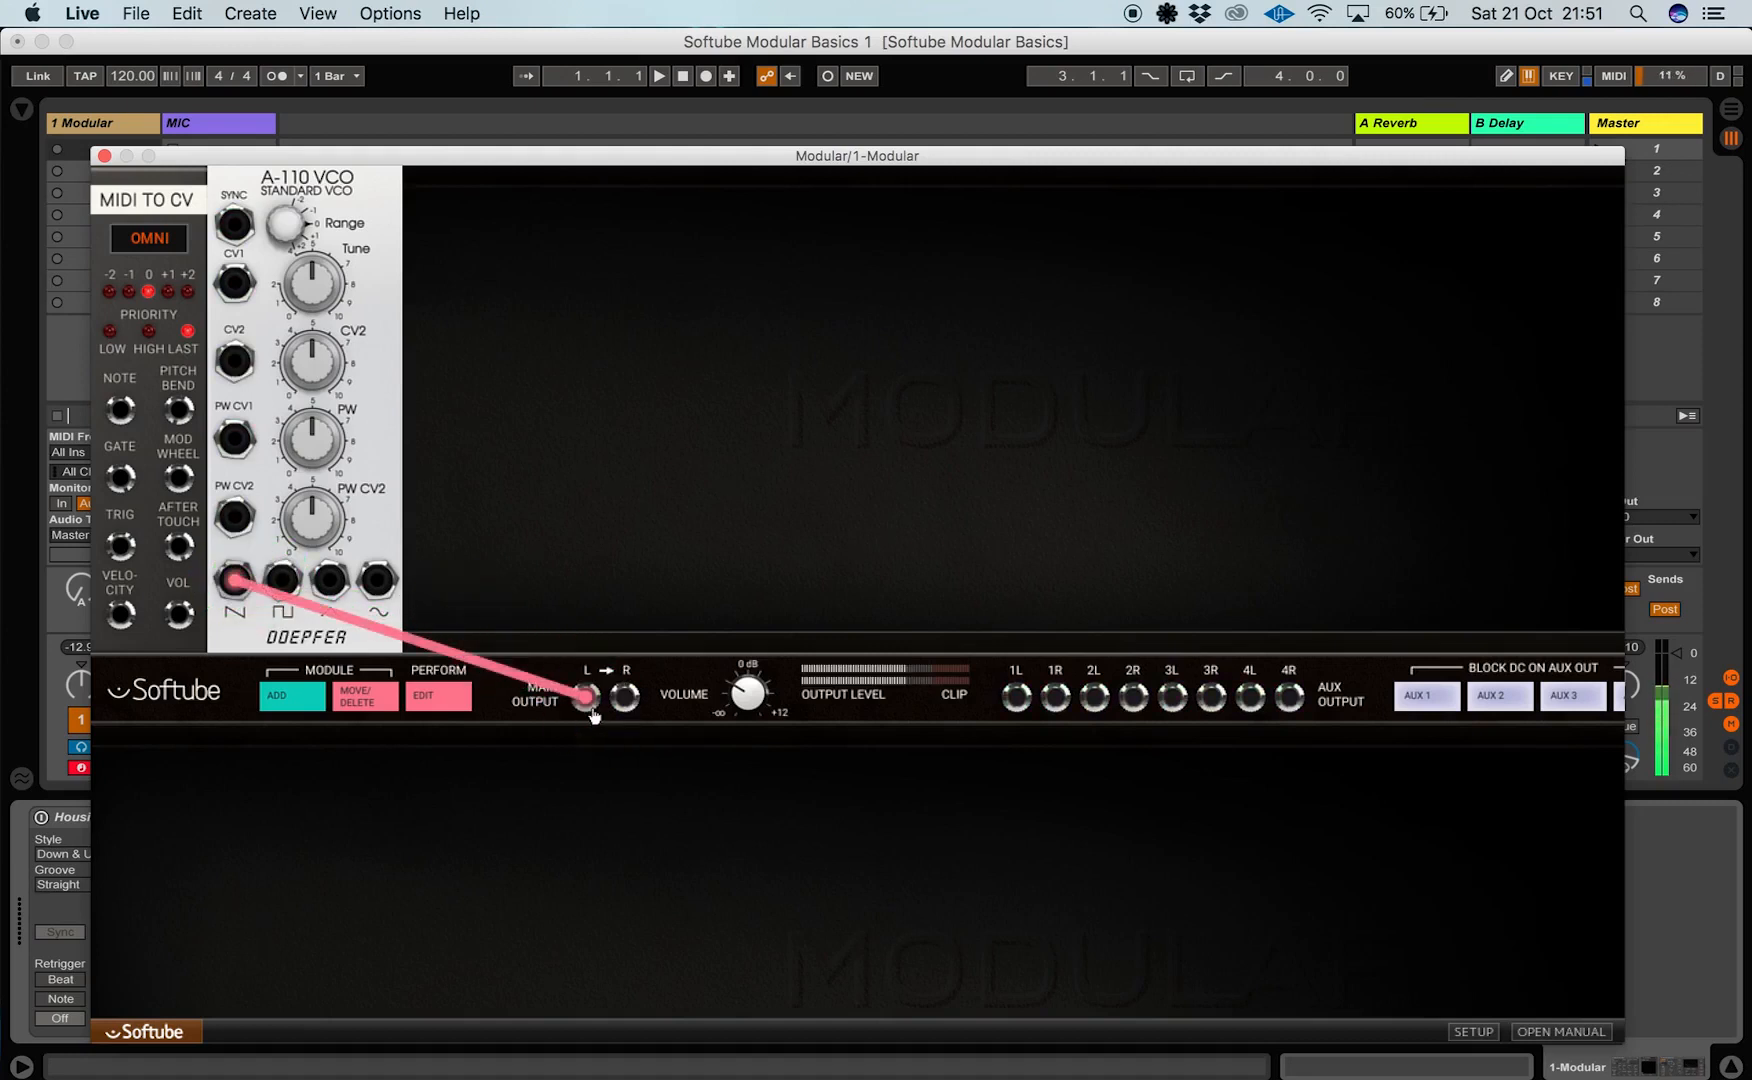
left_click(589, 706)
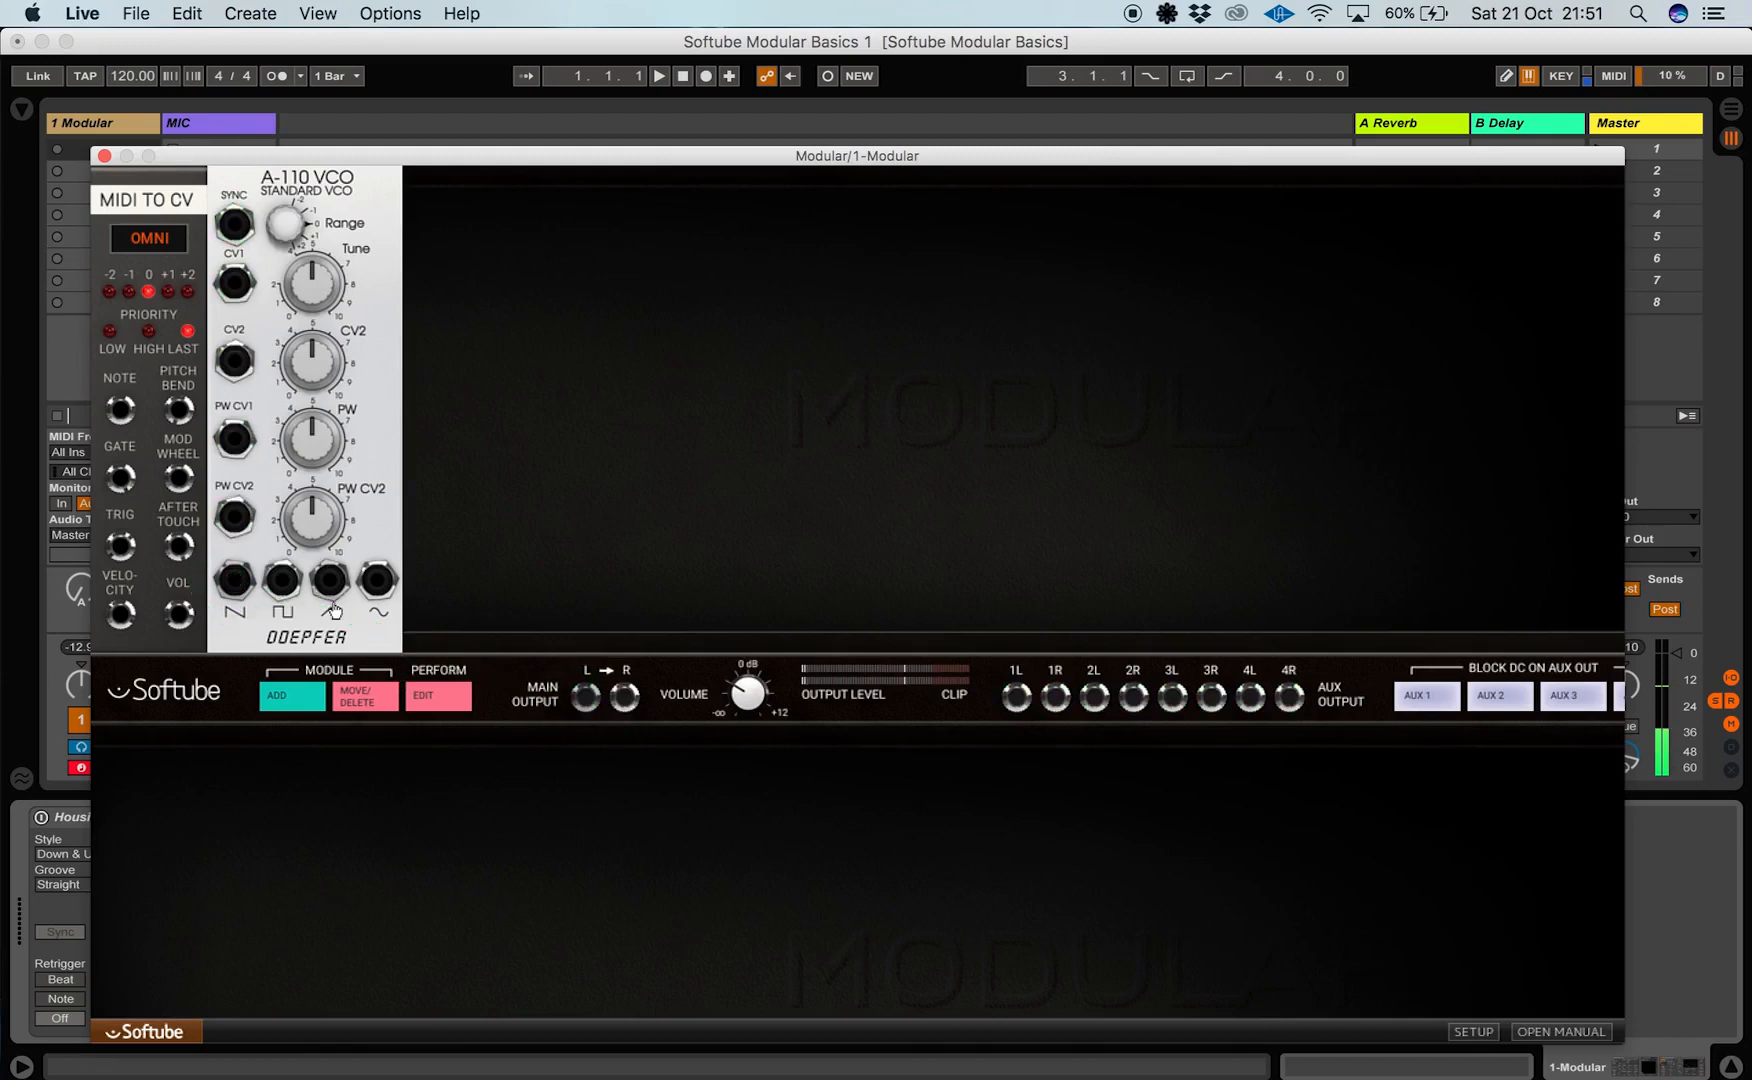
left_click_drag(285, 585, 481, 535)
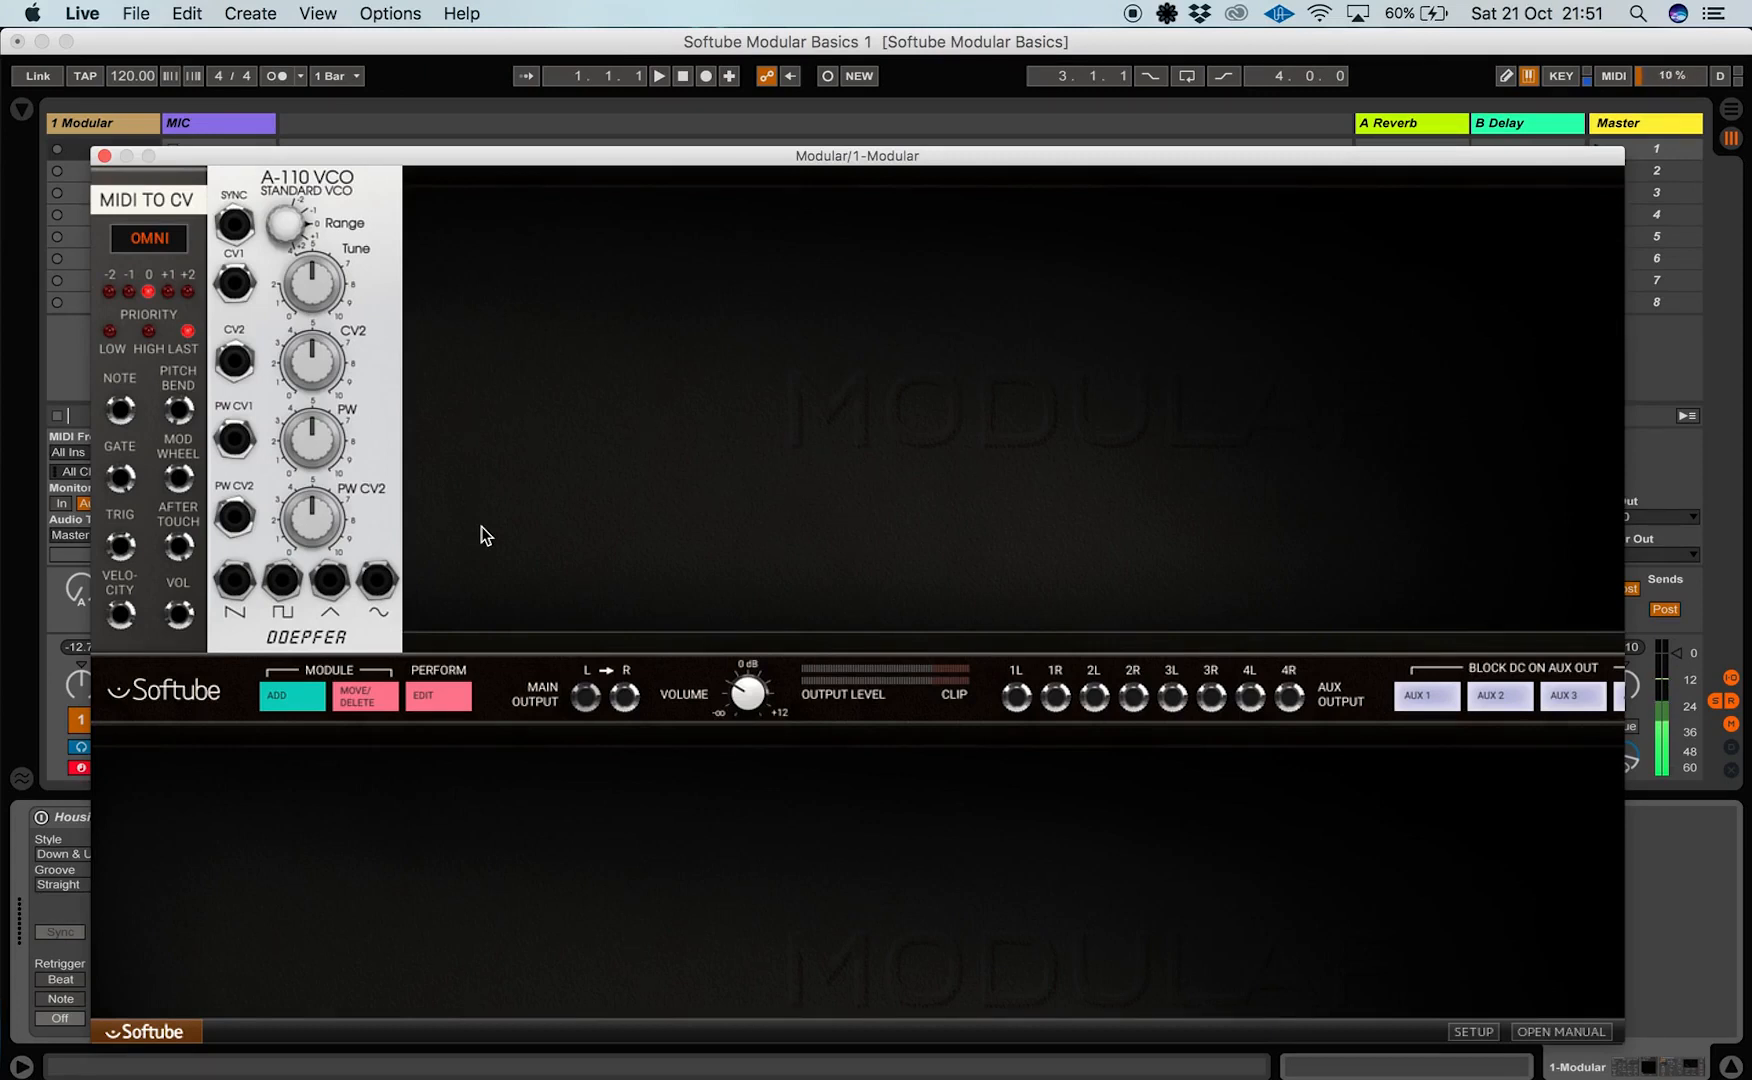
Add the Doepfer A-108 VCF8 filter and patch the VCO's sawtooth output into its audio input
left_click(288, 697)
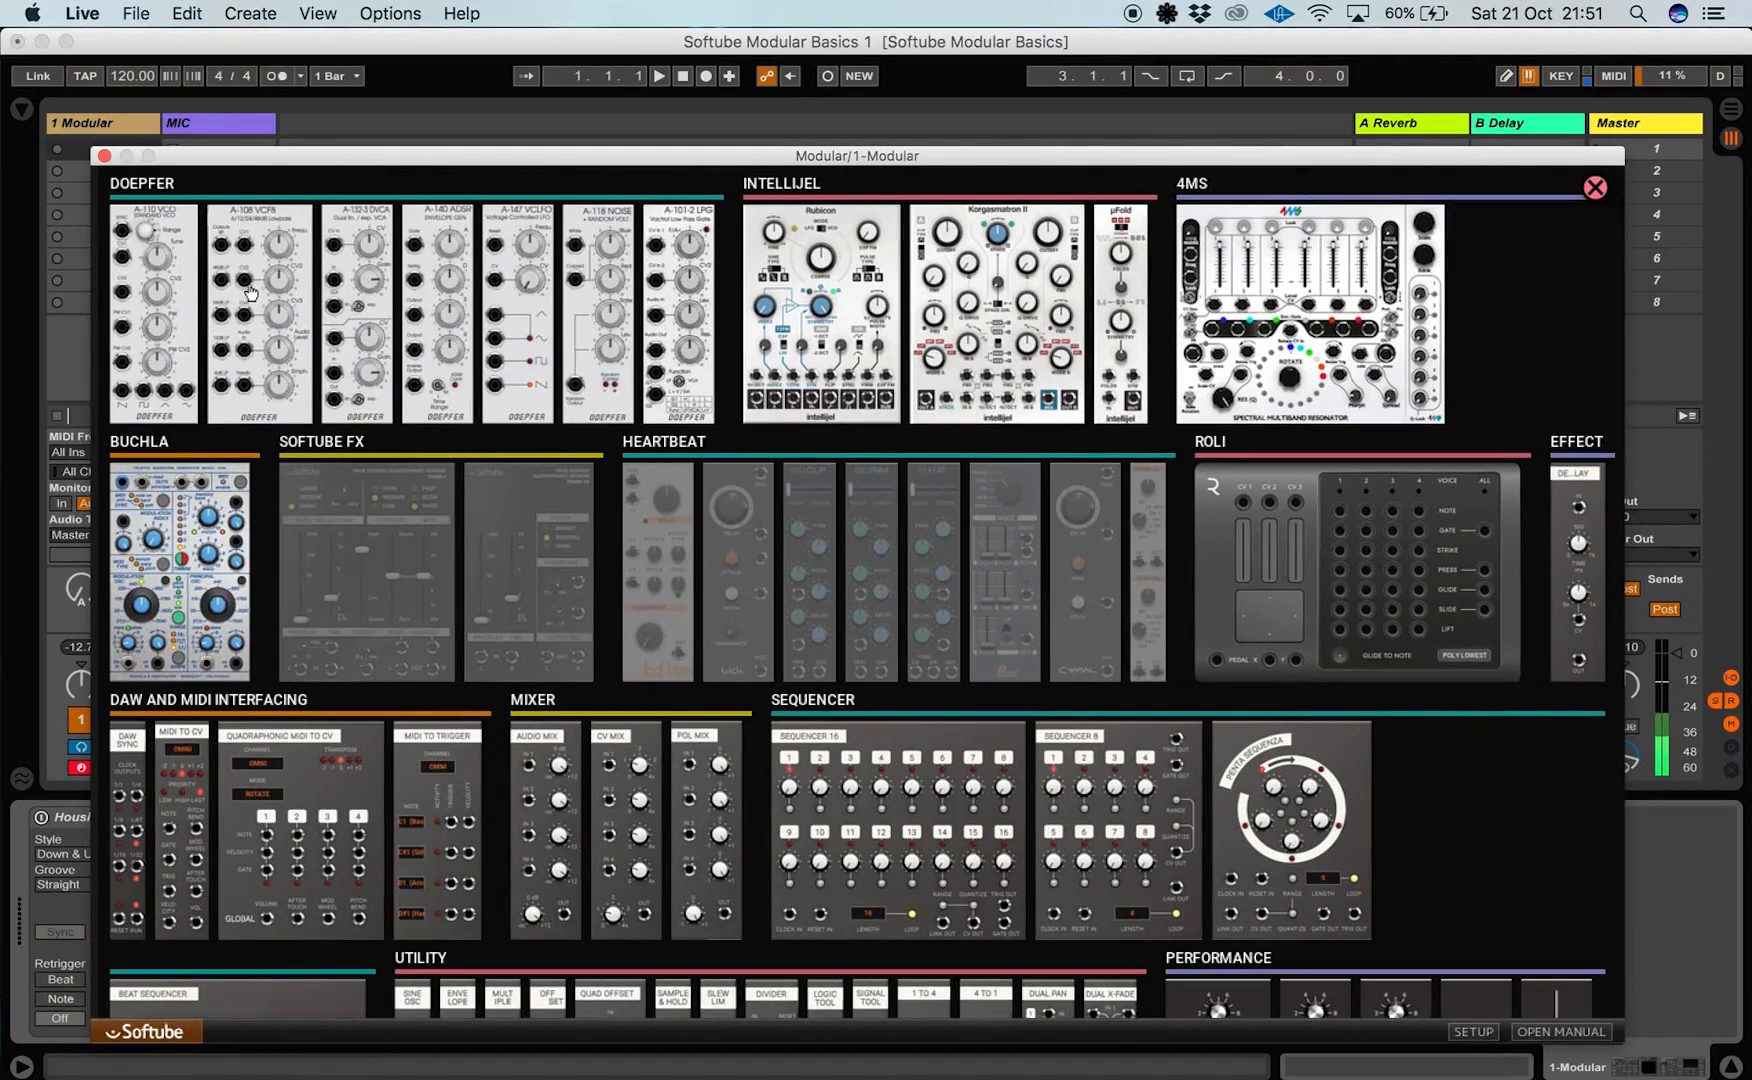
left_click(250, 291)
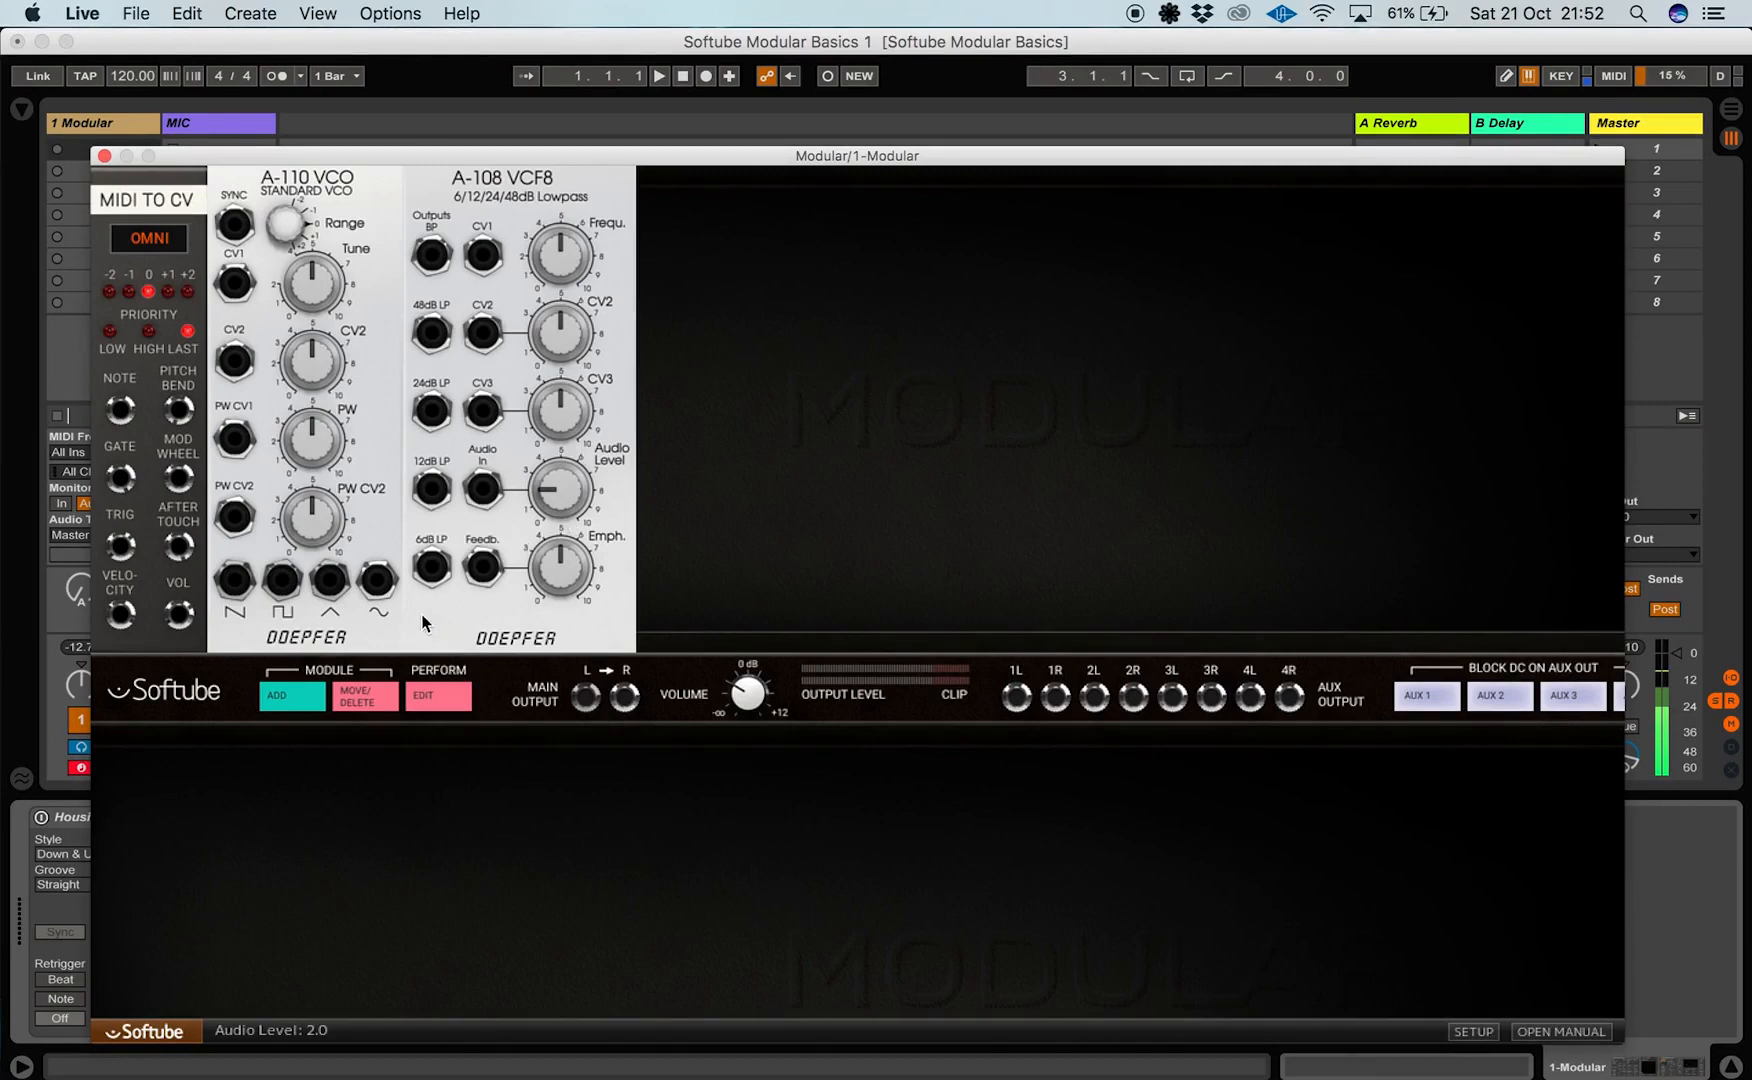
left_click_drag(234, 579, 484, 493)
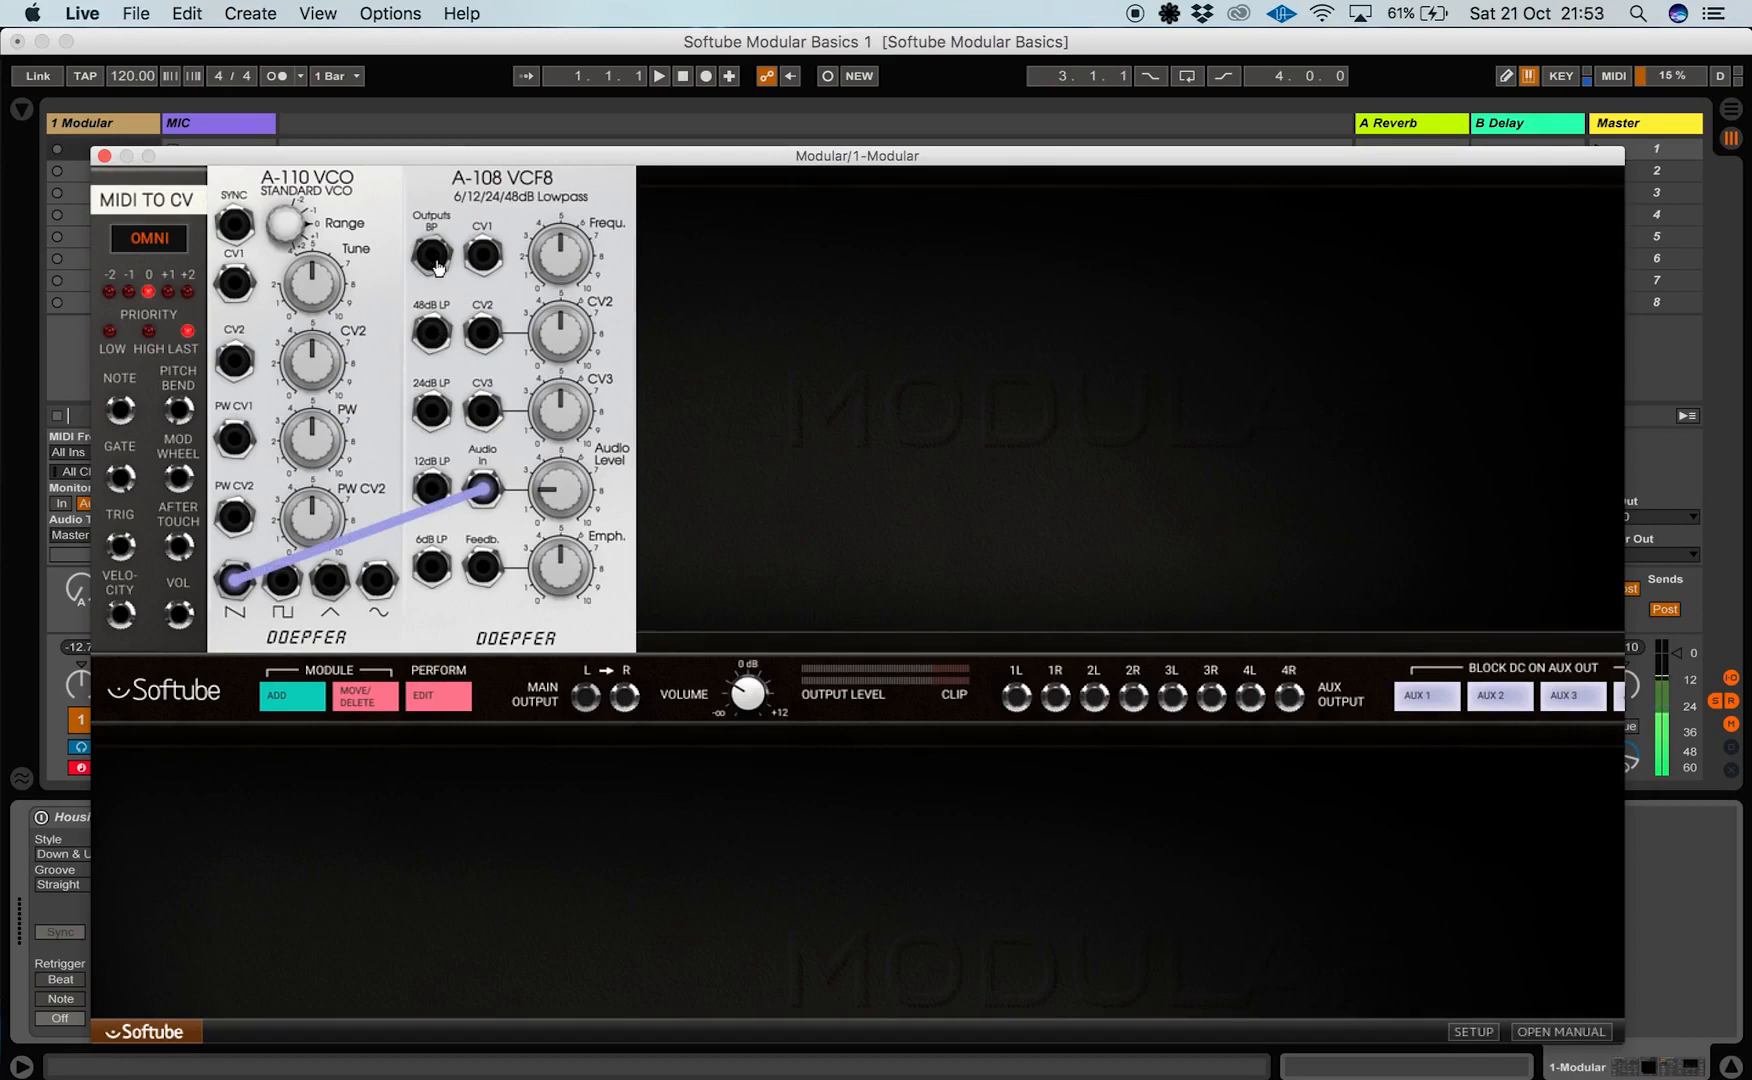
Audition the filter's band-pass output through the left main output while sweeping Frequency, and unplug that output cable
left_click_drag(433, 257, 587, 700)
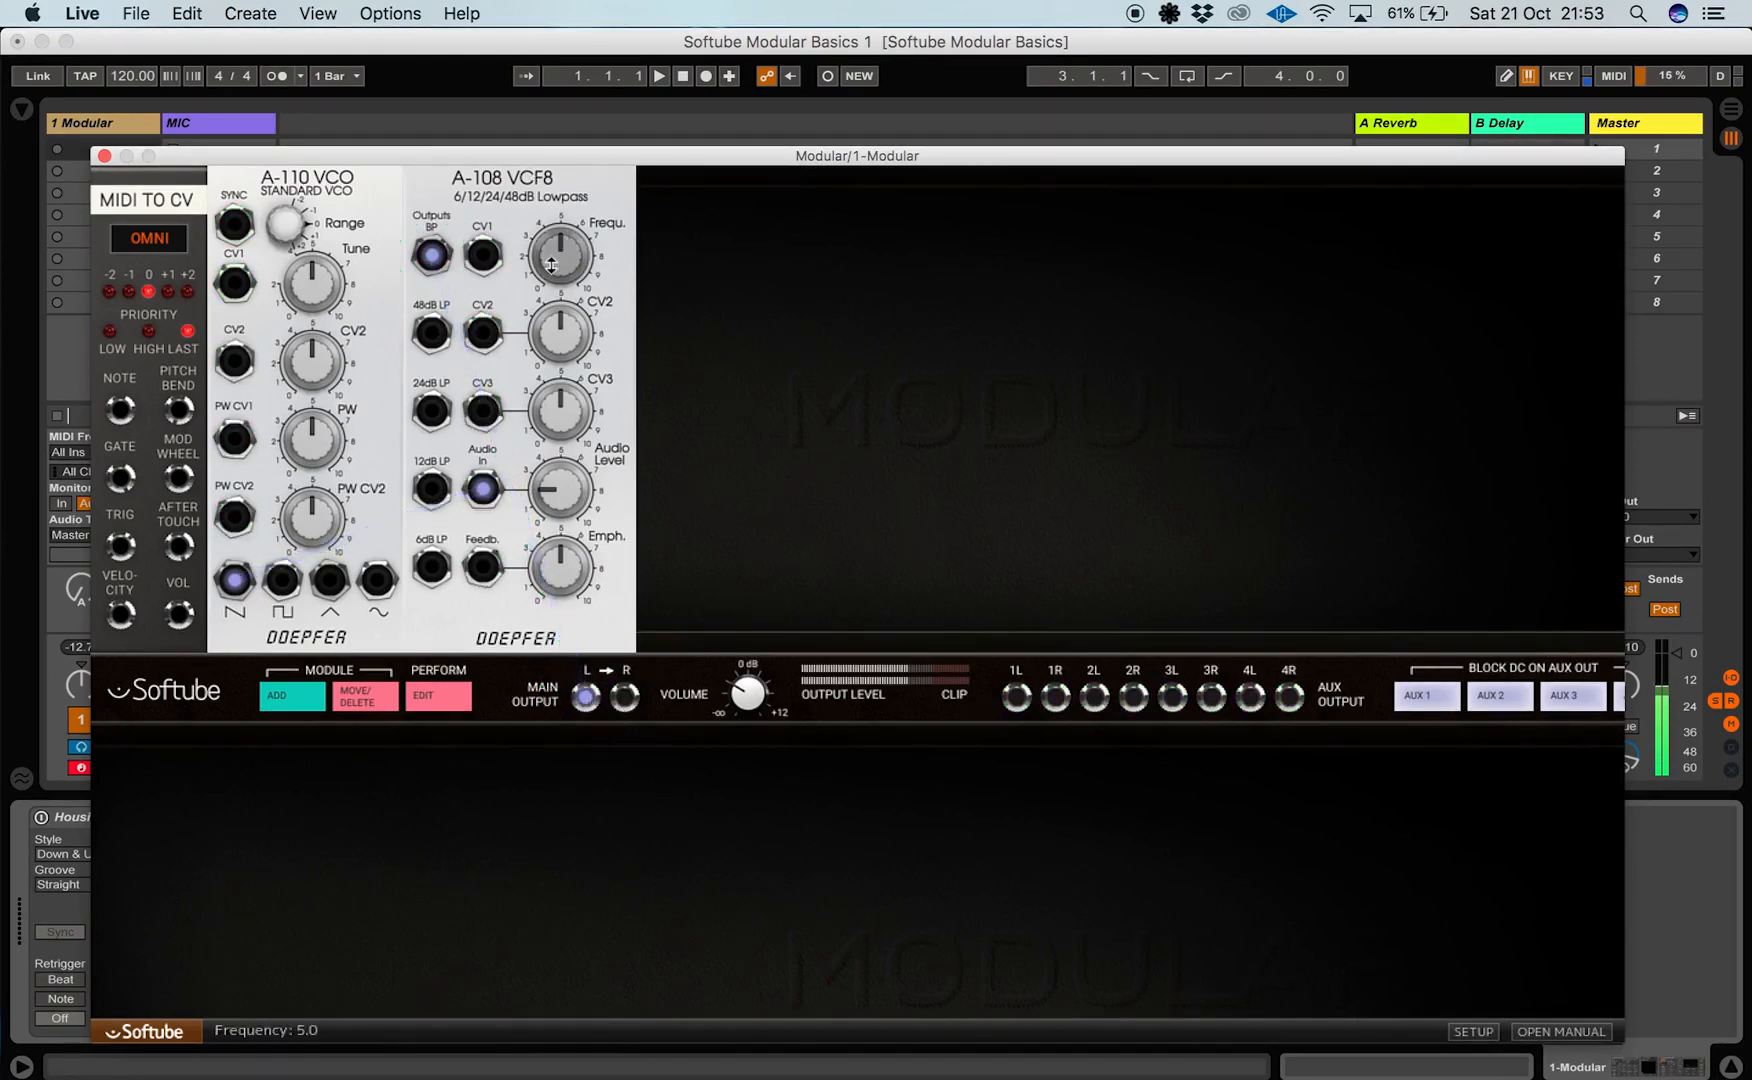
mouse_move(551, 265)
left_mouse_down()
mouse_move(545, 201)
mouse_move(550, 329)
mouse_move(545, 196)
mouse_move(549, 264)
left_mouse_up()
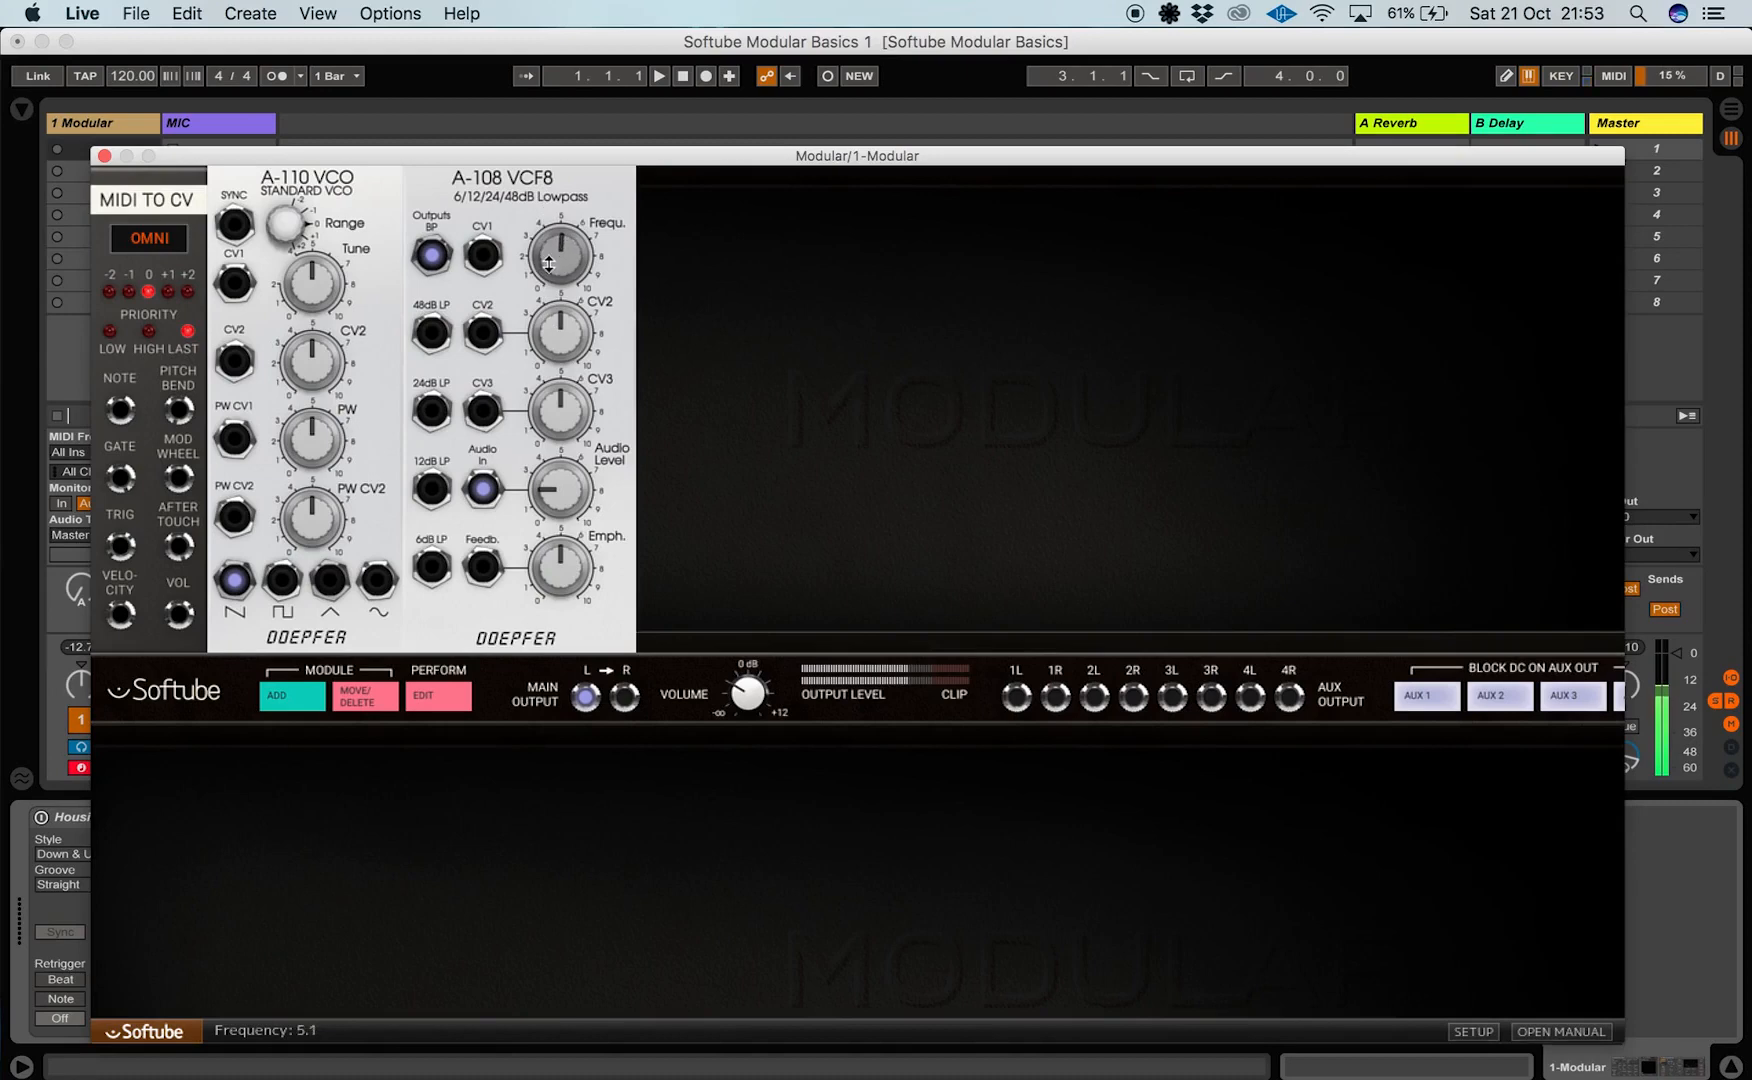
left_click(581, 712)
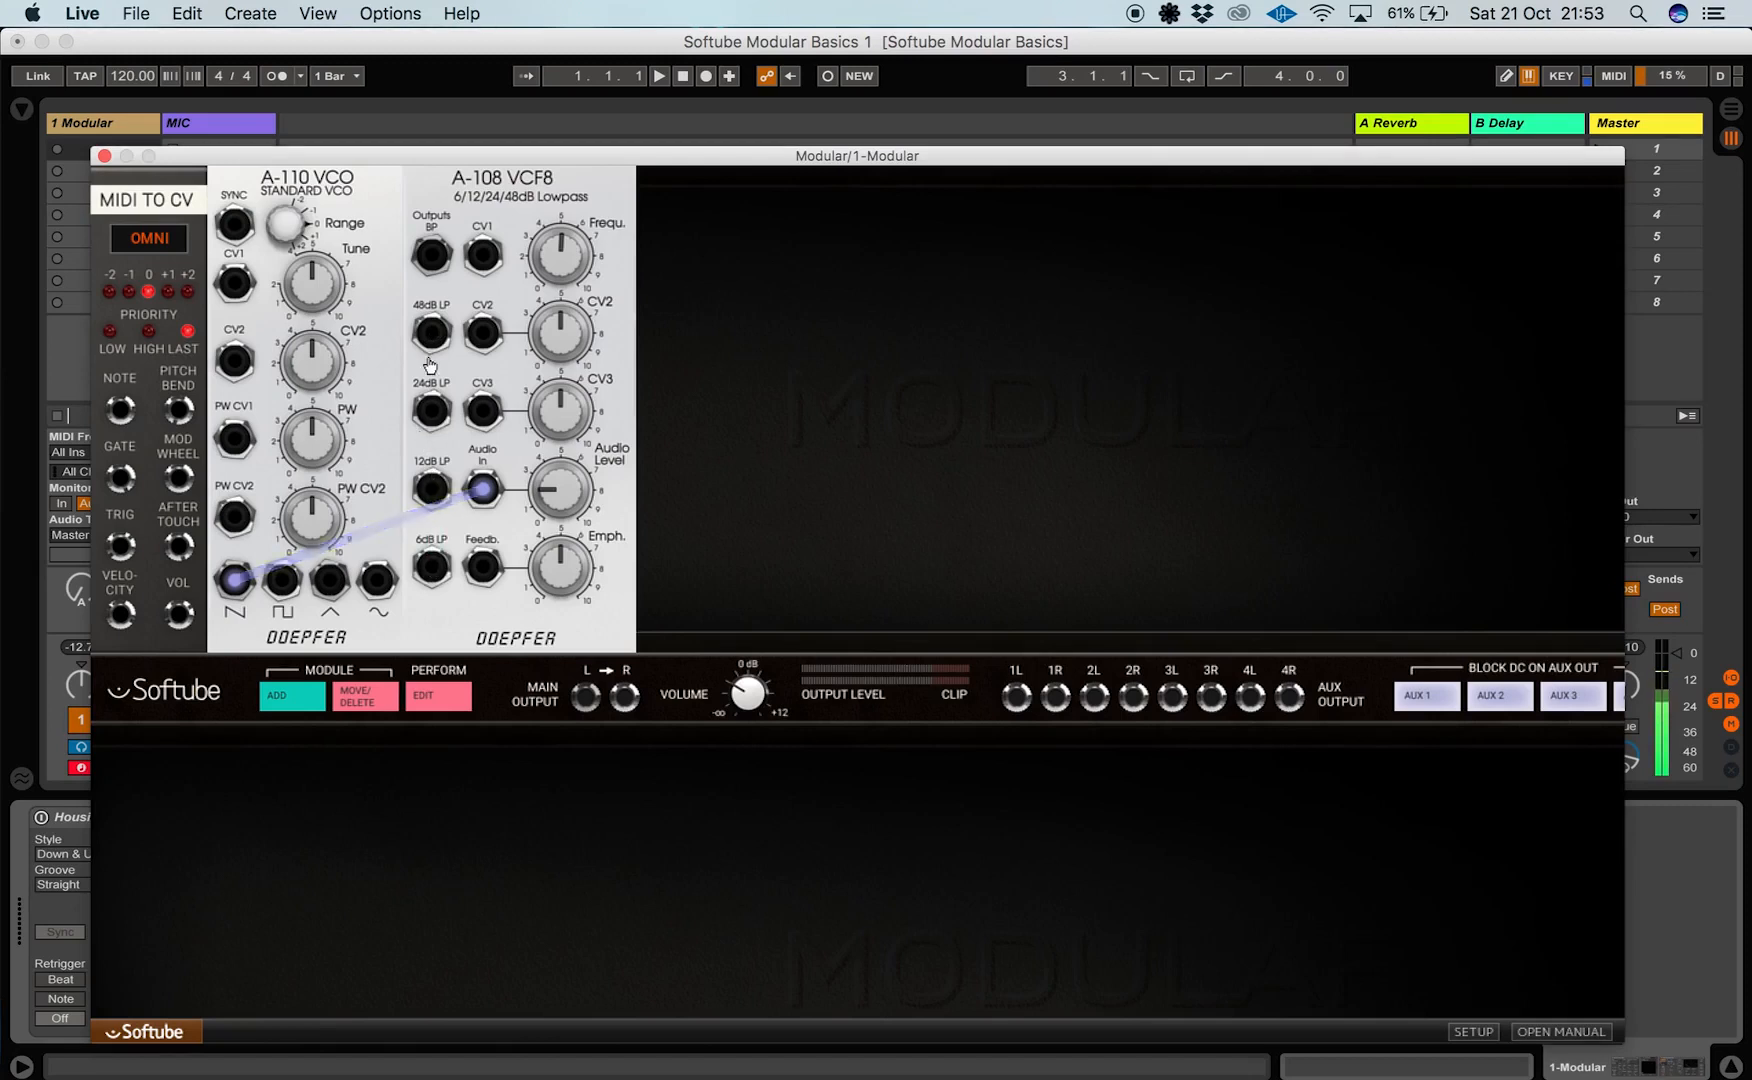
left_click(446, 515)
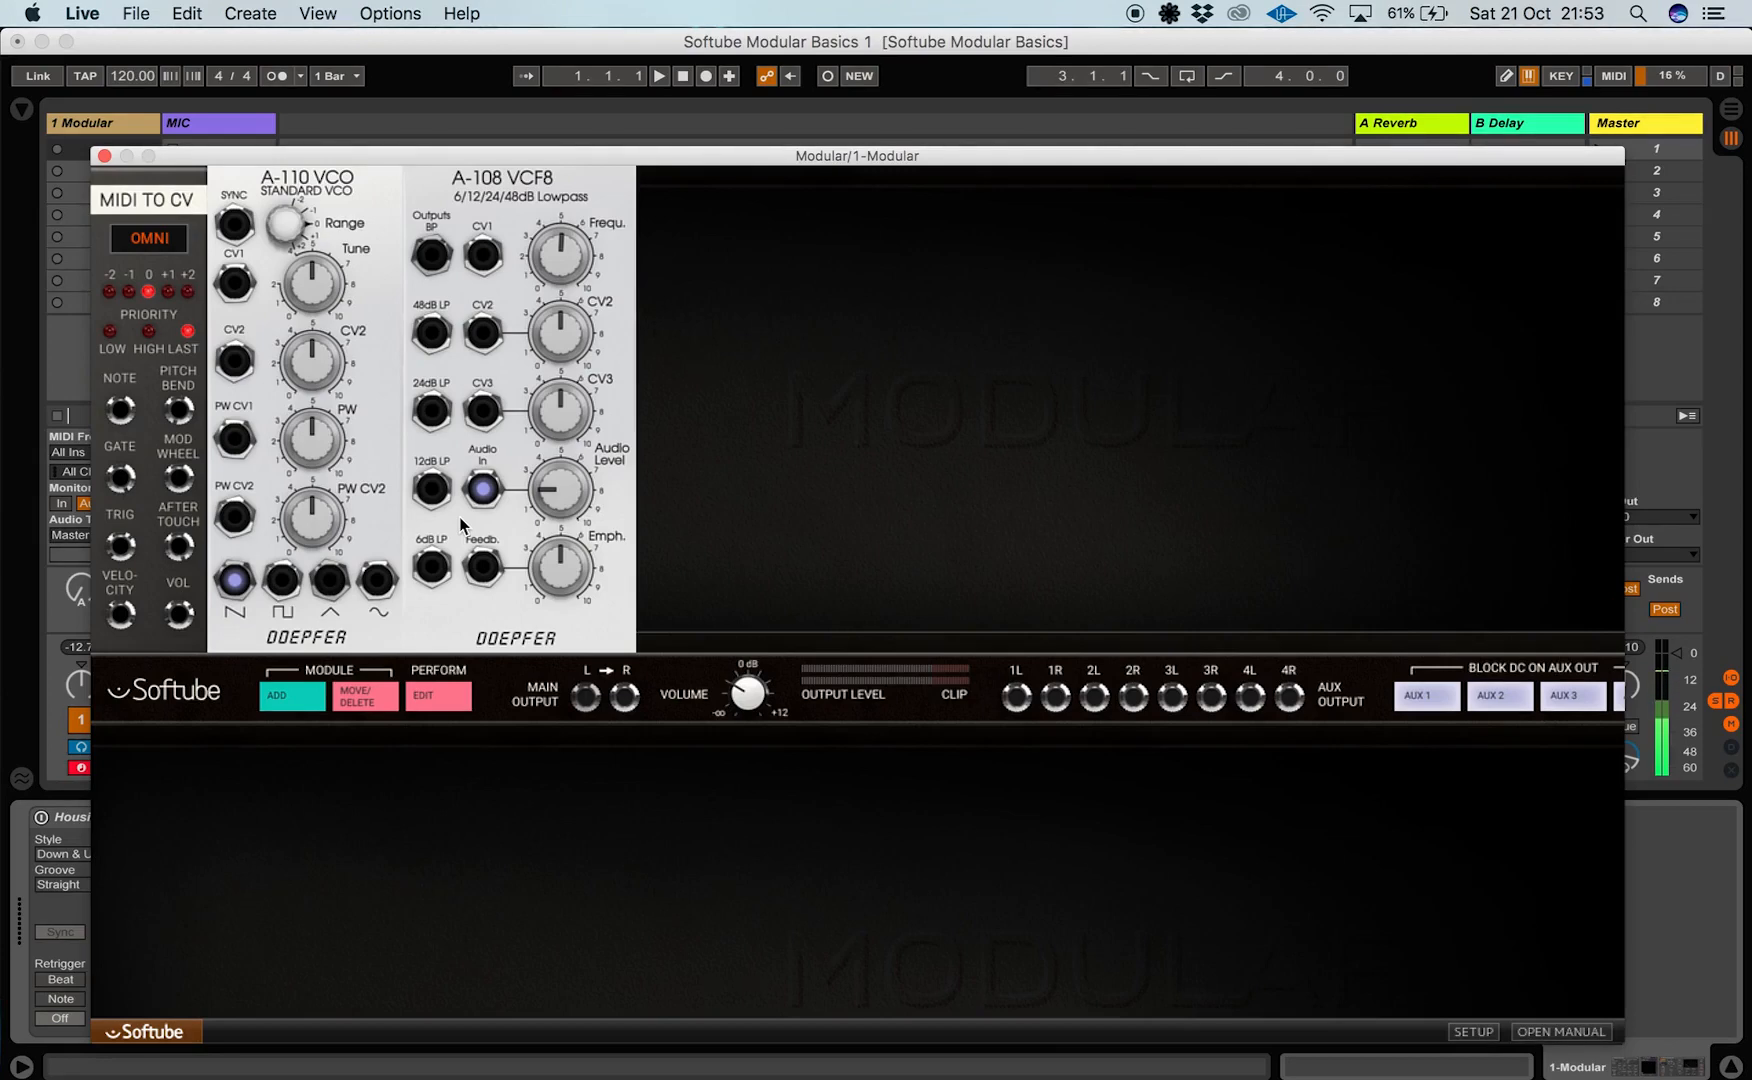
left_click(482, 488)
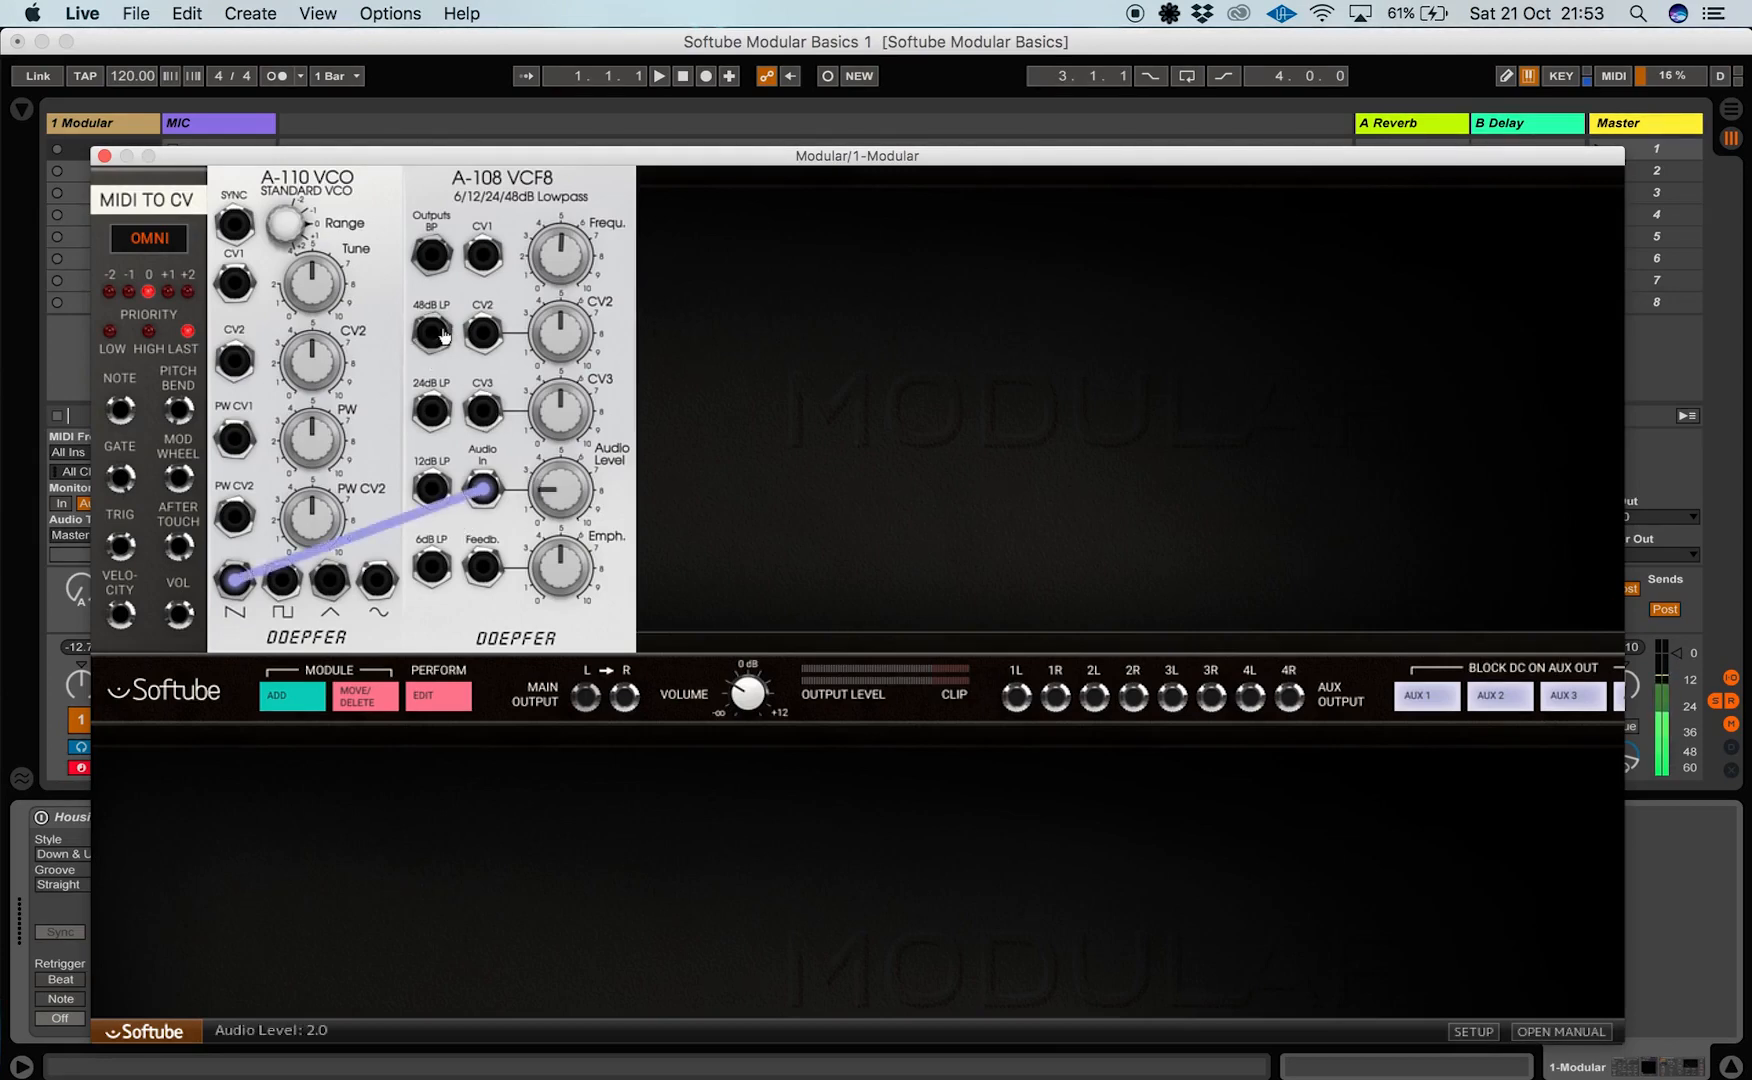
Compare the filter's 48 dB and 24 dB low-pass outputs through the left main output while sweeping Frequency
left_click_drag(435, 336, 589, 700)
left_click_drag(548, 242, 558, 286)
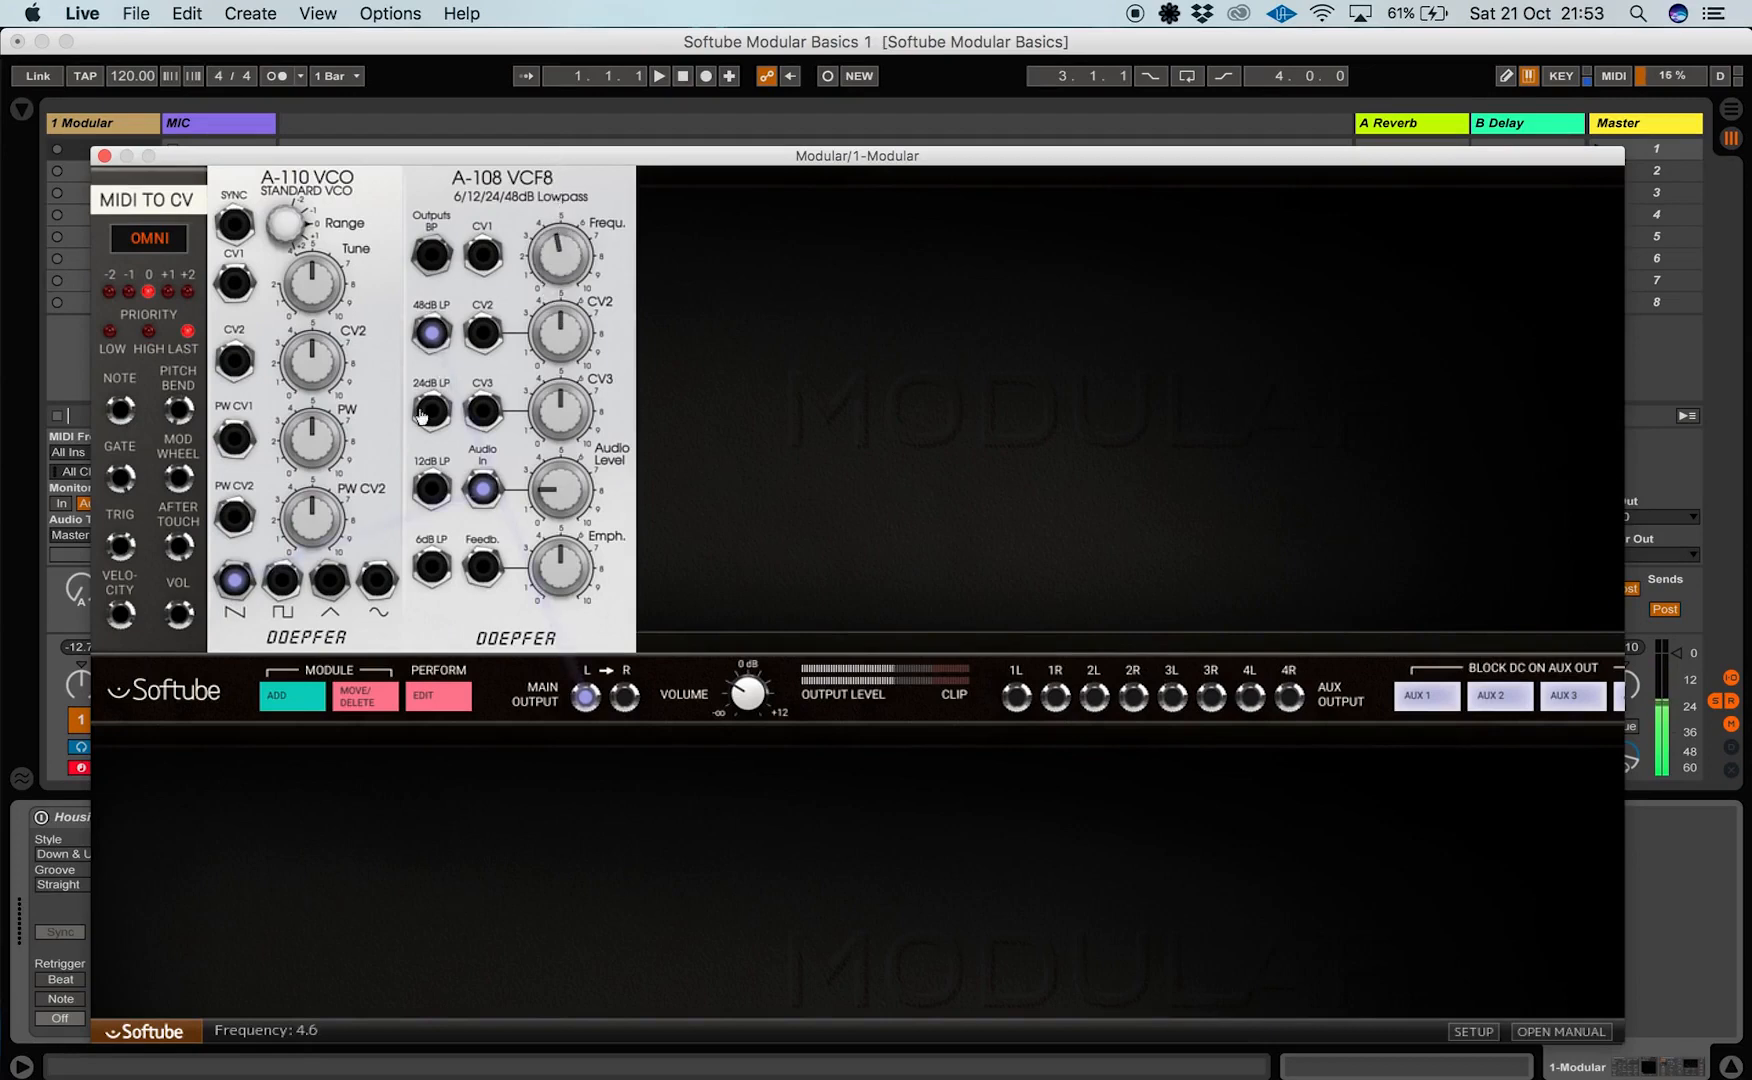
left_click_drag(425, 419, 589, 706)
mouse_move(556, 258)
left_mouse_down()
mouse_move(543, 157)
mouse_move(556, 254)
left_mouse_up()
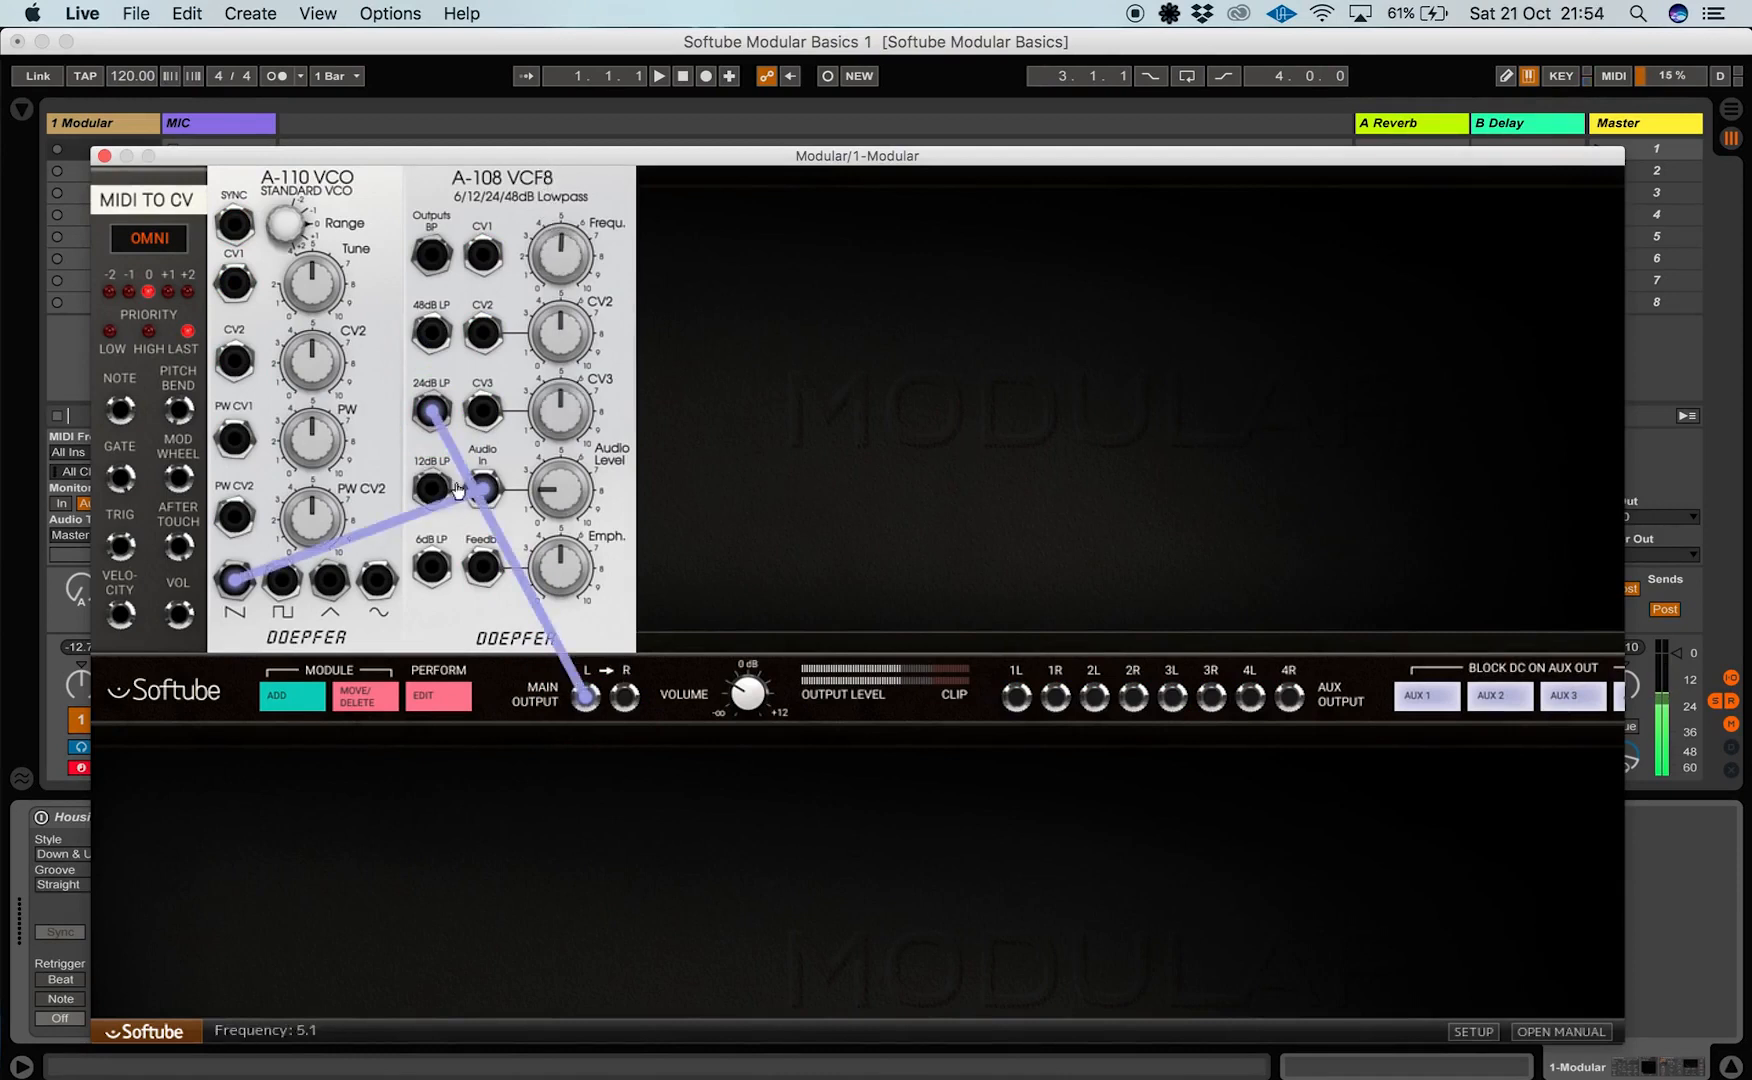
Audition the filter's 12 dB low-pass output through the left main output while lowering Frequency to 3.2
left_click_drag(431, 489, 587, 699)
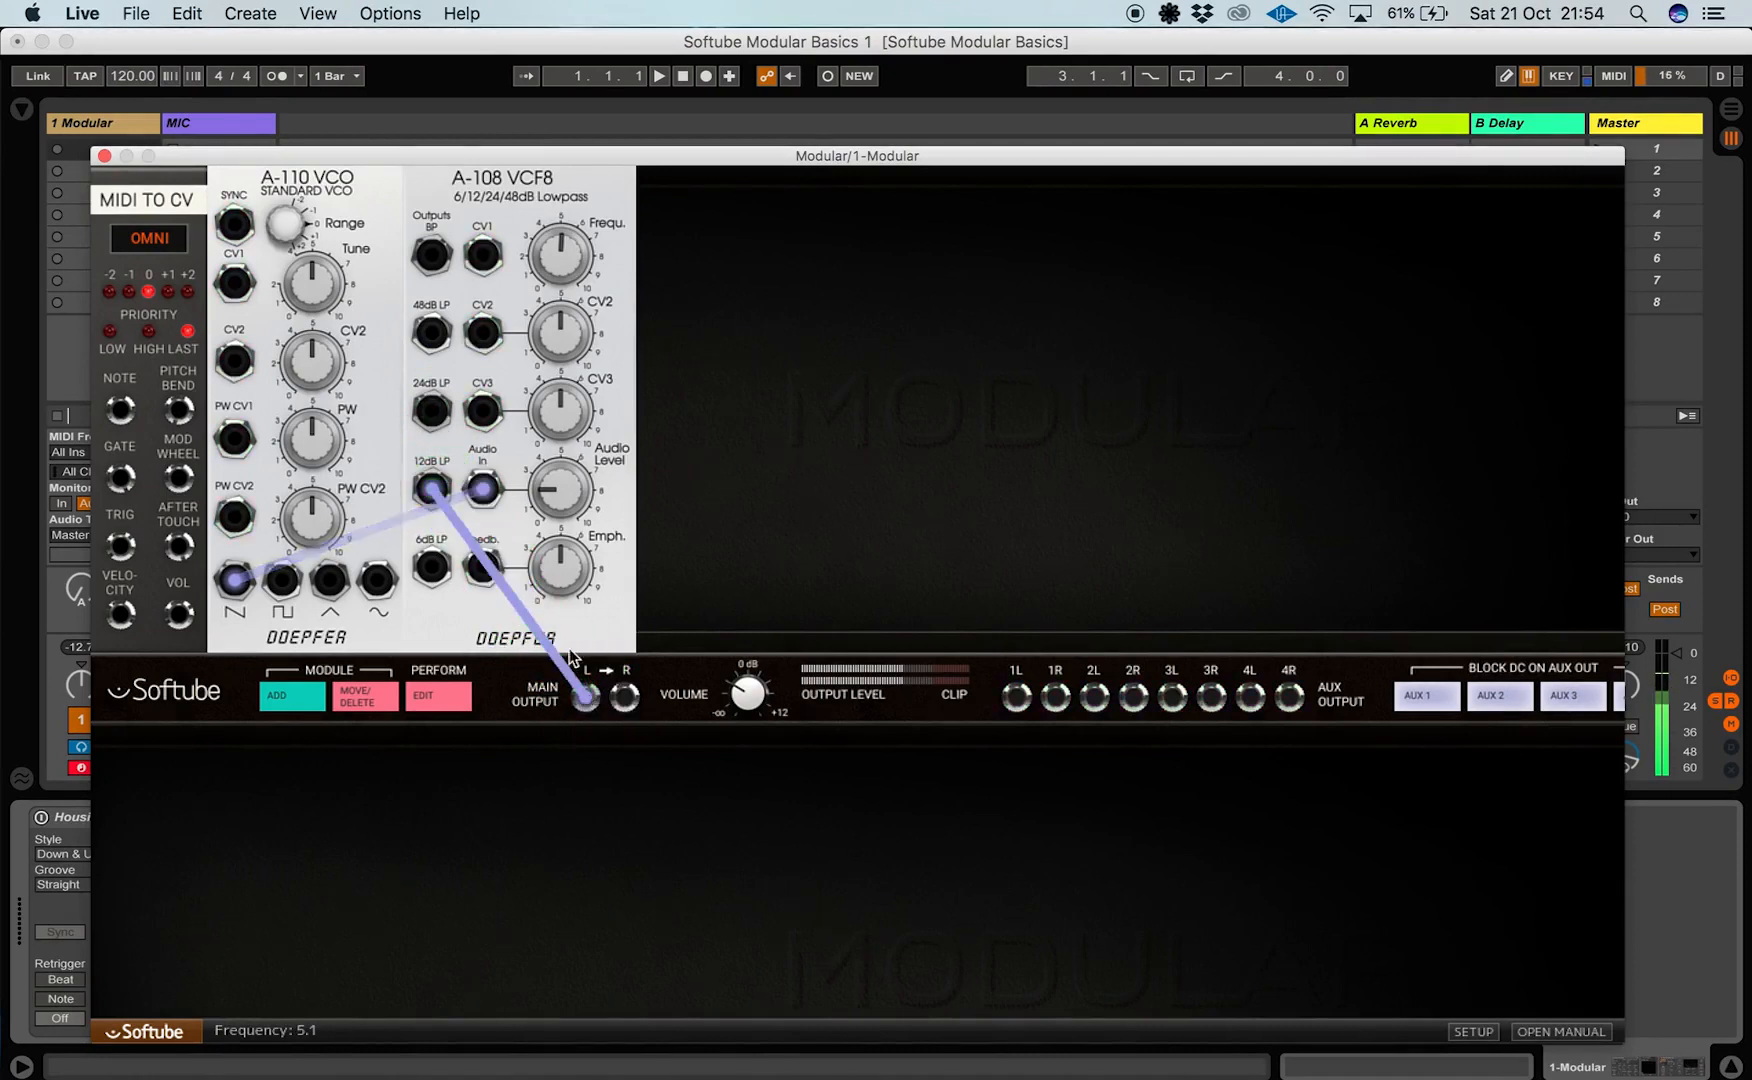
left_click_drag(546, 244, 552, 305)
left_click_drag(542, 261, 556, 350)
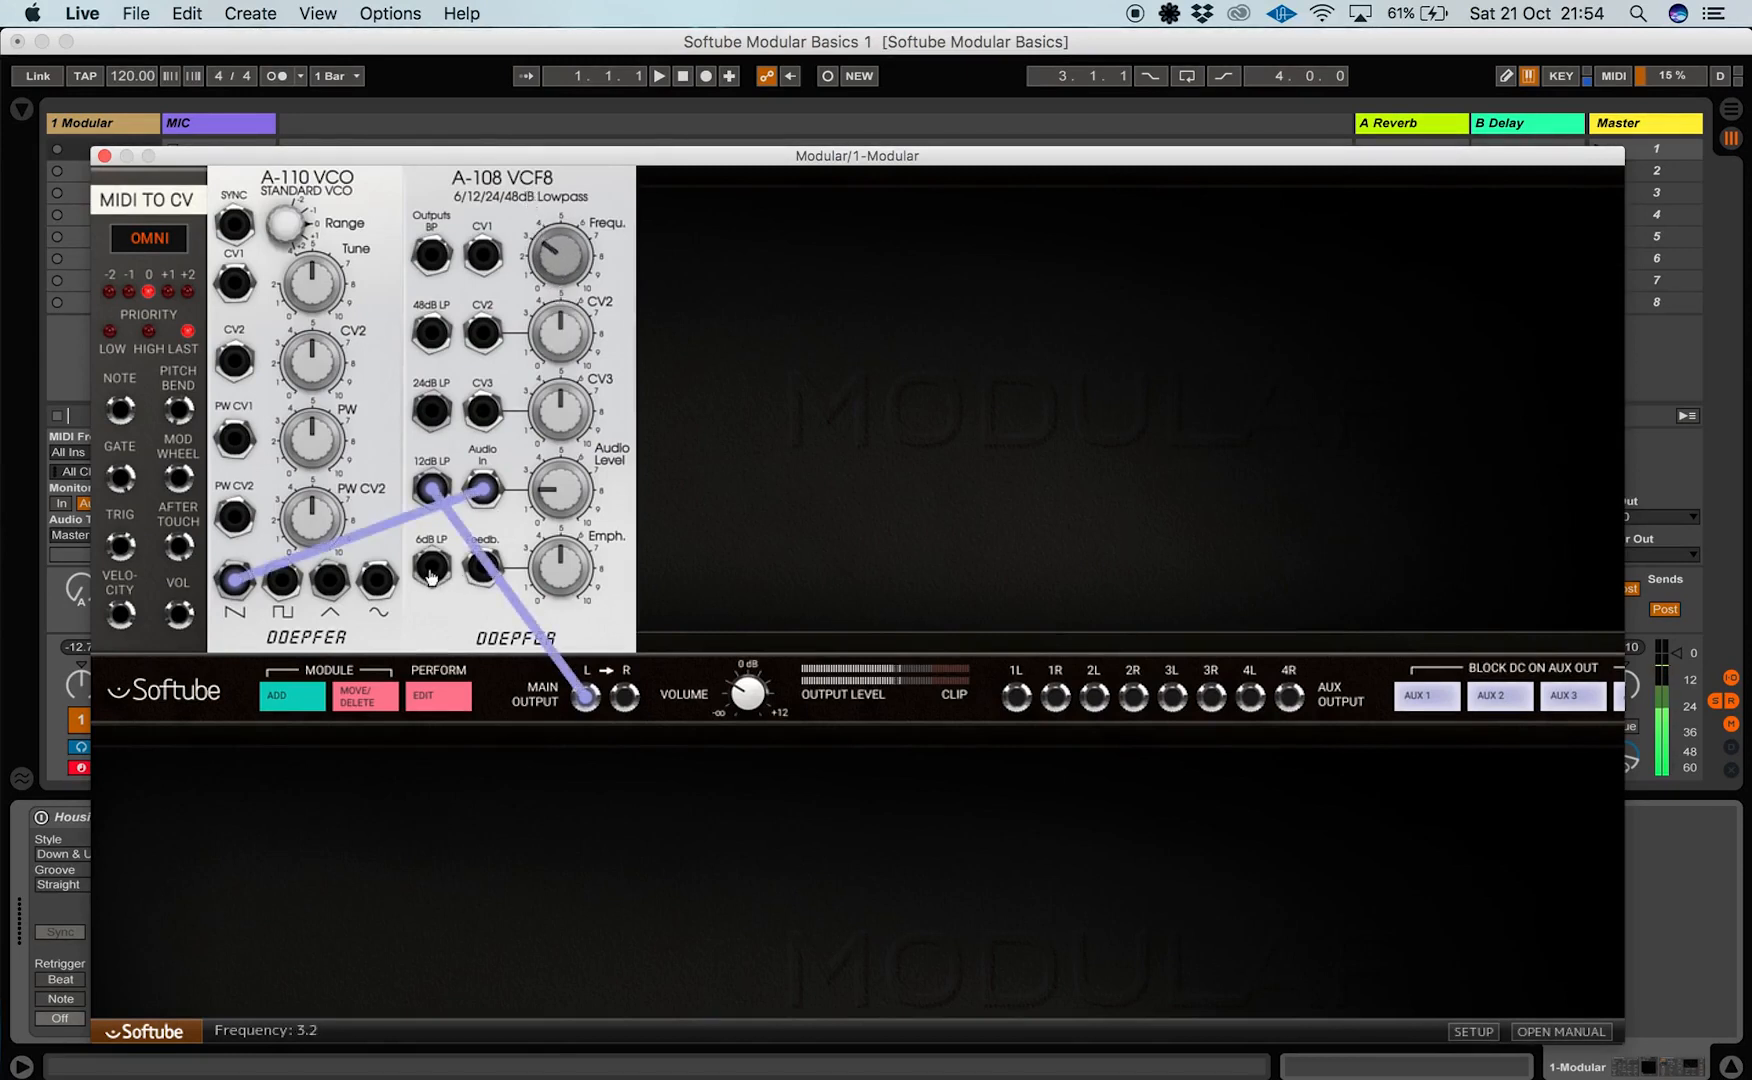
Audition the 6 dB low-pass output through the left main output, raising the filter's Frequency to about 7, and unplug the output cable
left_click_drag(431, 567, 588, 700)
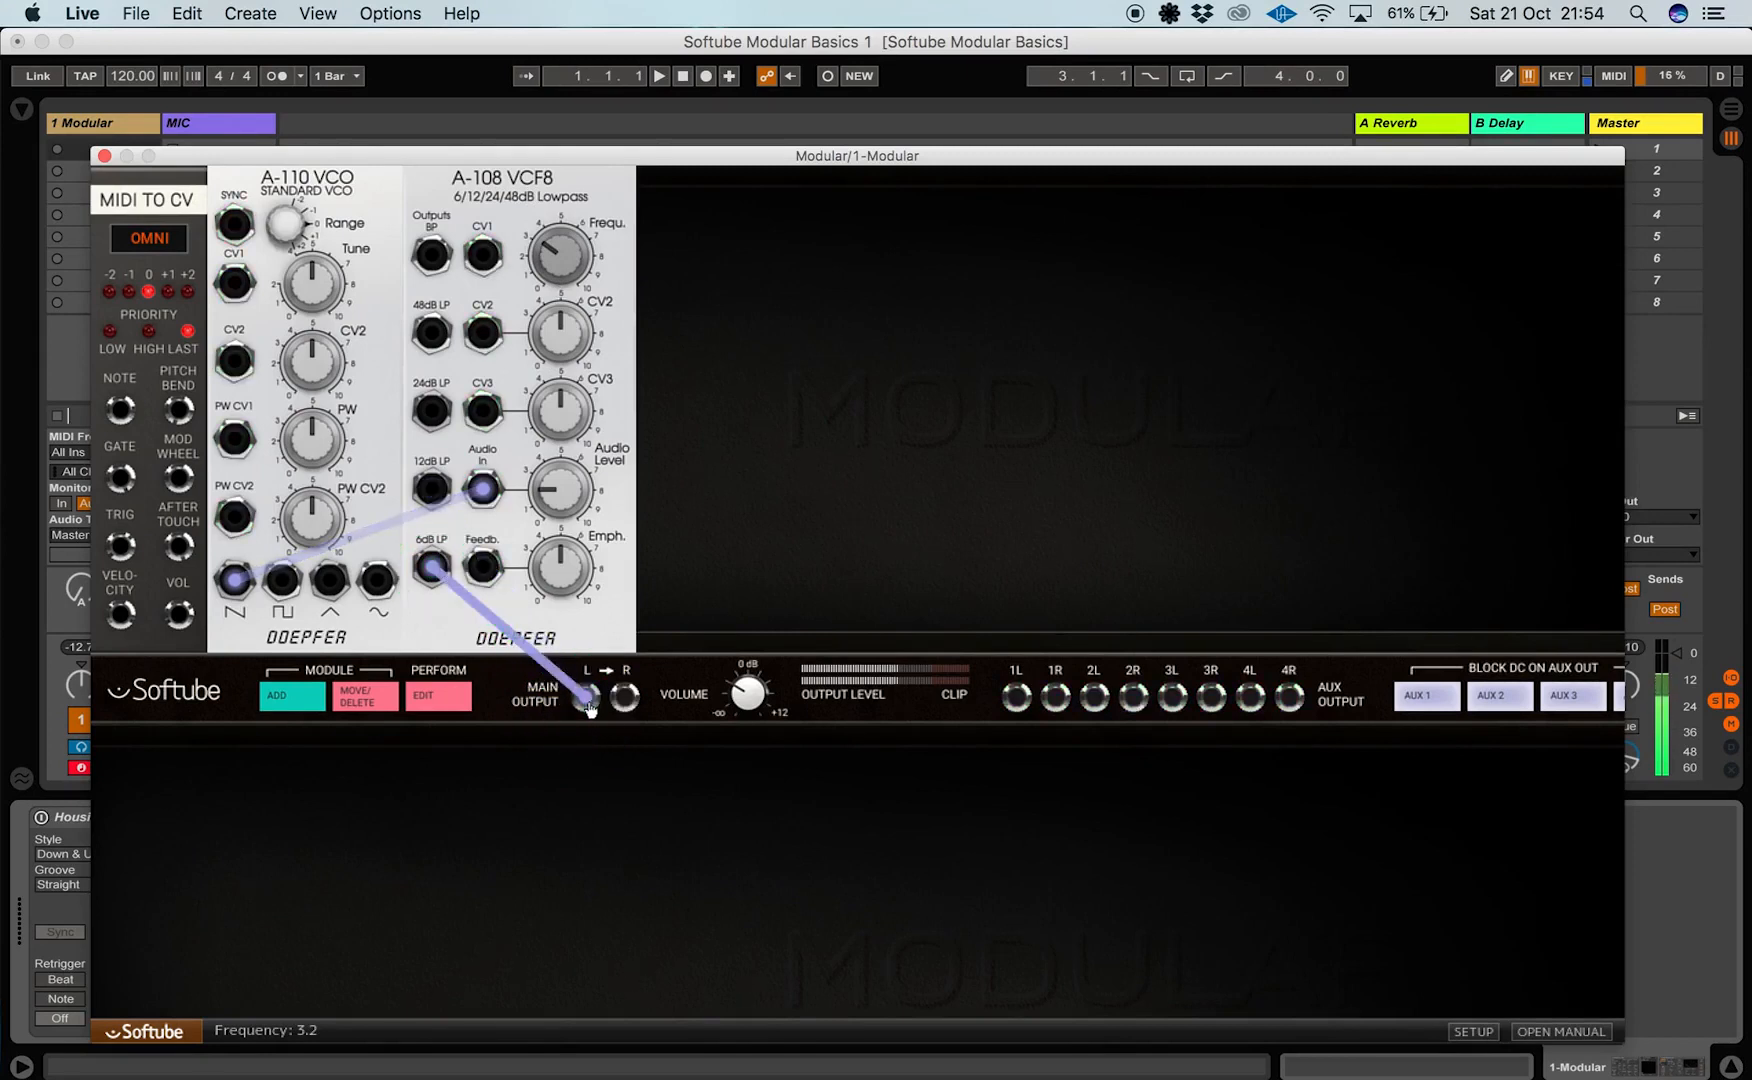
left_click_drag(555, 260, 549, 175)
left_click_drag(586, 697, 550, 715)
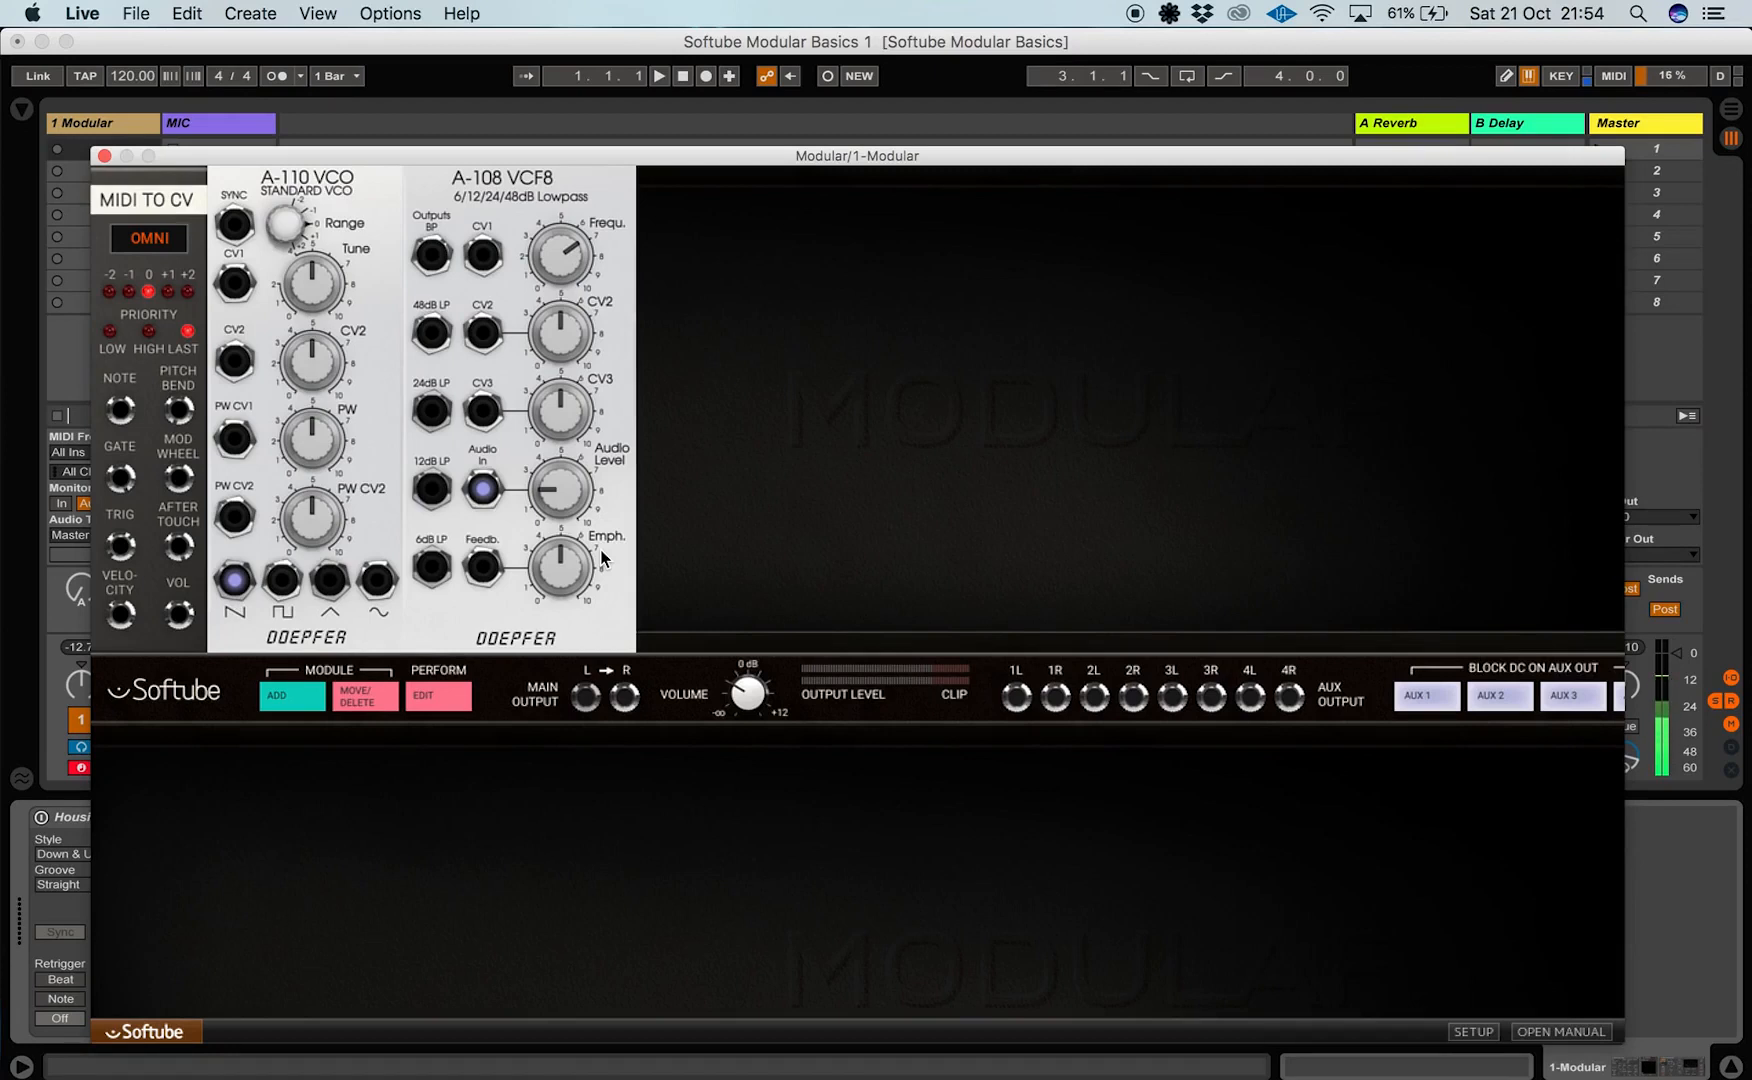
Add the Doepfer A-132-3 dual VCA to the rack and turn its first gain down to minimum
left_click(270, 700)
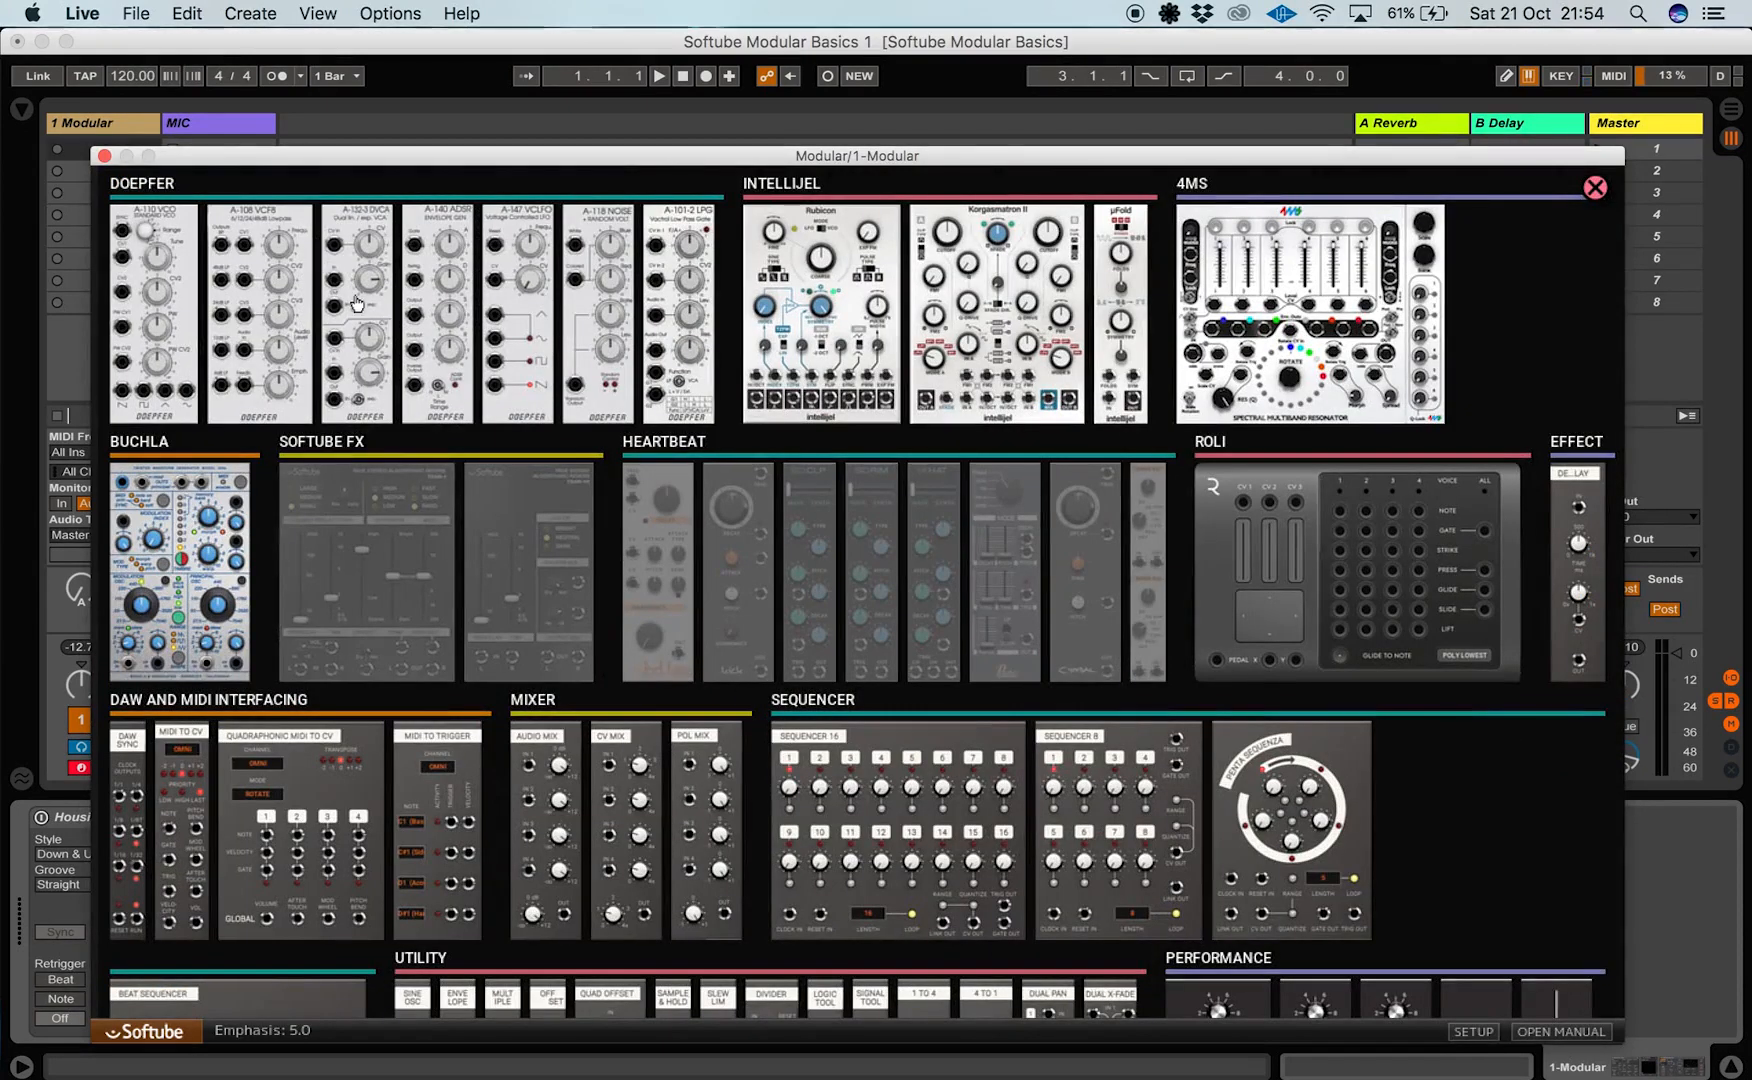
mouse_move(361, 299)
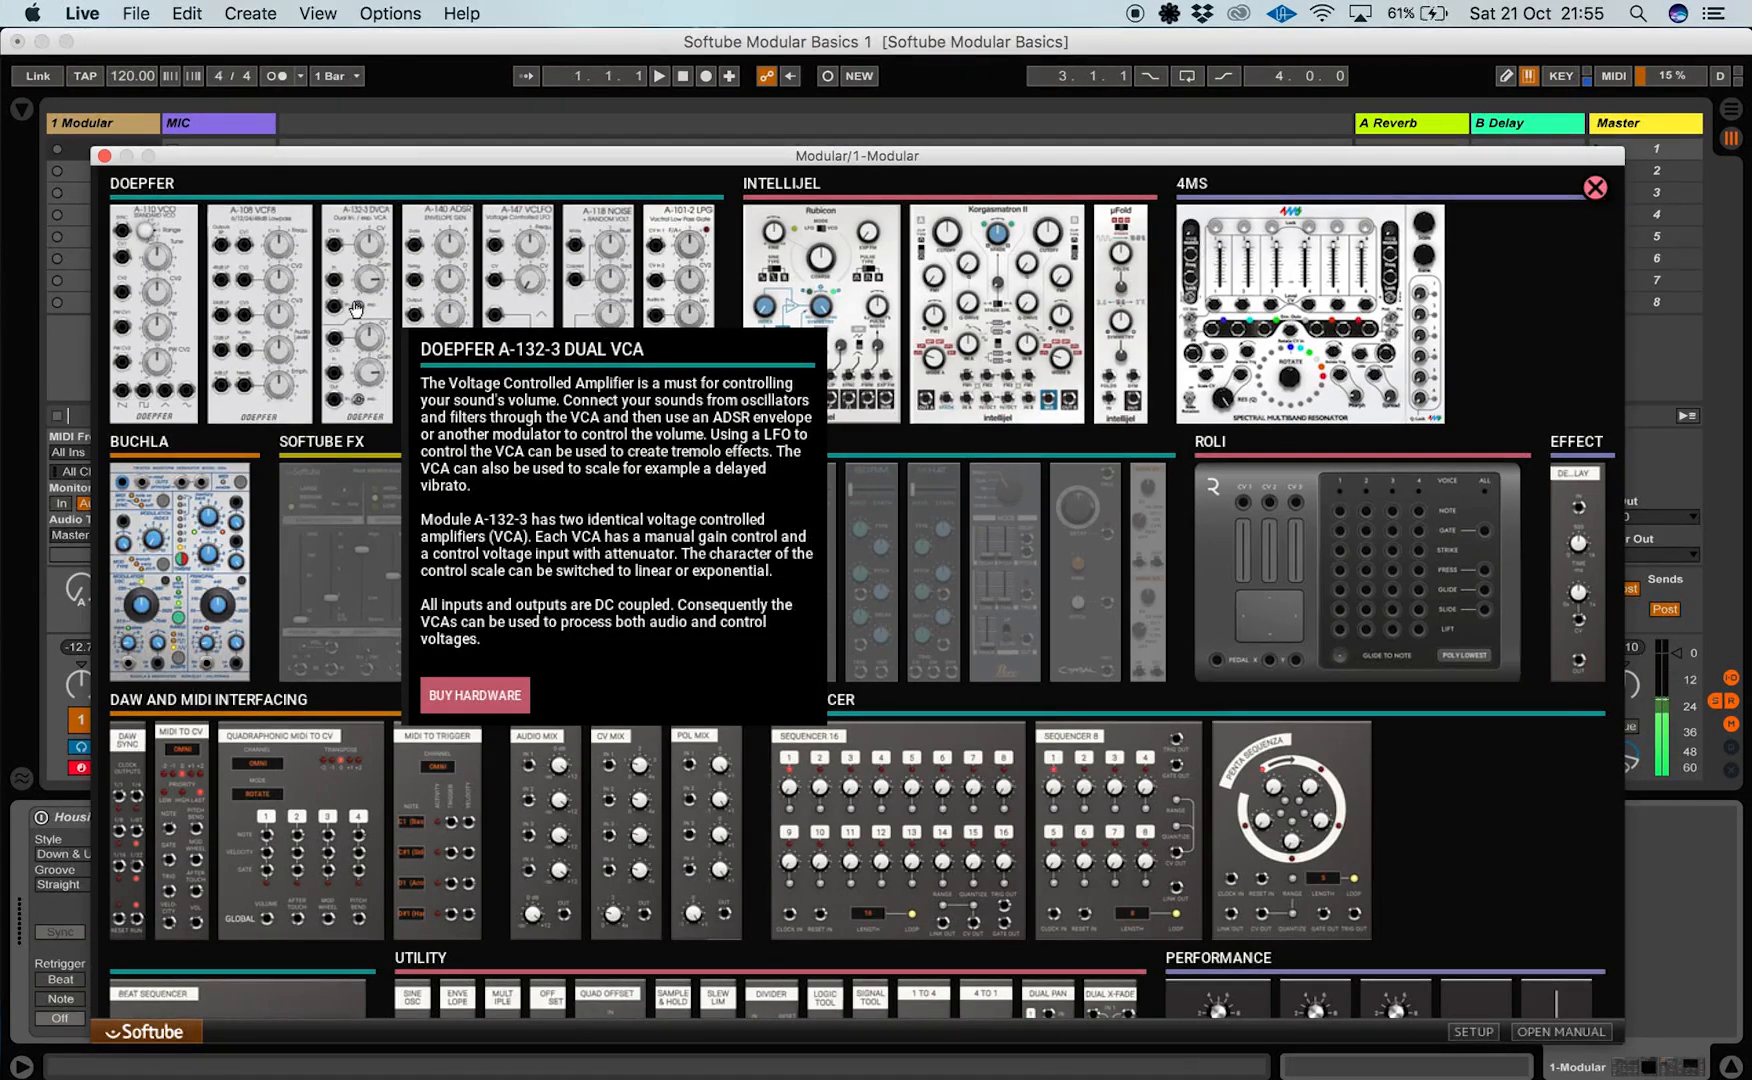
left_click(355, 310)
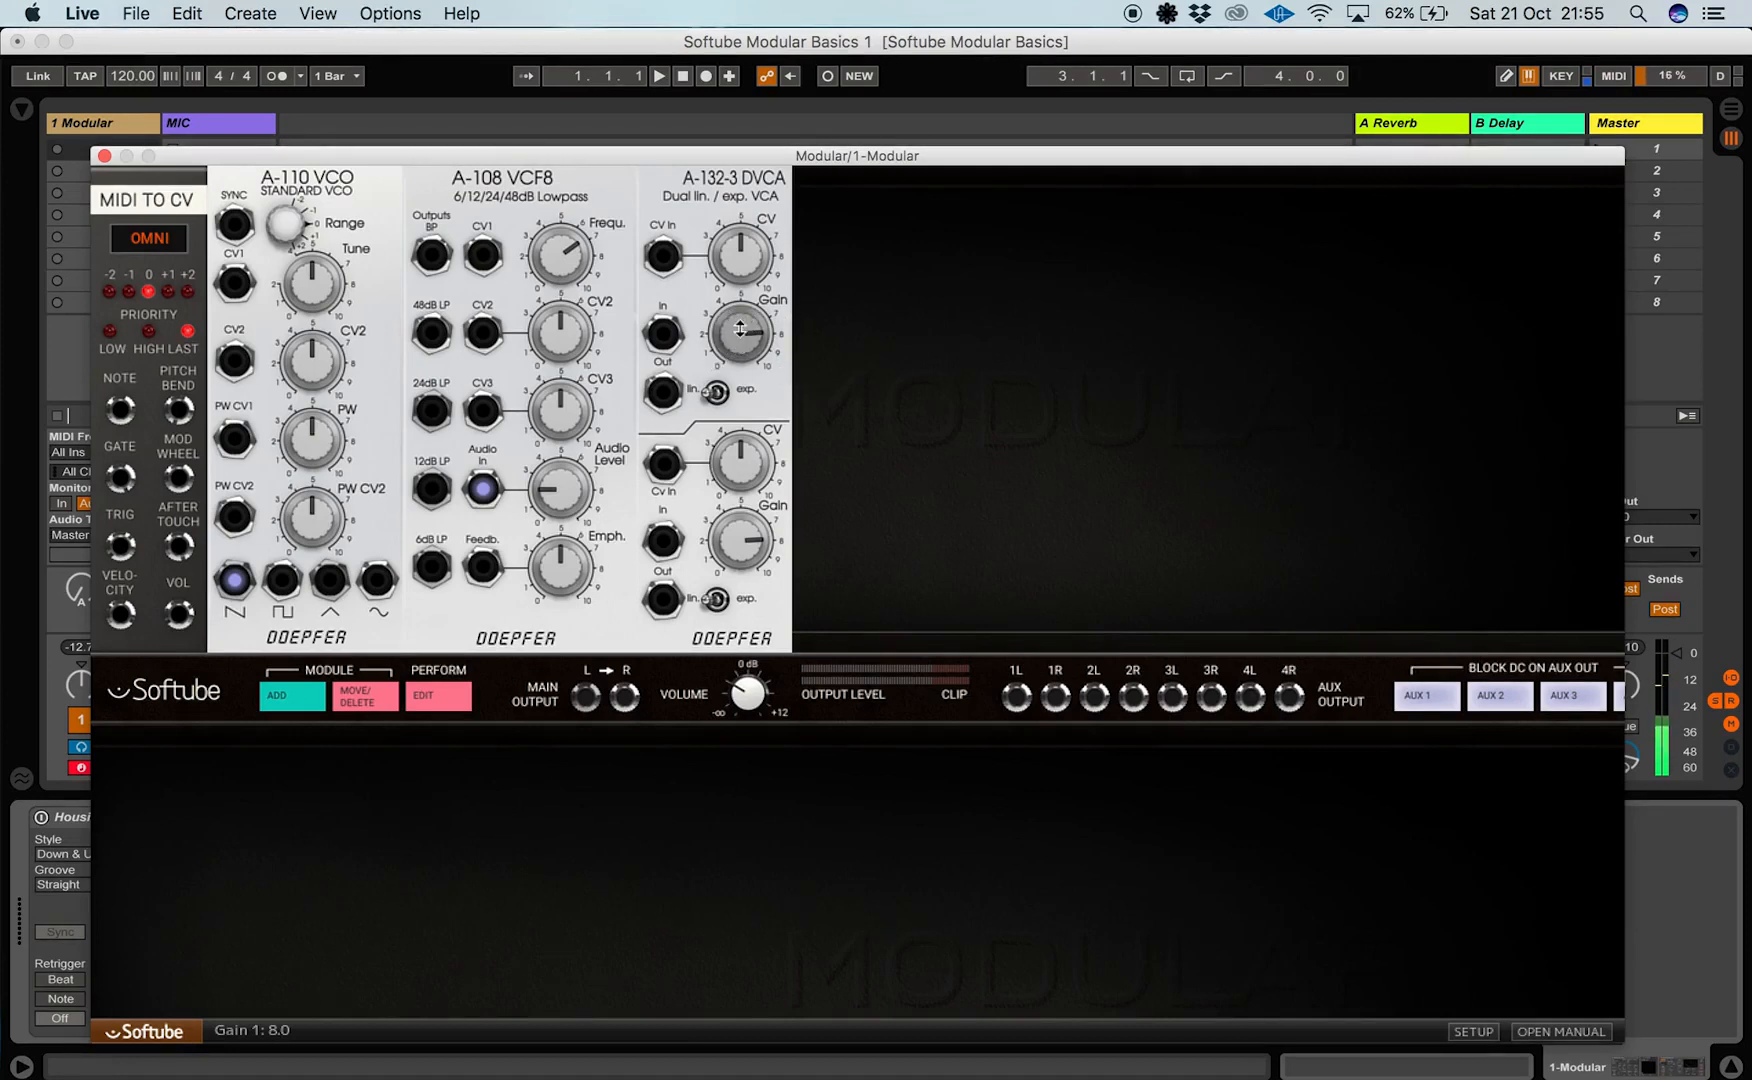
left_click_drag(738, 323, 701, 468)
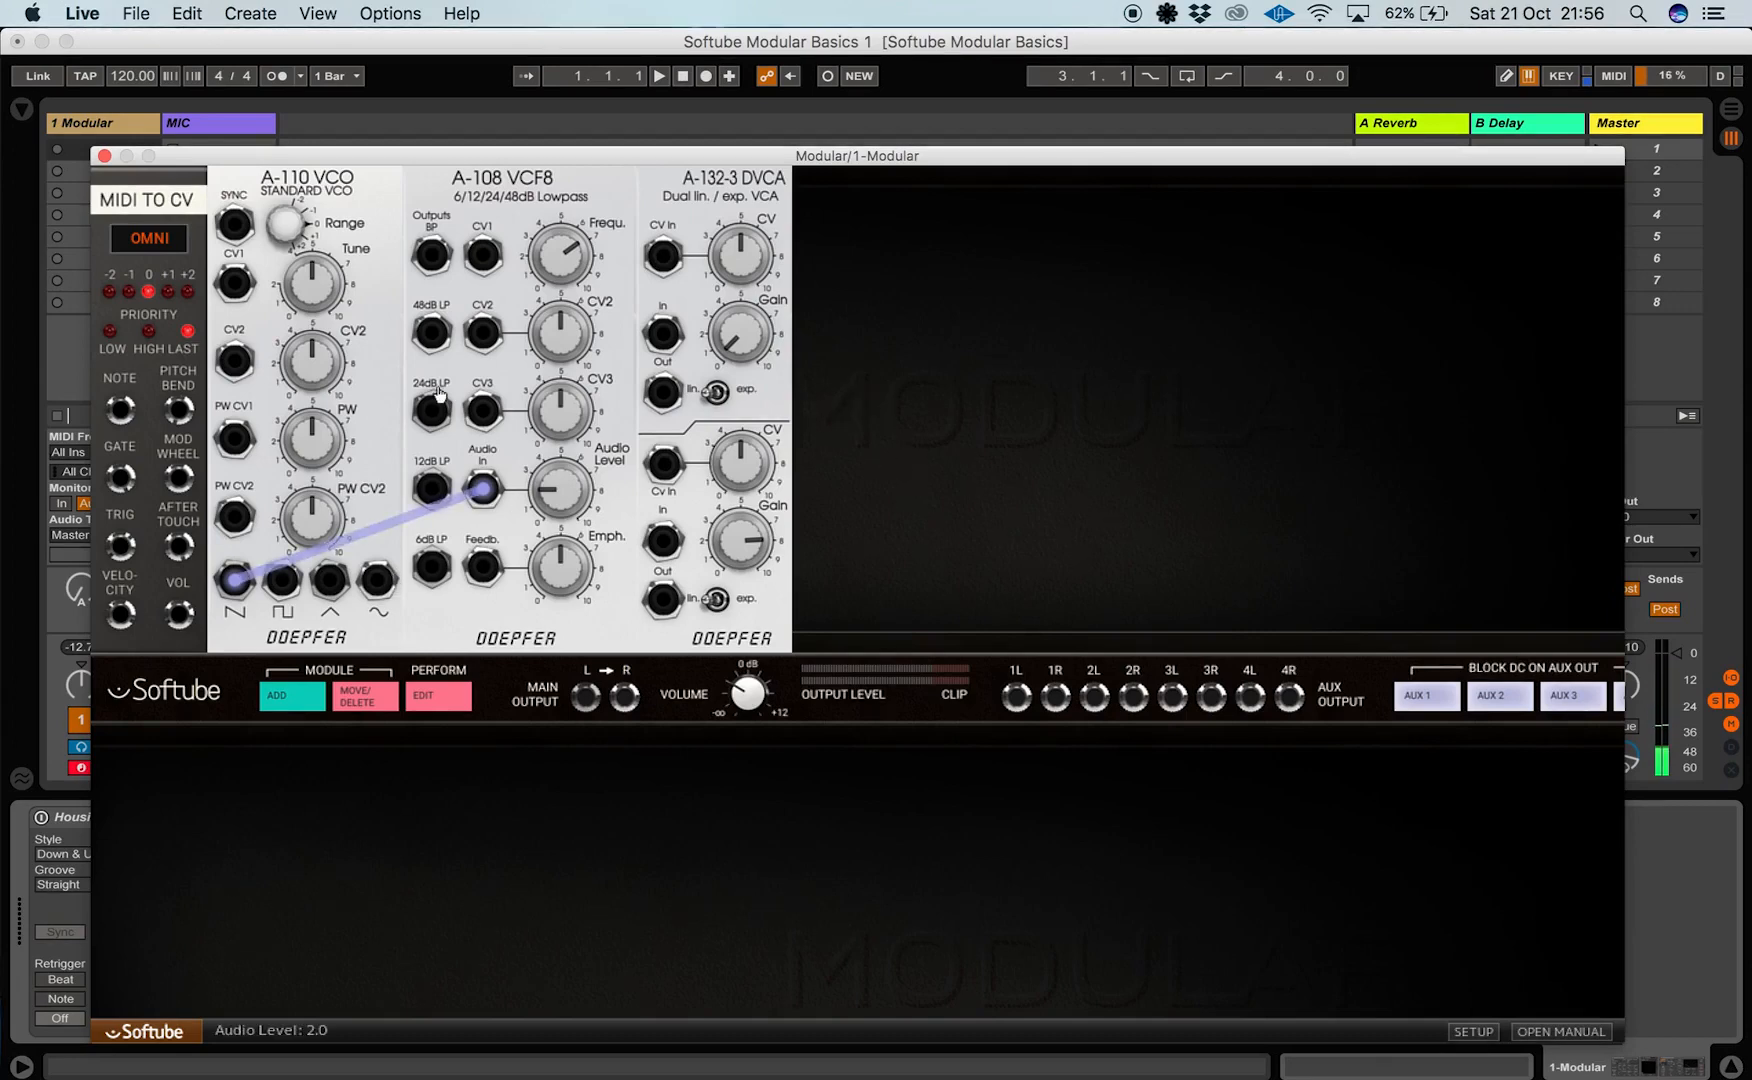
Patch the filter's 48 dB low-pass output through the first VCA to the left main output and raise Gain 1 to 9.9
left_click_drag(431, 335, 587, 702)
left_click_drag(740, 340, 746, 379)
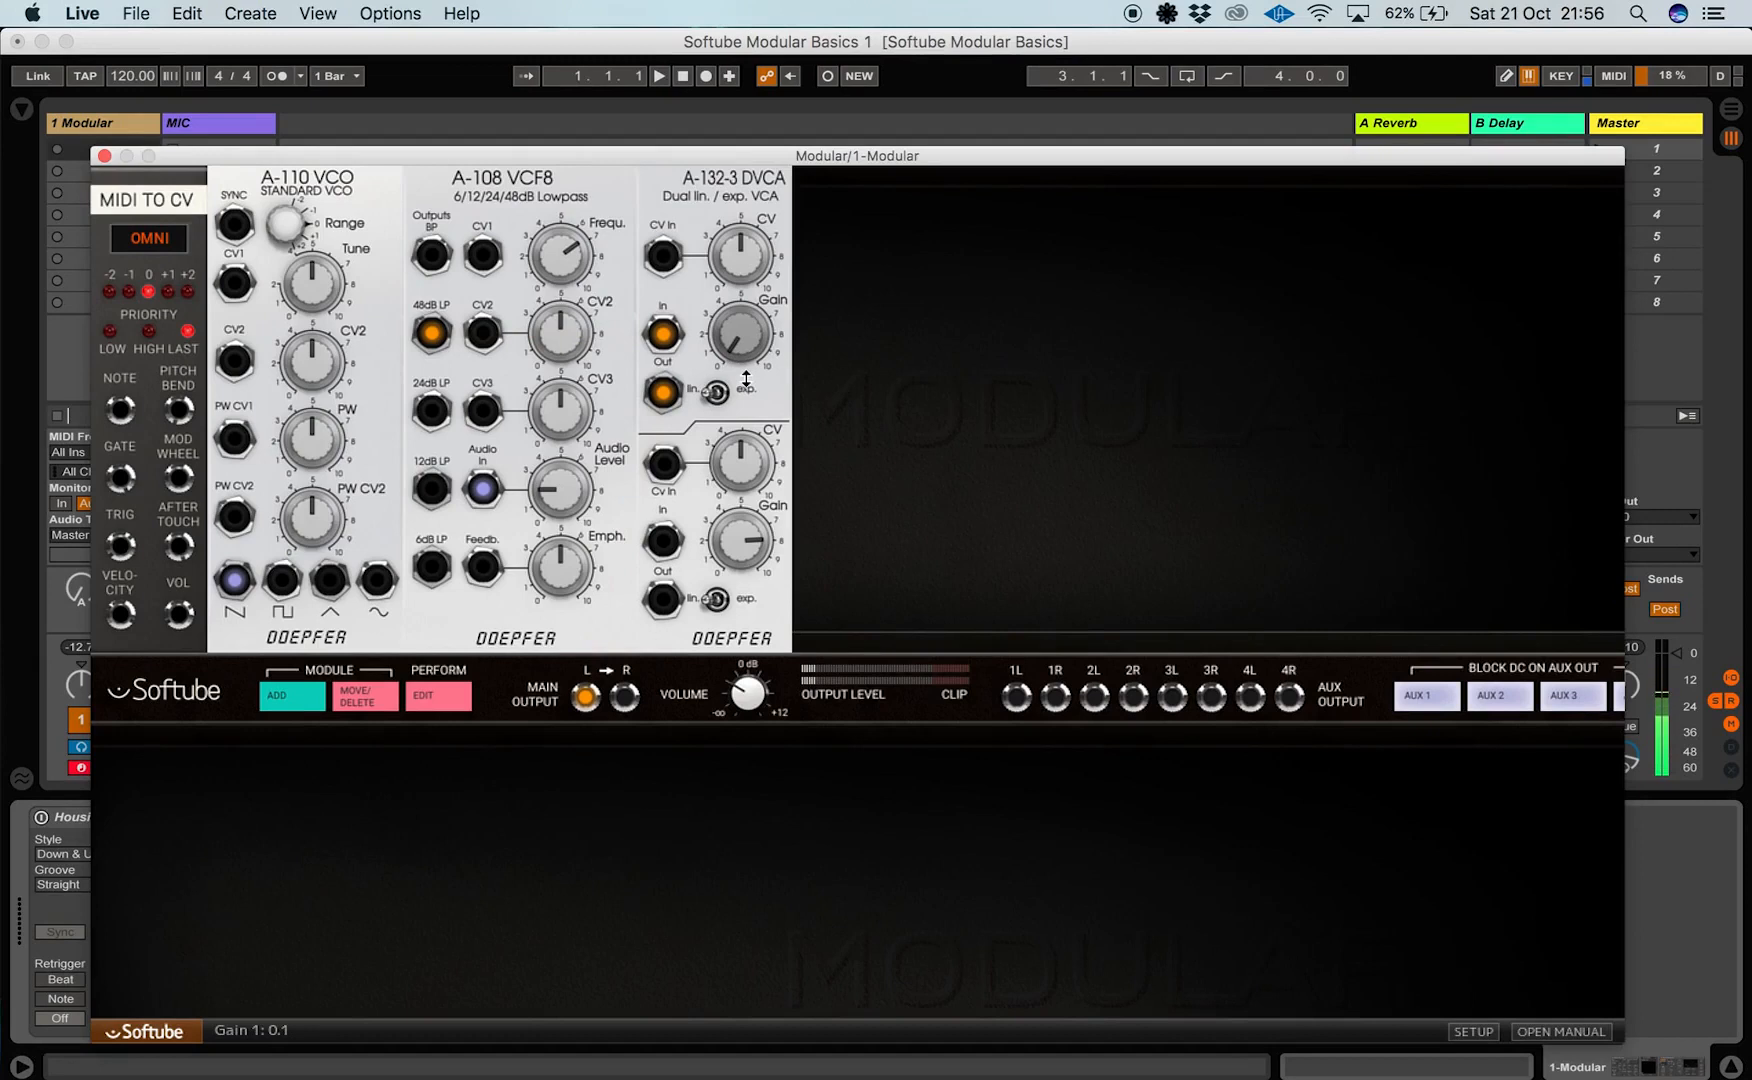
left_click_drag(746, 379, 758, 260)
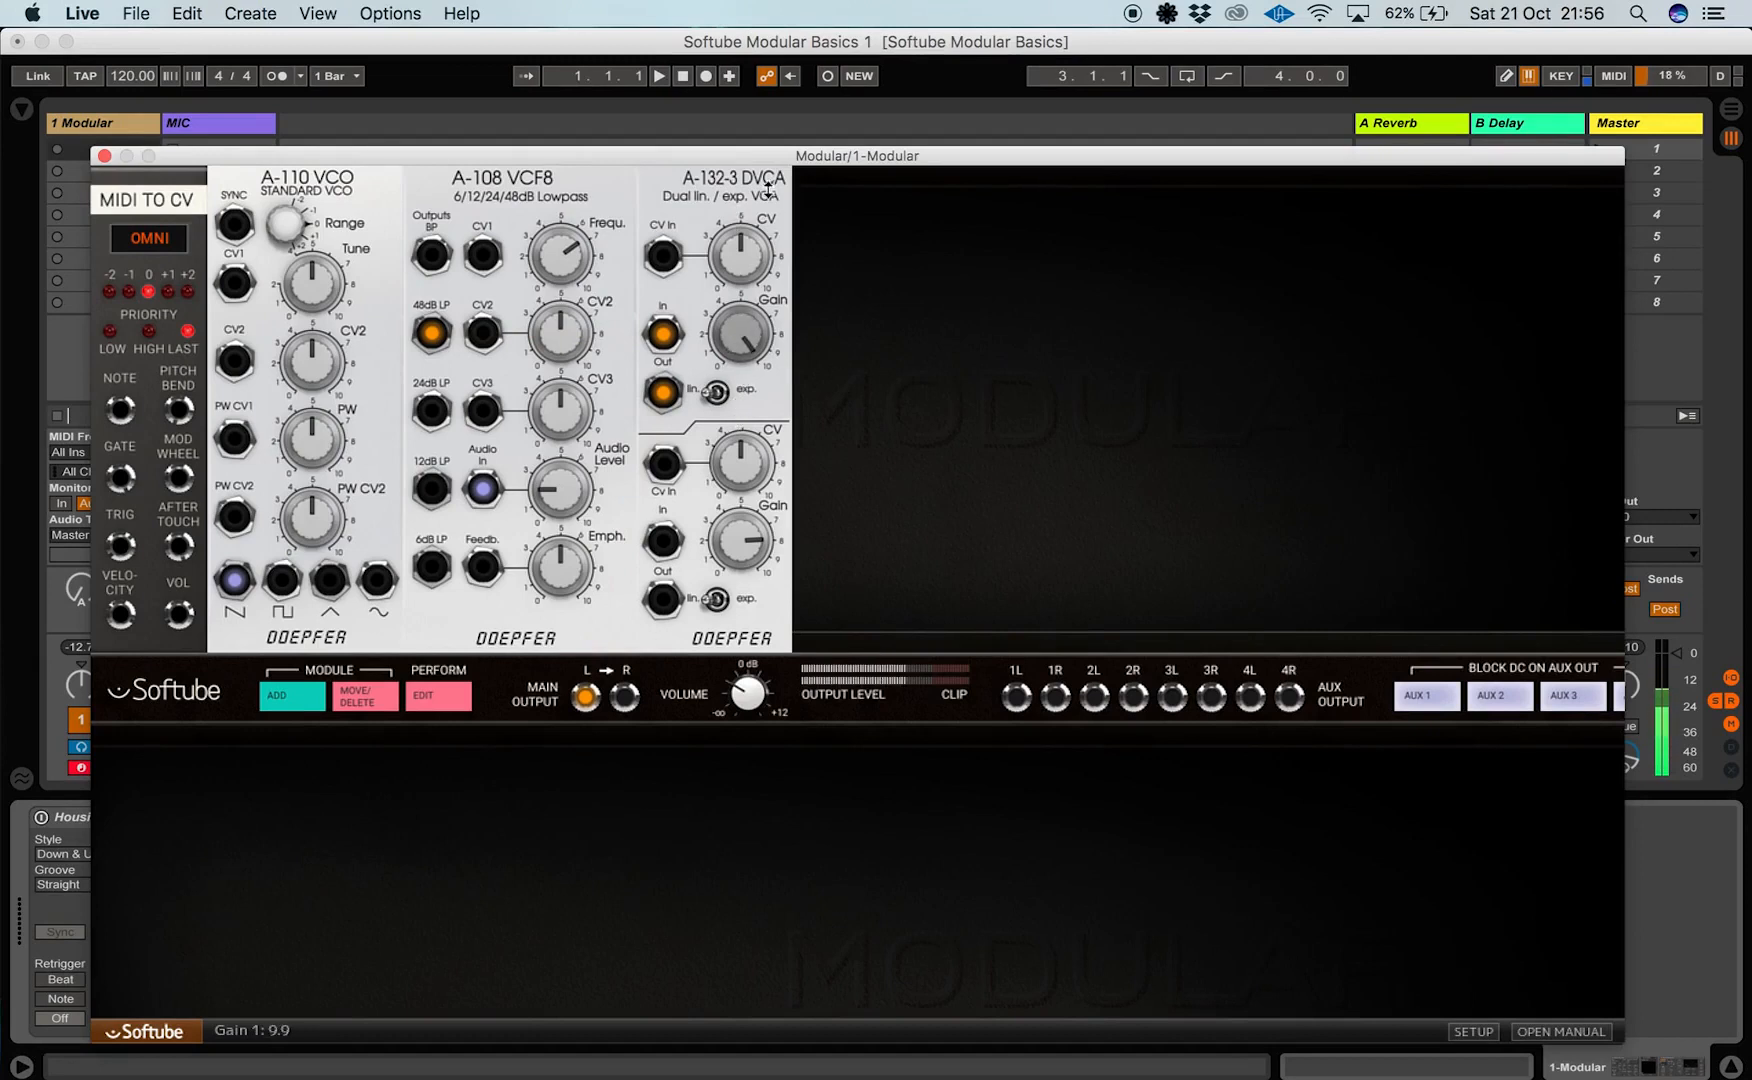
Sweep the first VCA's gain down and up, leaving Gain 1 at 0.0
left_click_drag(768, 187, 735, 400)
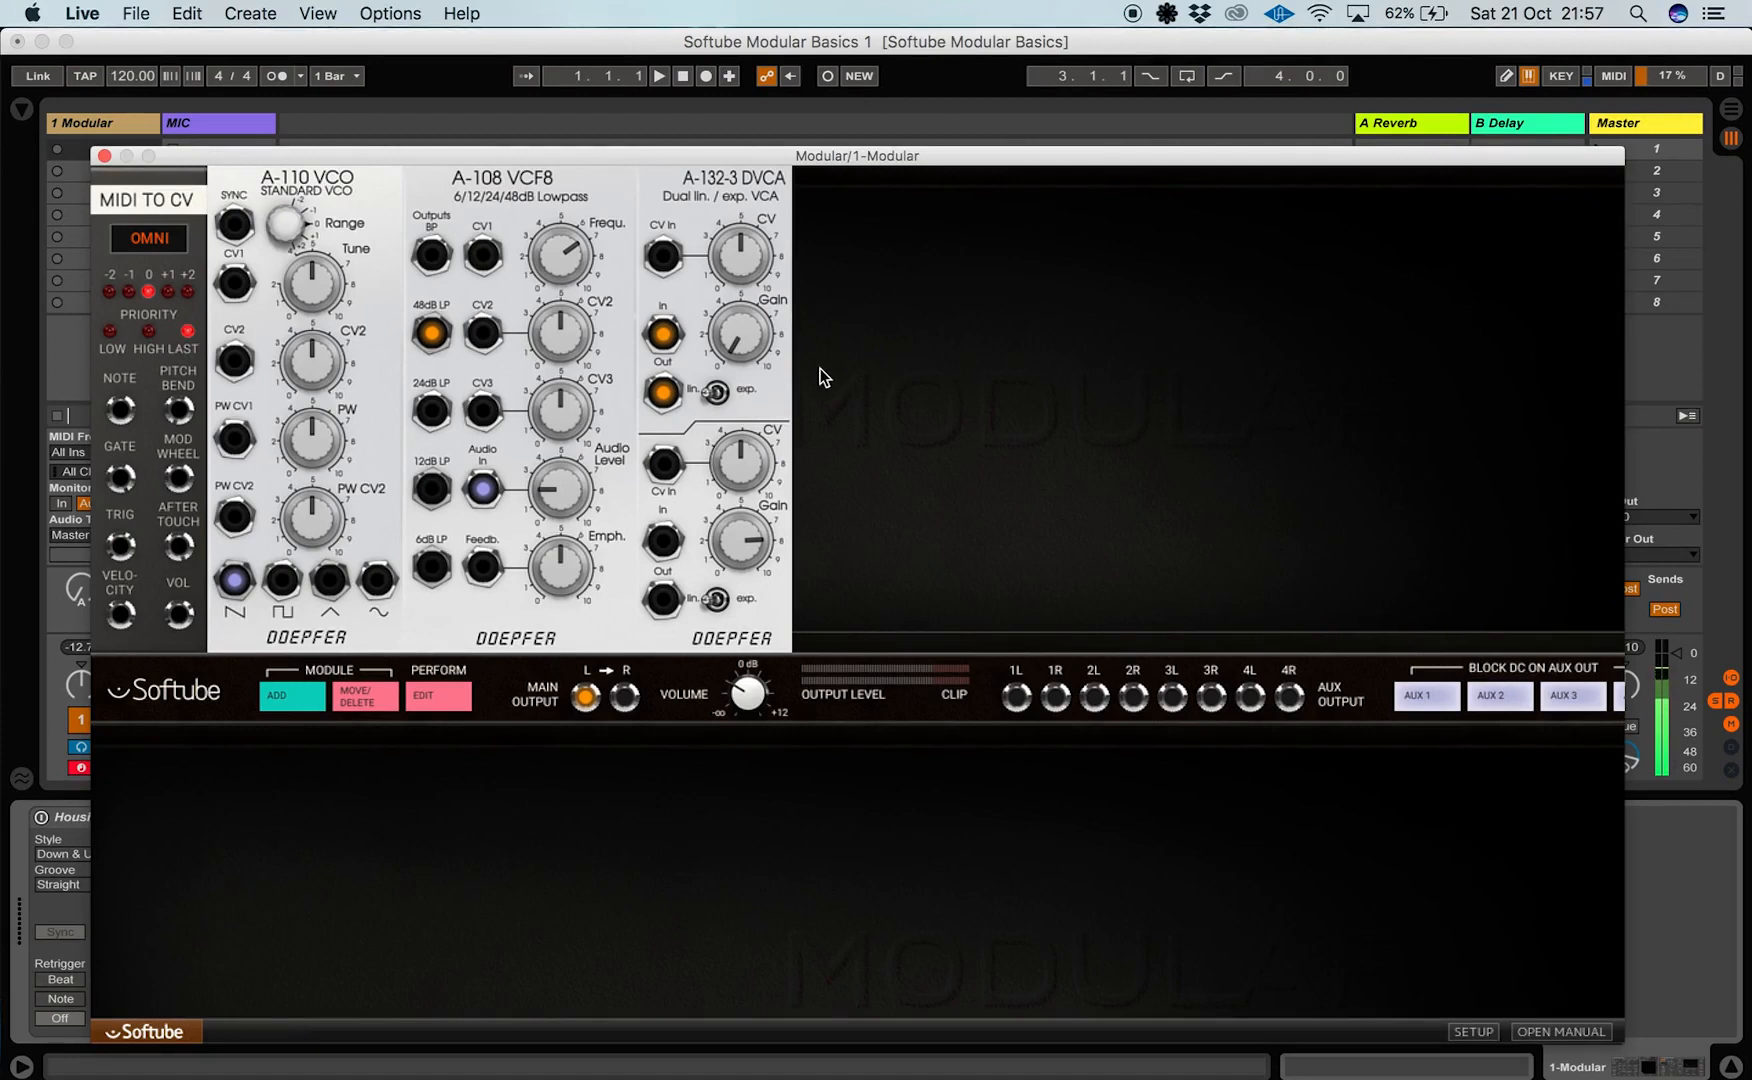
left_click_drag(738, 348, 691, 90)
left_click_drag(691, 162, 713, 330)
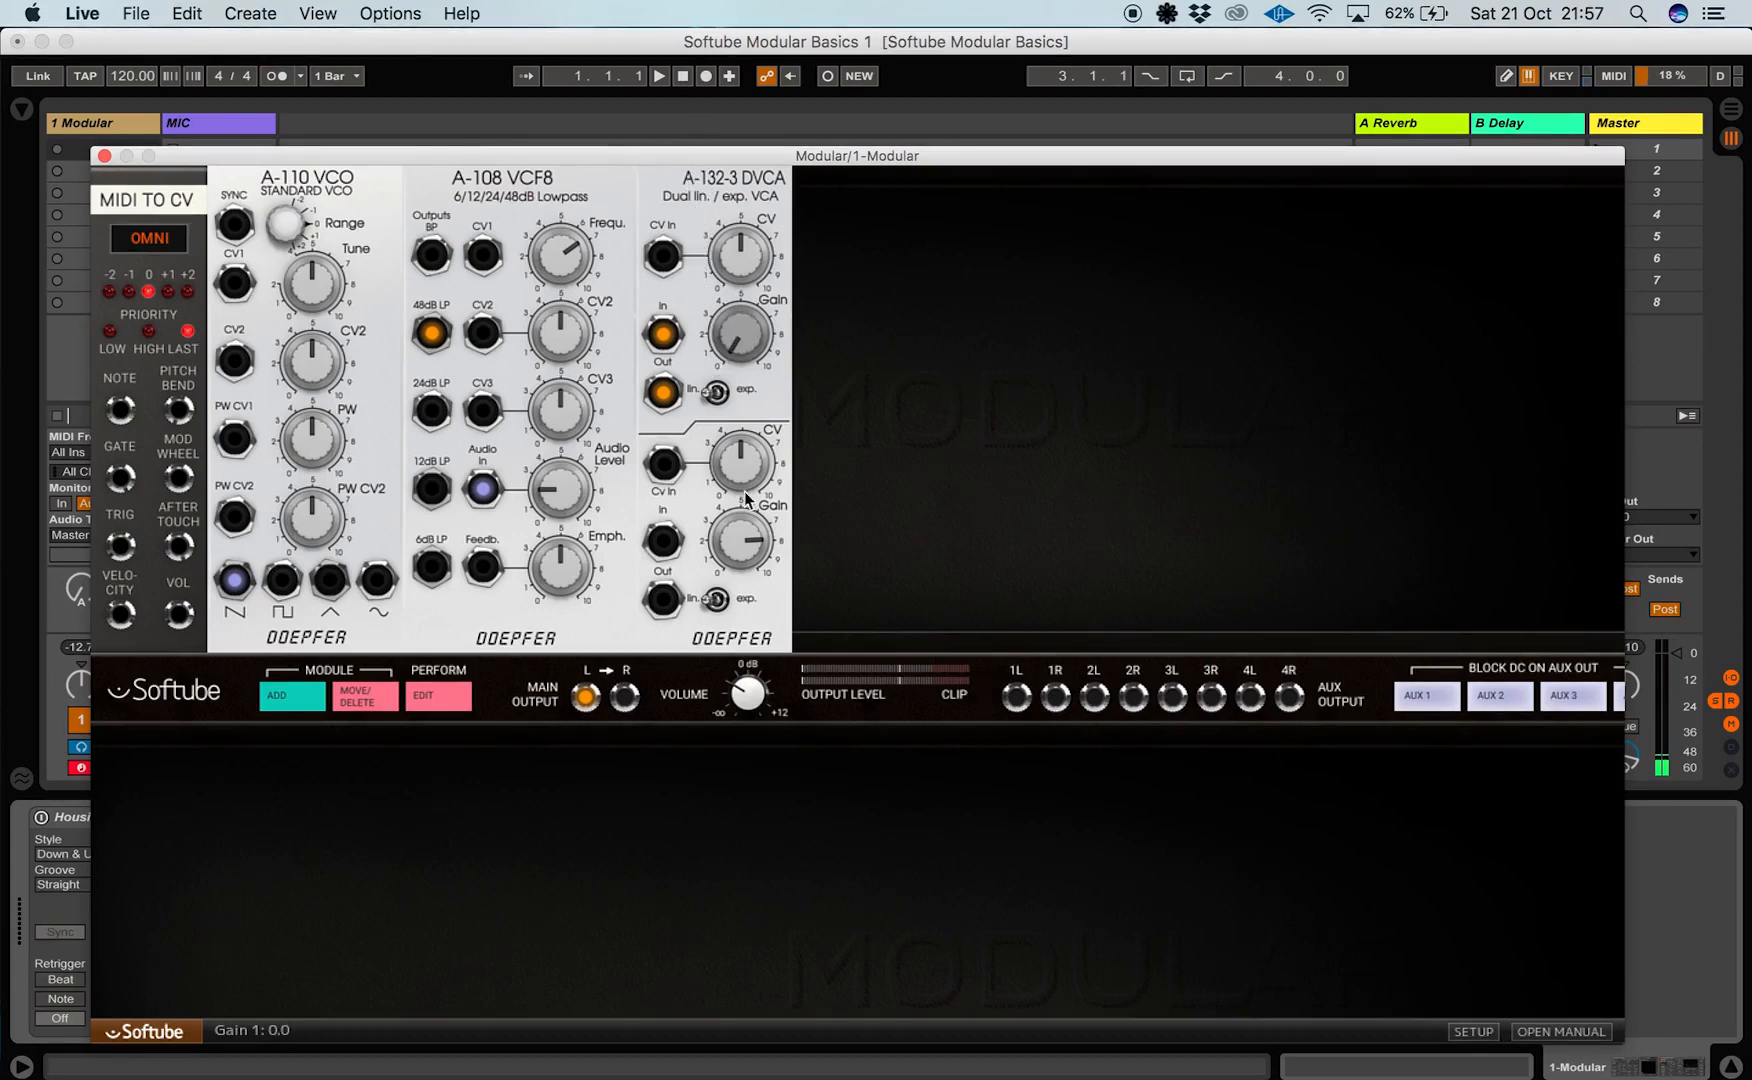
Compare the first VCA's linear and exponential responses at minimum gain and switch back to the original response
left_click(722, 391)
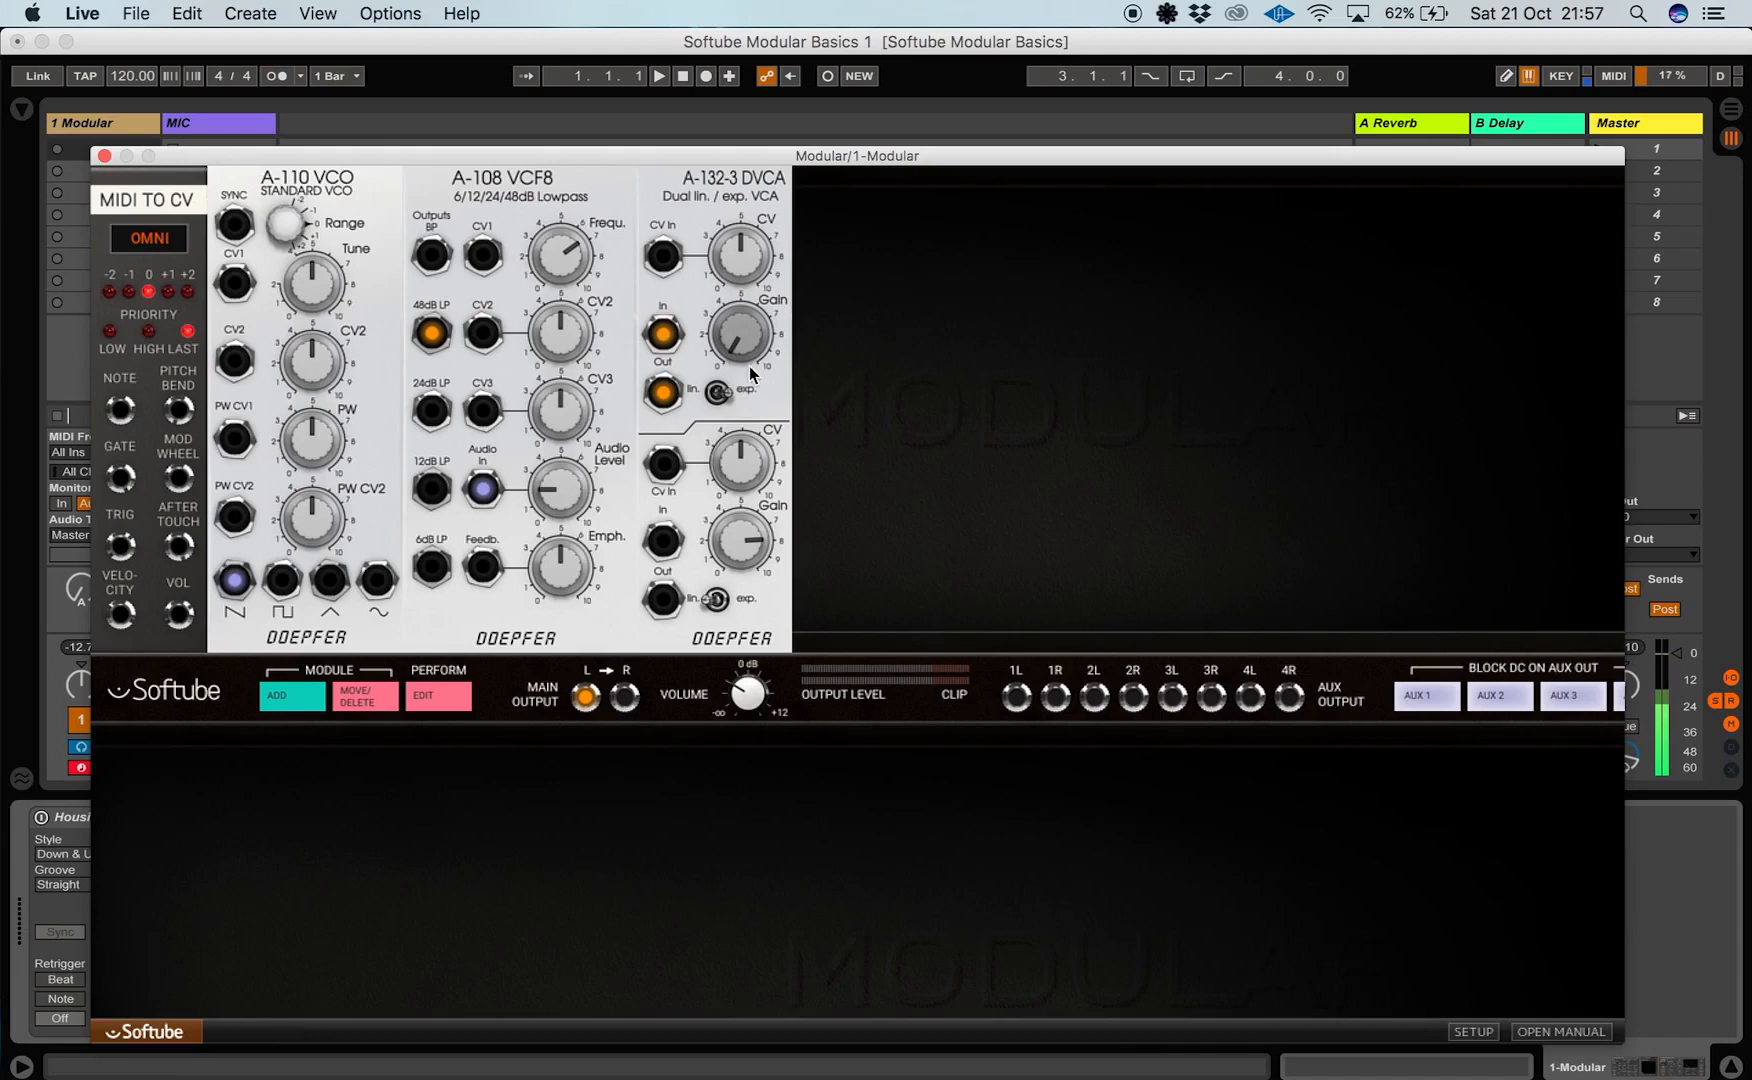
mouse_move(736, 345)
left_mouse_down()
mouse_move(729, 115)
mouse_move(722, 354)
left_mouse_up()
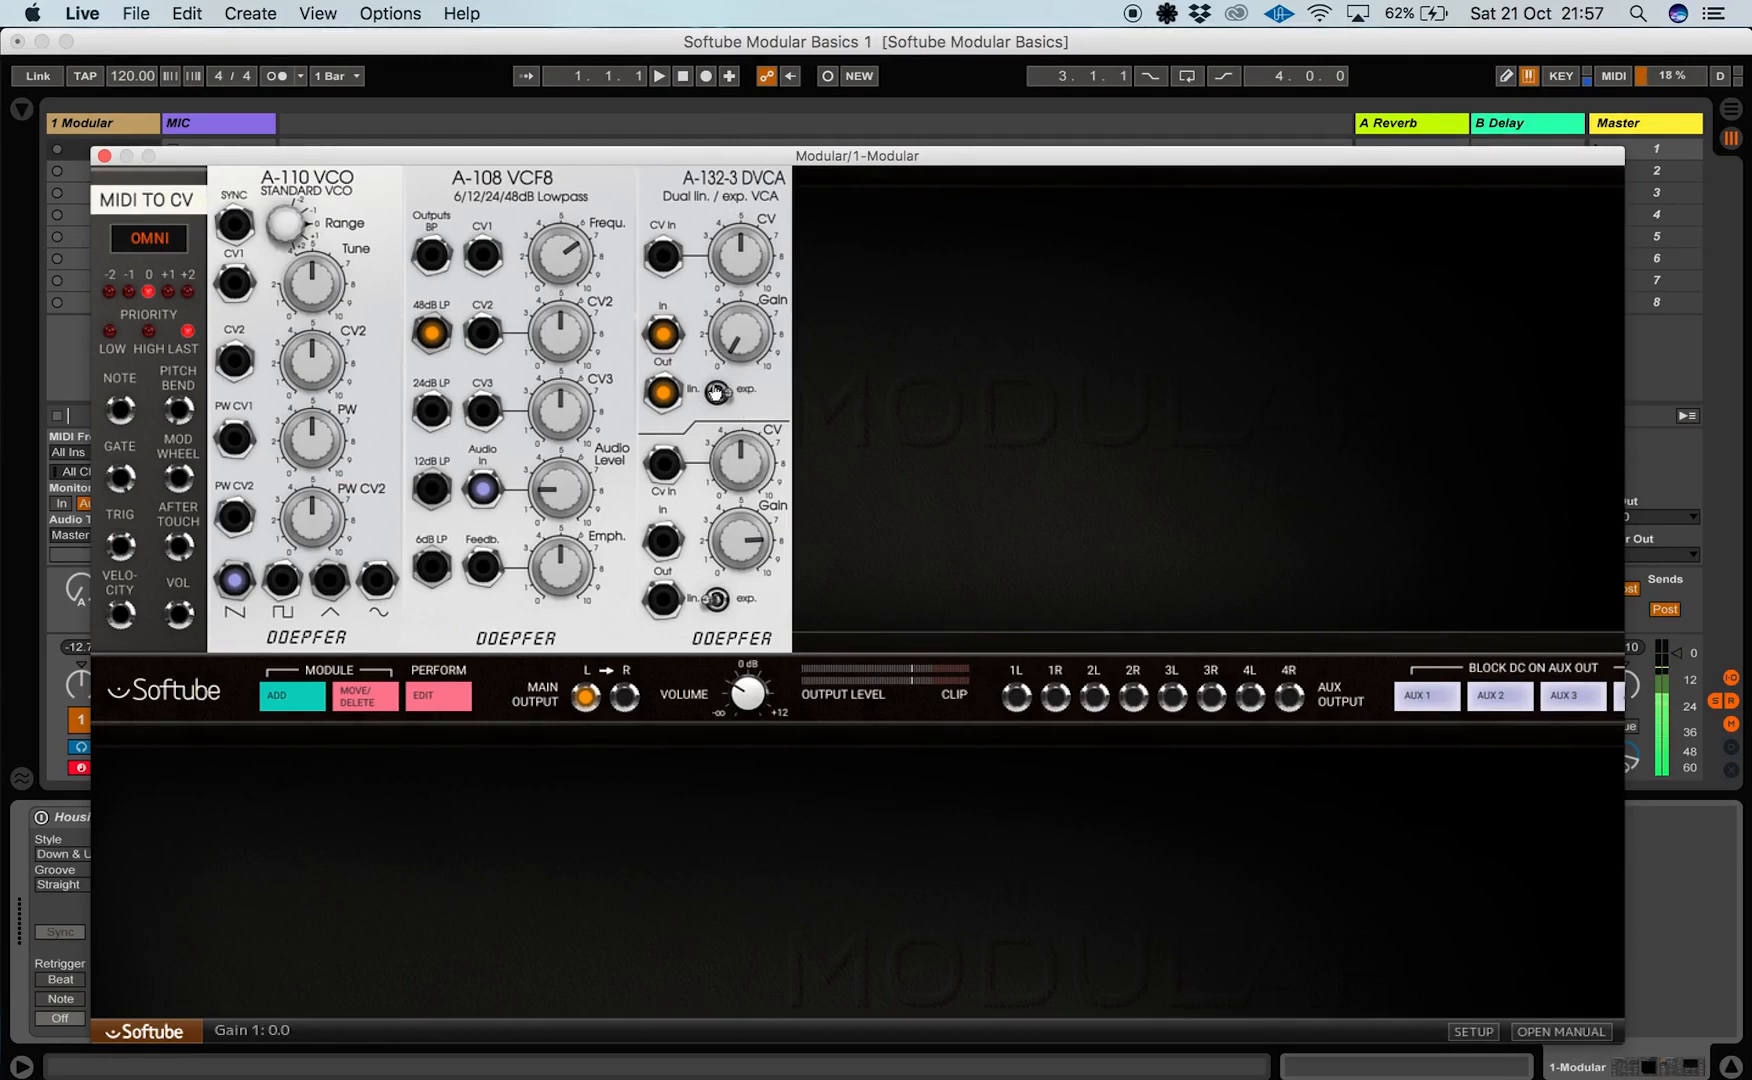
left_click(715, 395)
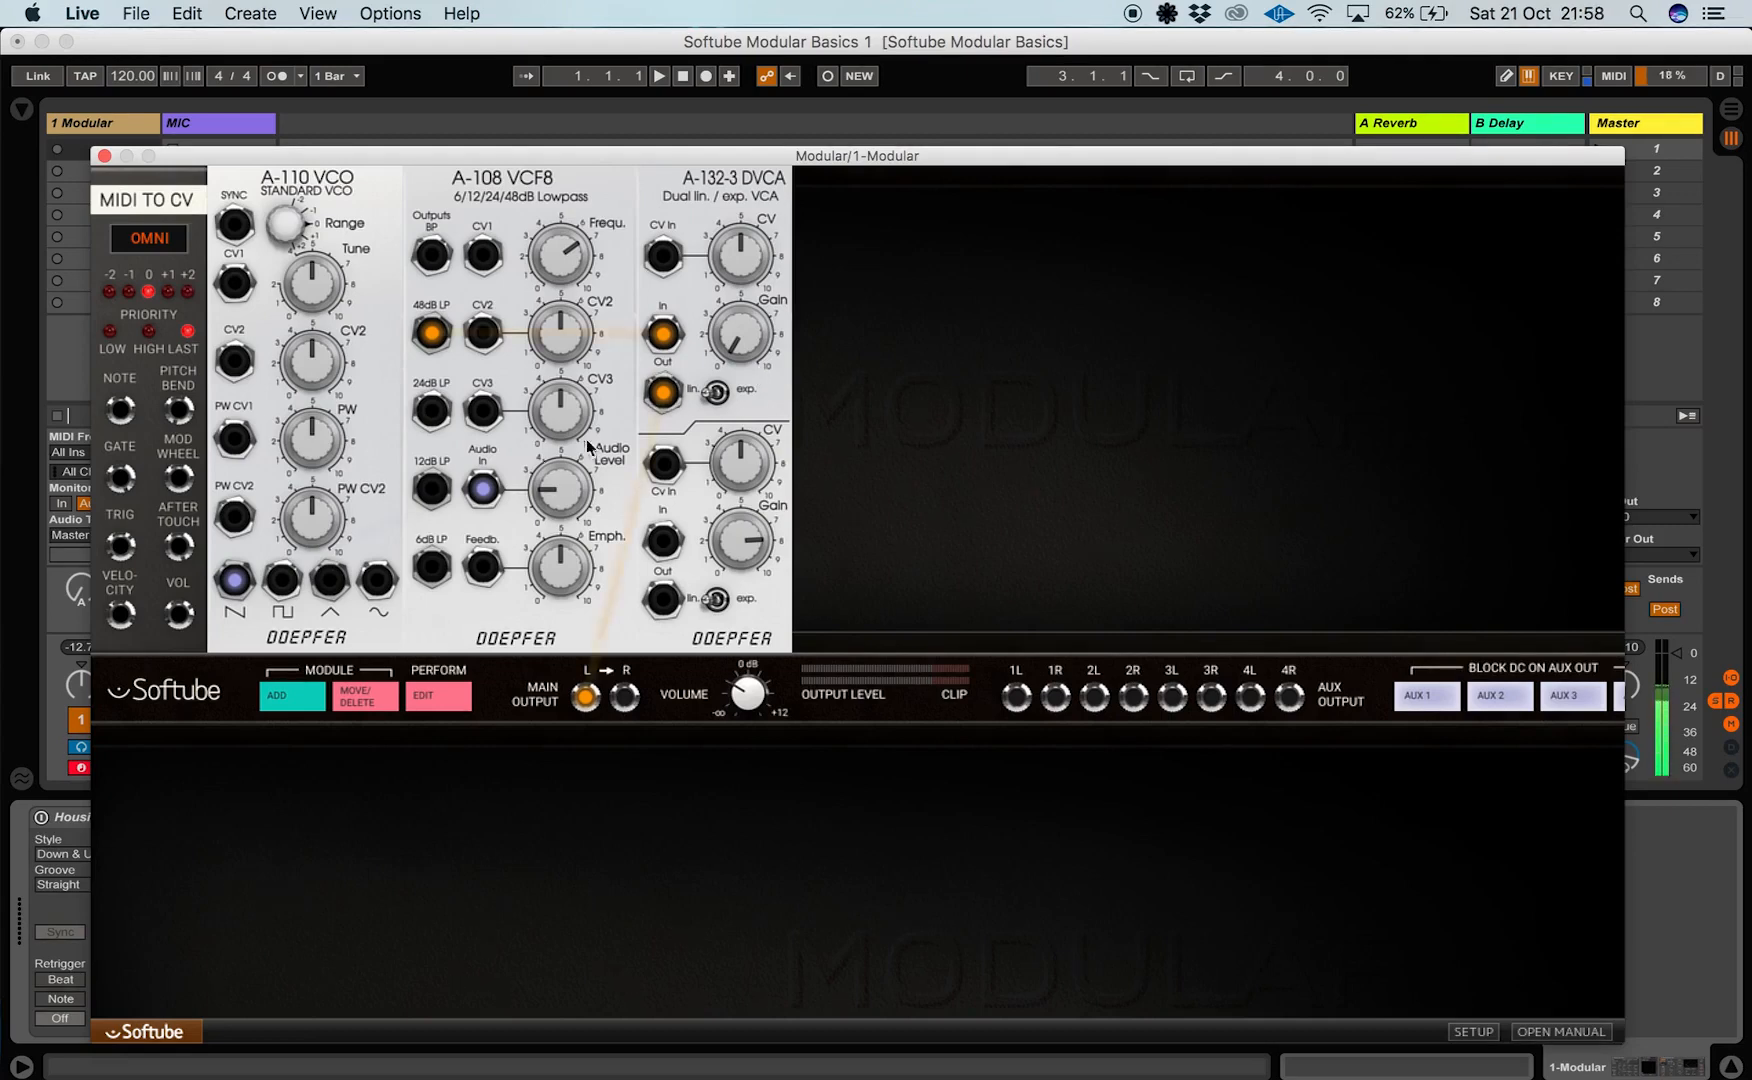
Add the Doepfer A-140 ADSR Envelope Generator to the rack
left_click(292, 695)
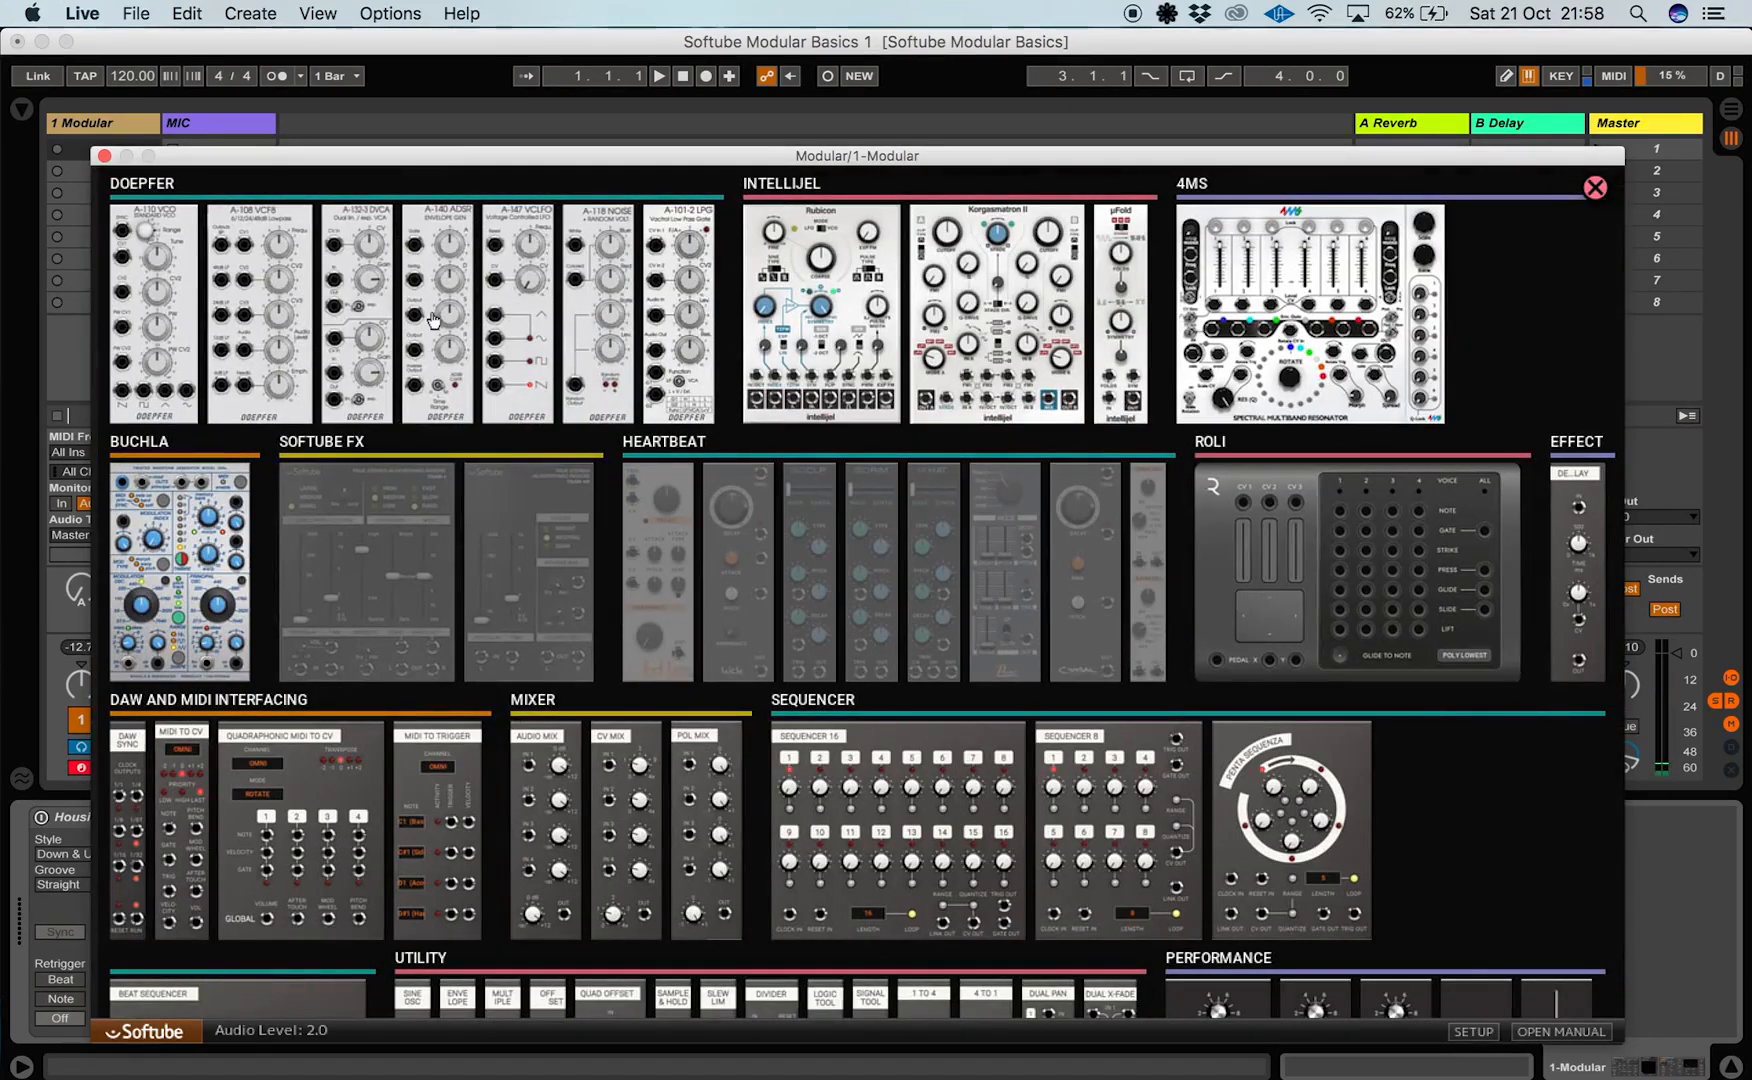
mouse_move(436, 319)
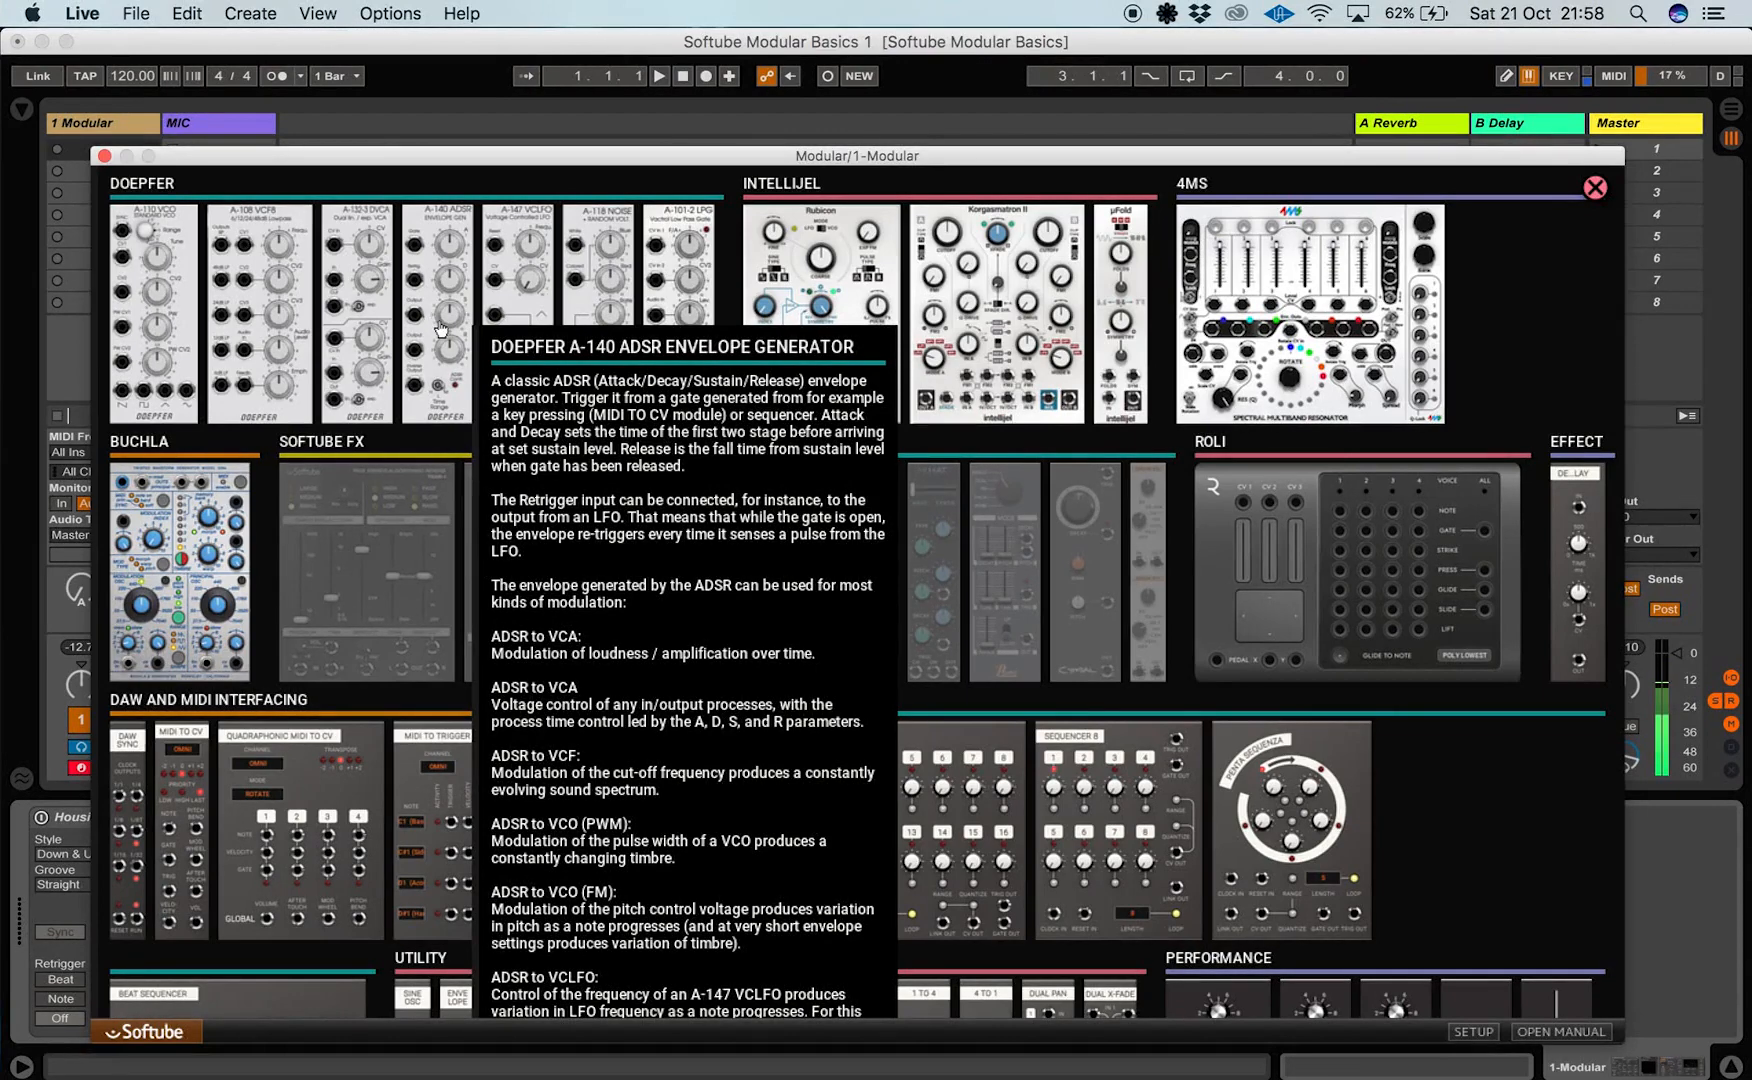
left_click(427, 319)
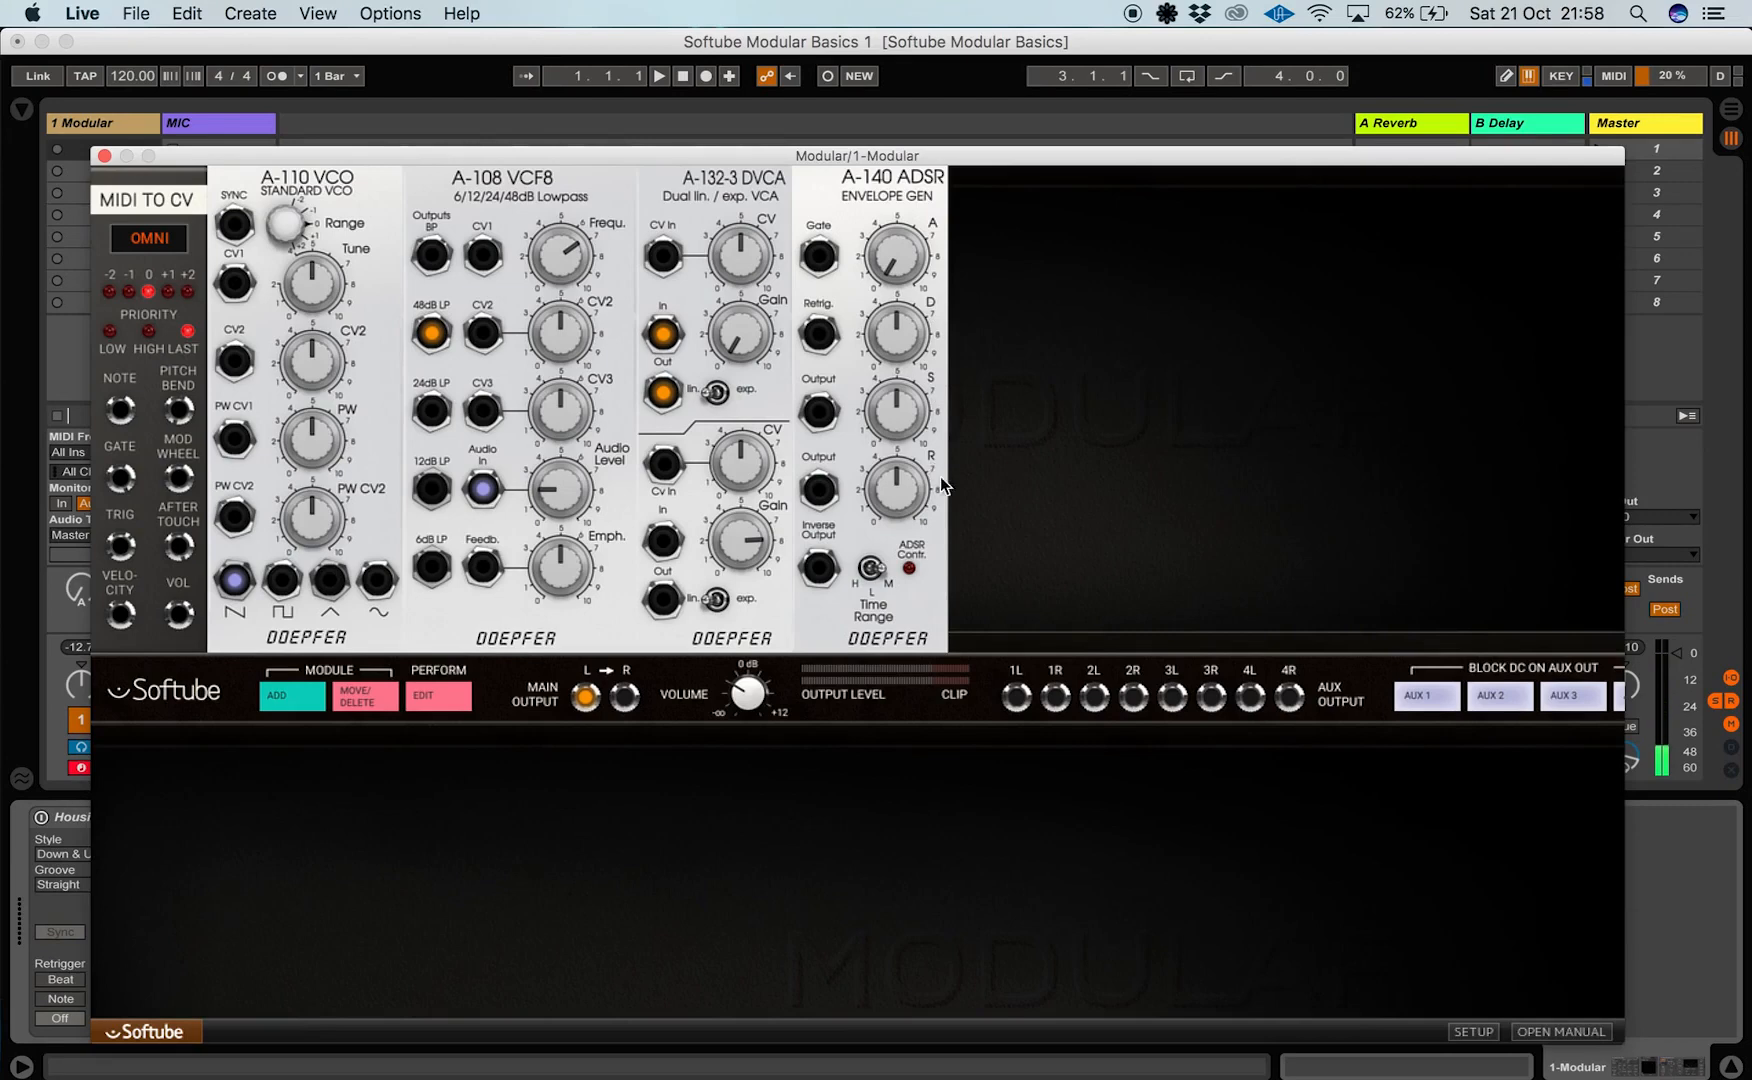
mouse_move(928, 480)
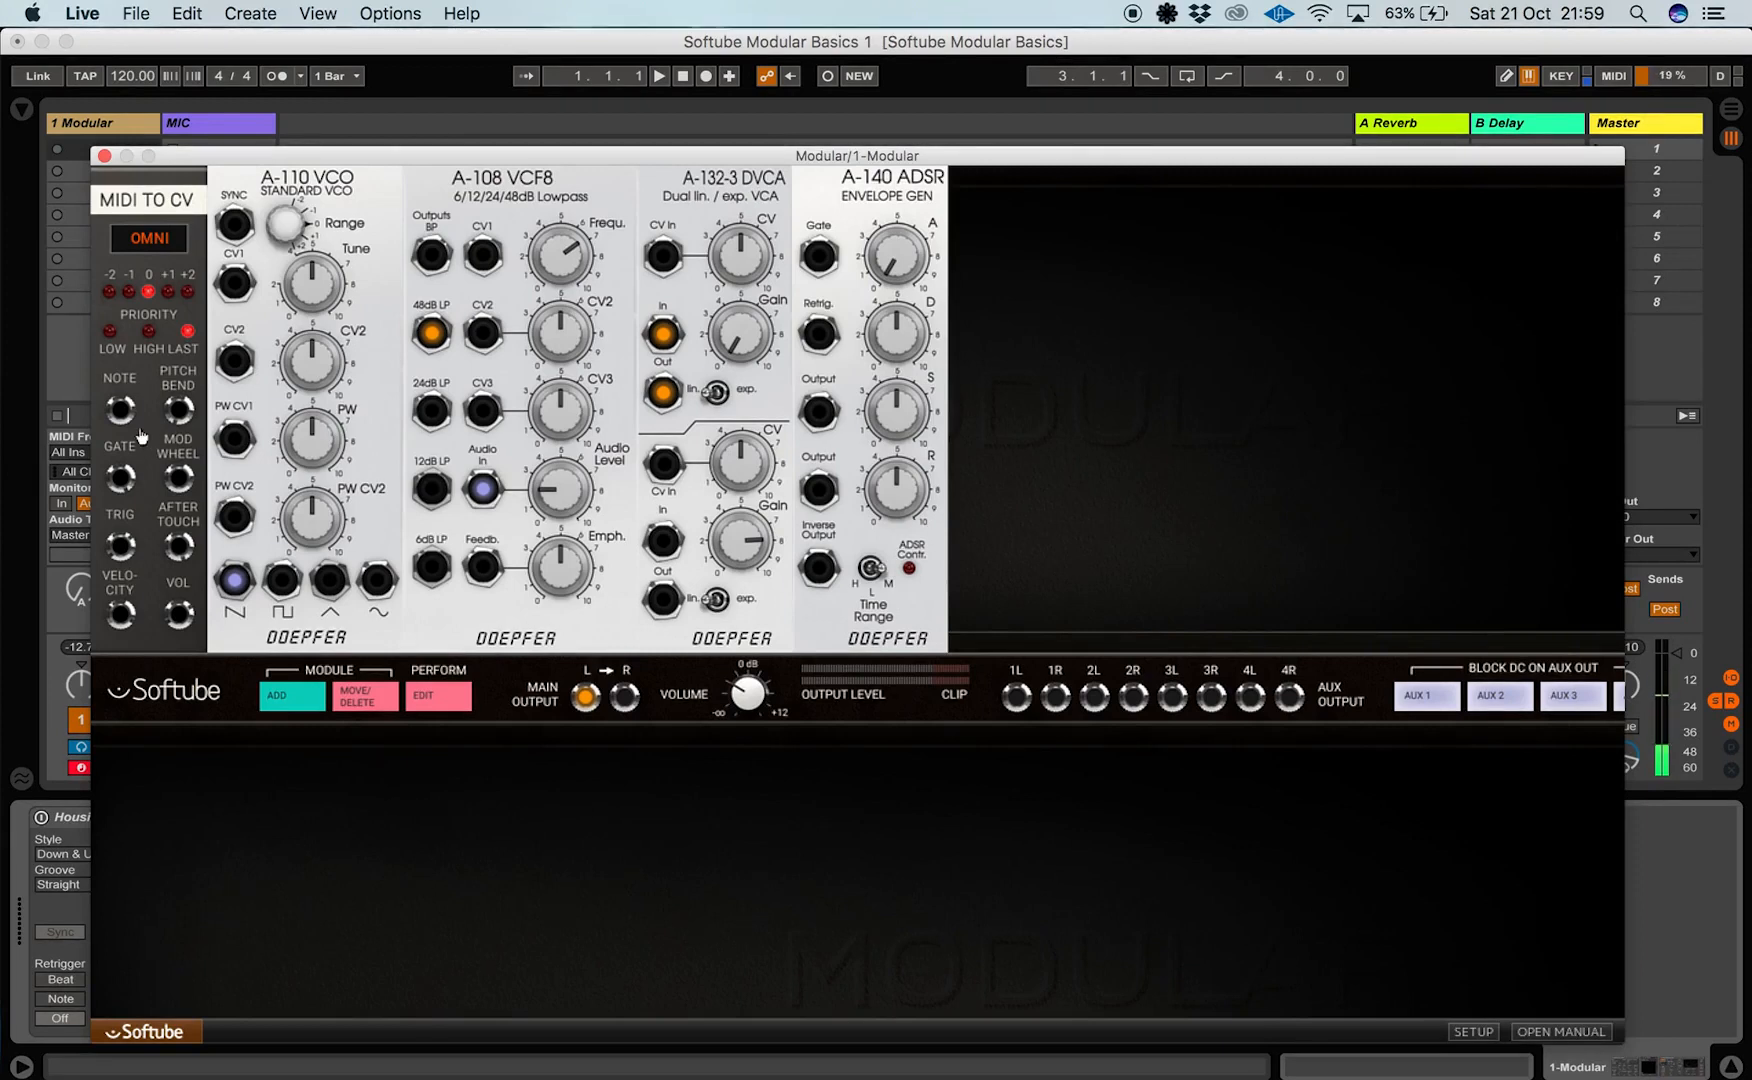
Patch the MIDI to CV Note output to the VCO's CV1, audition it with Gain 1 at 6.0 and unplug the main output cable
left_click_drag(120, 410, 237, 290)
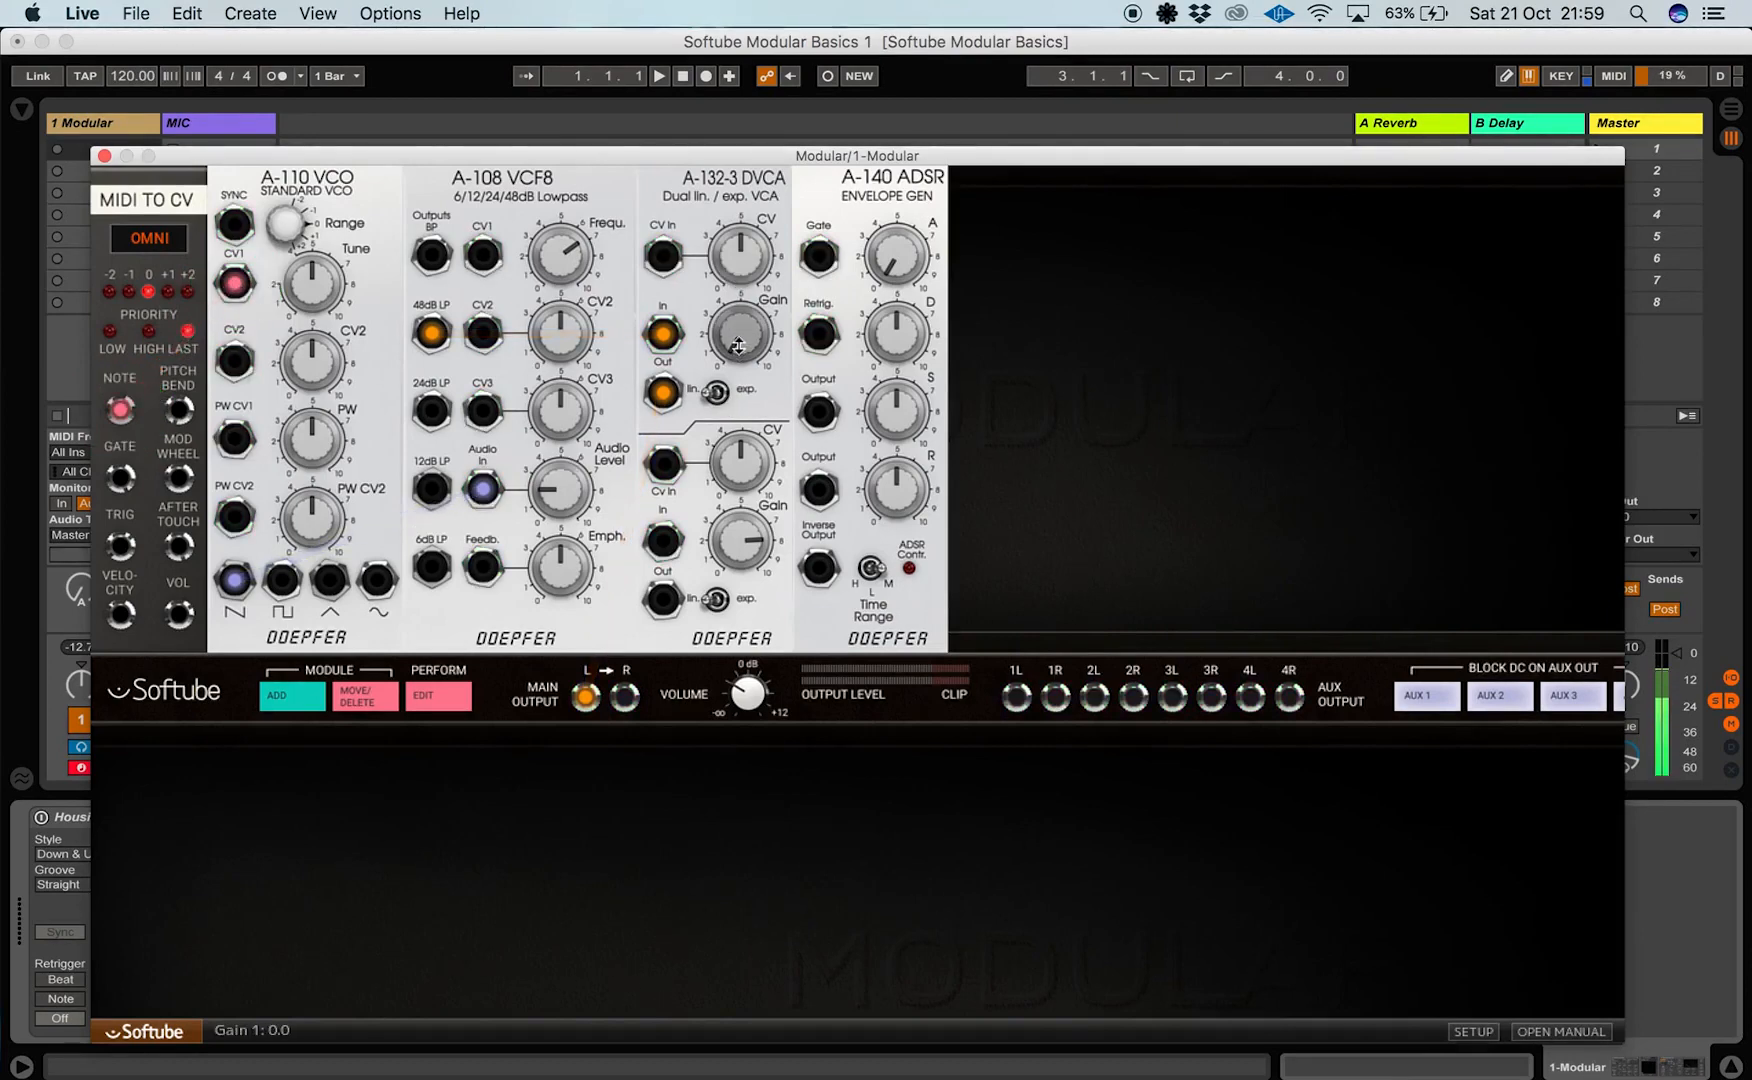
left_click_drag(738, 346, 733, 221)
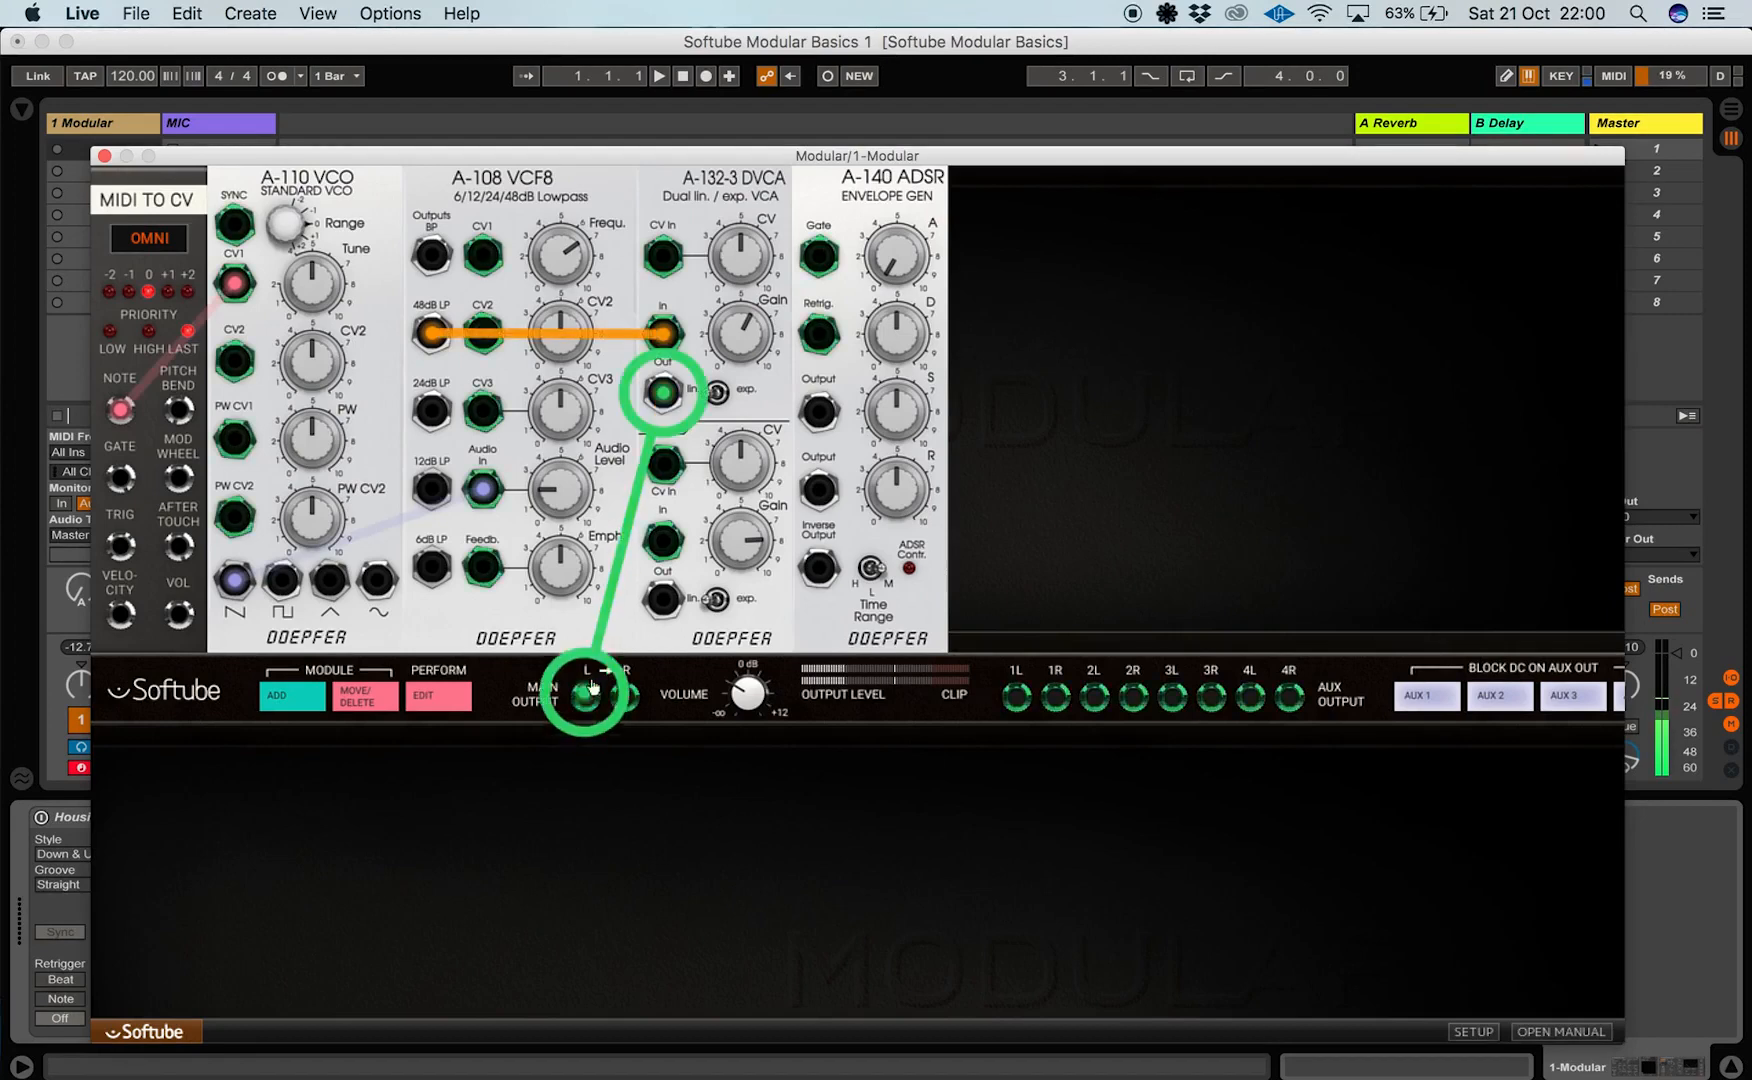
left_click(619, 626)
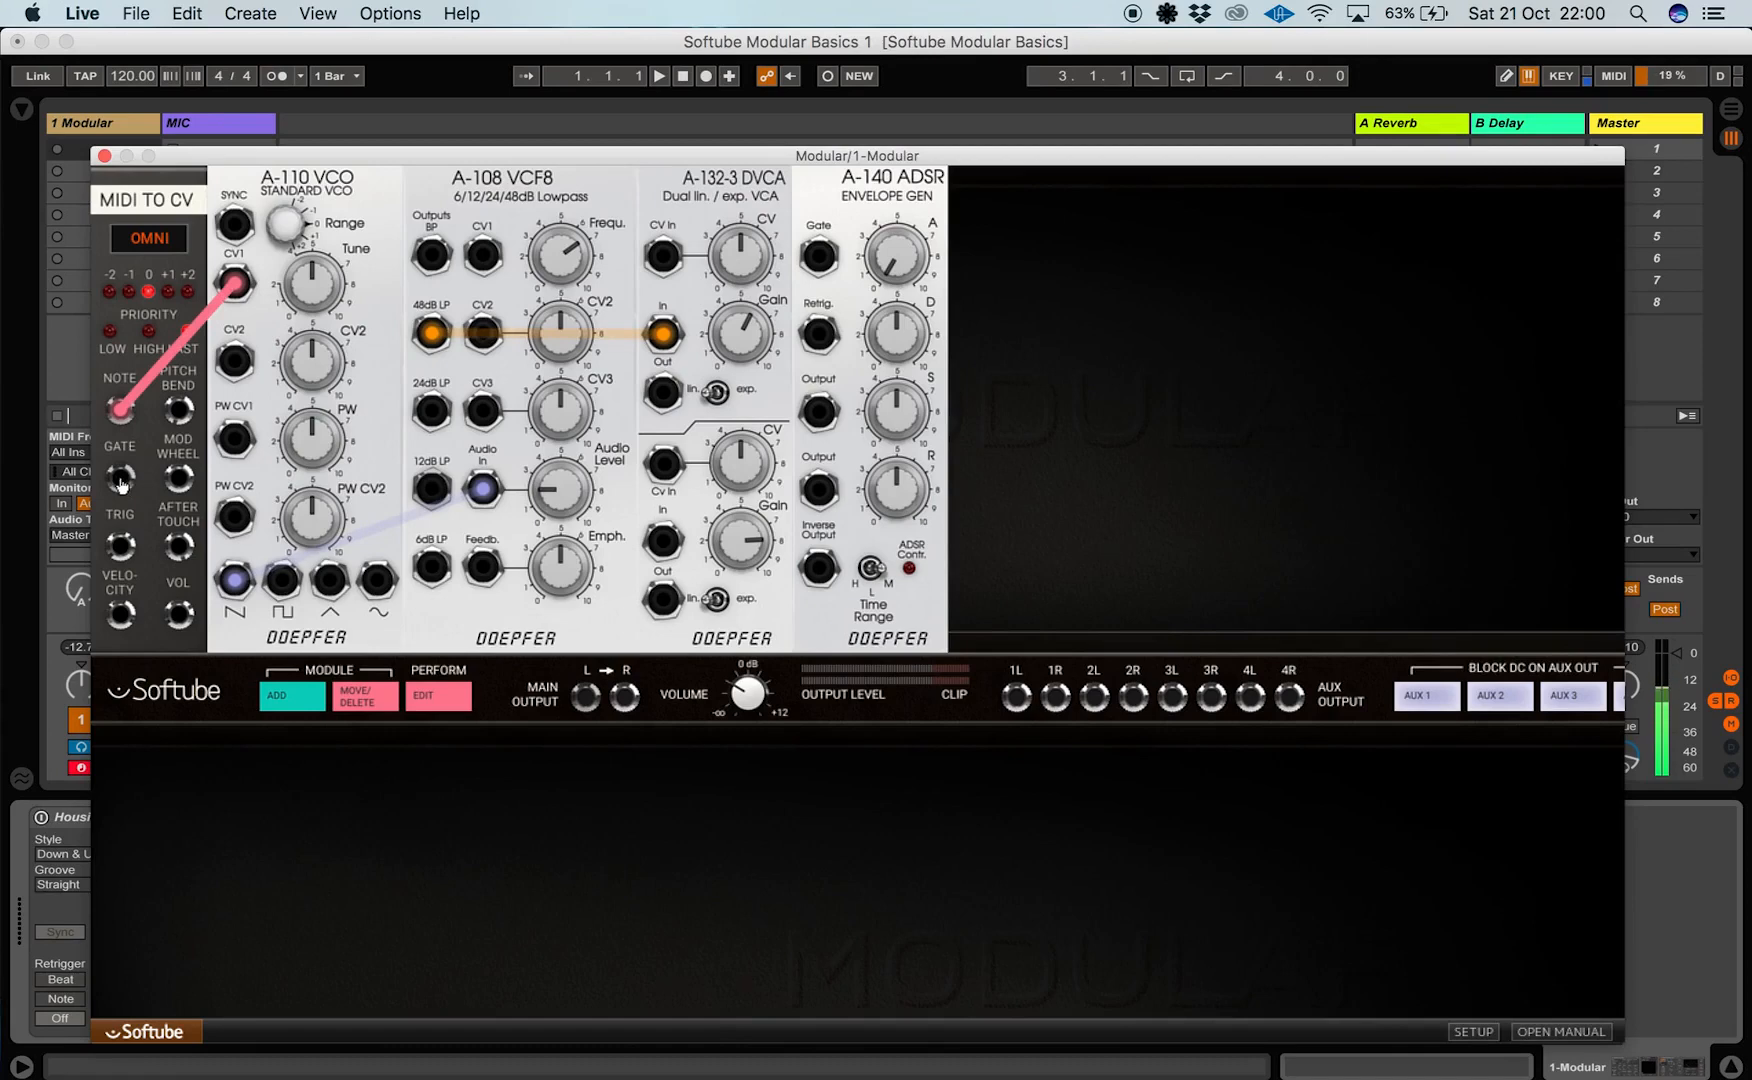
Patch the MIDI to CV Gate to the ADSR's Gate input and the ADSR's first output to the first VCA's CV In
left_click_drag(120, 485, 823, 262)
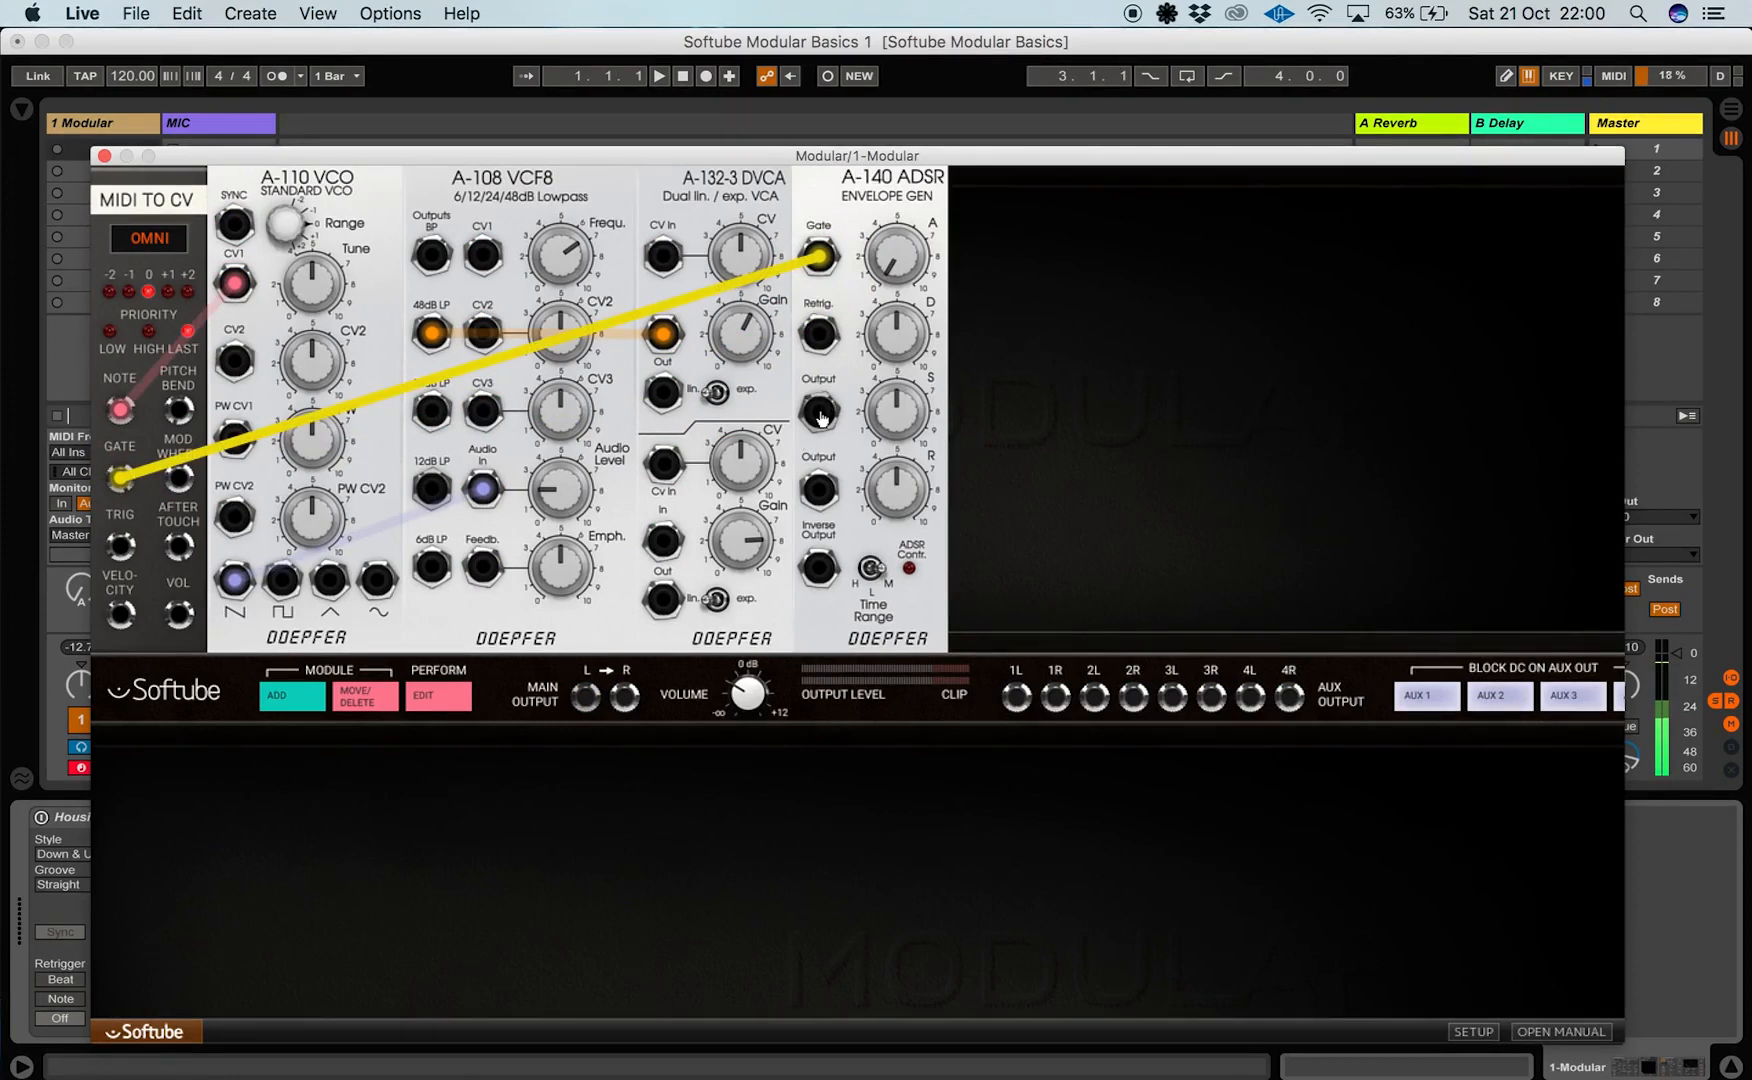
left_click_drag(820, 414, 664, 261)
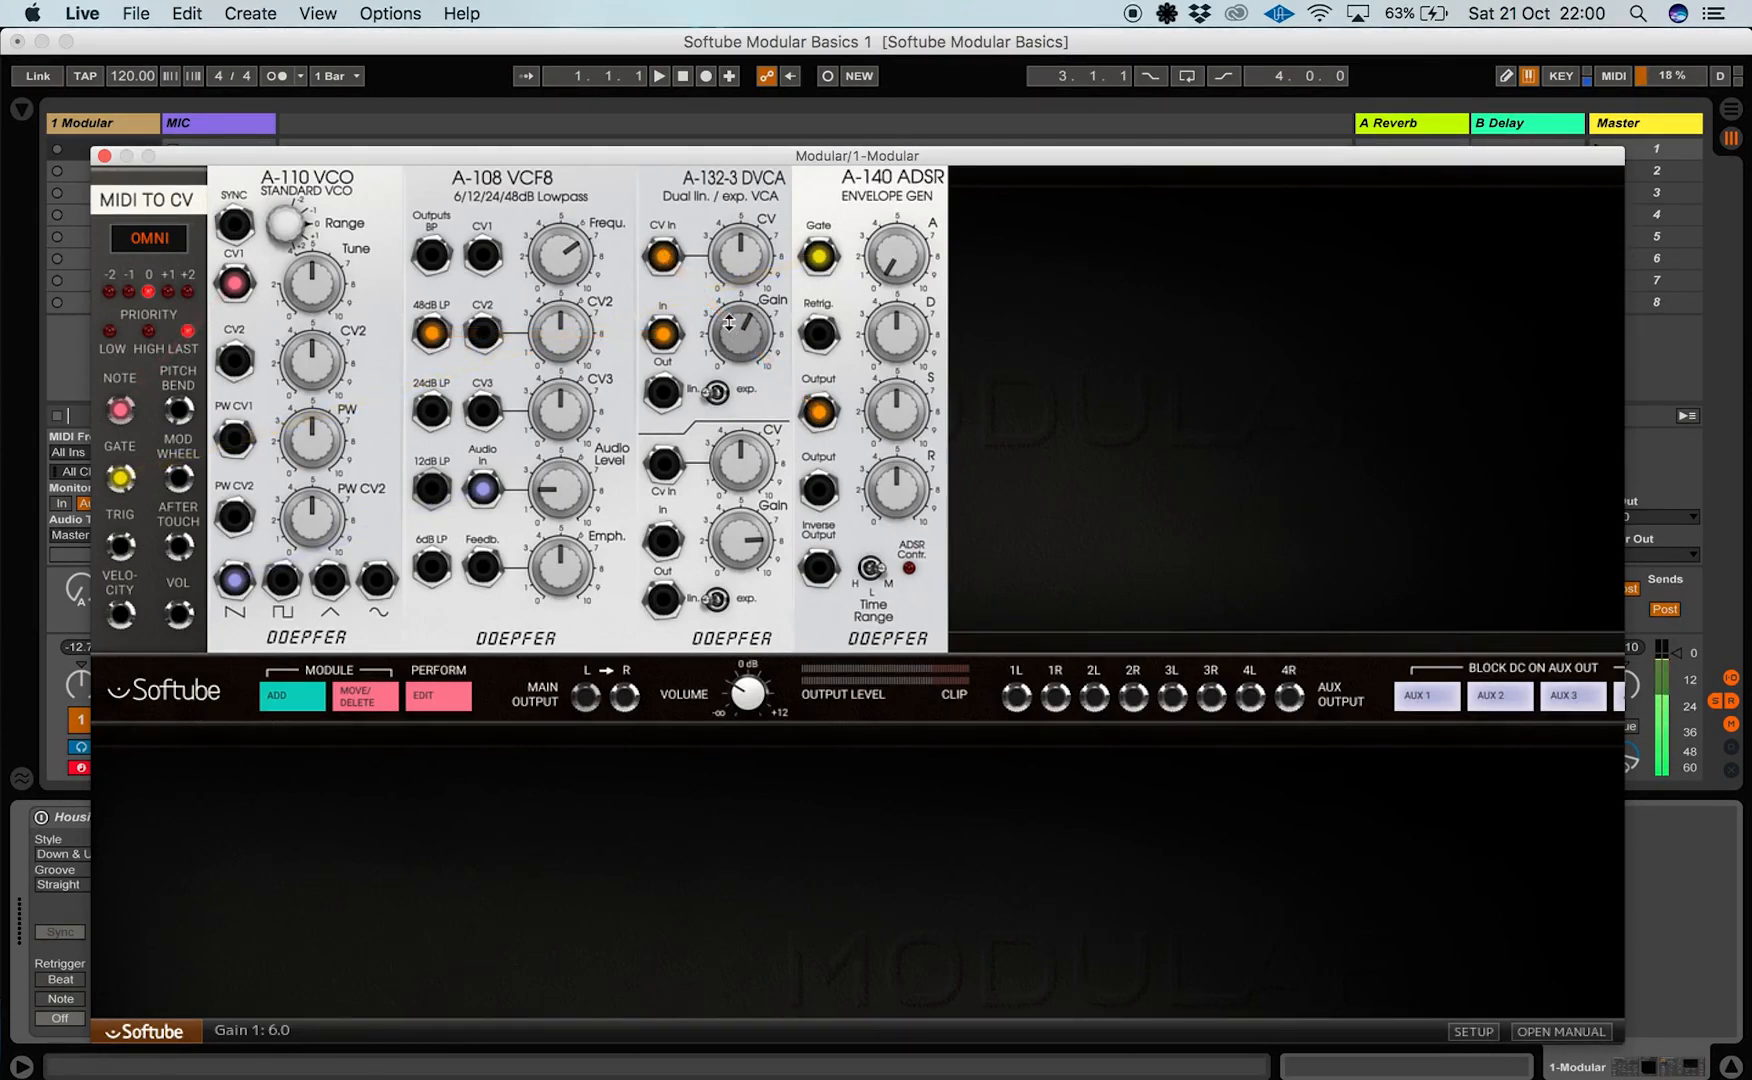
Lower Gain 1 to 0.0 and patch the first VCA's output to the left main output
left_click_drag(729, 321, 721, 366)
left_click_drag(727, 411, 718, 483)
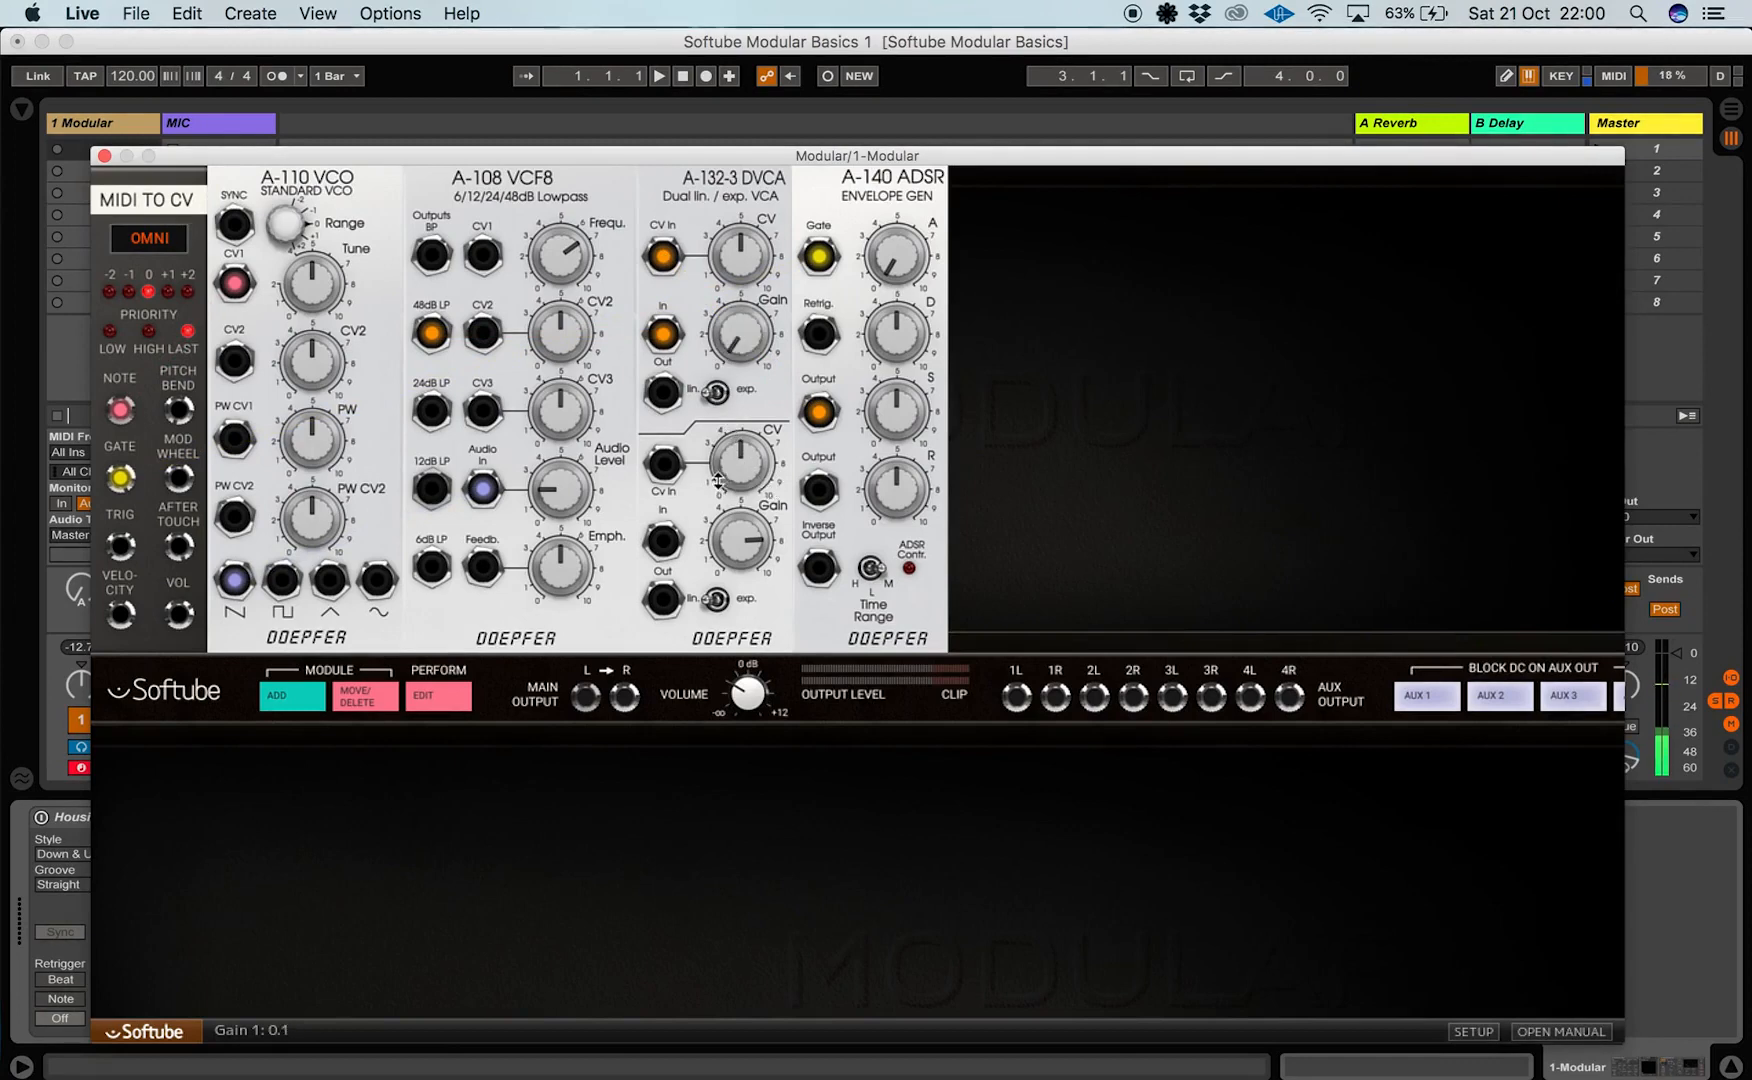
left_click_drag(736, 361, 738, 362)
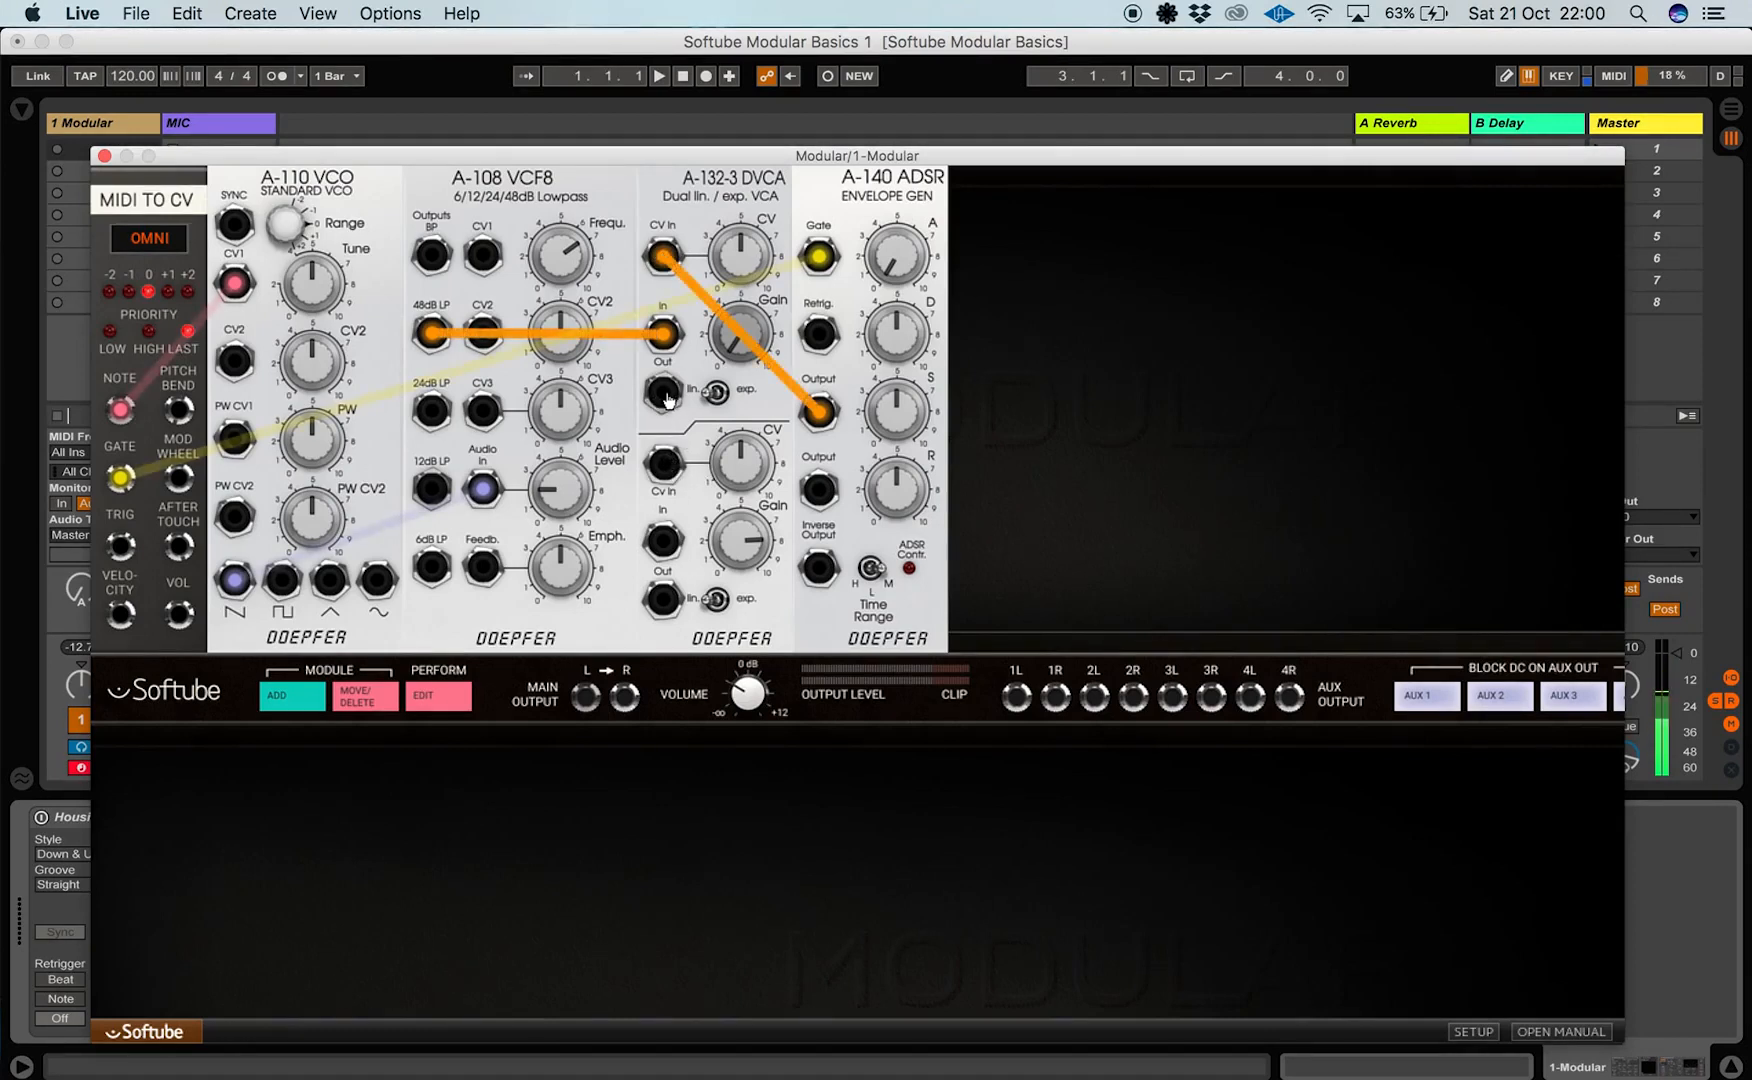
left_click_drag(665, 396, 586, 697)
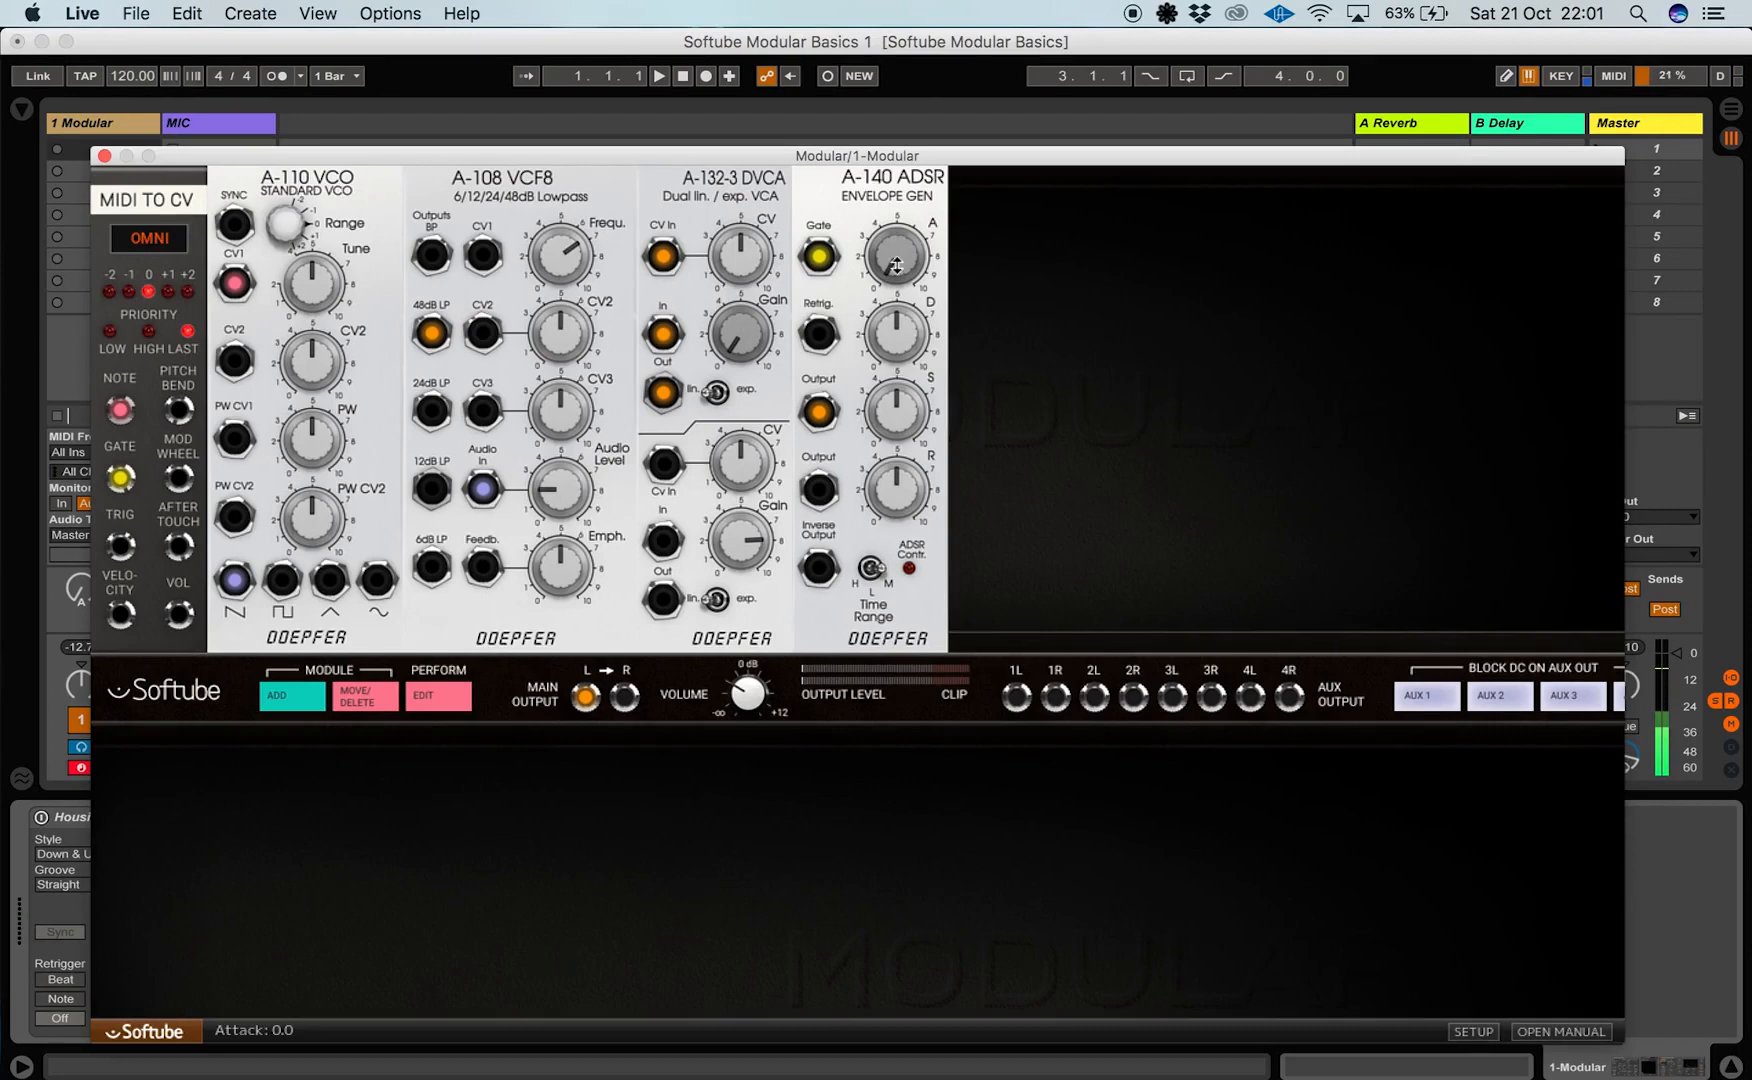
Set the ADSR's Attack to 2.4 and shorten its Decay, keeping Gain 1 at 0.0
left_click_drag(896, 265, 892, 197)
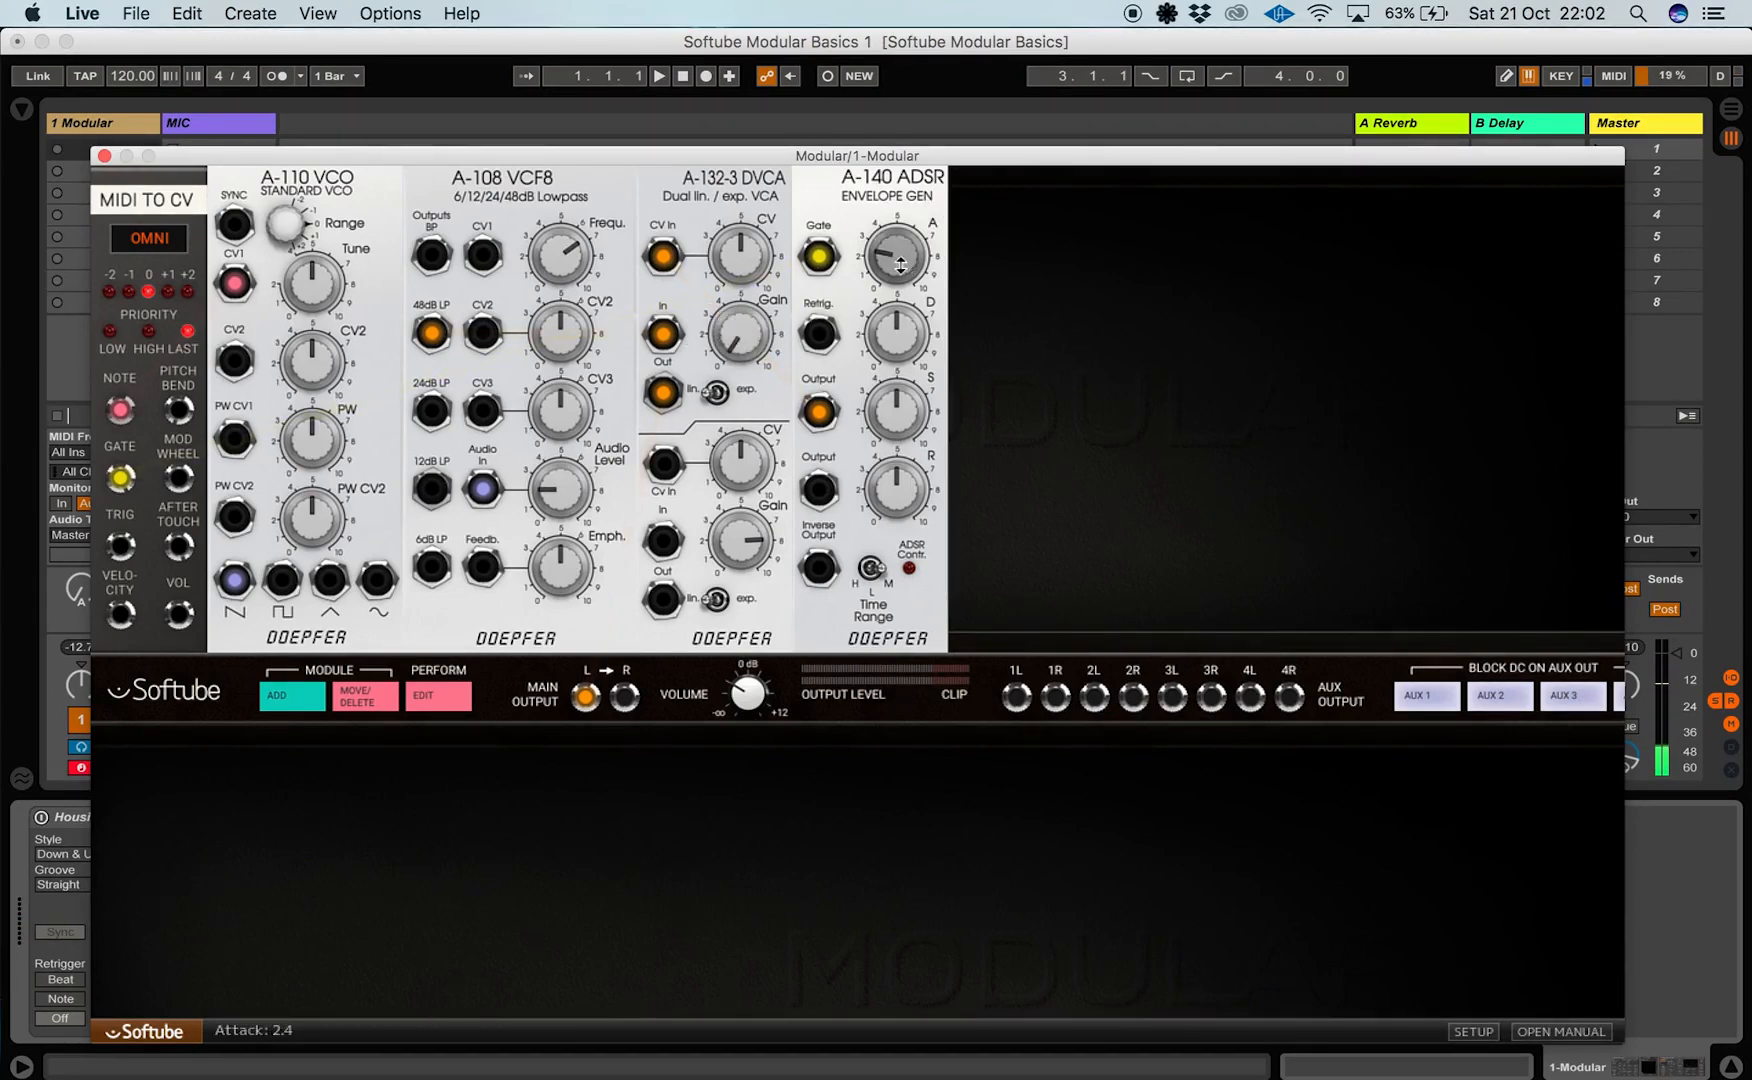
left_click_drag(751, 316, 718, 333)
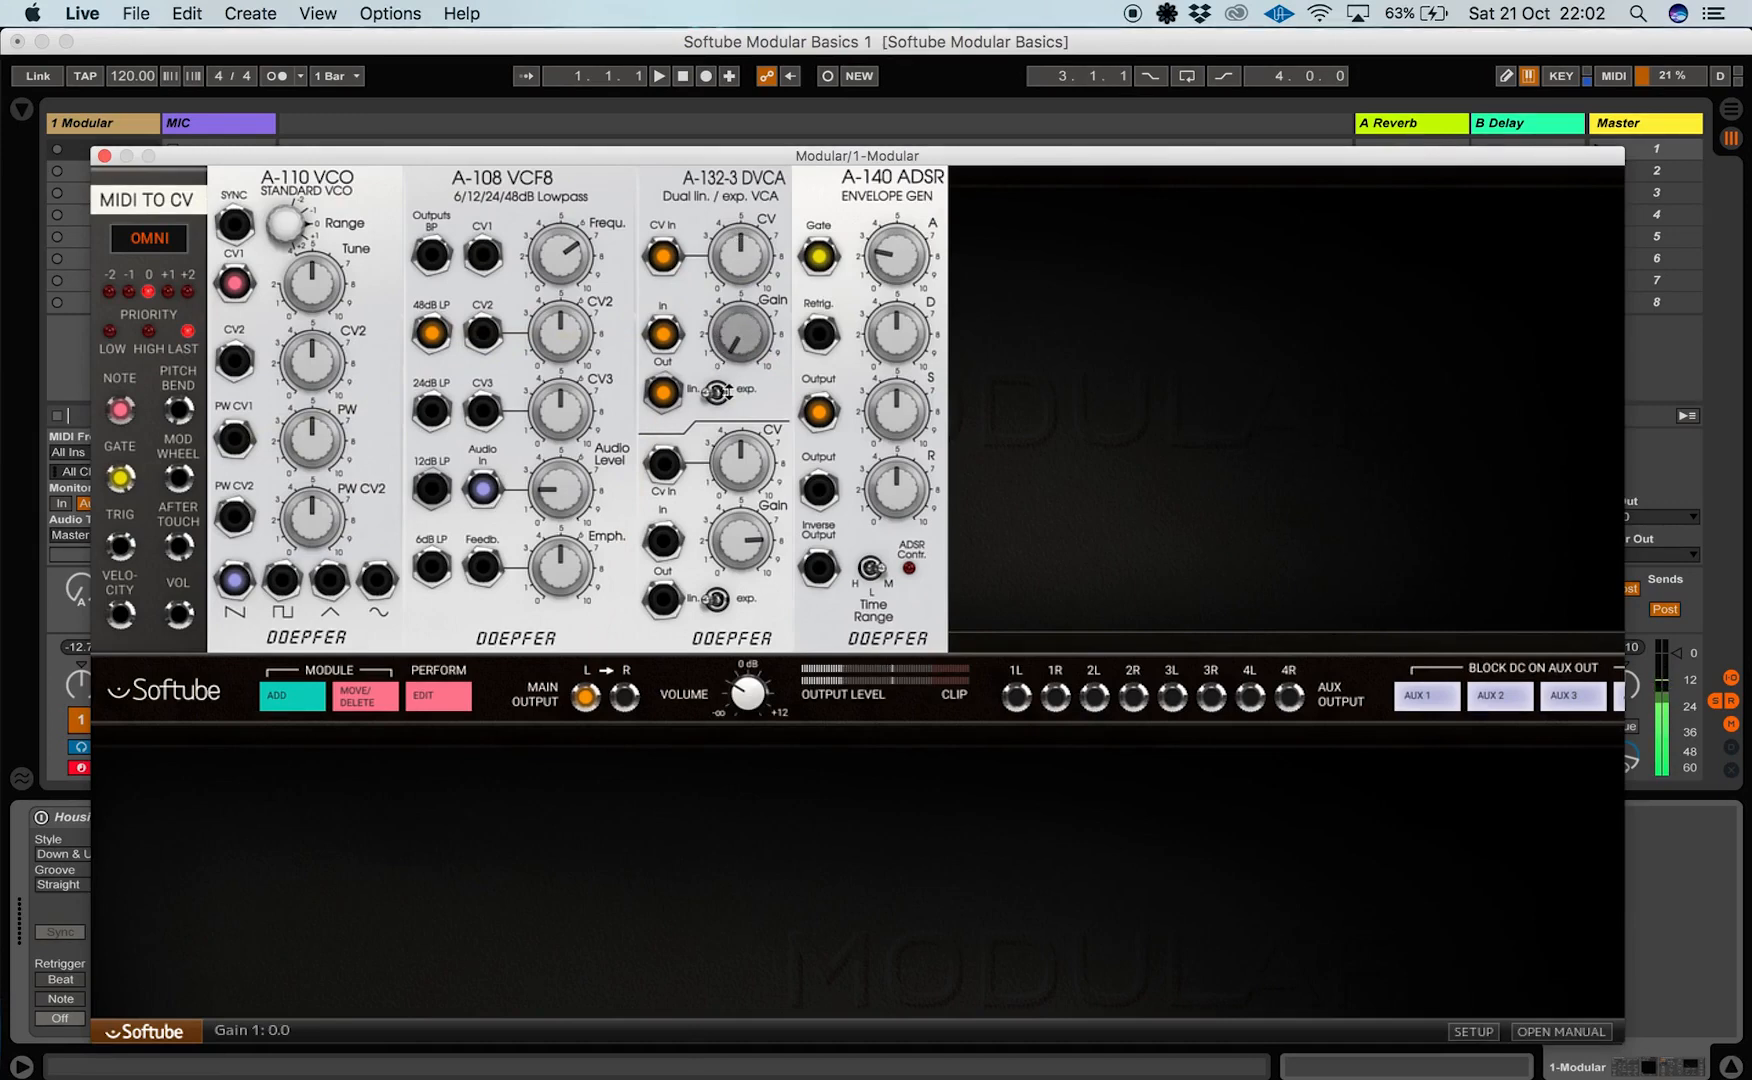
left_click_drag(720, 334, 729, 337)
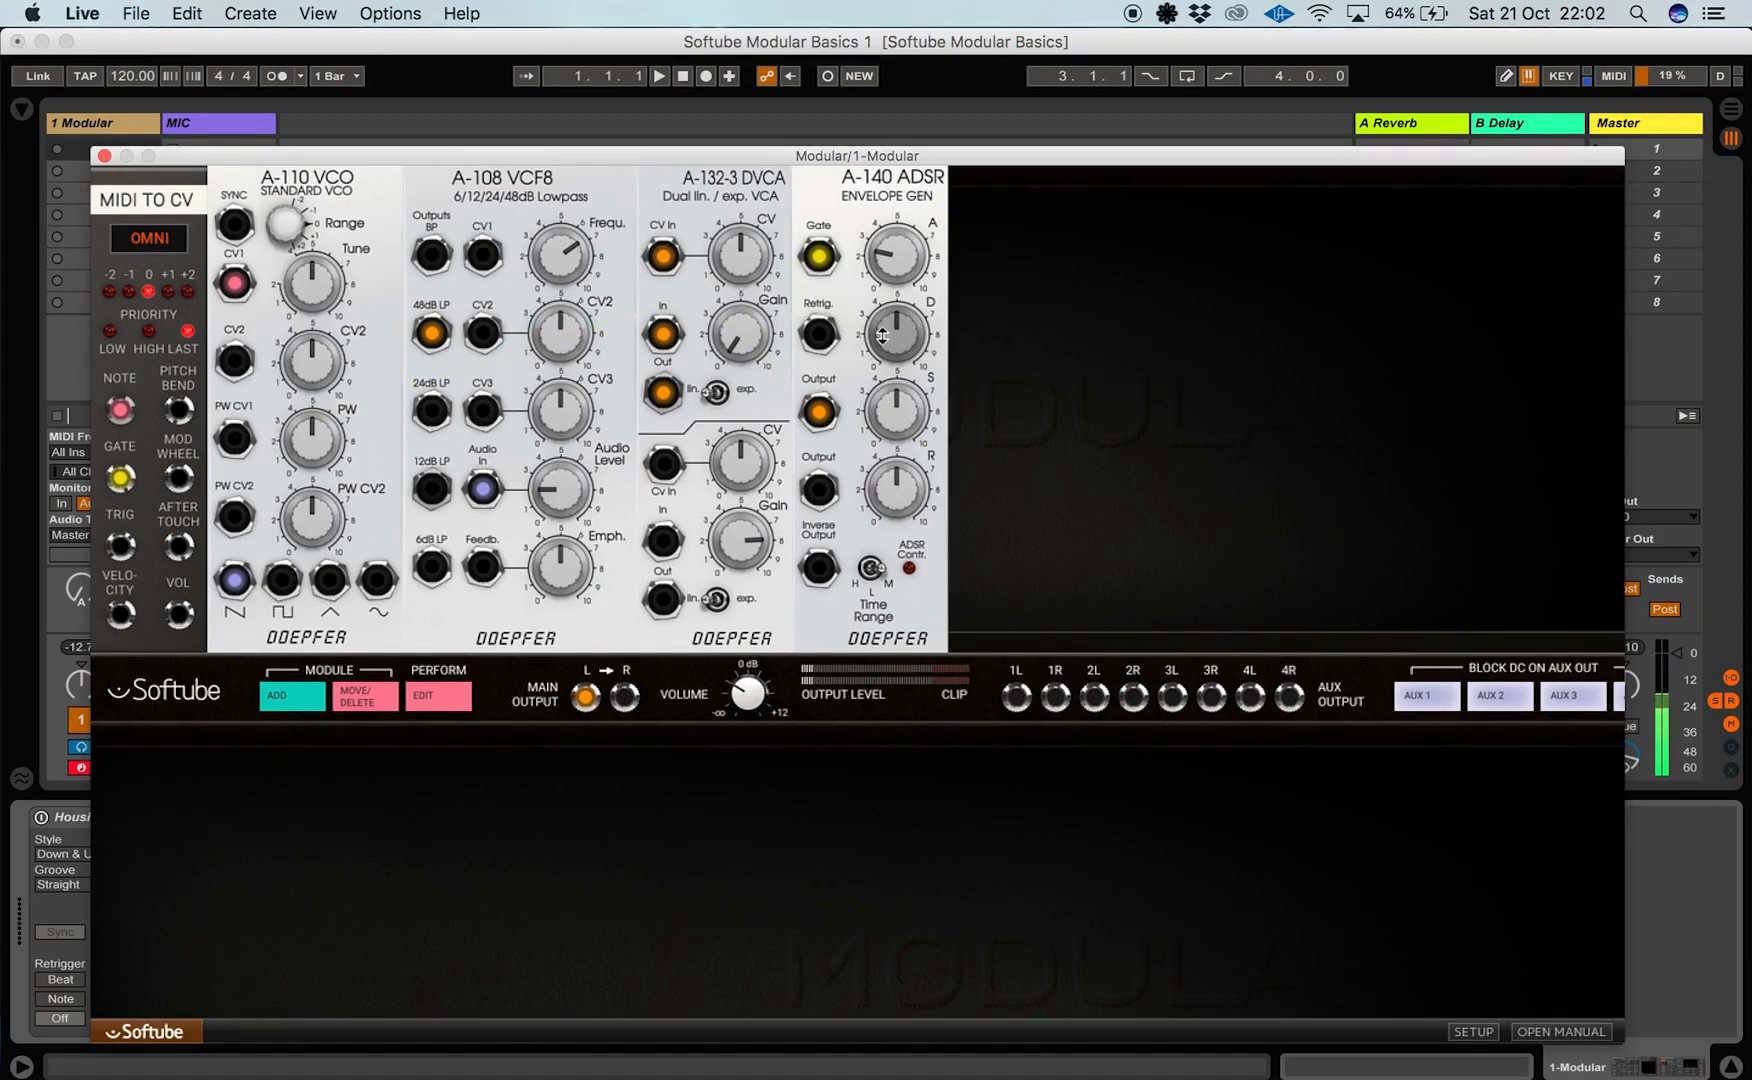
mouse_move(888, 402)
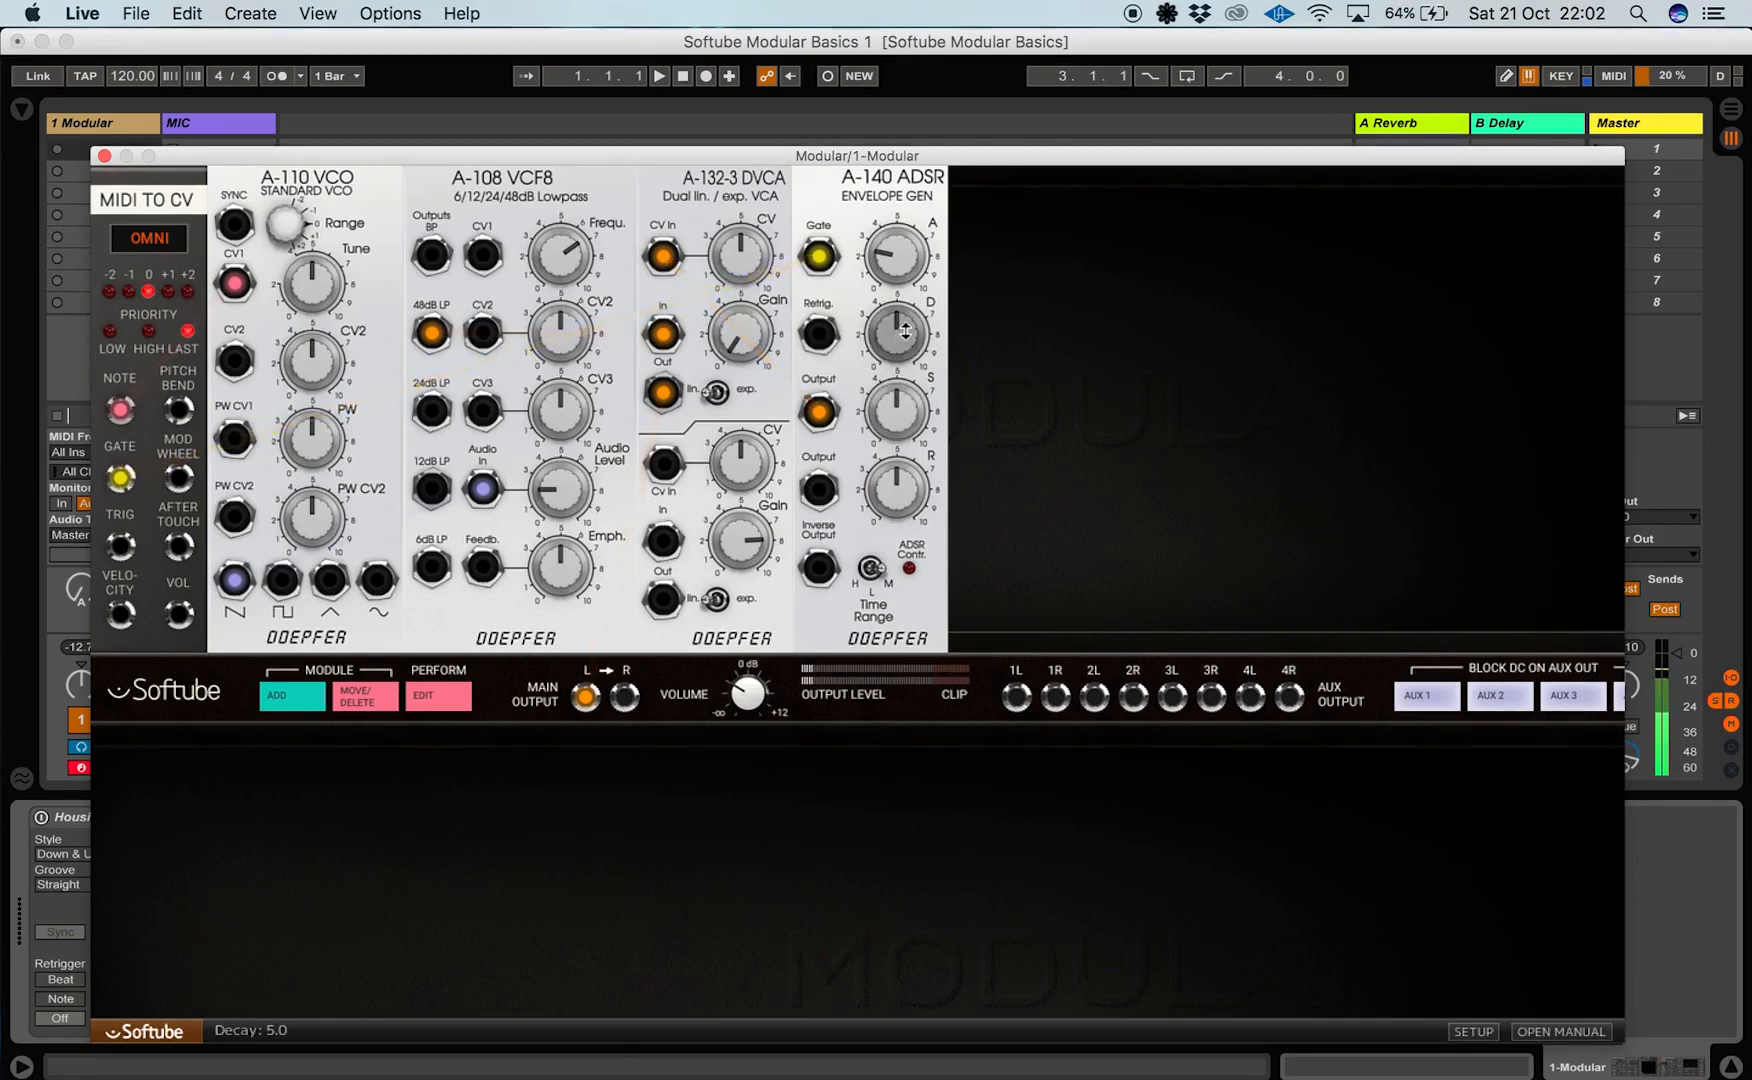
left_click_drag(883, 338, 882, 349)
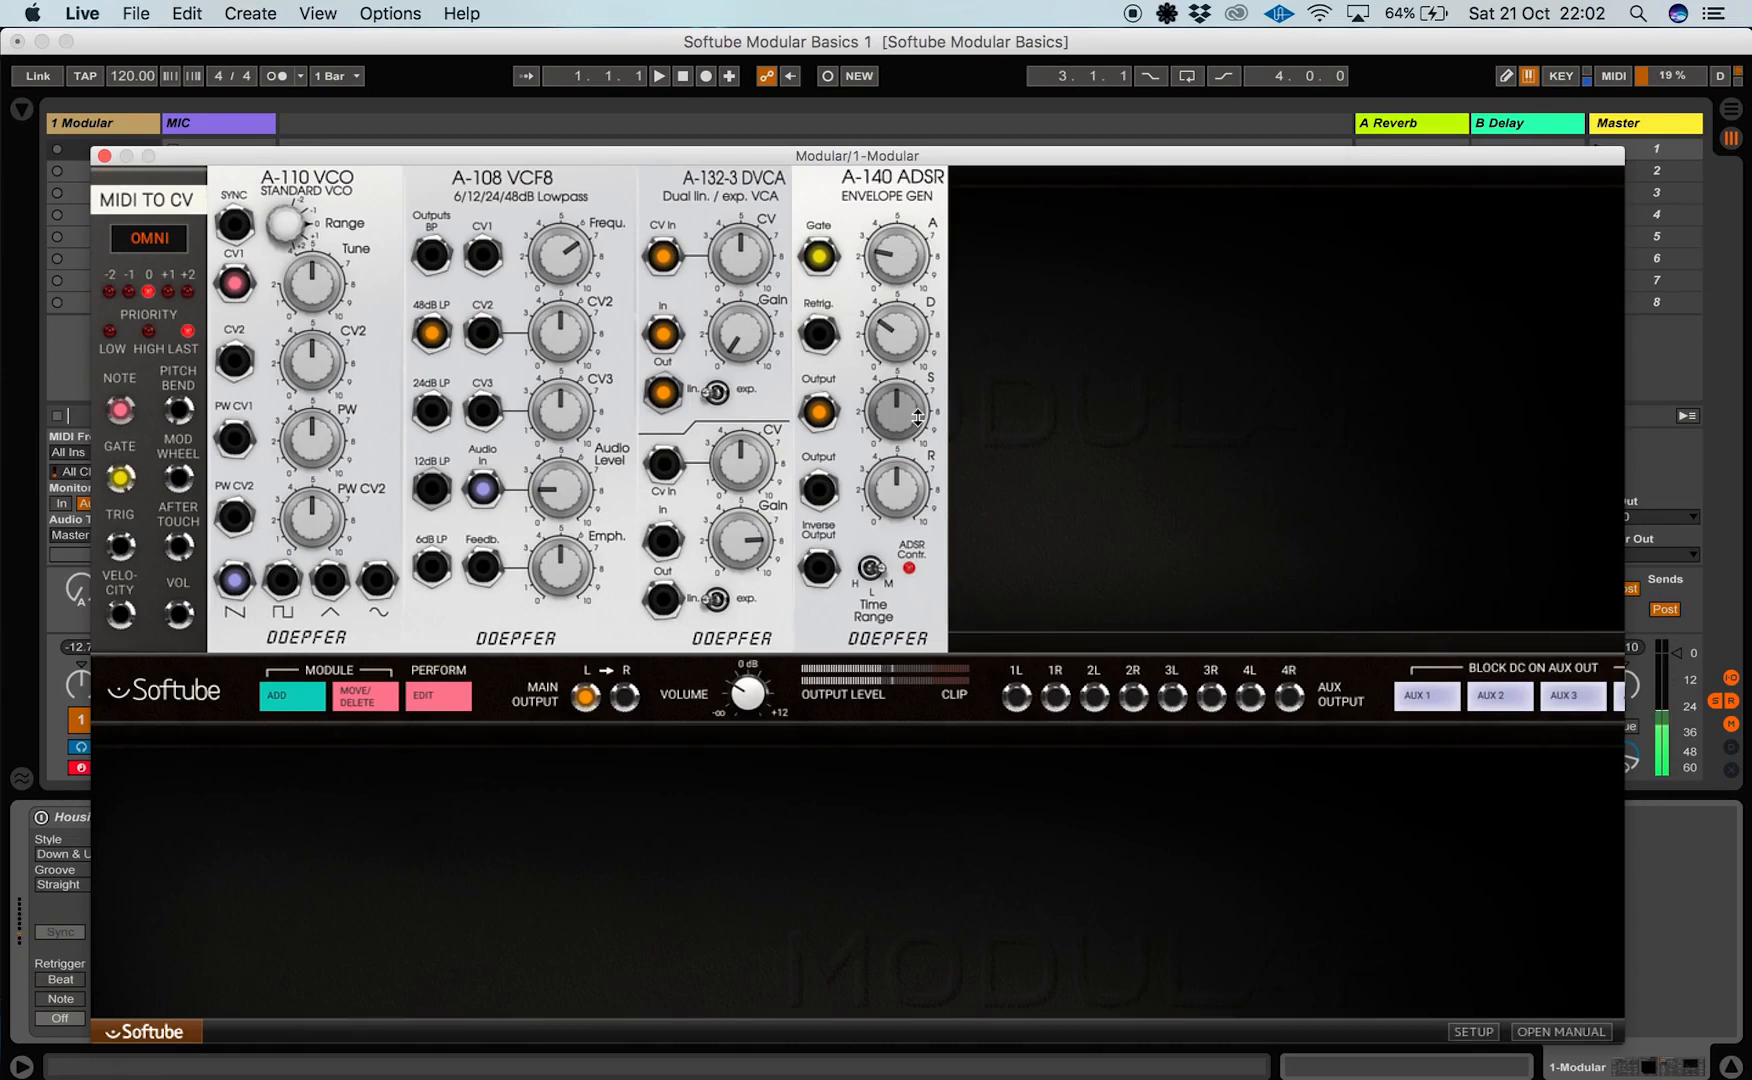
Audition a lower Sustain on the ADSR, return it to 5.1 and raise the Release to about 8
left_click_drag(881, 410, 884, 435)
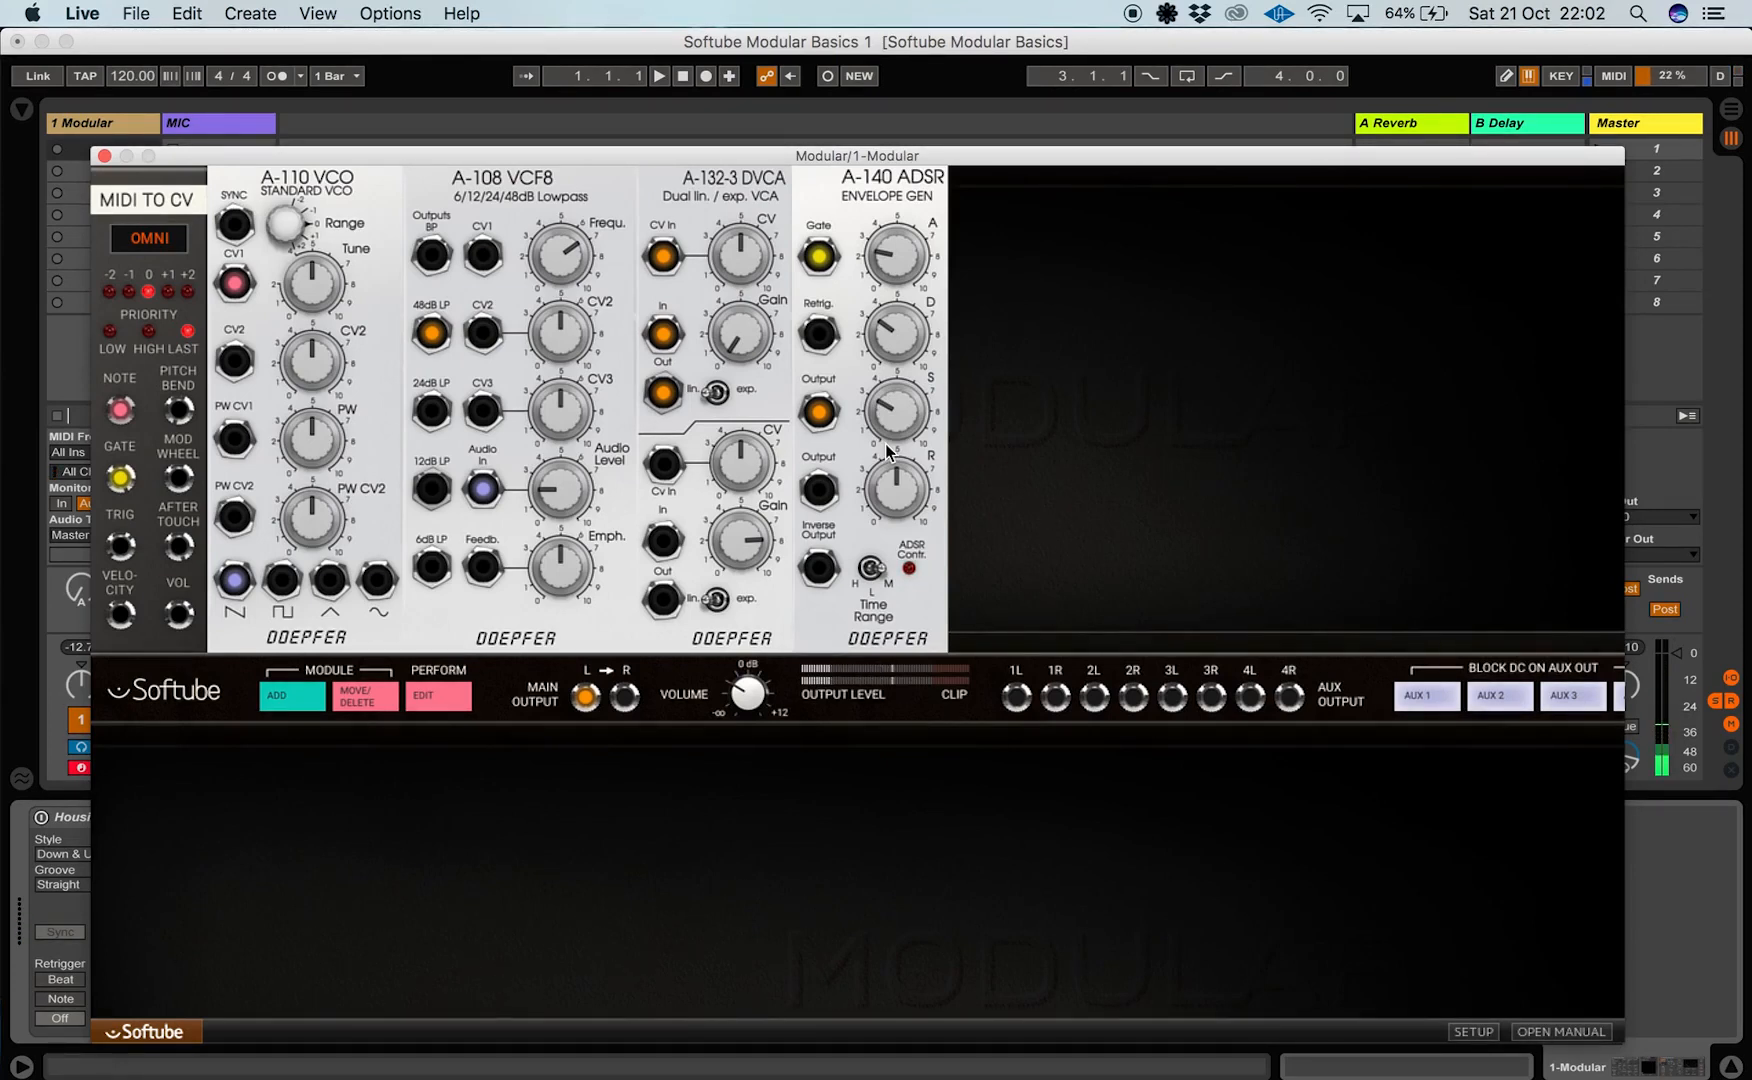
left_click_drag(887, 418, 887, 440)
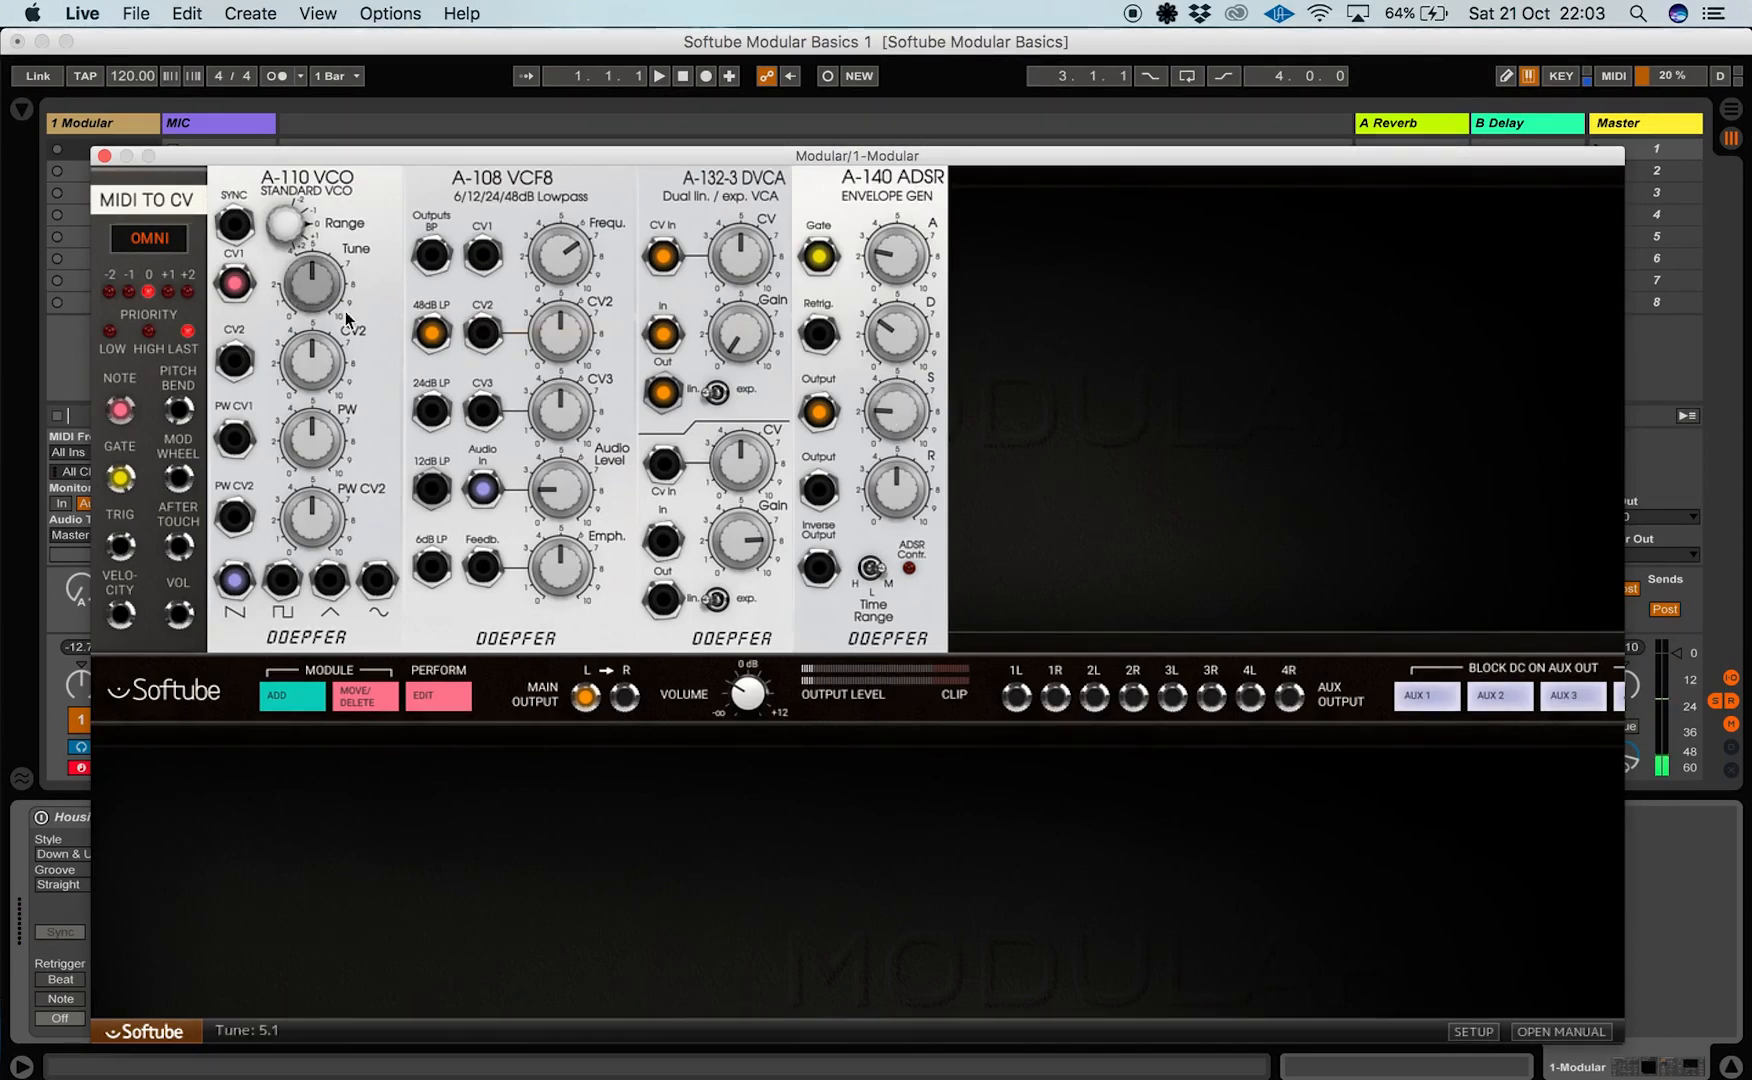
mouse_move(891, 498)
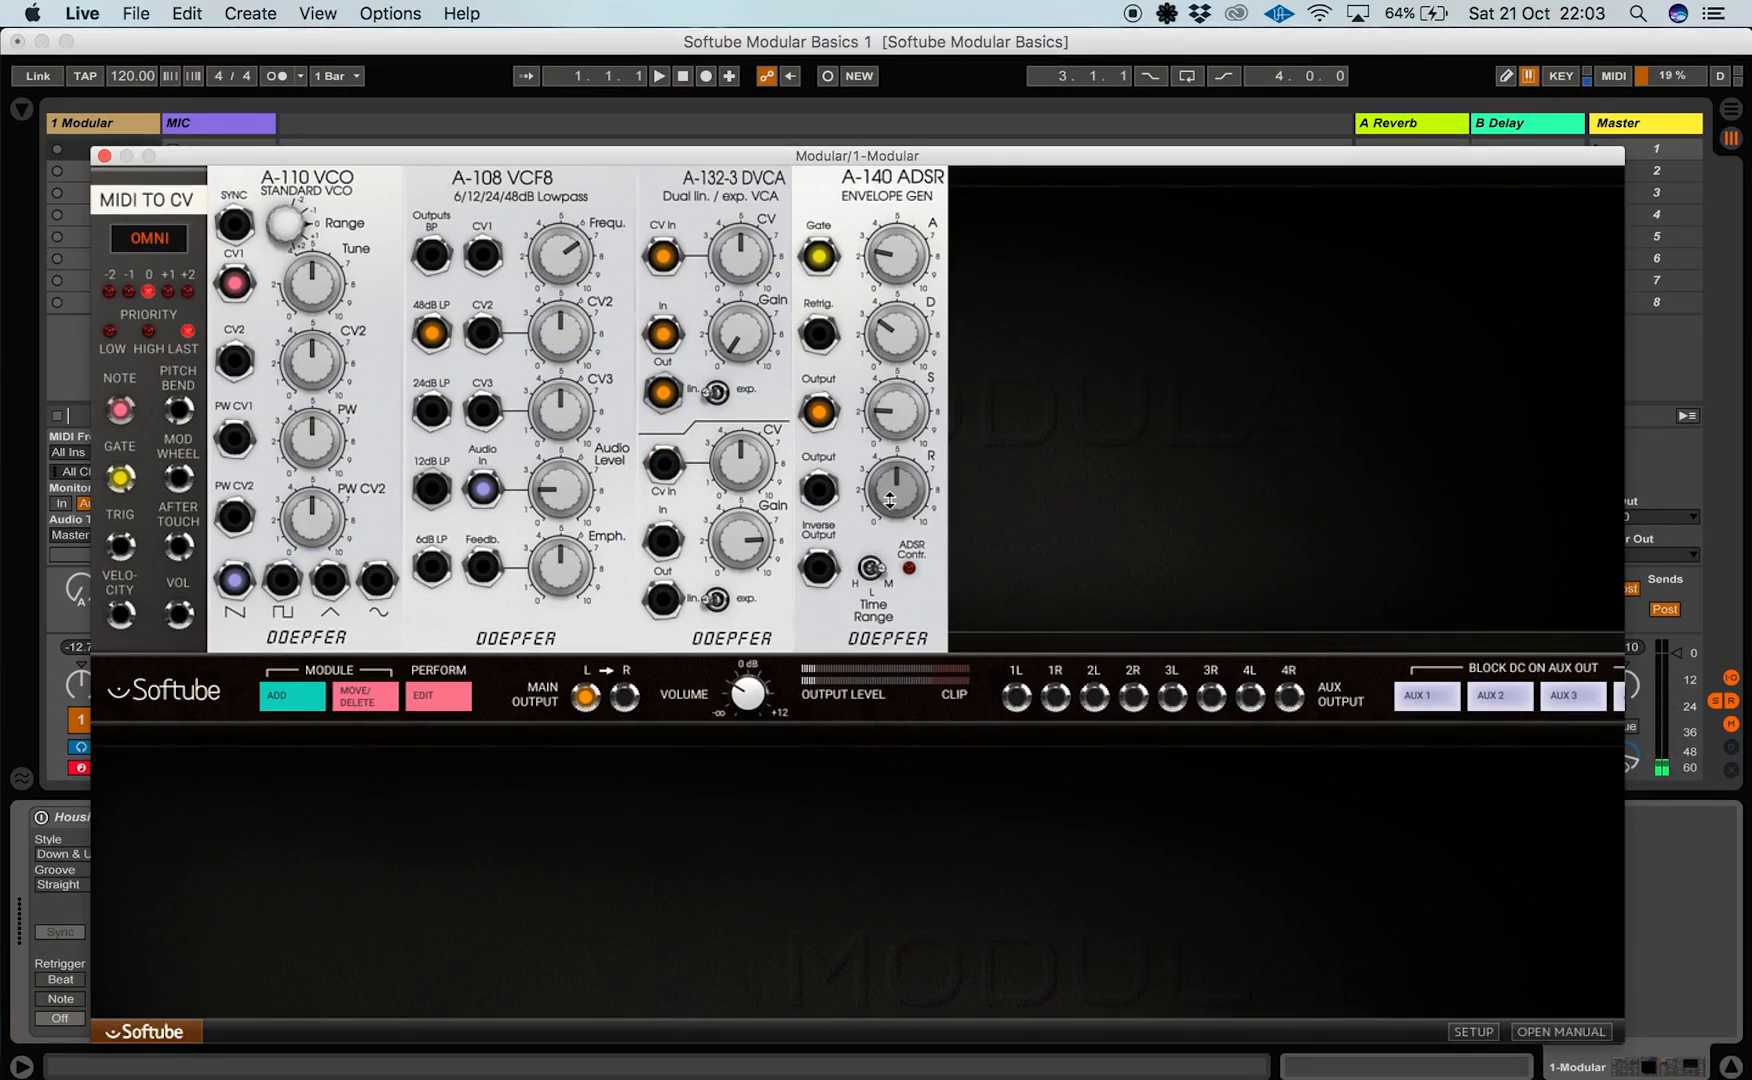
left_click_drag(891, 497, 889, 365)
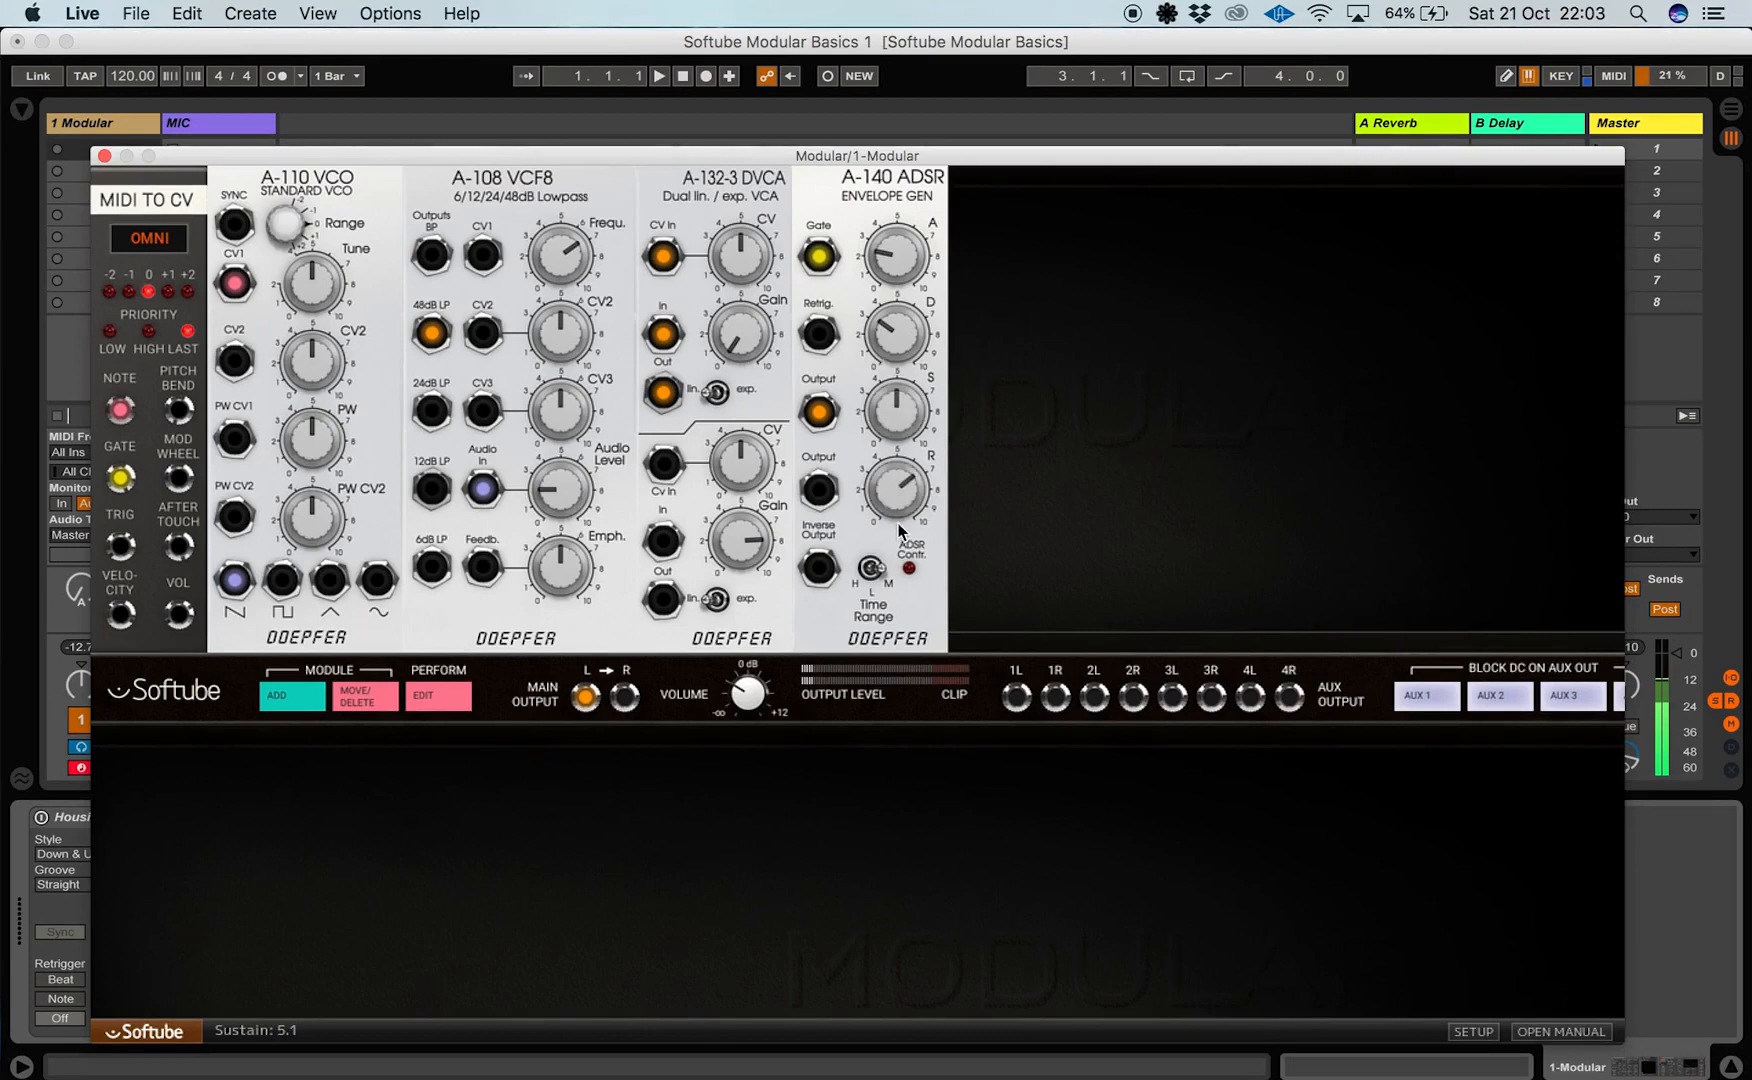
left_click_drag(885, 505, 882, 470)
mouse_move(893, 252)
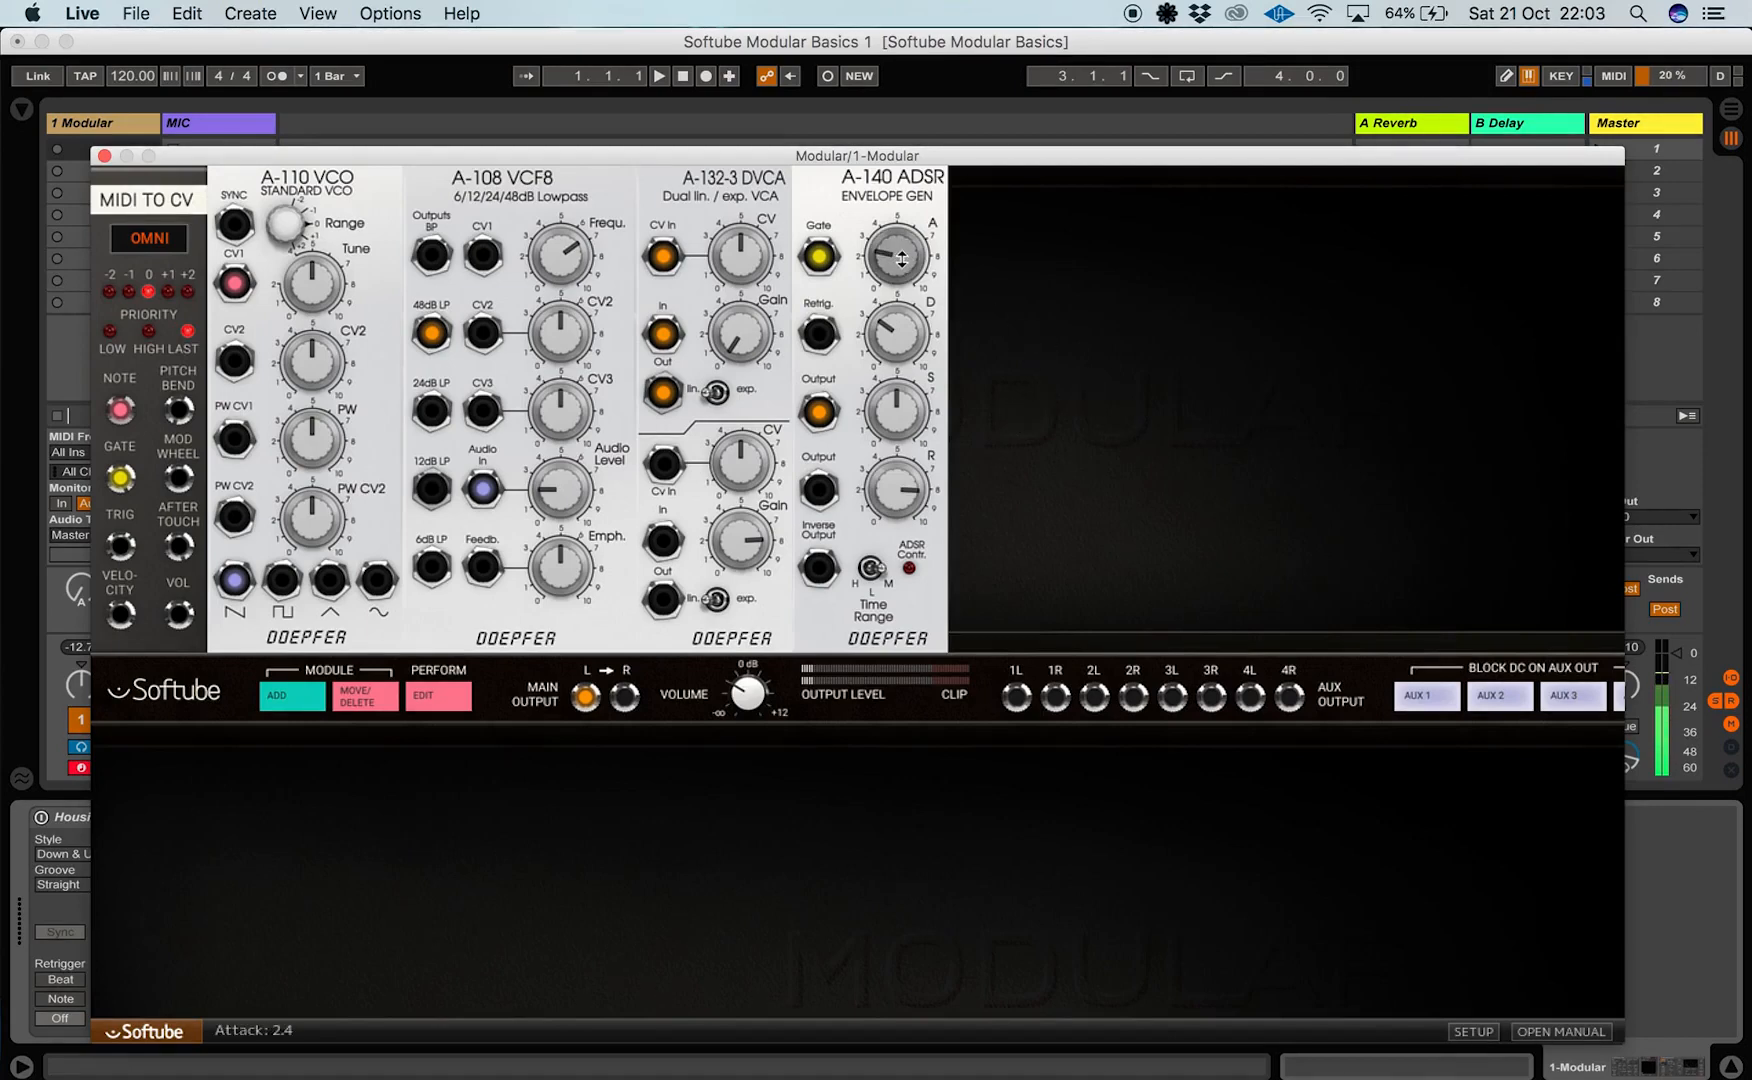
Try raising the first VCA's Gain 1 to 4.4 with the envelope patched, and return it to minimum
mouse_move(736, 344)
left_click_drag(736, 344, 730, 248)
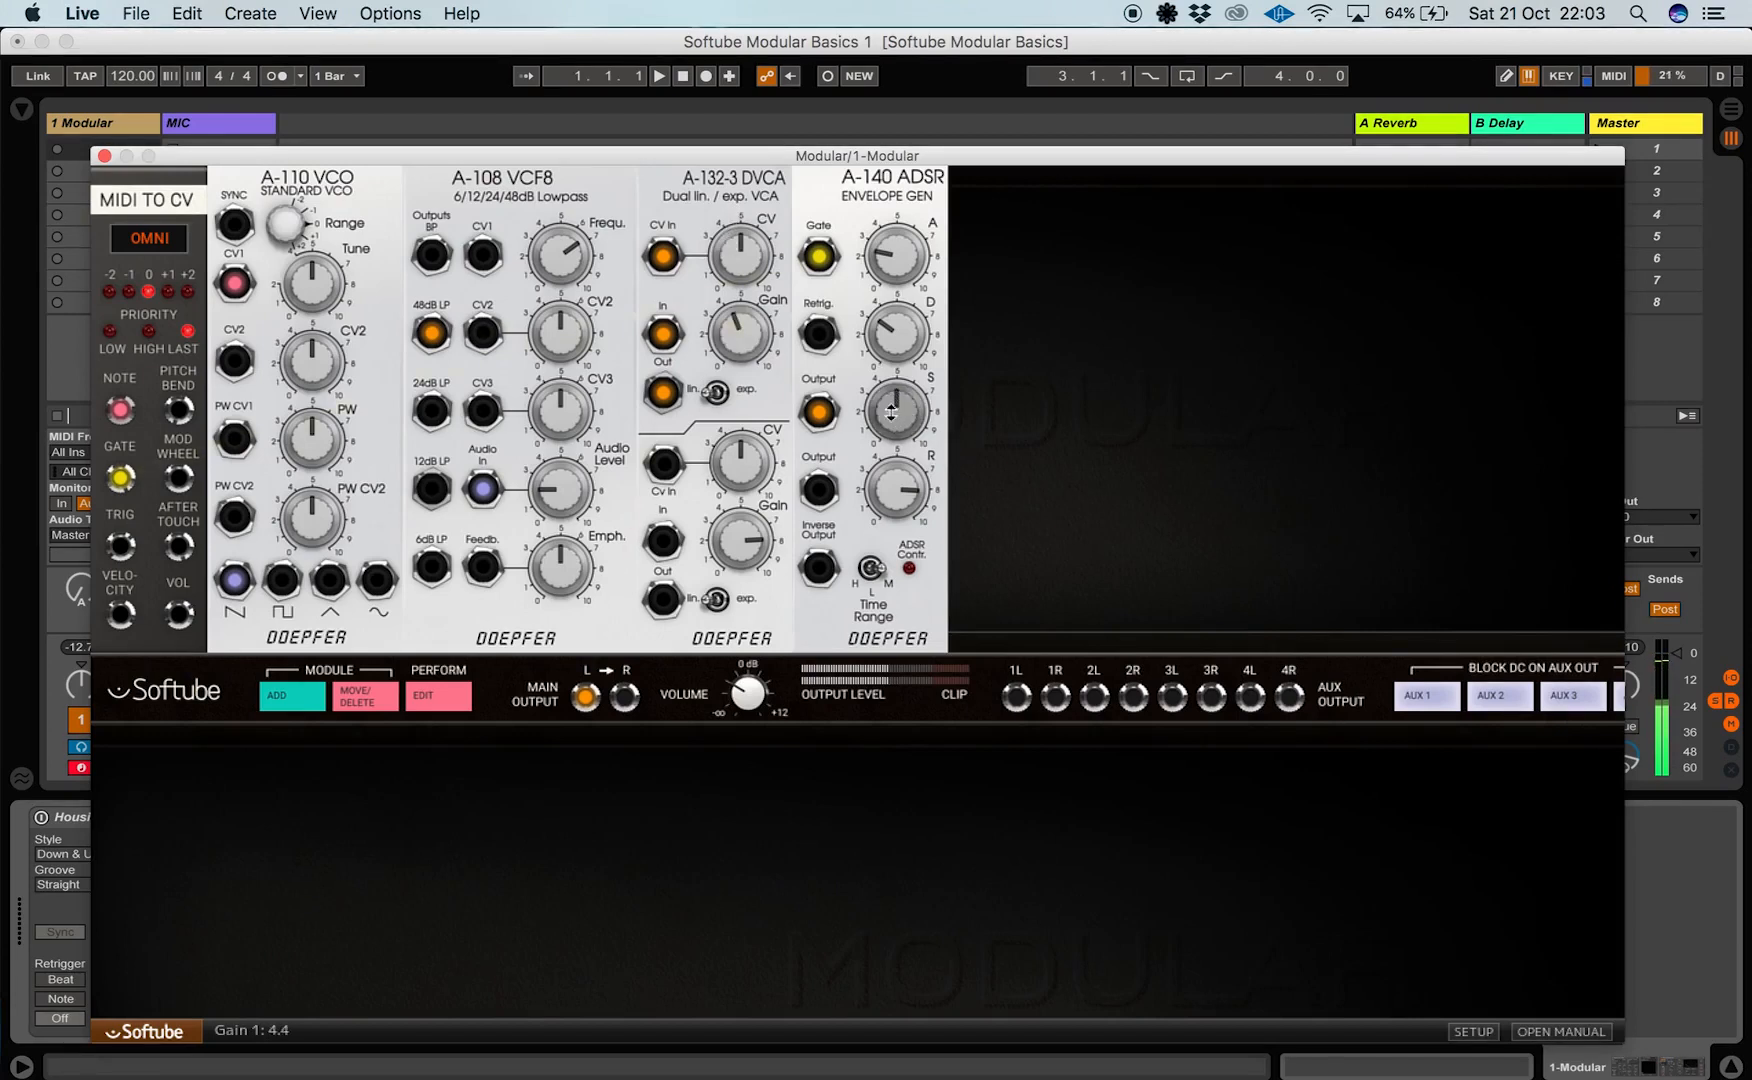
mouse_move(738, 333)
left_mouse_down()
mouse_move(723, 256)
mouse_move(715, 328)
mouse_move(719, 310)
left_mouse_up()
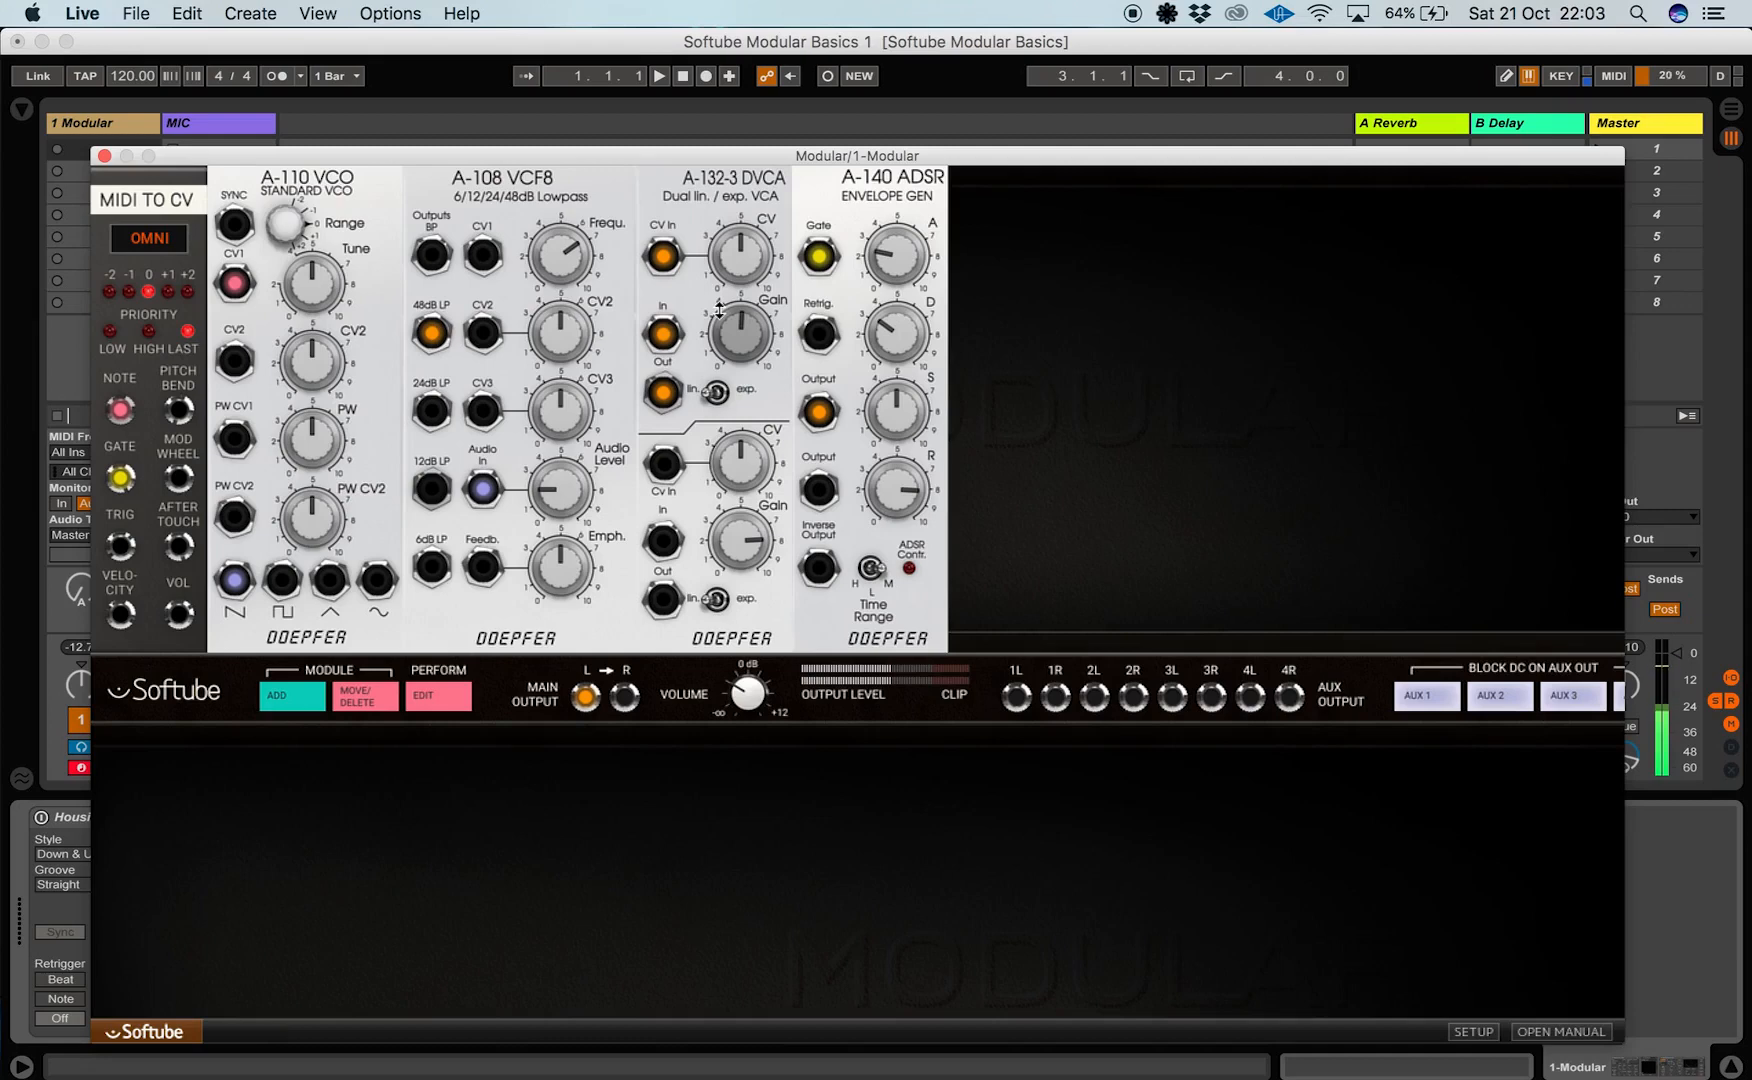
left_click_drag(720, 310, 739, 446)
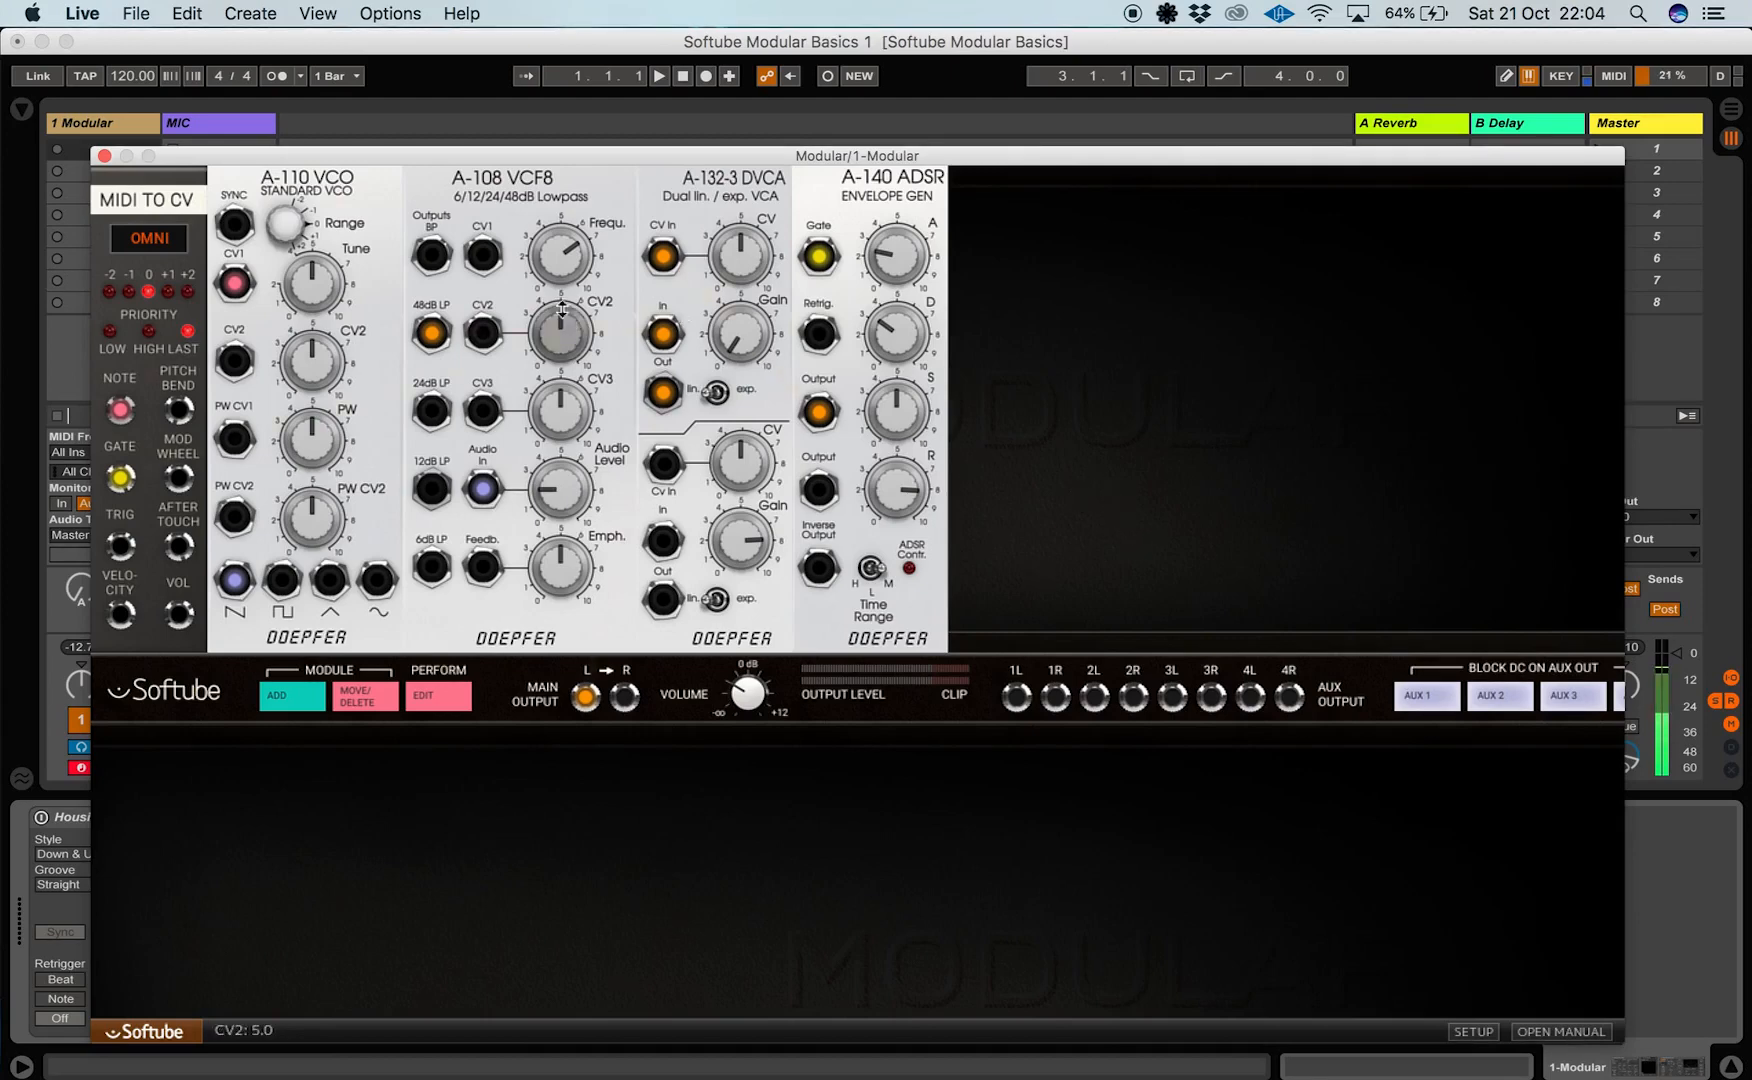
Raise the filter's Frequency to about 8 and its Emphasis to about 7
left_click_drag(544, 250, 570, 220)
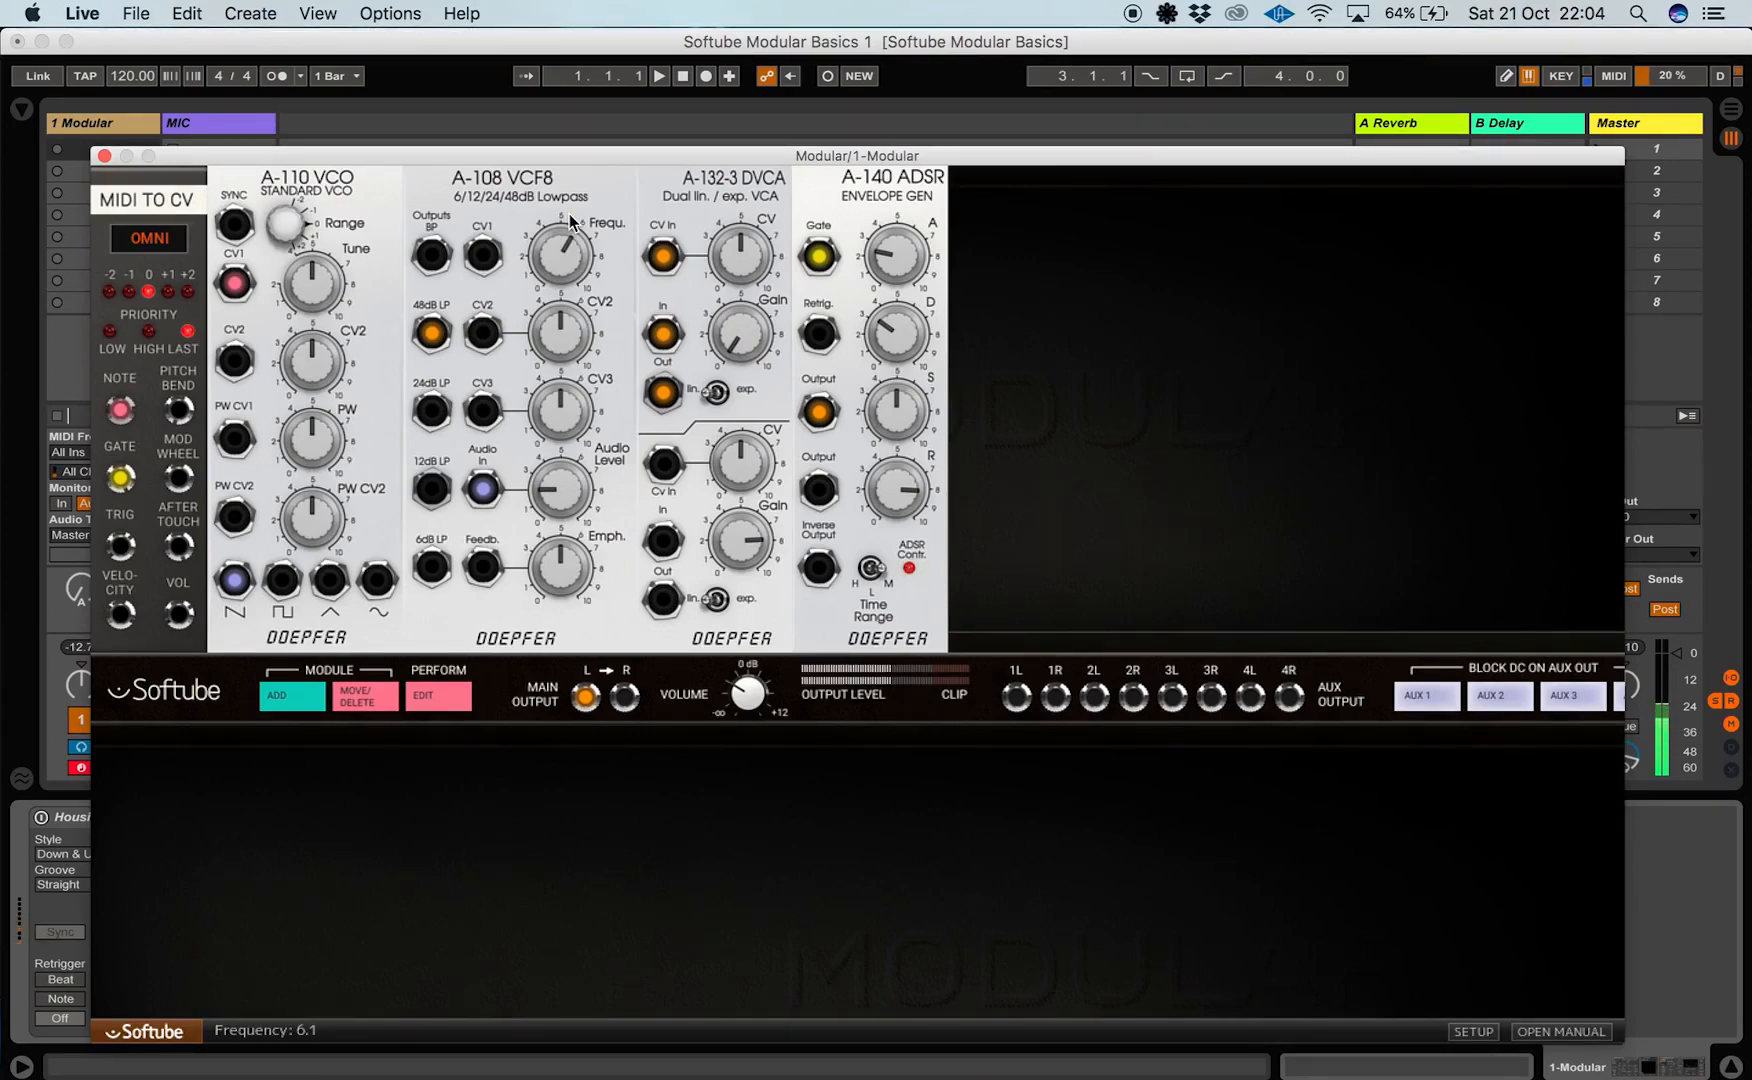
left_click_drag(550, 256, 550, 225)
left_click_drag(557, 566, 544, 512)
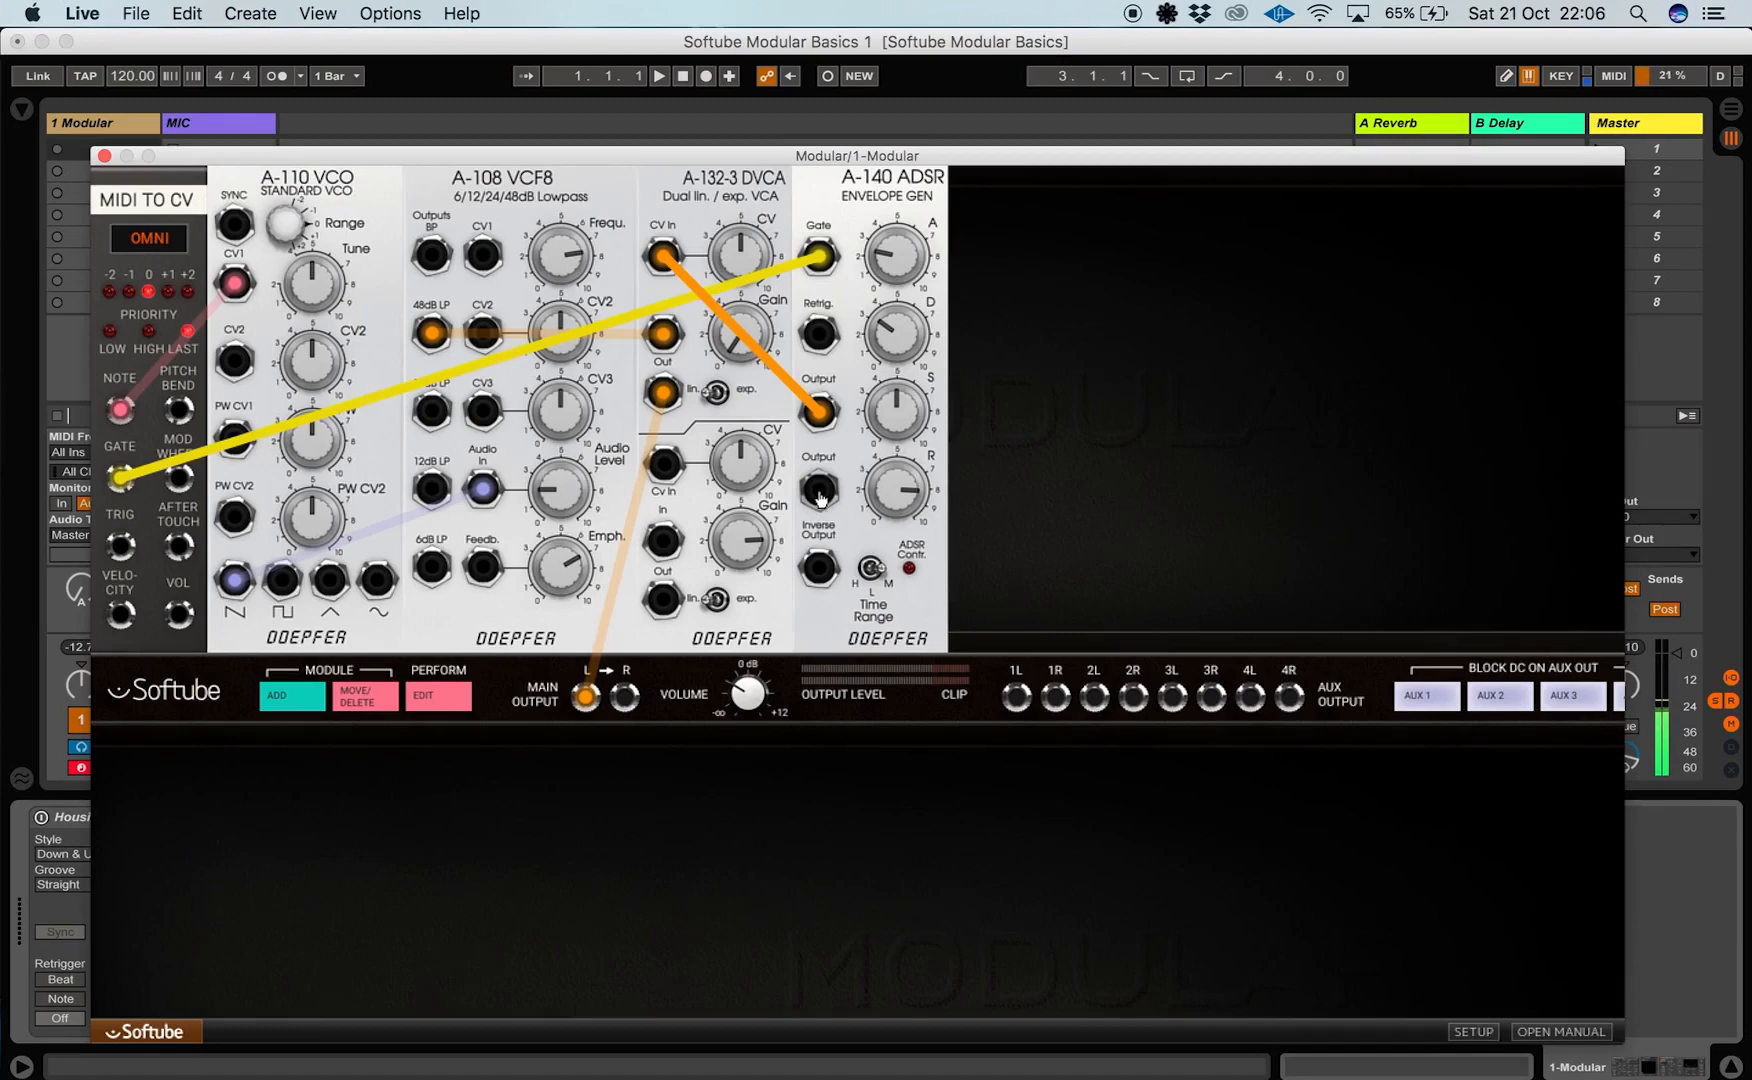
Patch the ADSR's second output to the VCO's CV2 input
left_click_drag(821, 499, 235, 367)
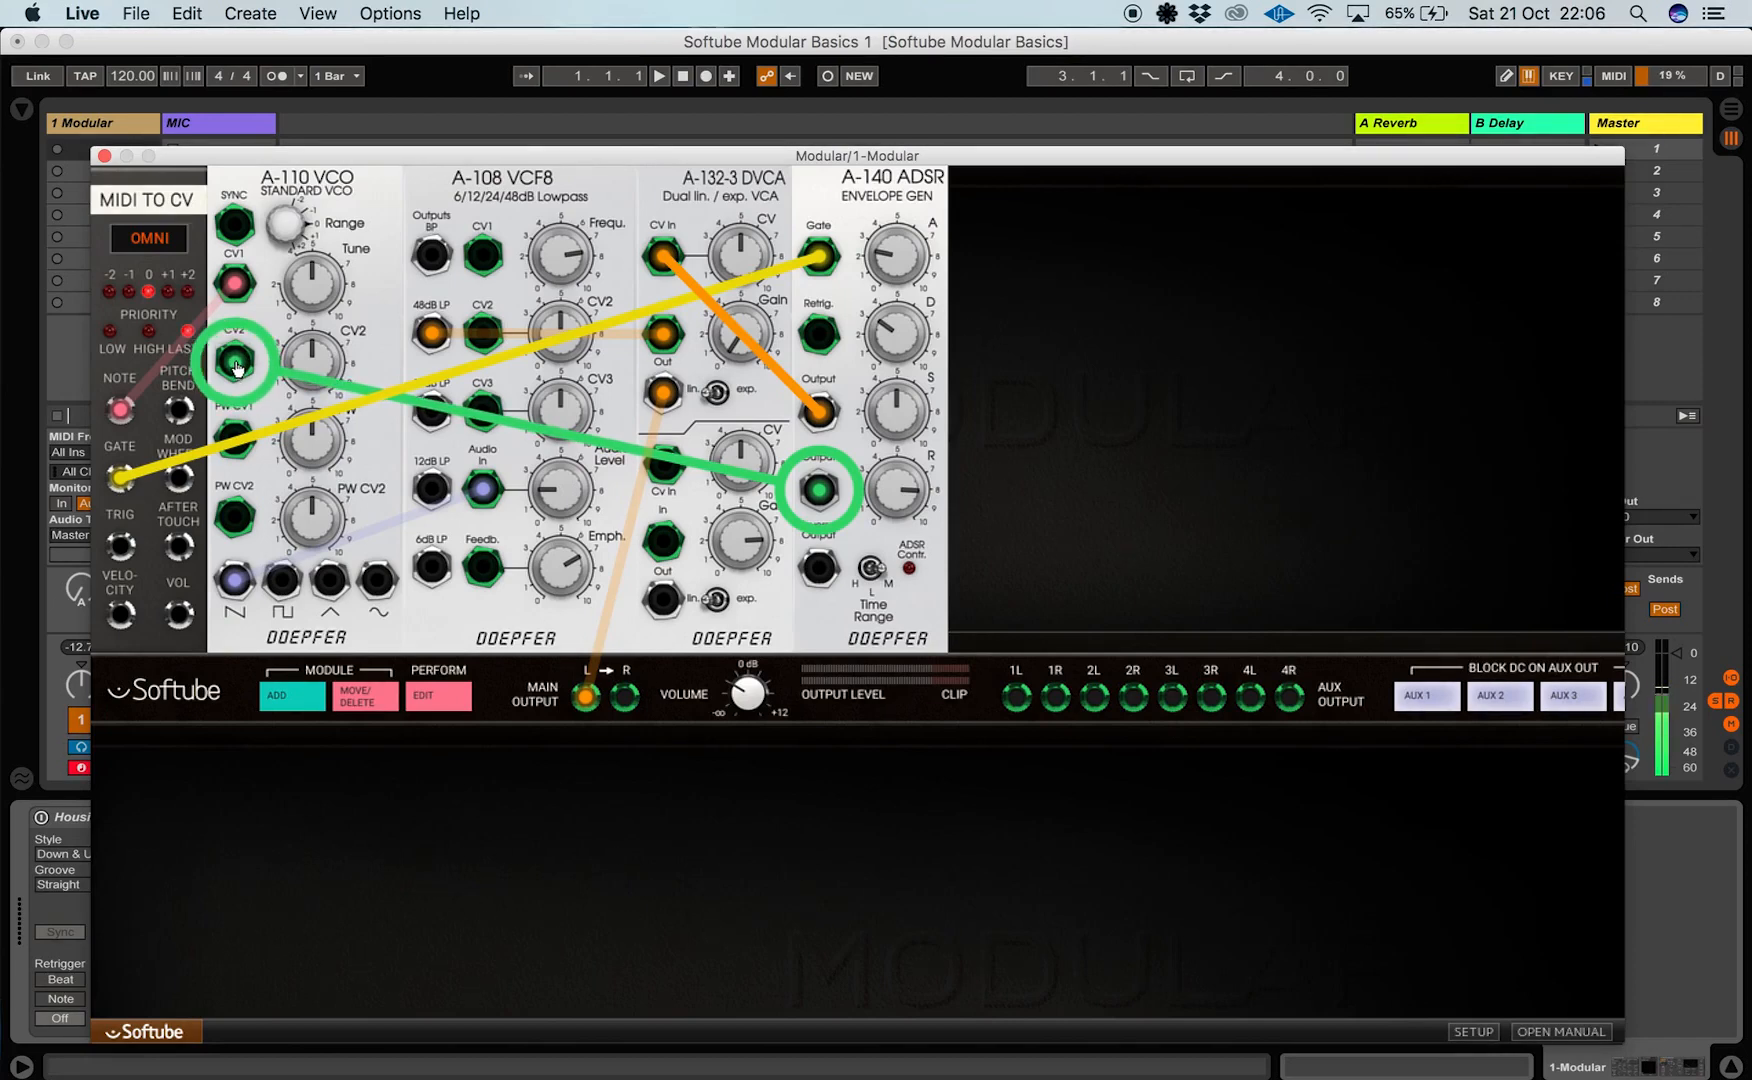
left_click(235, 368)
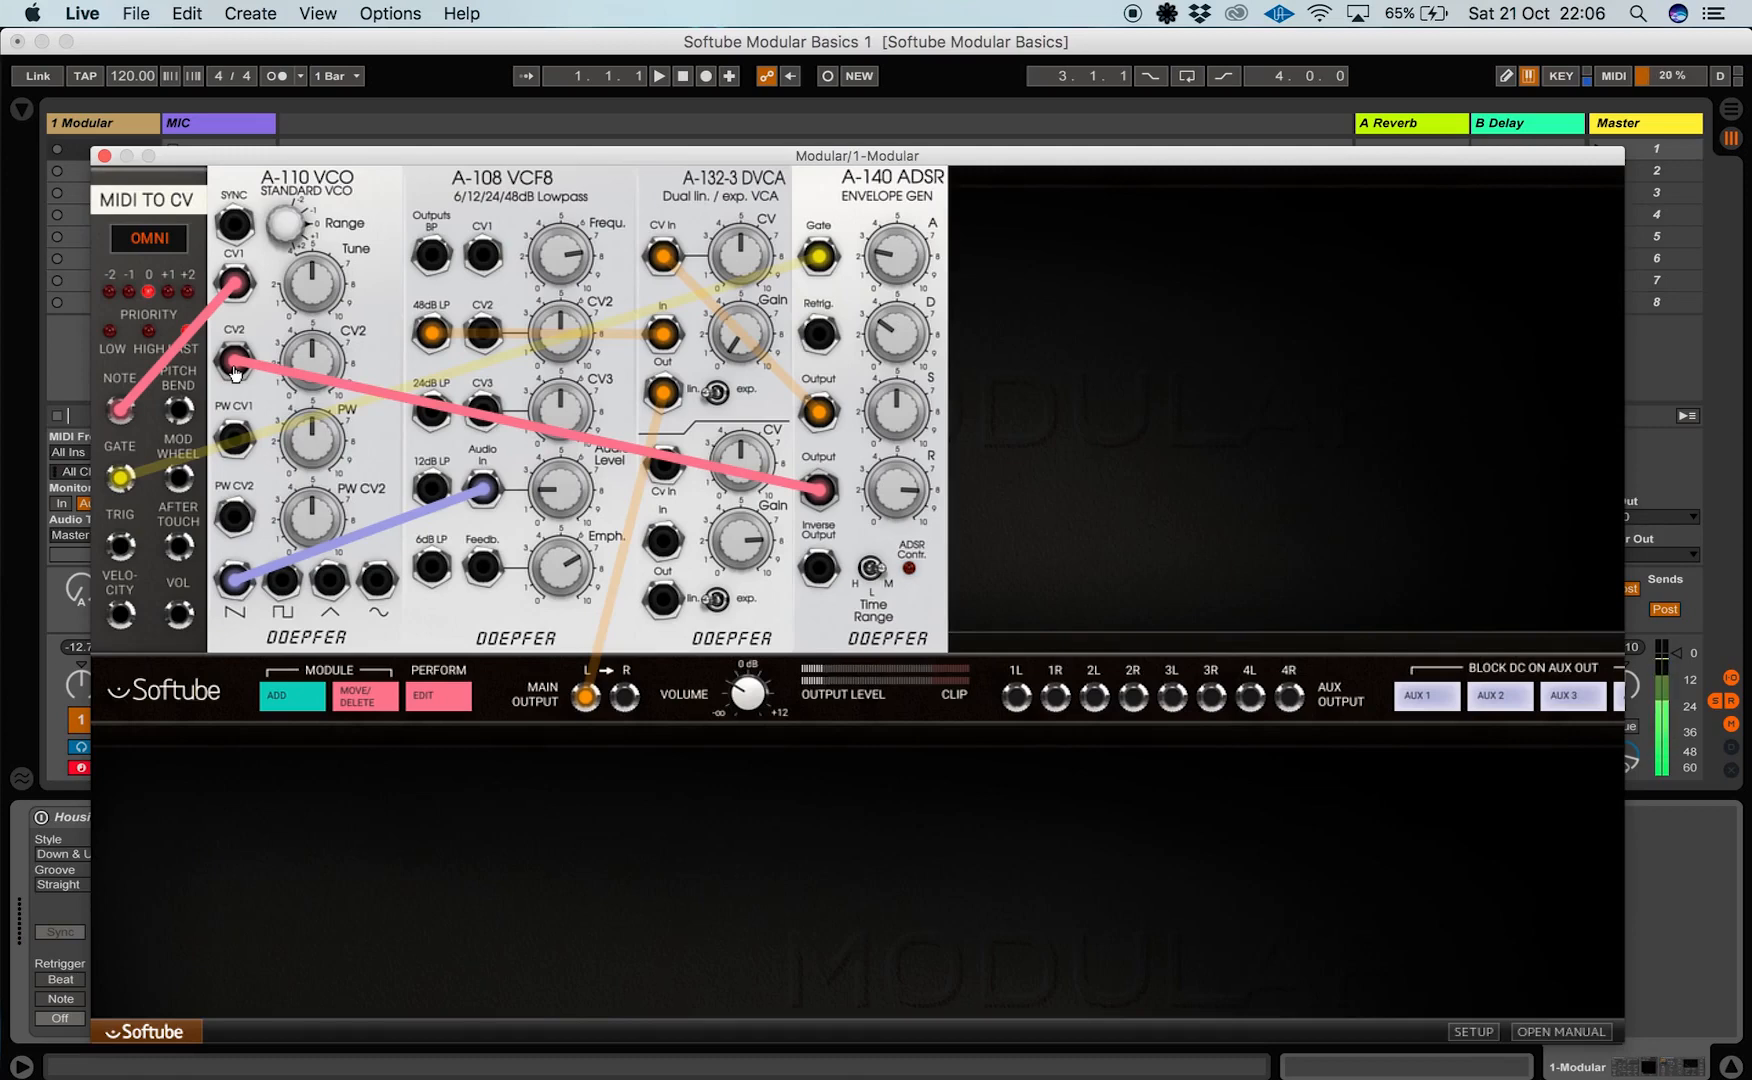
mouse_move(305, 352)
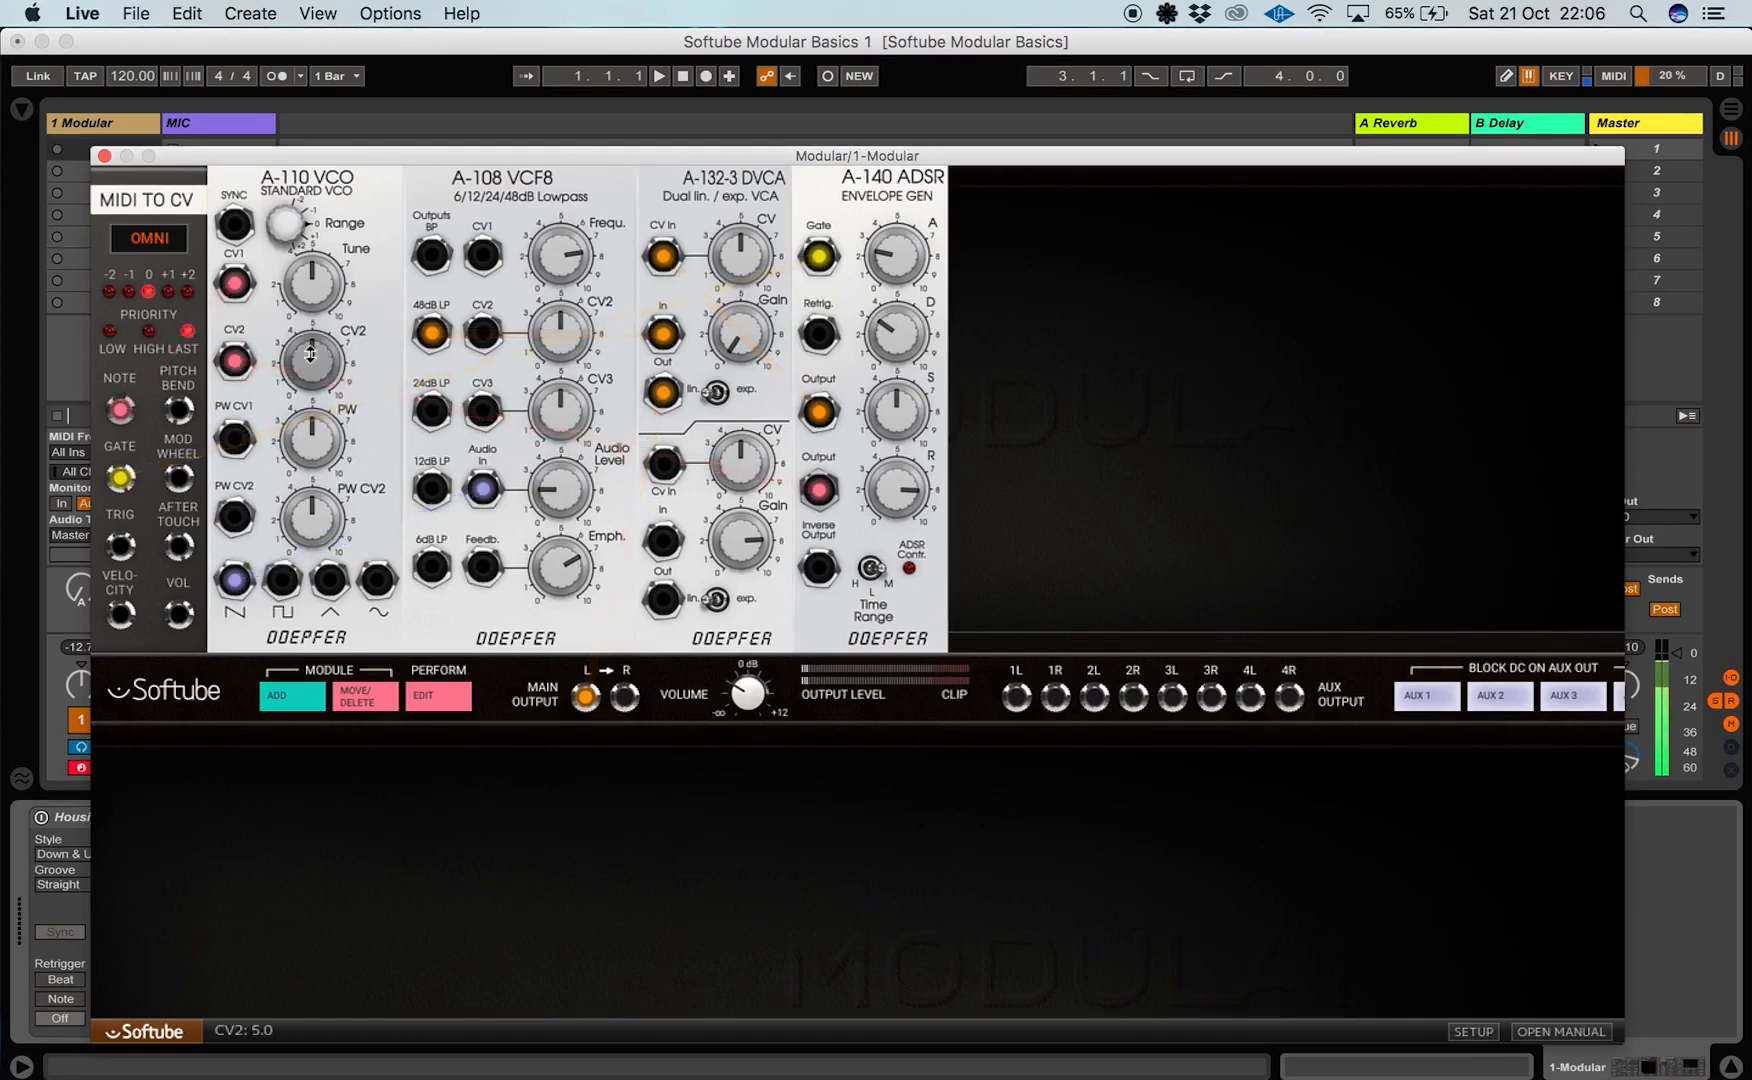
Lower the VCO's CV2 amount to about 1.0, auditioning 1.6 along the way
left_click_drag(305, 352, 298, 420)
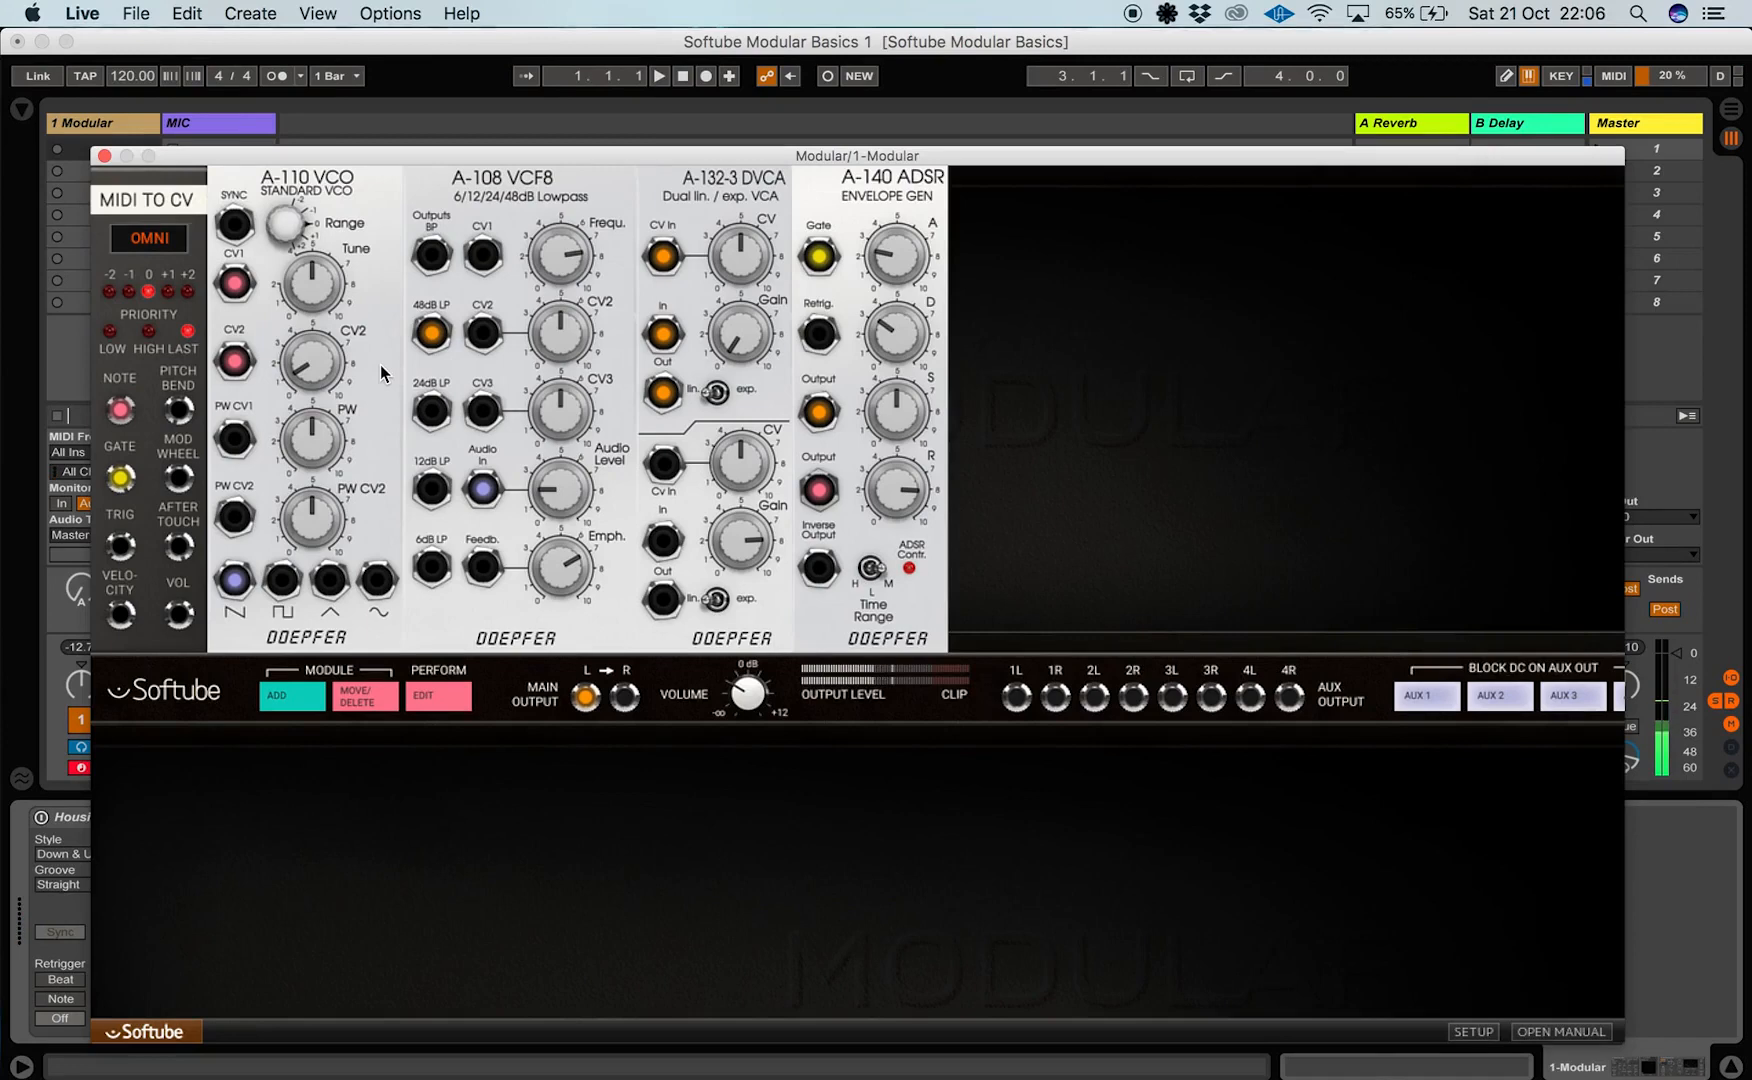
left_click_drag(312, 350, 312, 337)
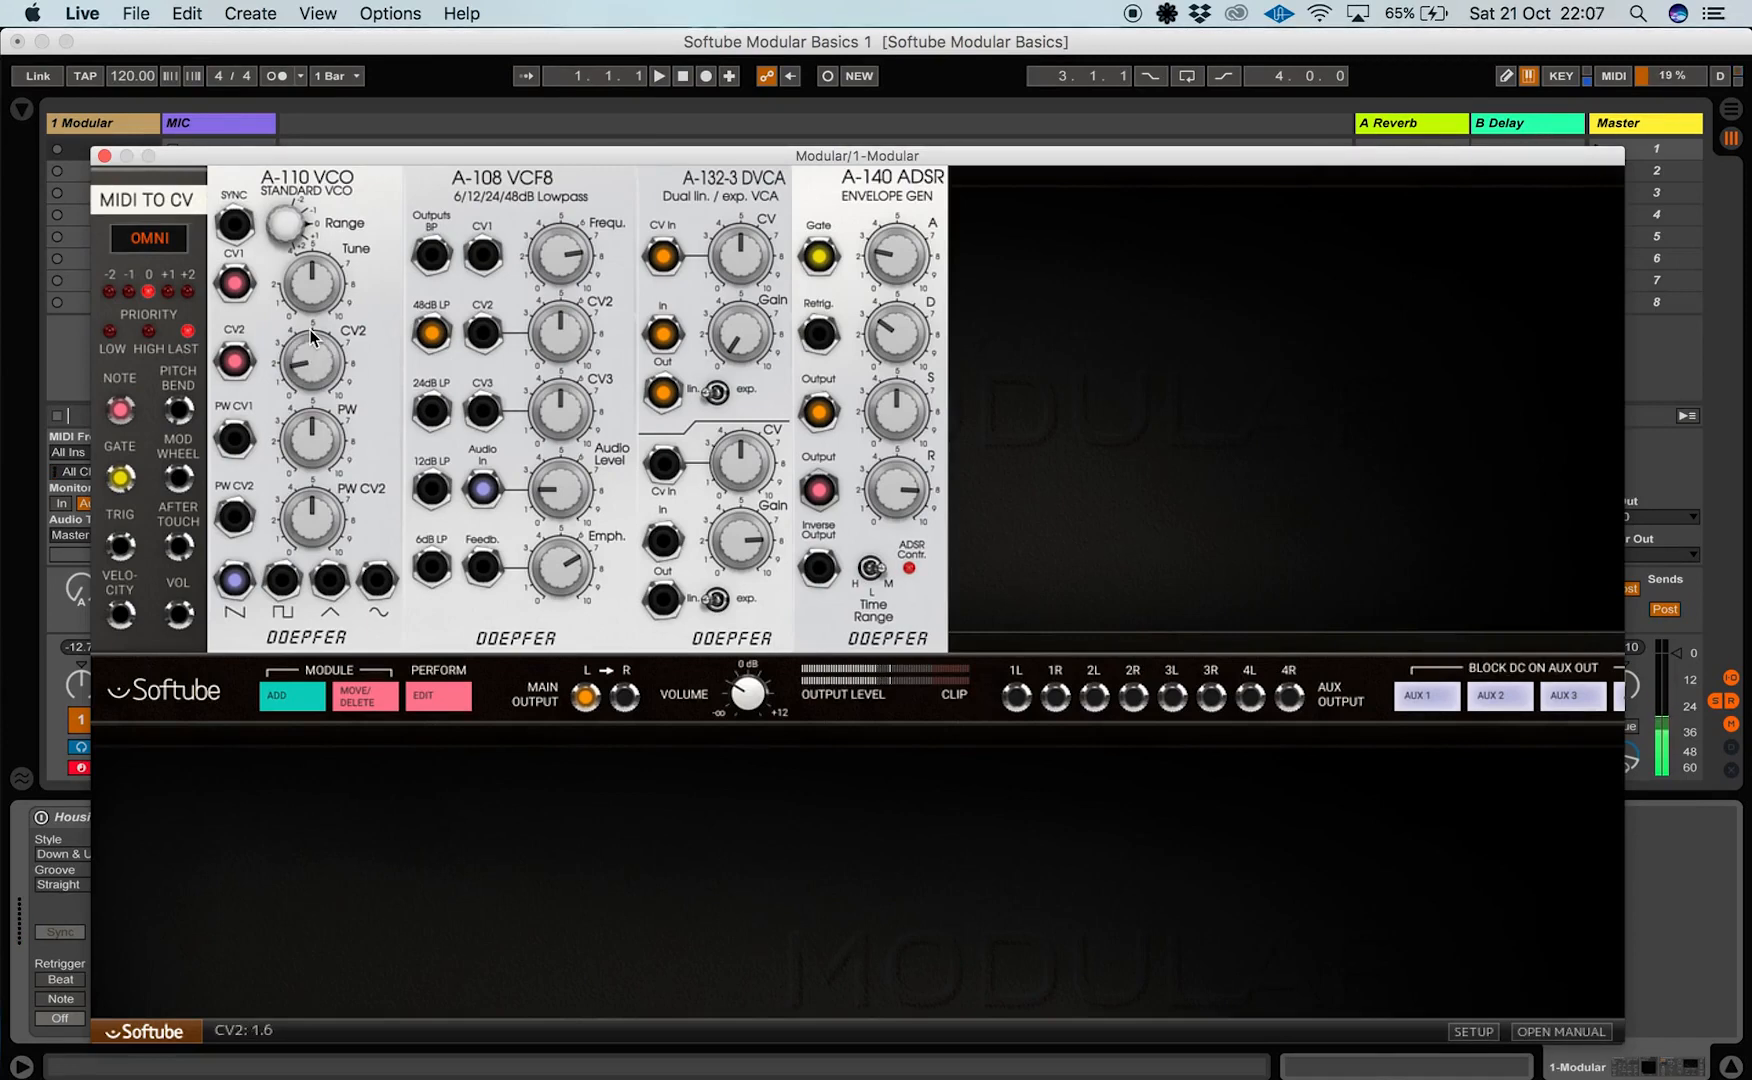
left_click_drag(312, 337, 318, 418)
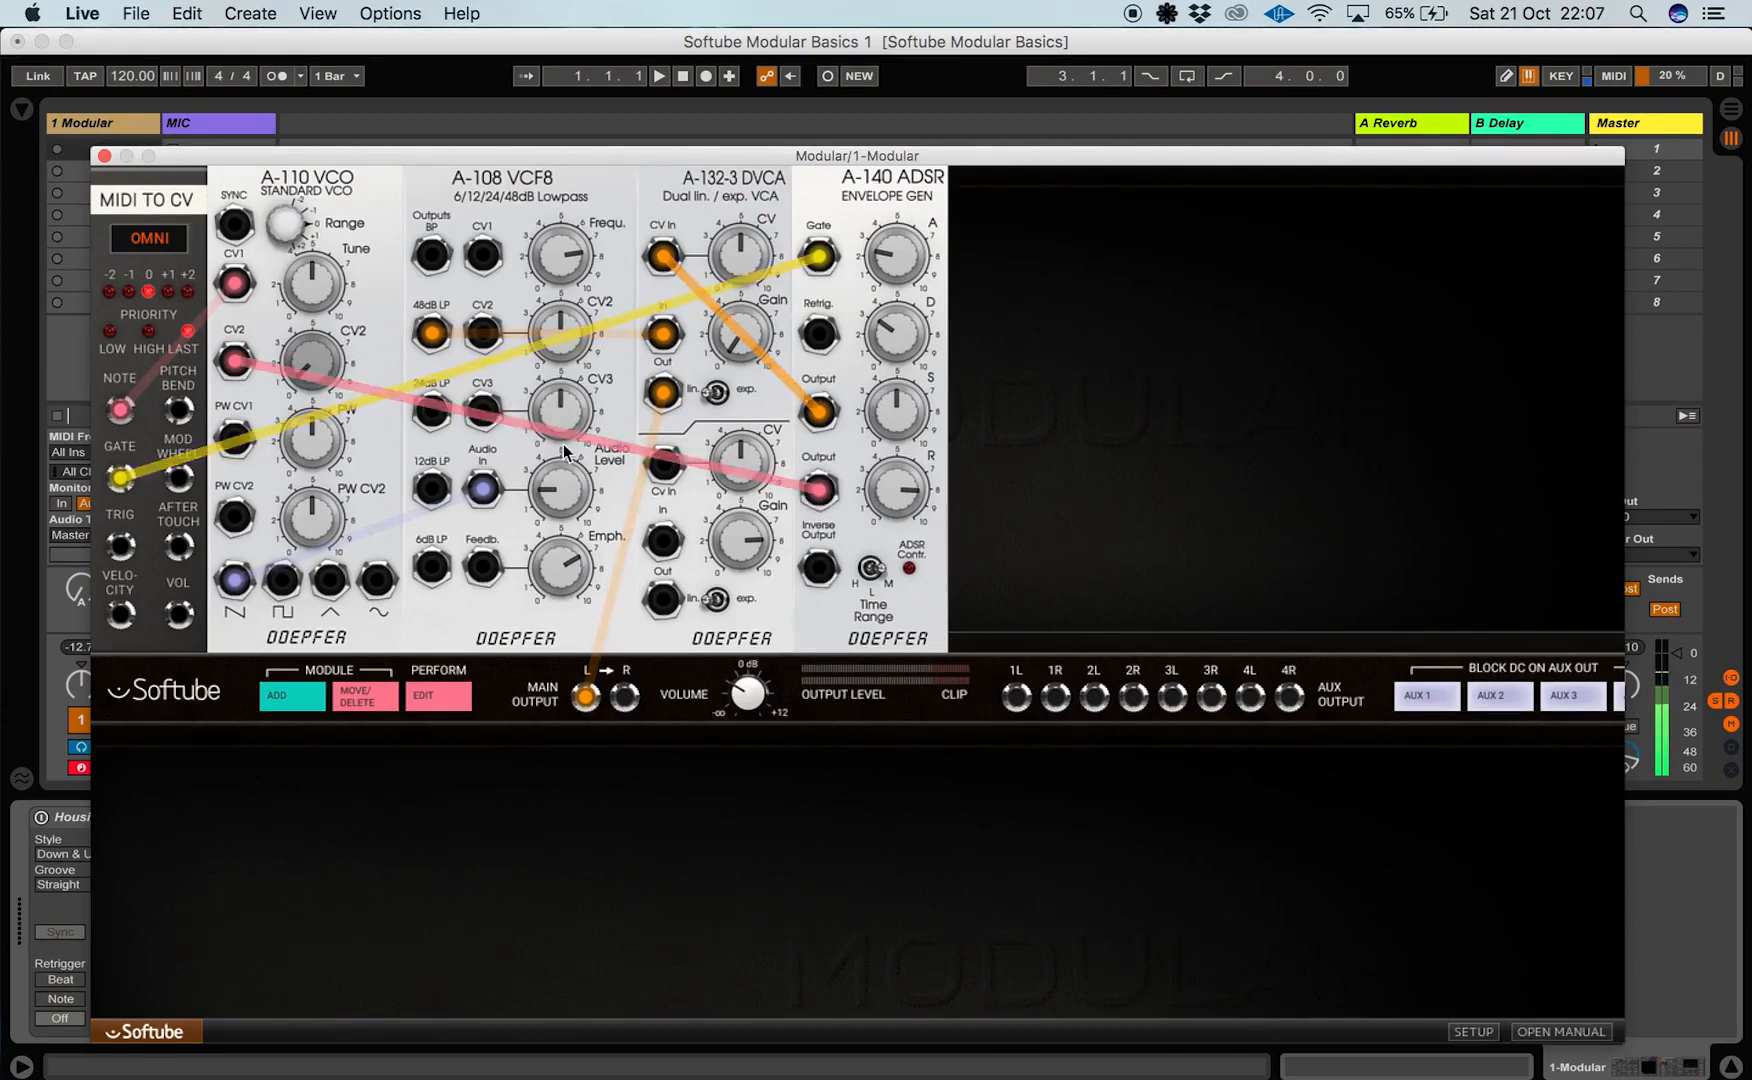
left_click_drag(307, 355, 307, 359)
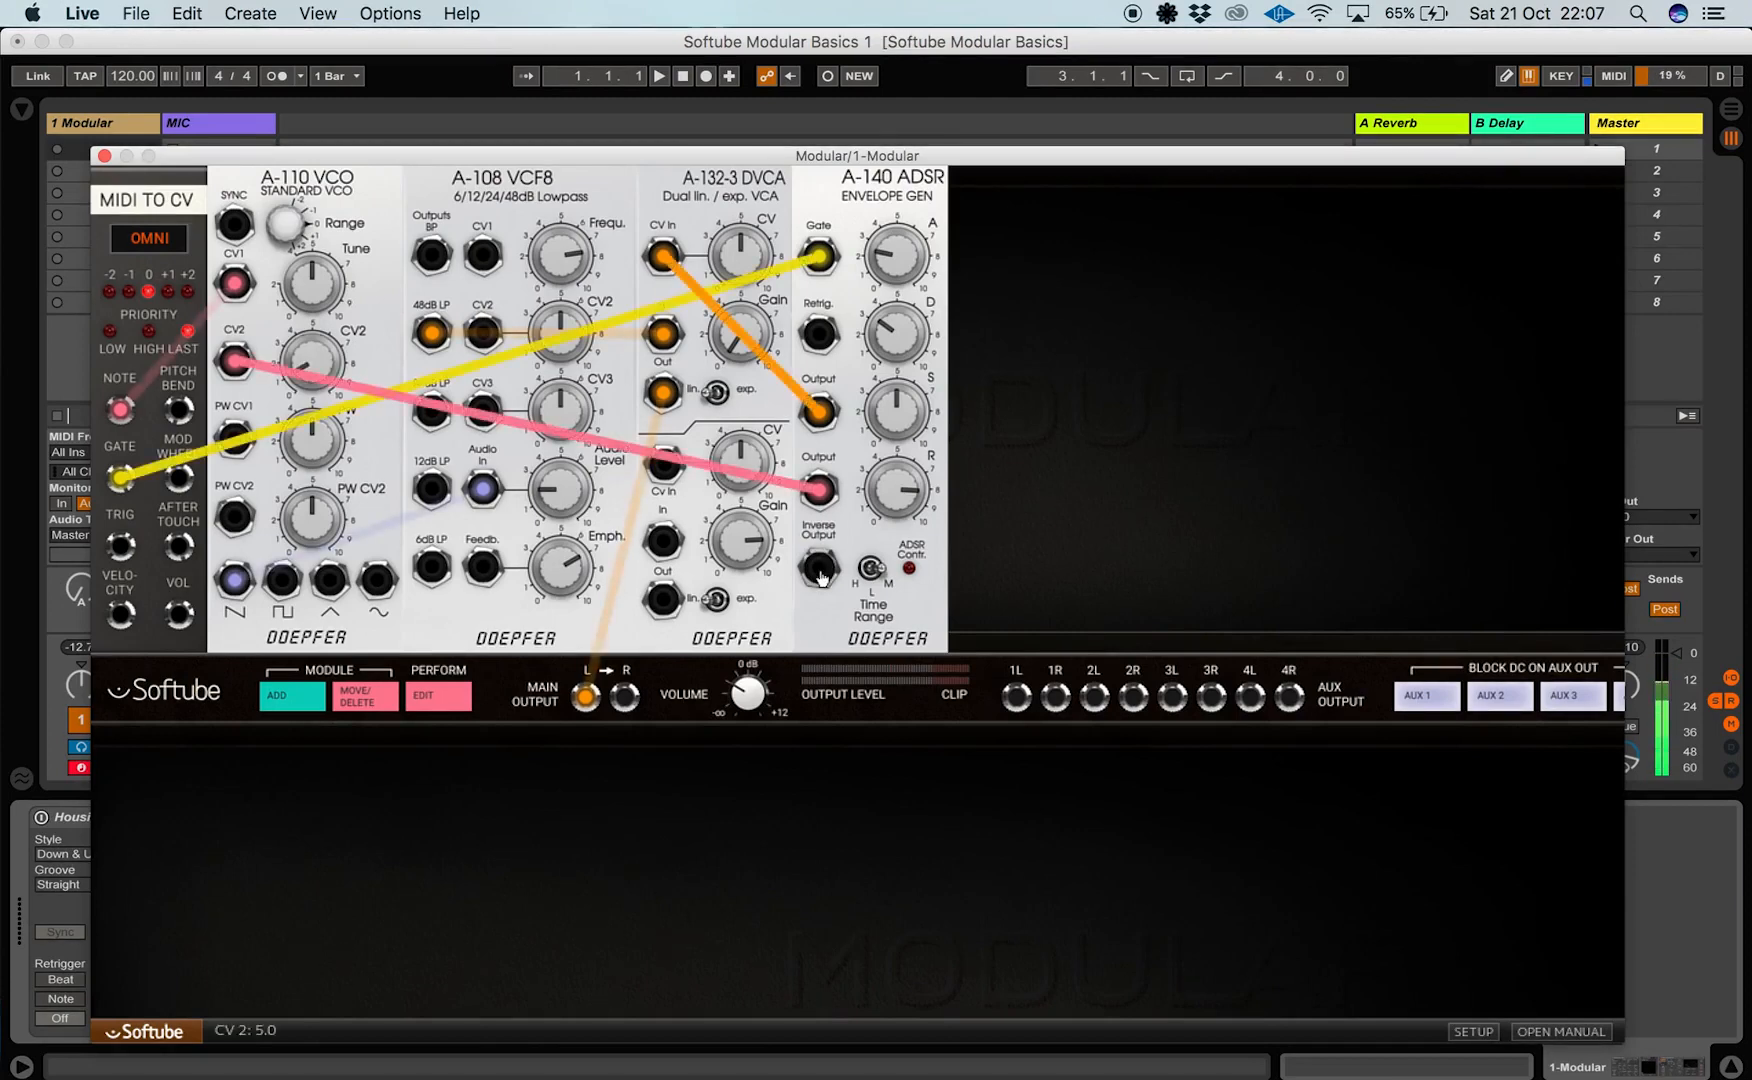
Try the ADSR's Inverse Output as the VCO's CV2 source in place of its regular output, then unplug CV2
left_click_drag(812, 569, 240, 366)
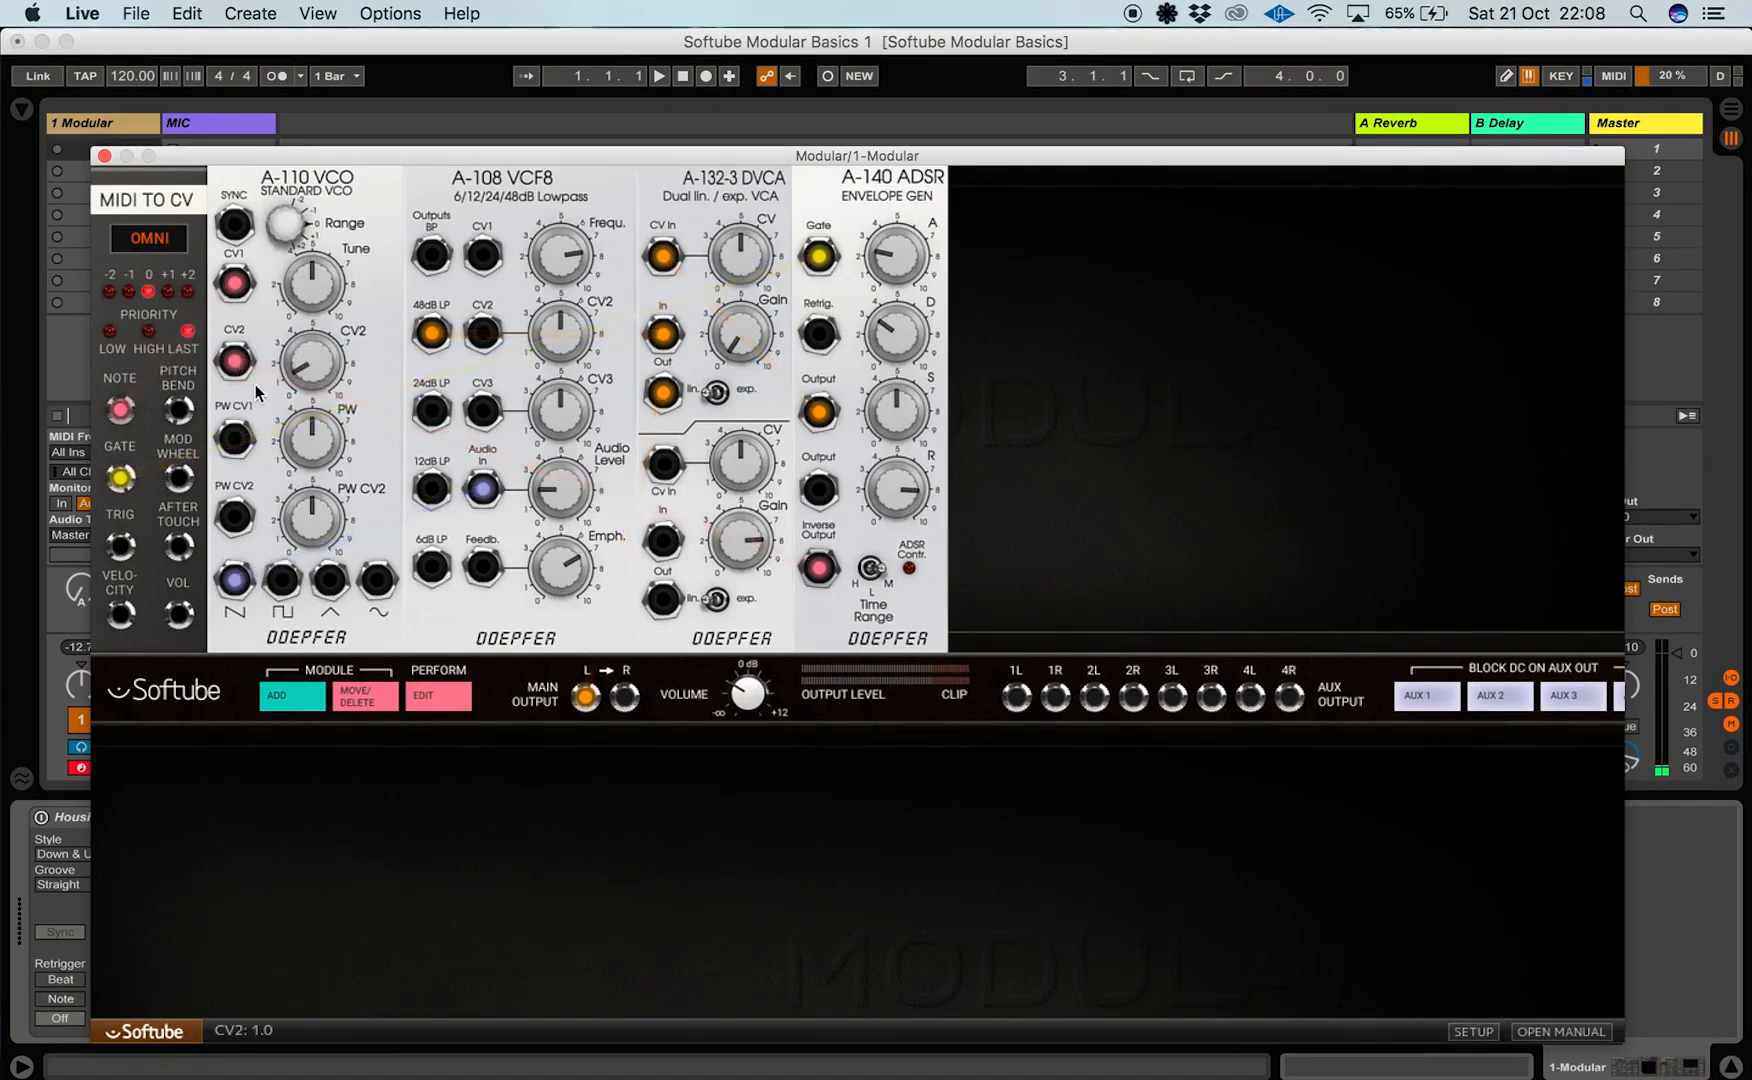
left_click_drag(234, 361, 1220, 504)
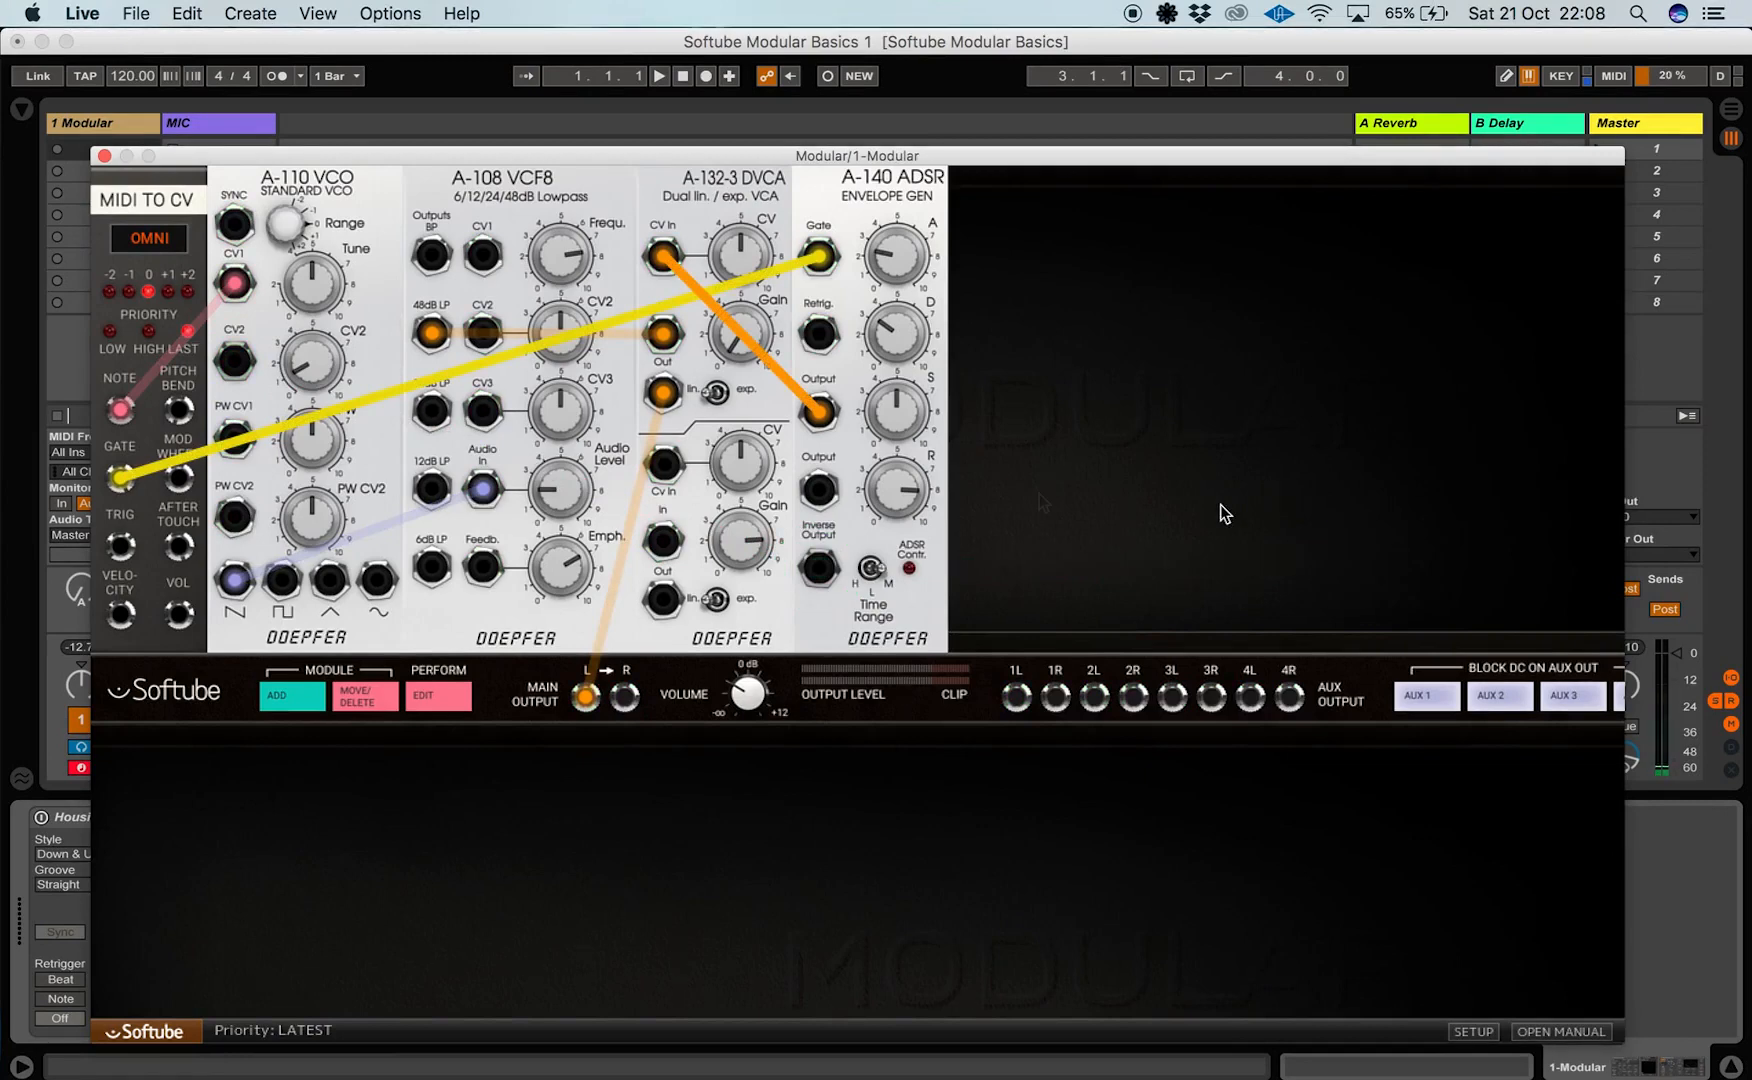
Add a Doepfer A-147 VCLFO module to the rack after the ADSR
left_click(292, 695)
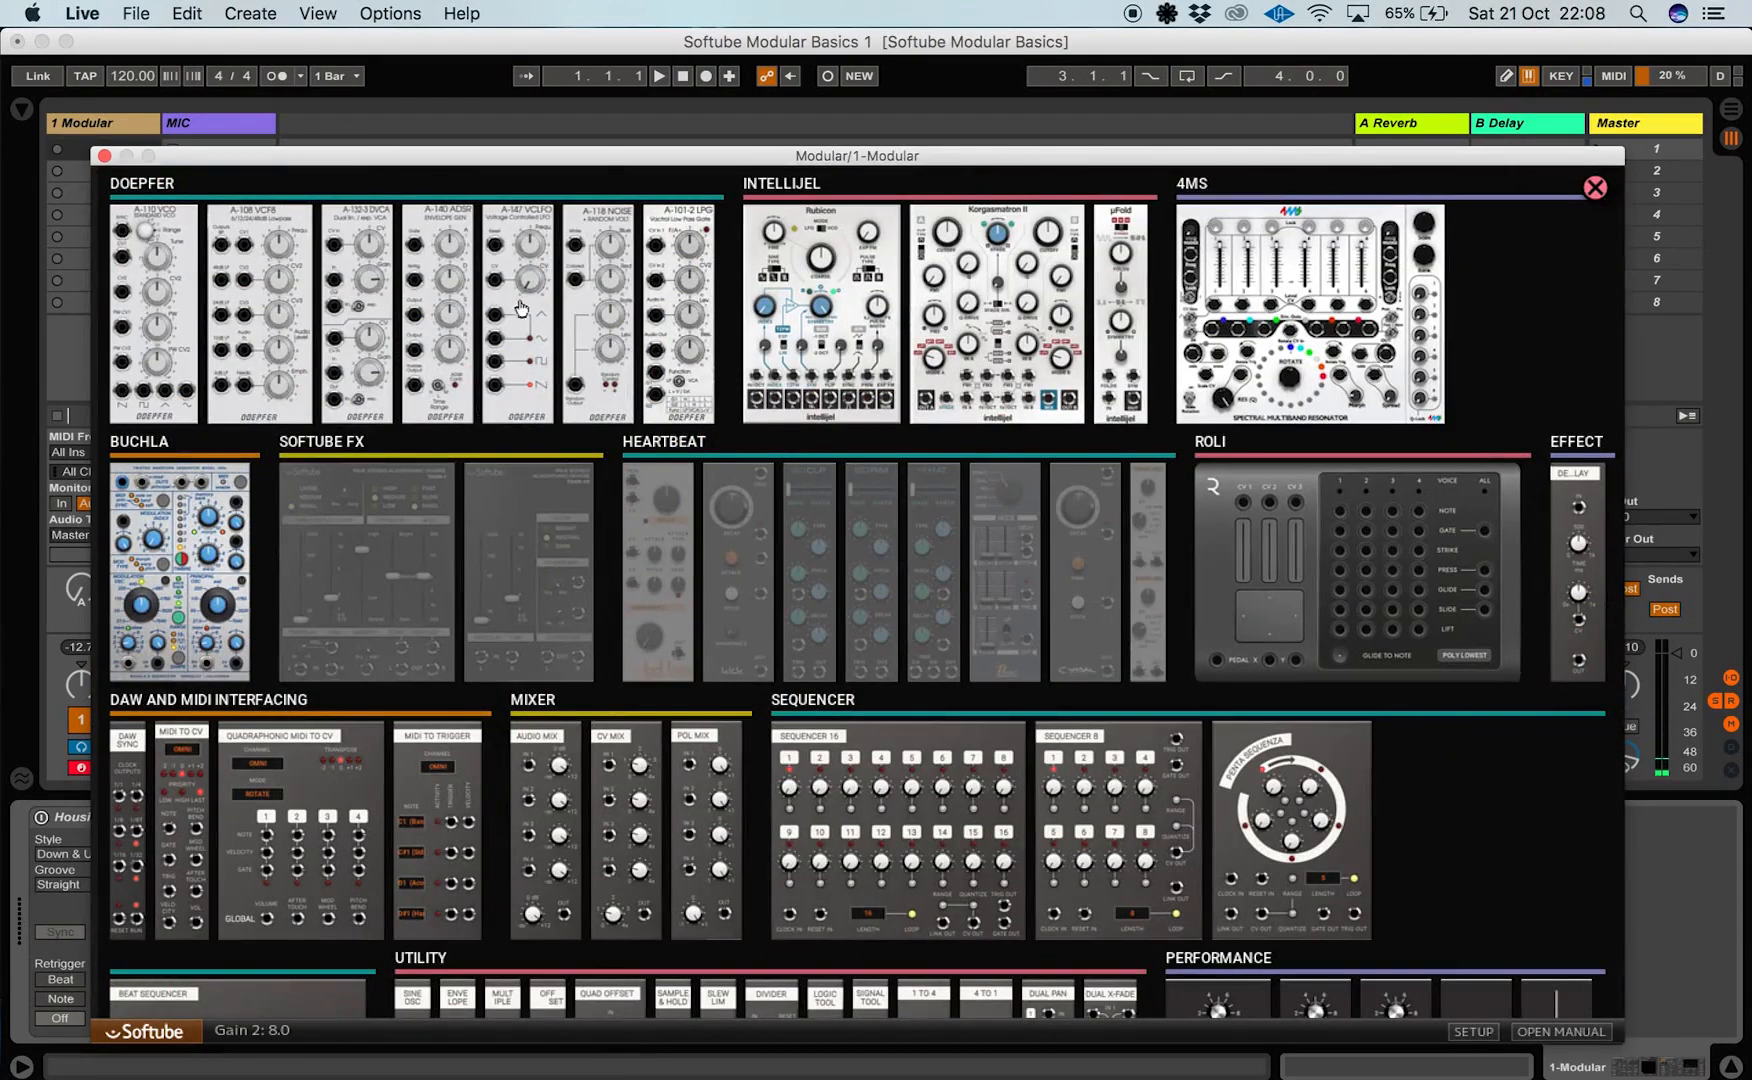
mouse_move(518, 304)
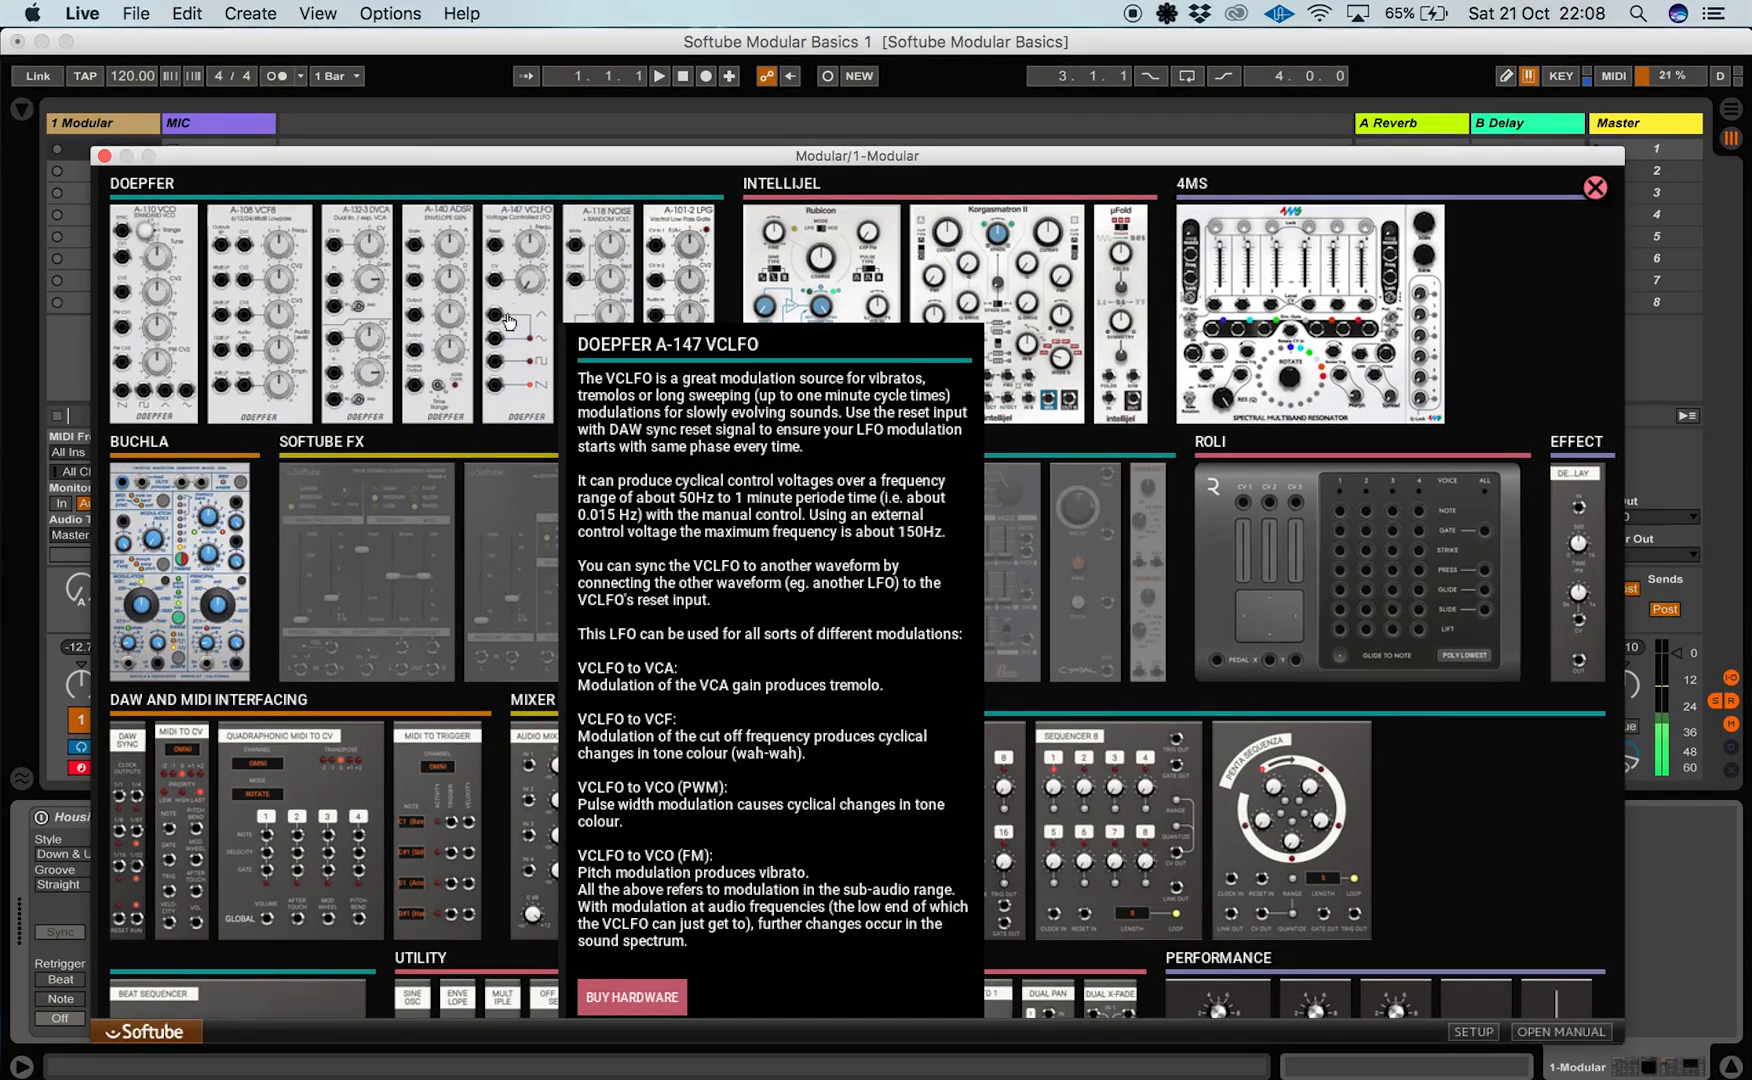
left_click(524, 302)
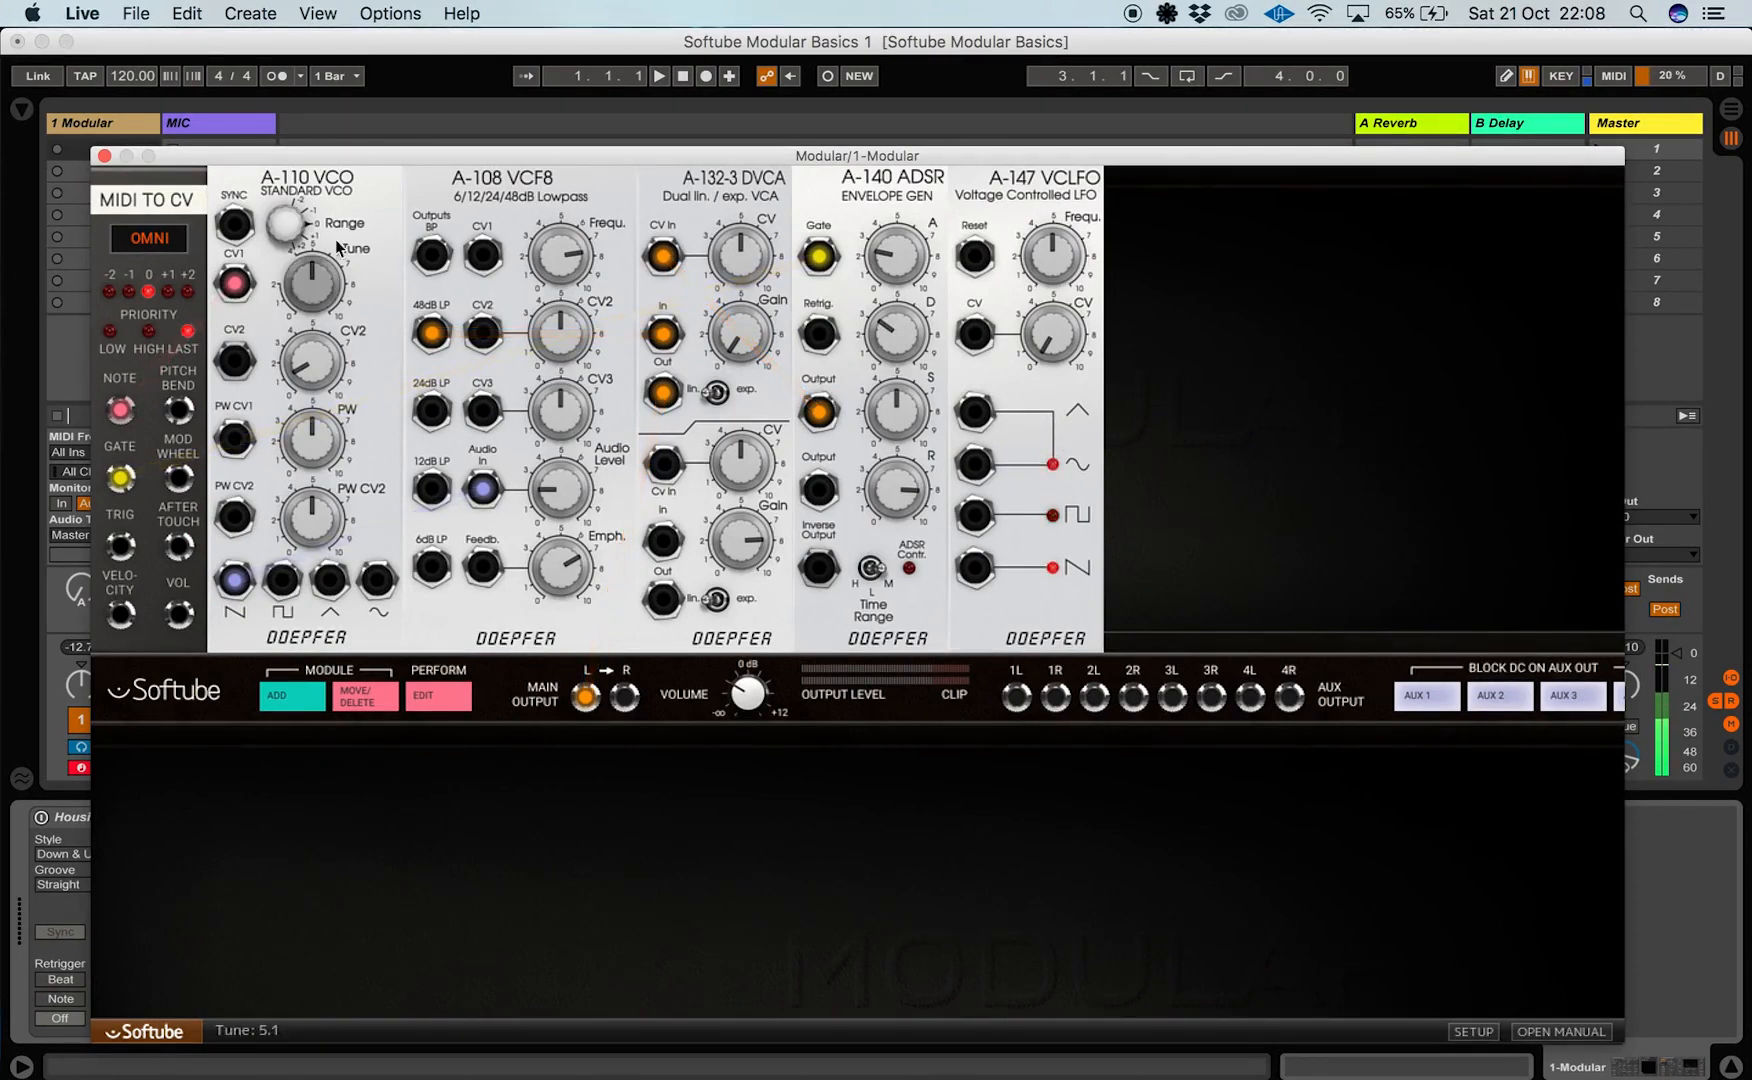
Replace the first VCA's cable into the left main output with the VCLFO's triangle output
left_click_drag(662, 392, 624, 606)
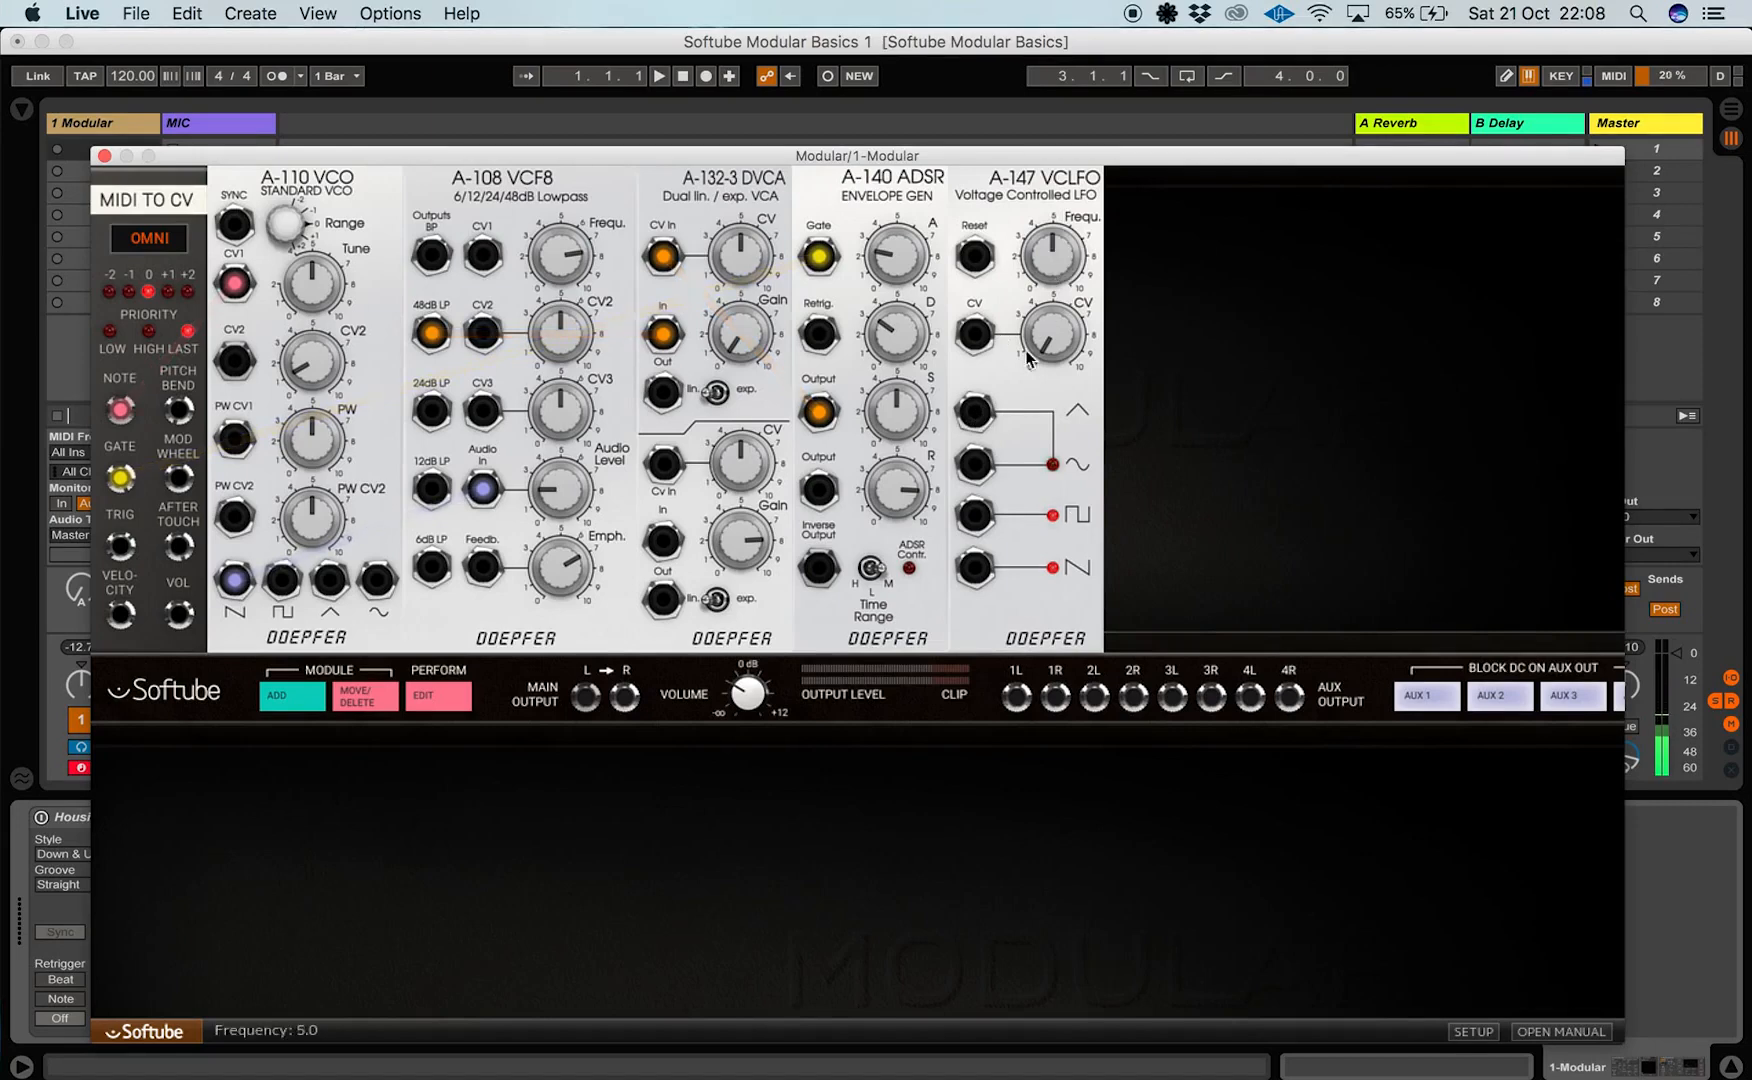
left_click_drag(976, 414, 586, 697)
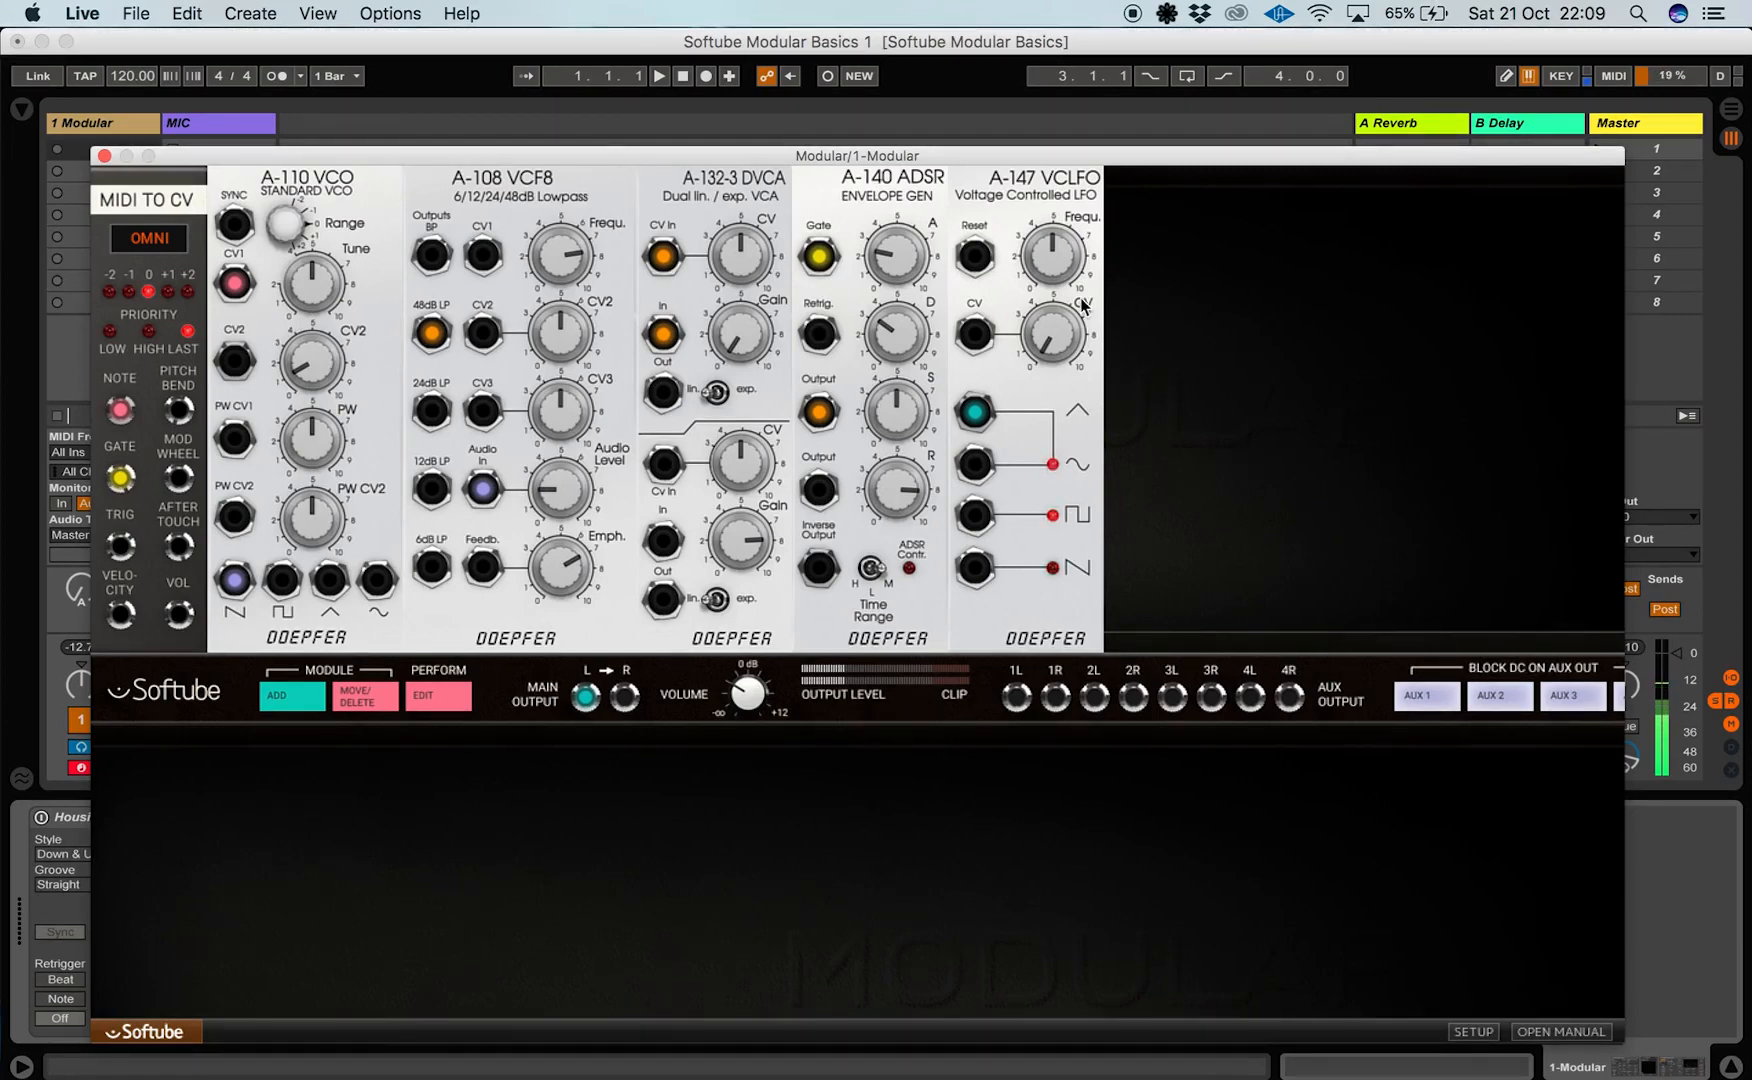
mouse_move(1046, 270)
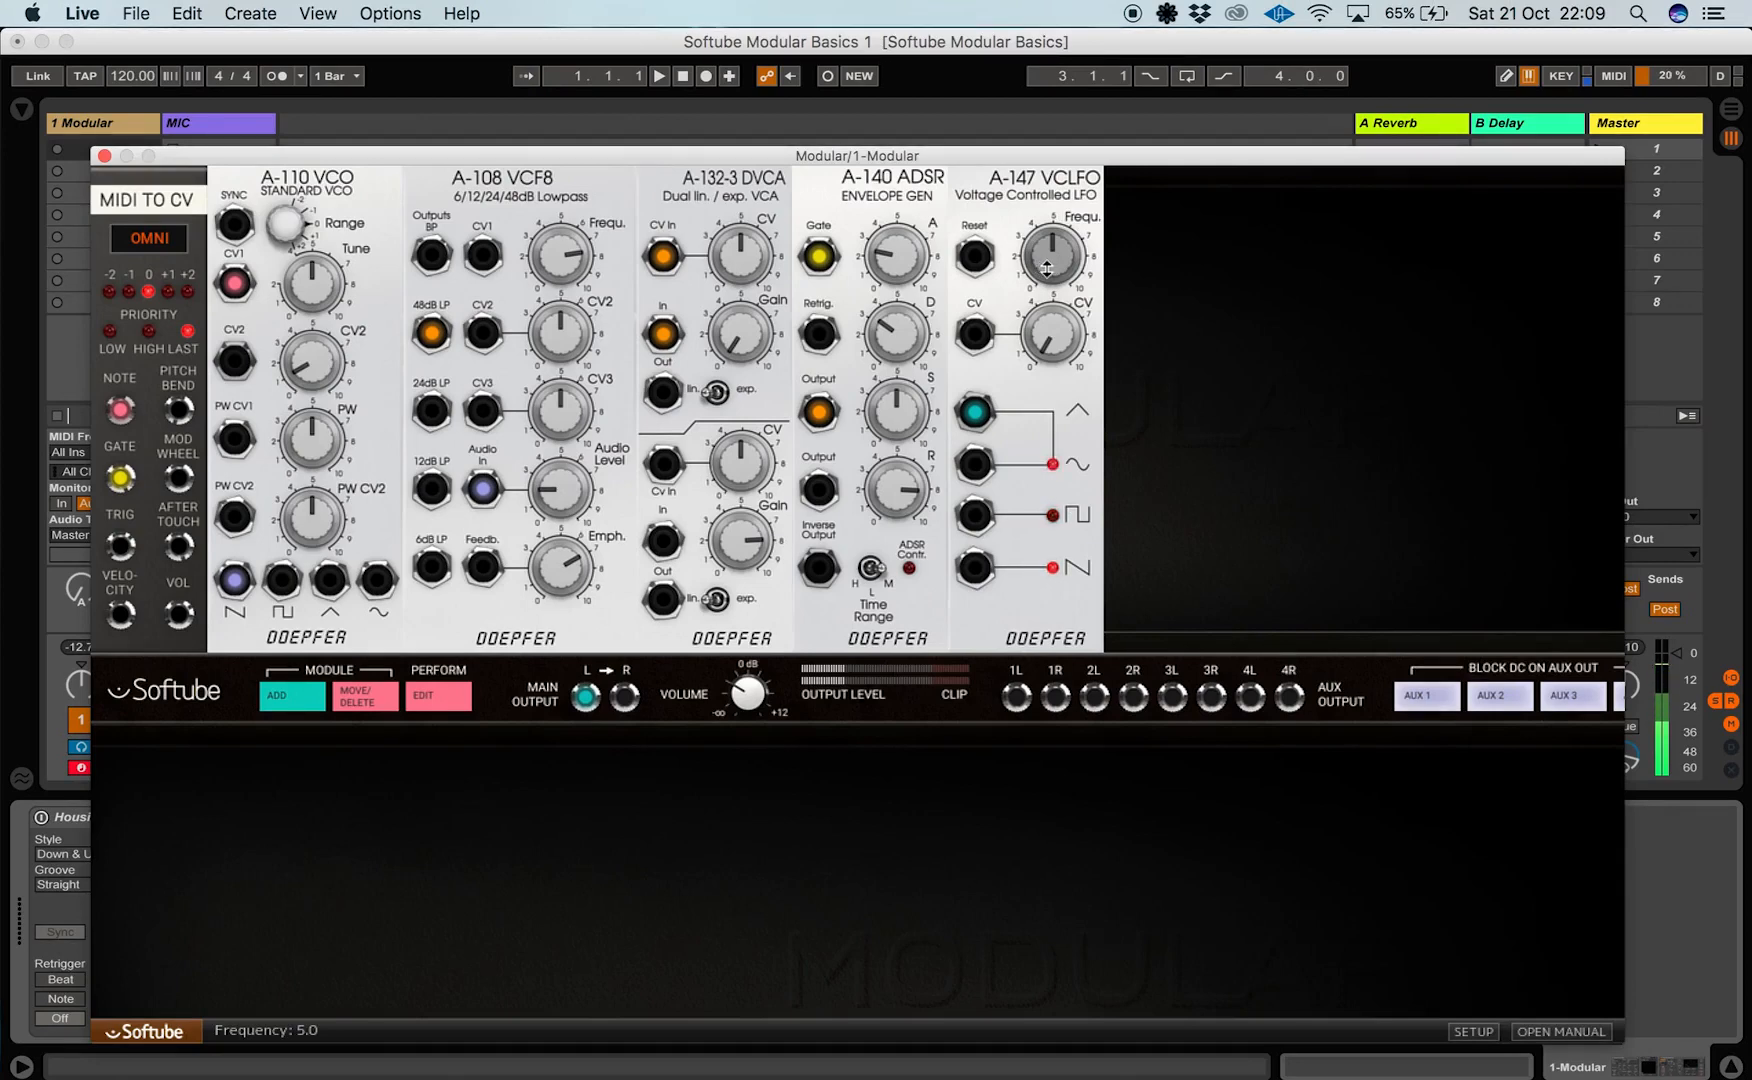
Audition the VCLFO's Frequency at 6.7, return it to 5.2 and unplug the LFO from the main output
left_click_drag(1046, 268, 1113, 342)
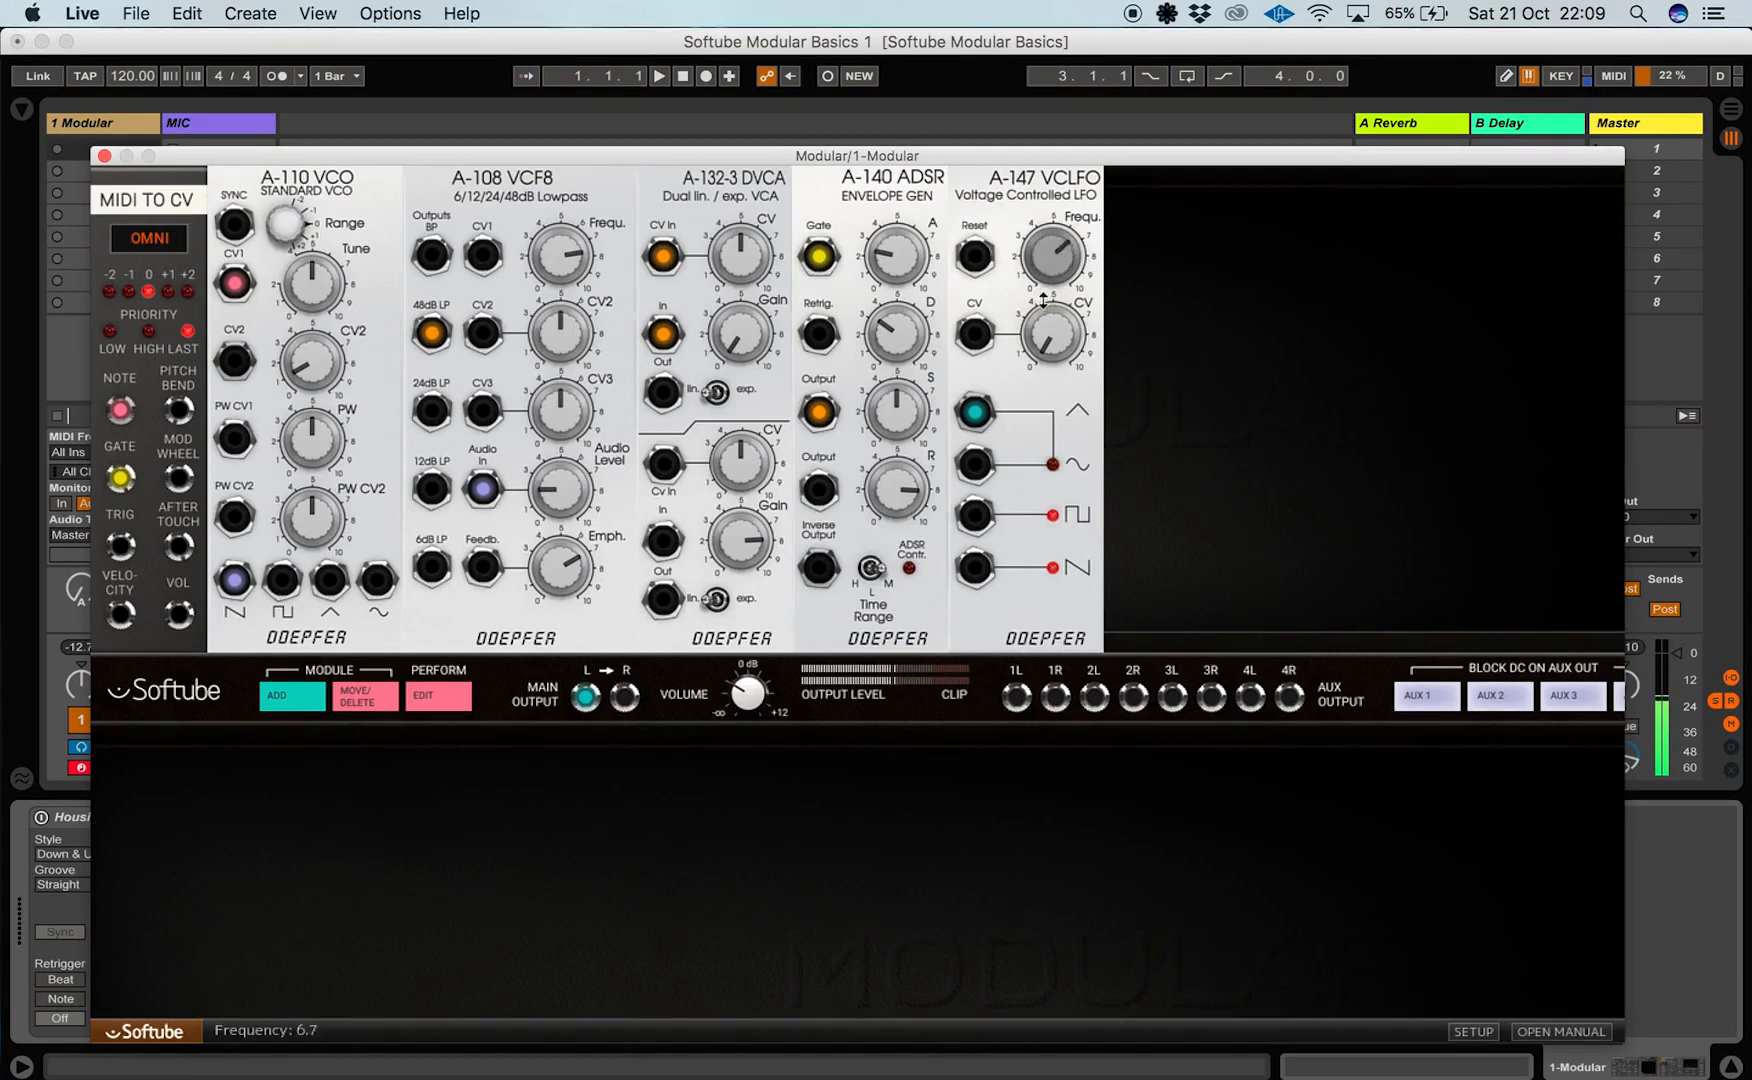
left_click_drag(1043, 300, 1060, 376)
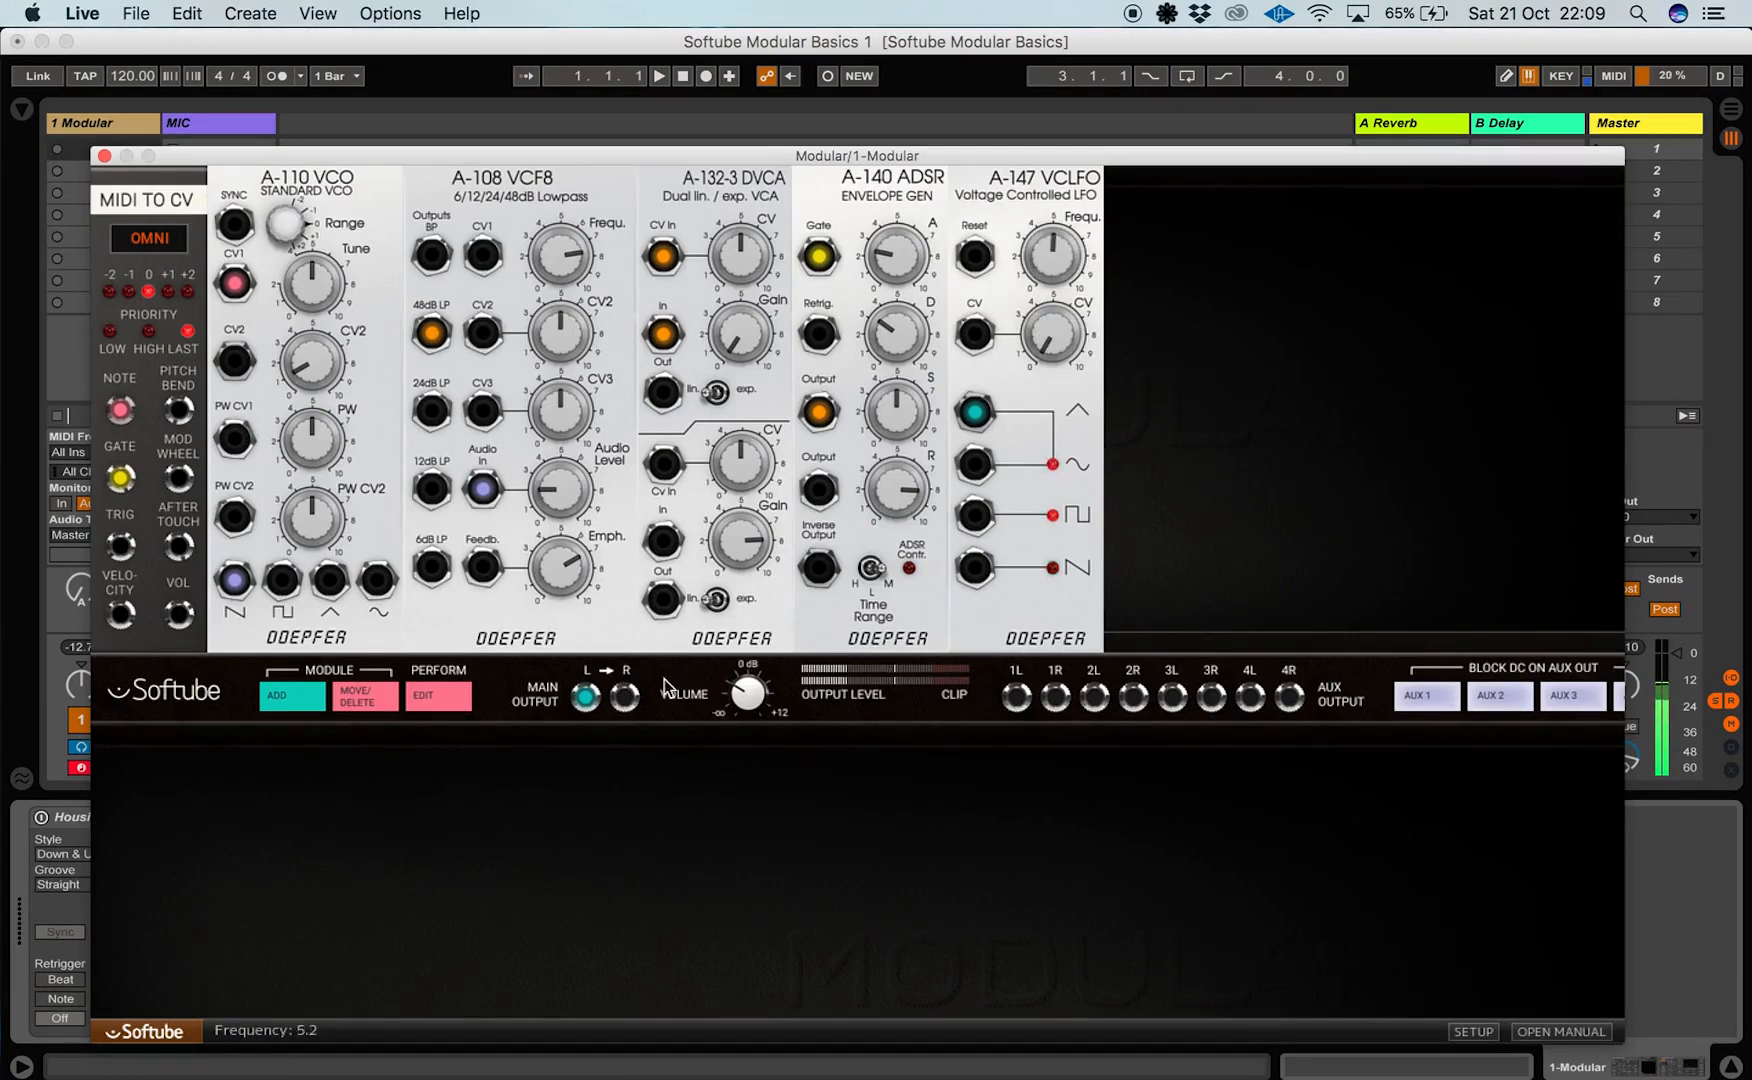
left_click_drag(585, 695, 1185, 463)
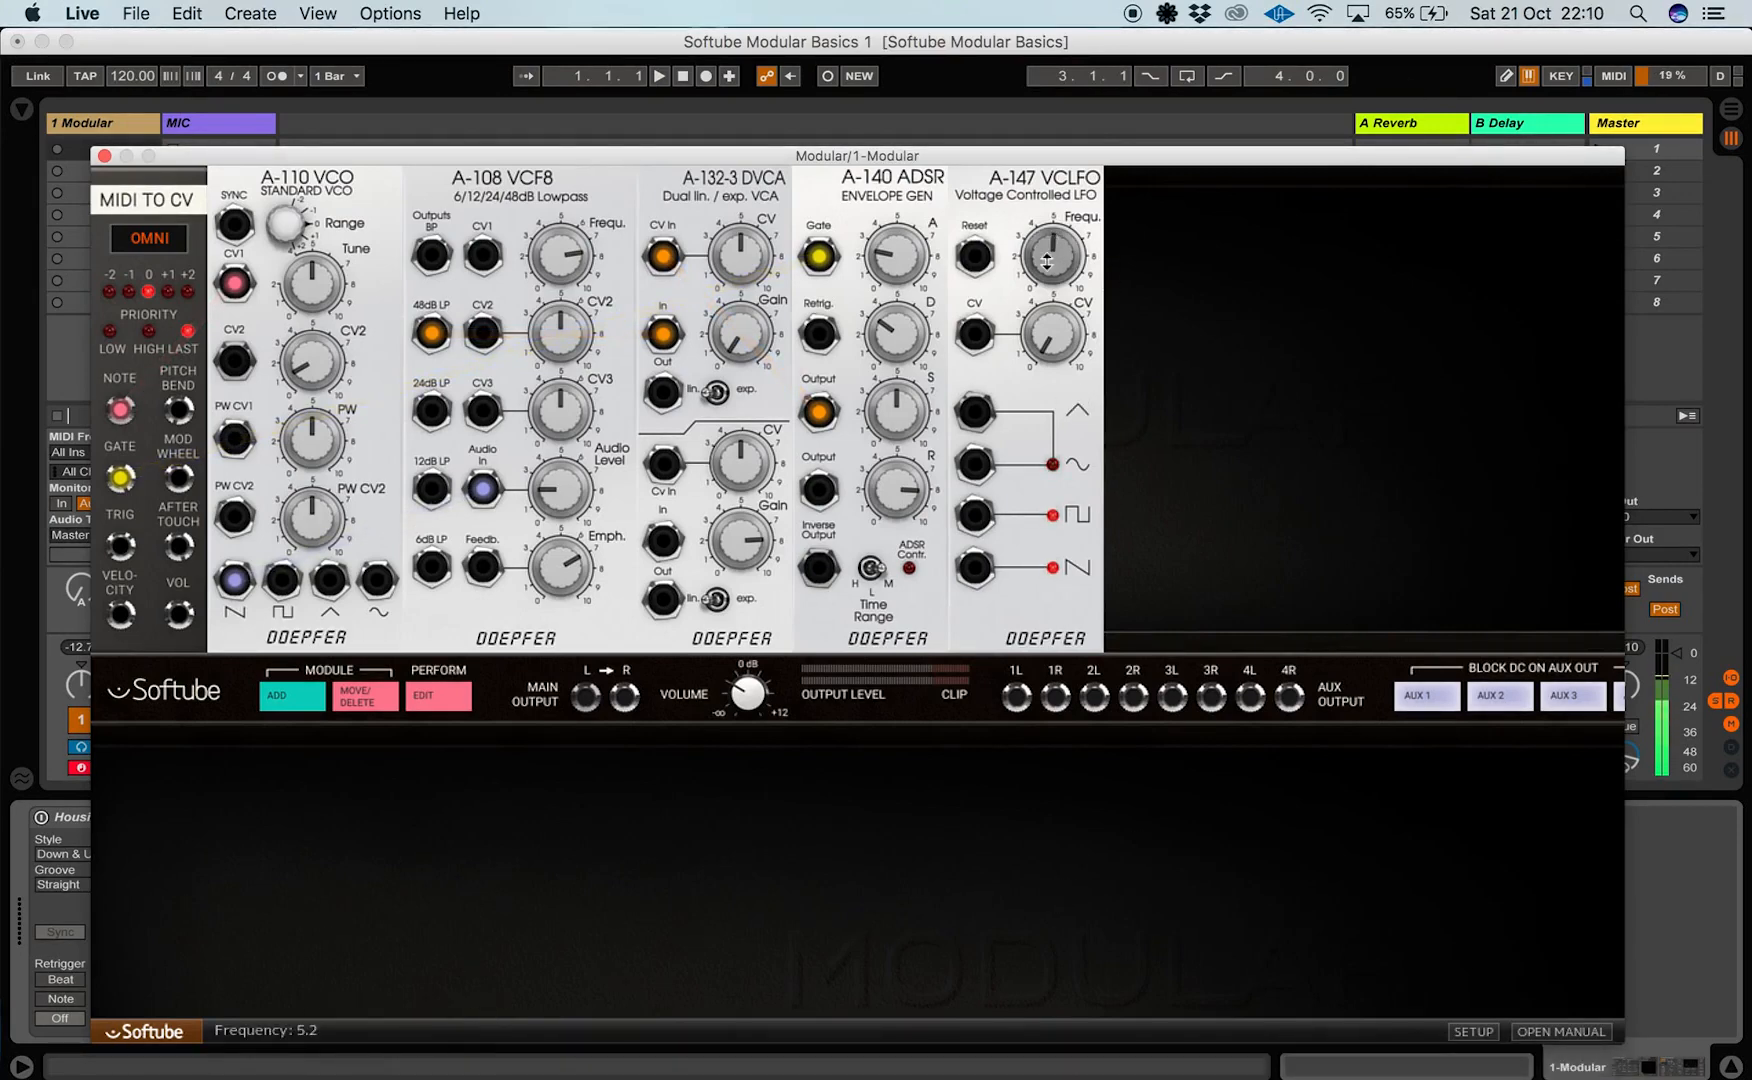
Try the VCLFO's Frequency at 7.7, then lower it to 4.1
left_click_drag(1046, 262, 1046, 238)
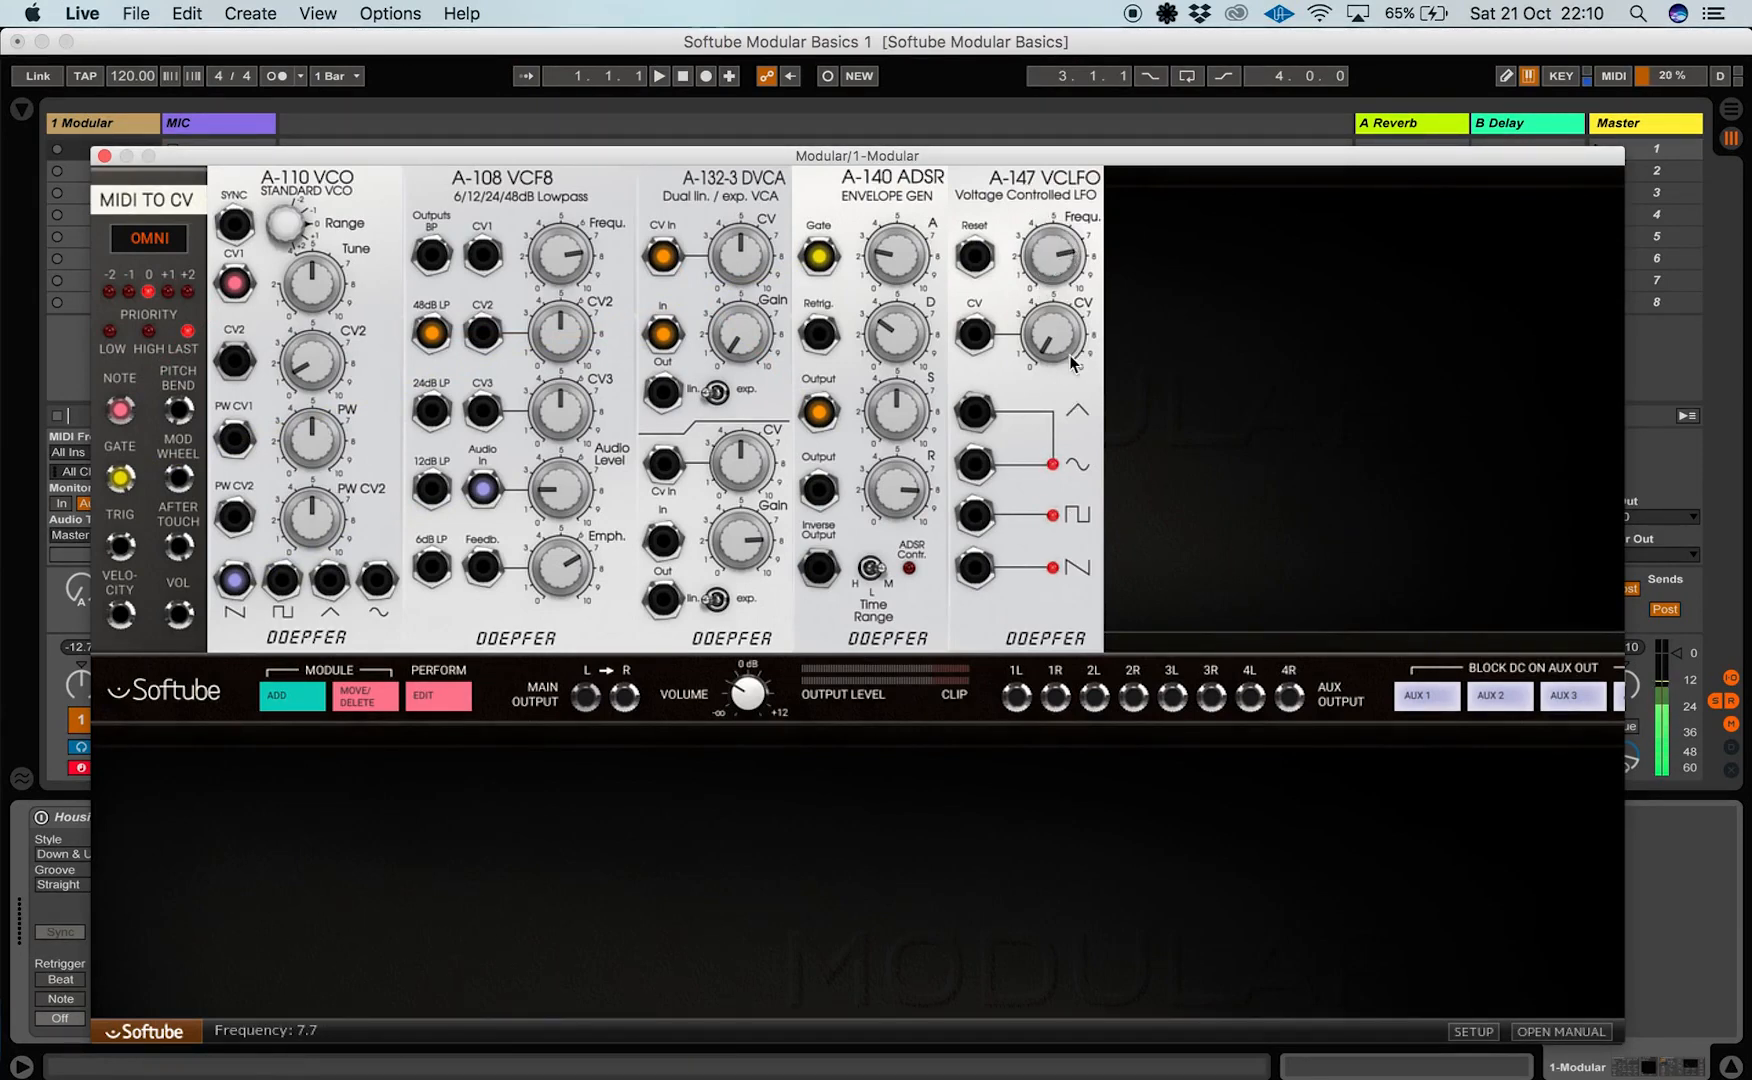
left_click_drag(1073, 363, 1042, 383)
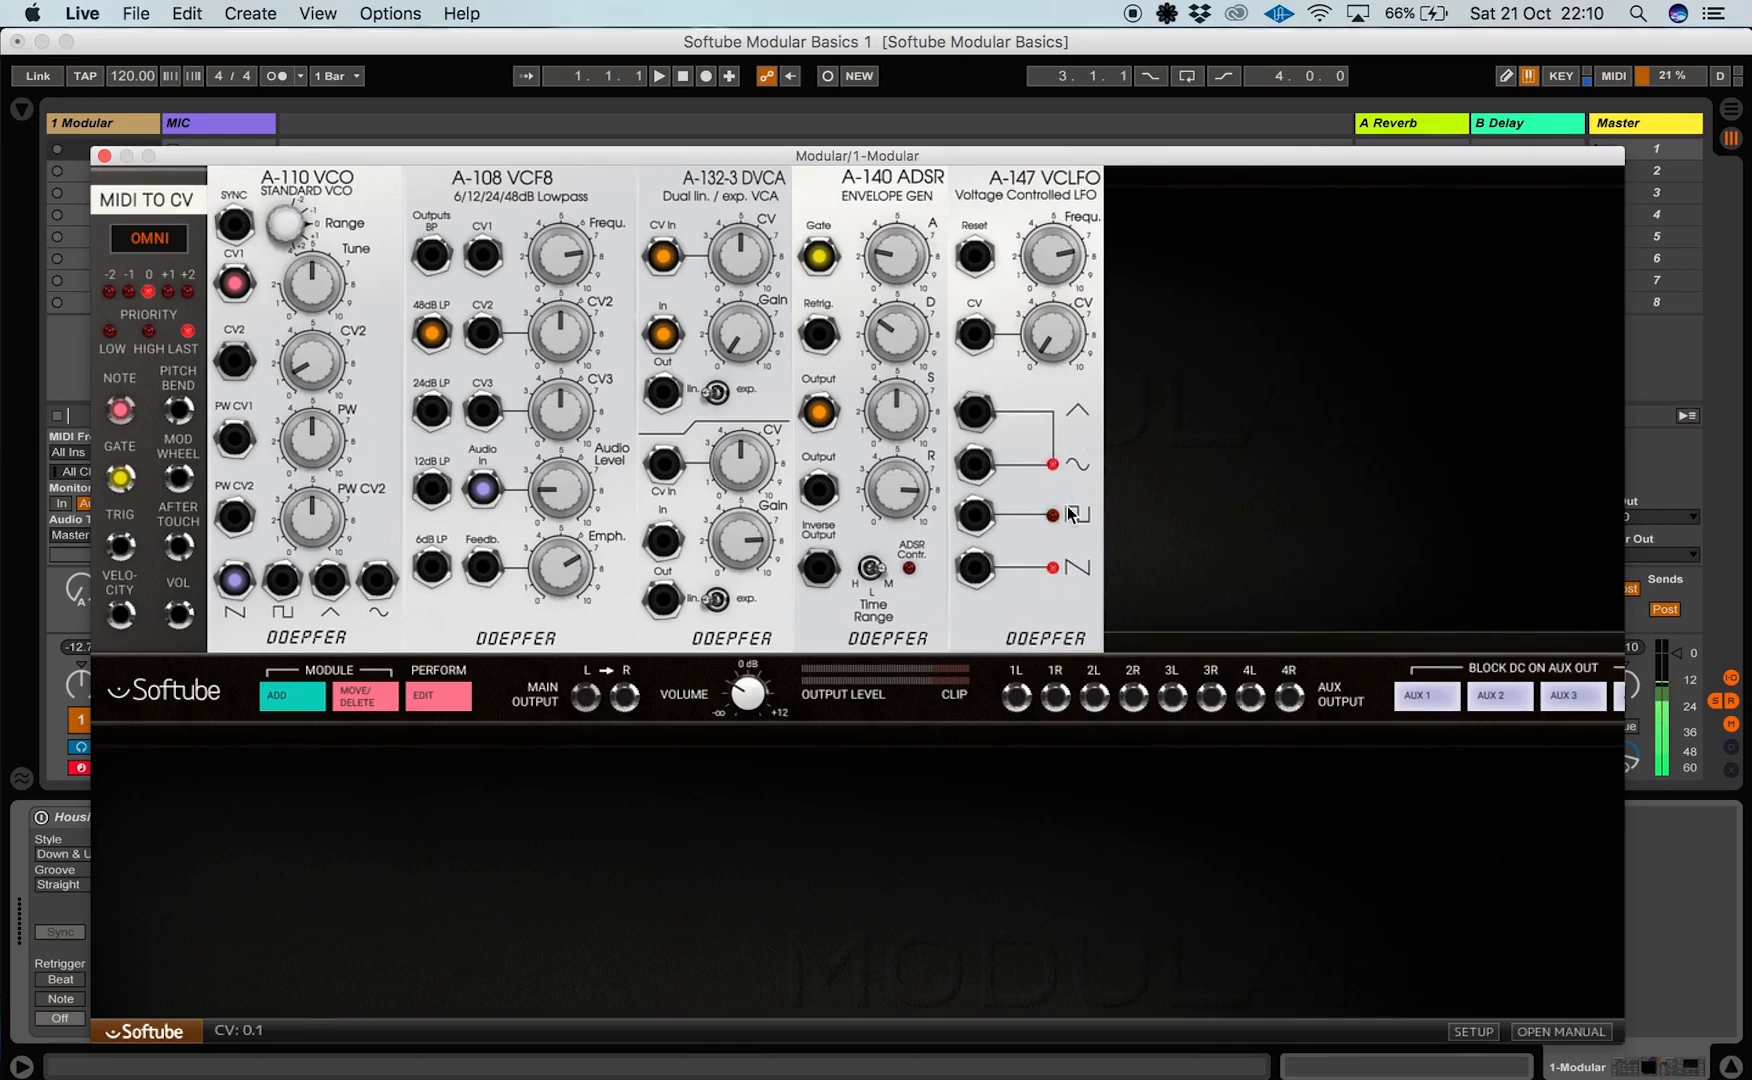
left_click_drag(1050, 235, 1038, 300)
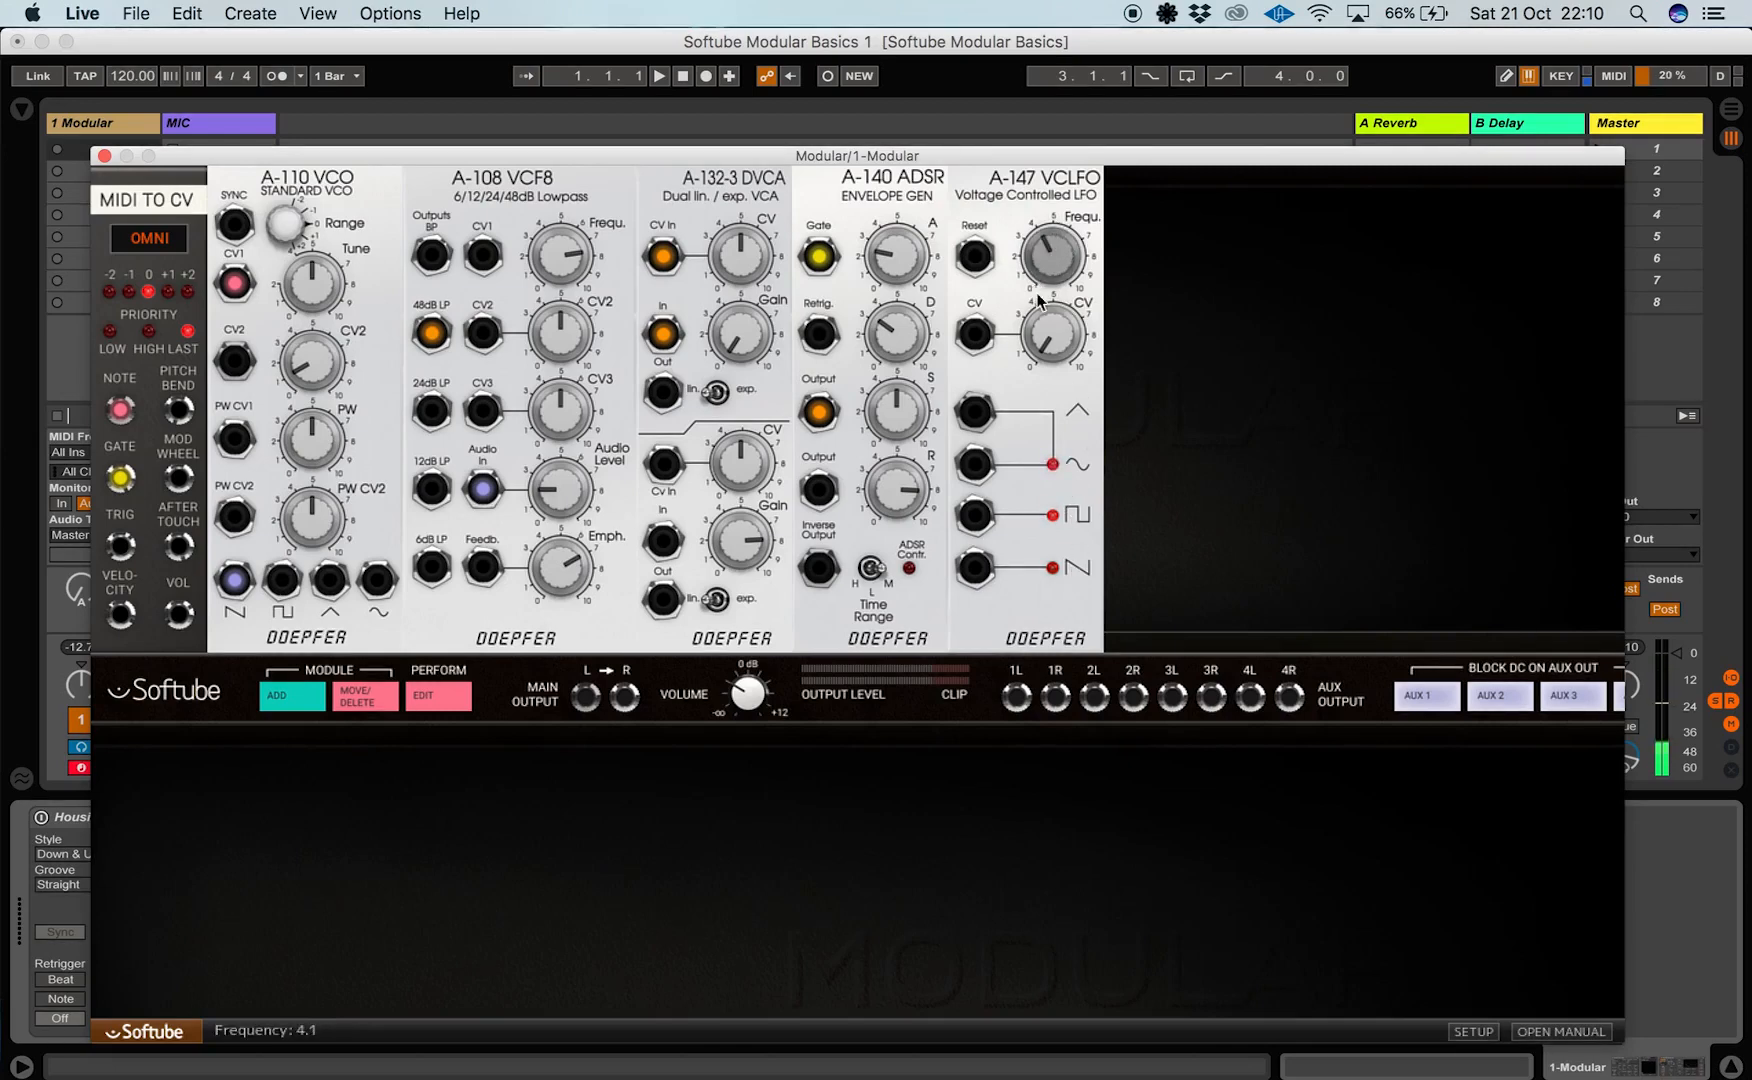
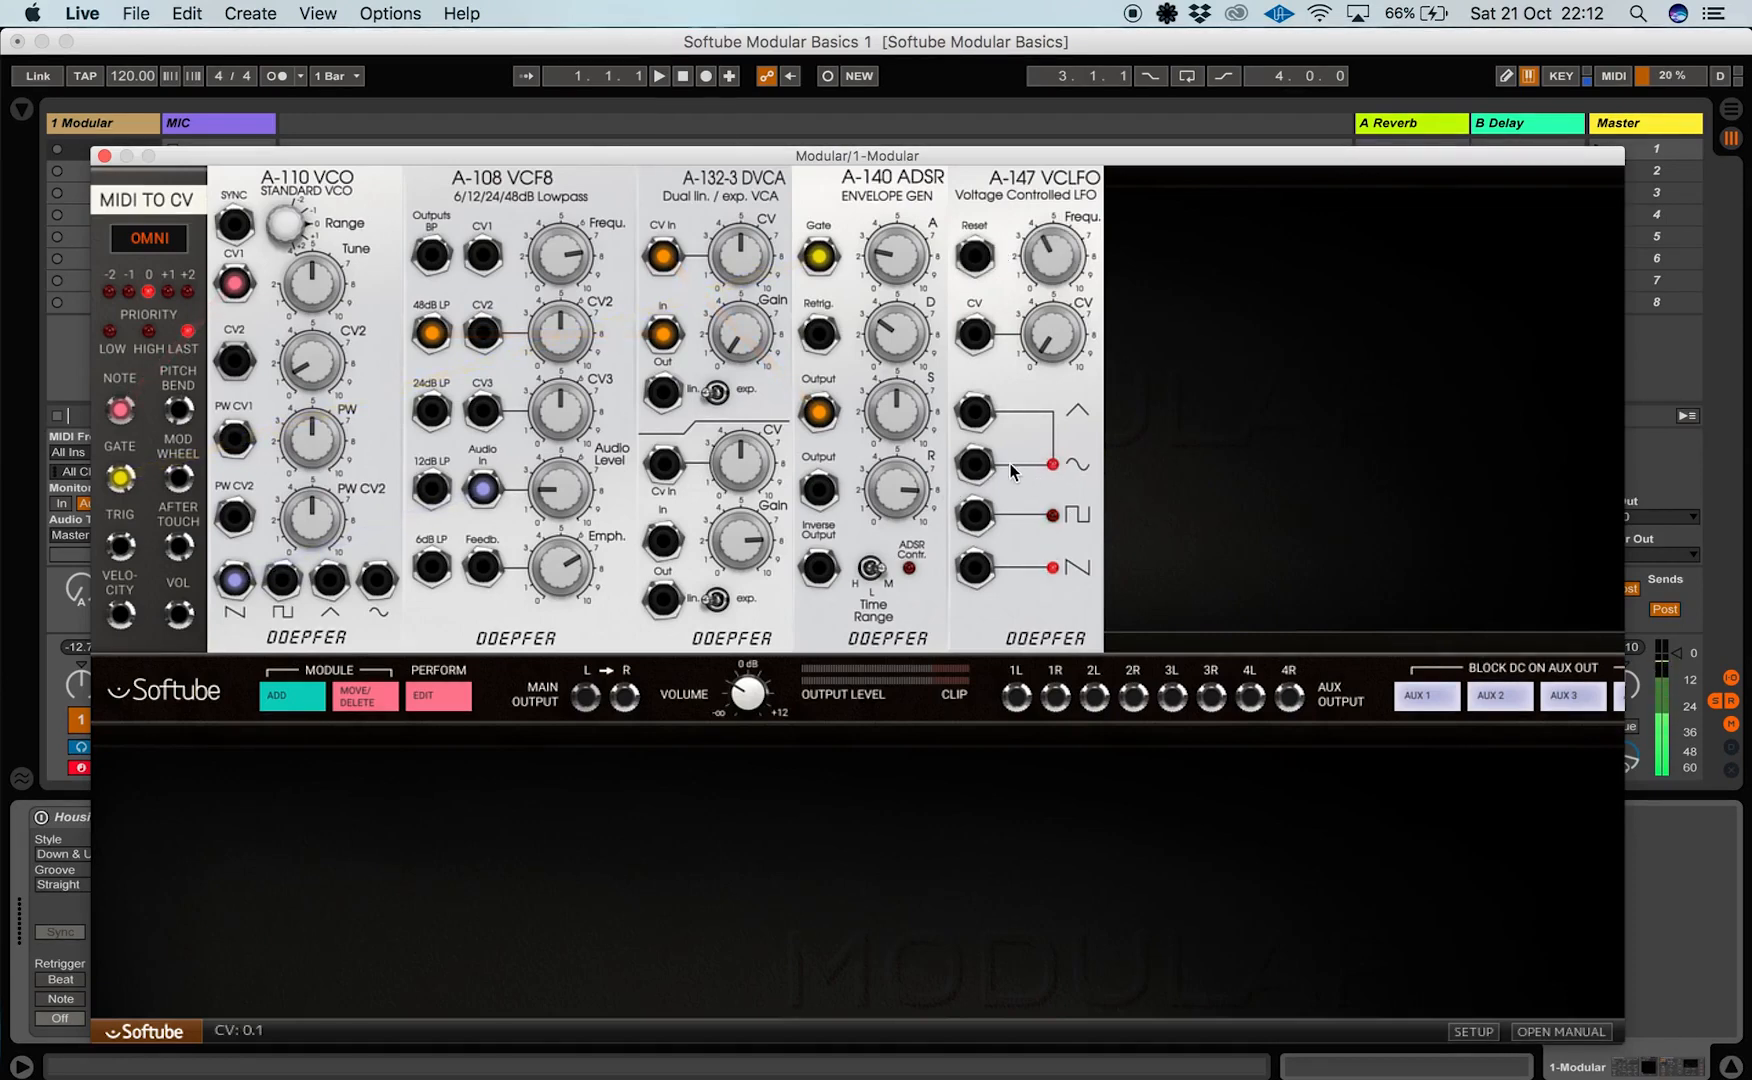
Patch the VCLFO's sine output to the VCO's CV2 and reconnect the first VCA's Out to the left main output
left_click_drag(975, 464, 234, 368)
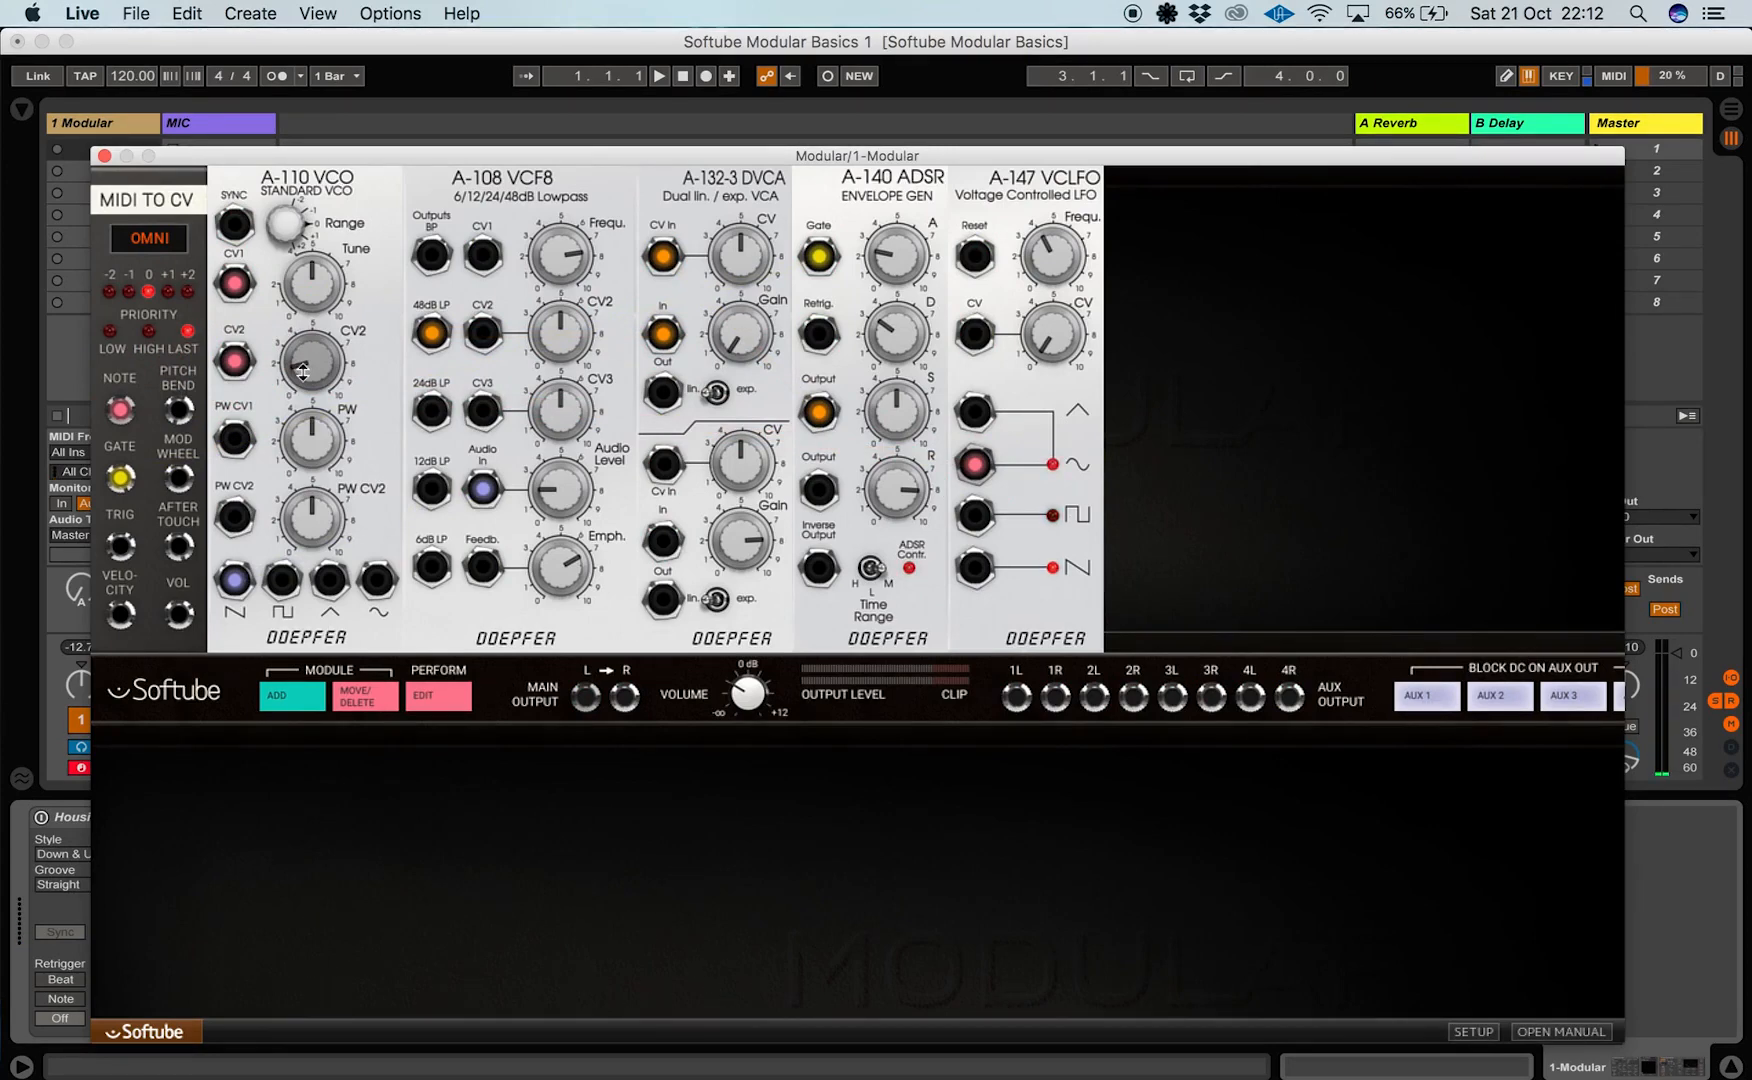
left_click_drag(662, 392, 588, 707)
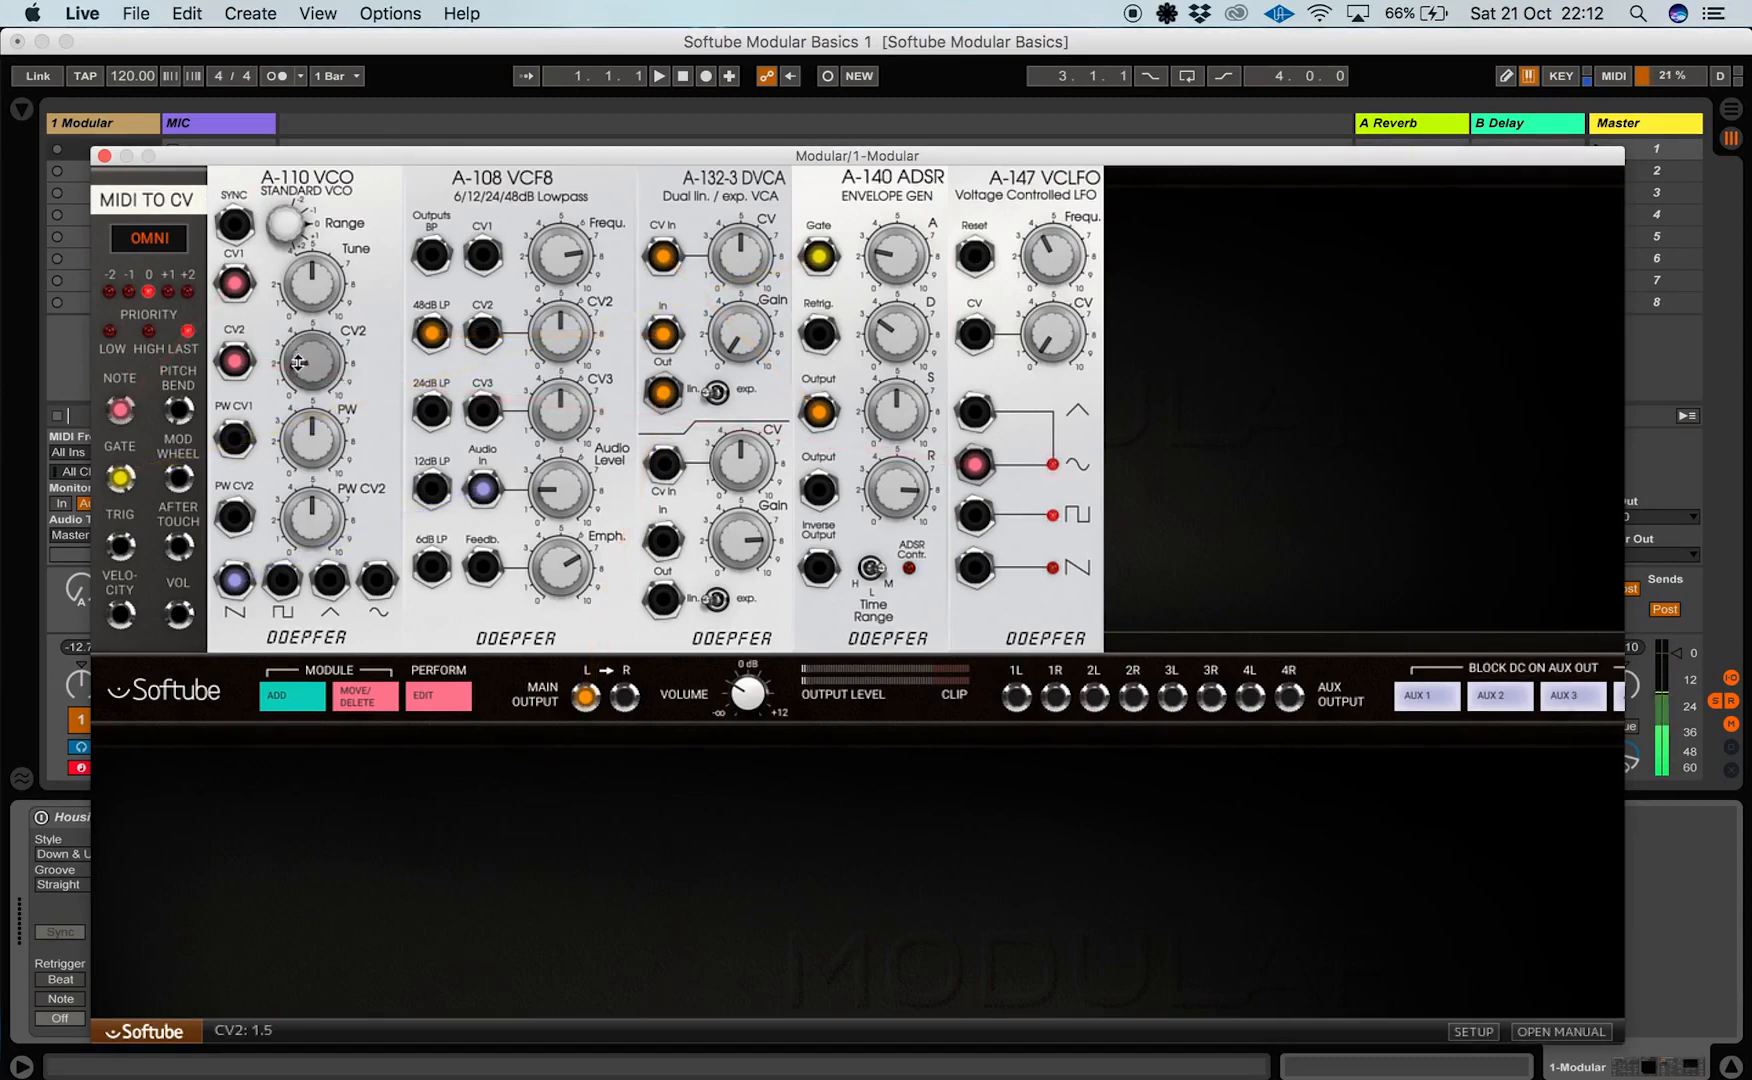
Adjust the vibrato by setting the VCO's CV2 amount to about 1 and raising the VCLFO's Frequency to about 6
left_click_drag(298, 364, 316, 404)
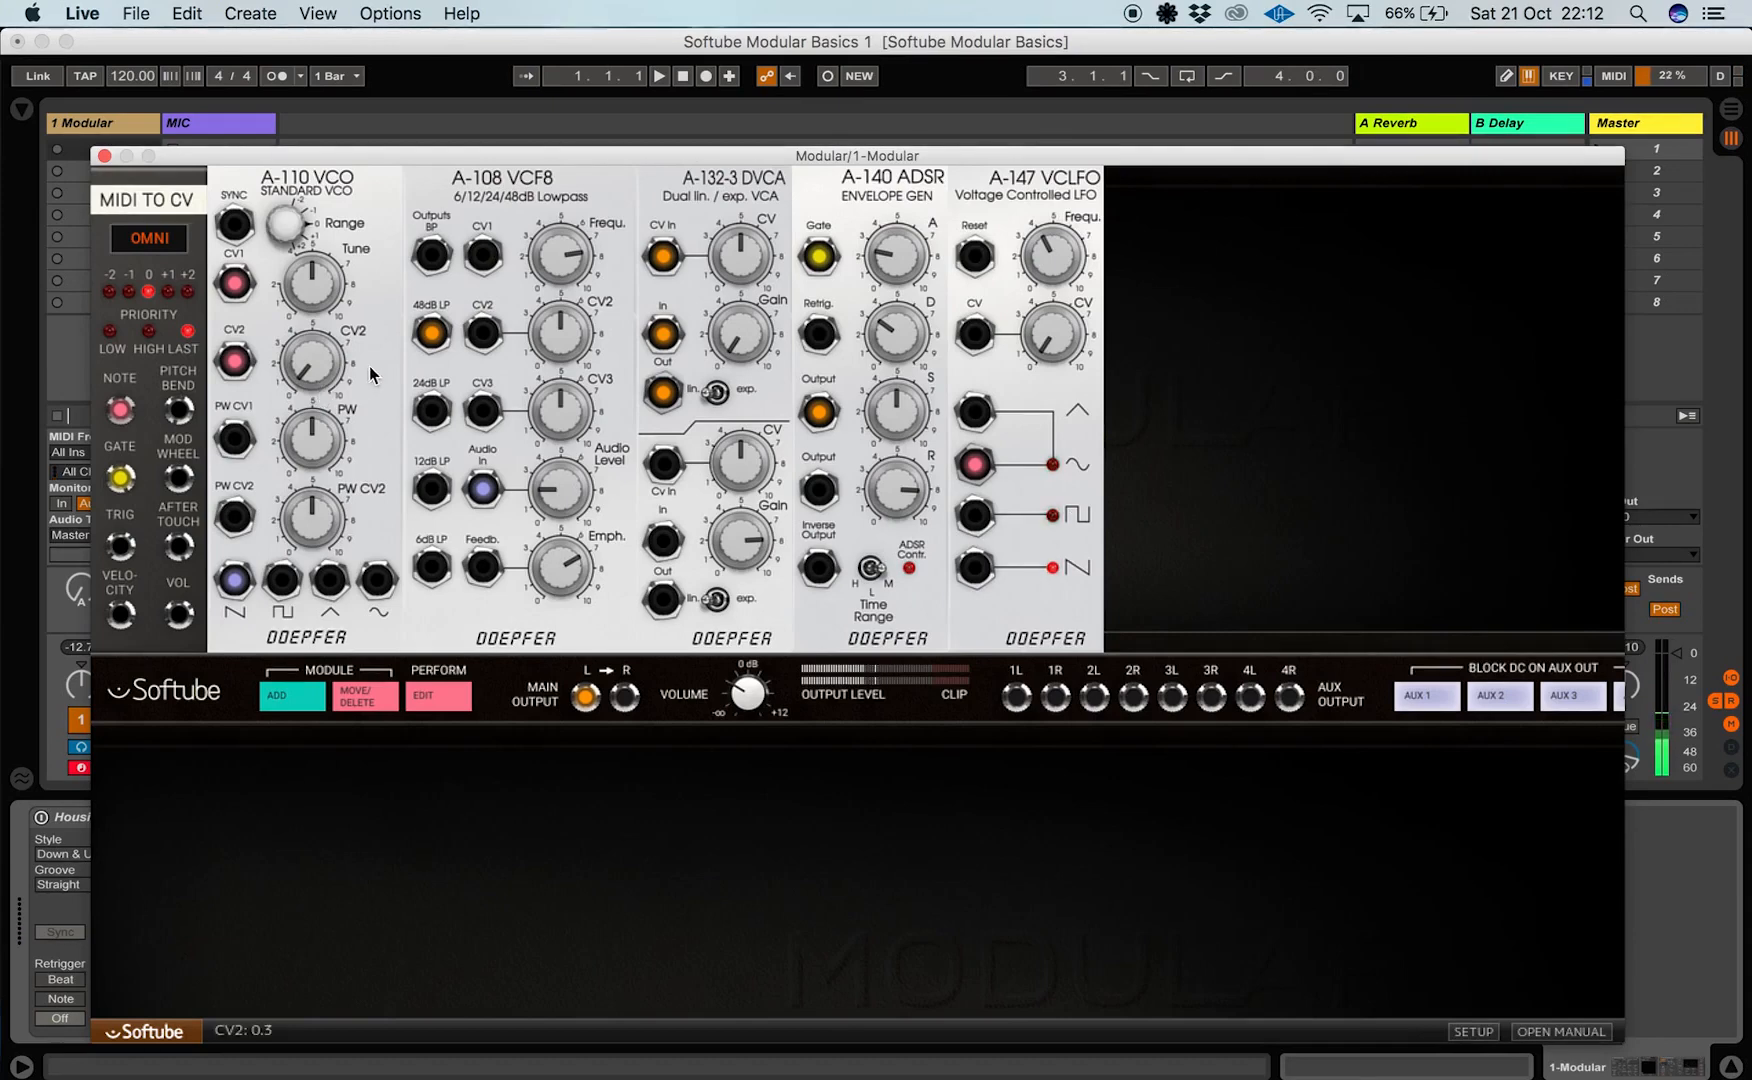
left_click_drag(305, 372, 298, 365)
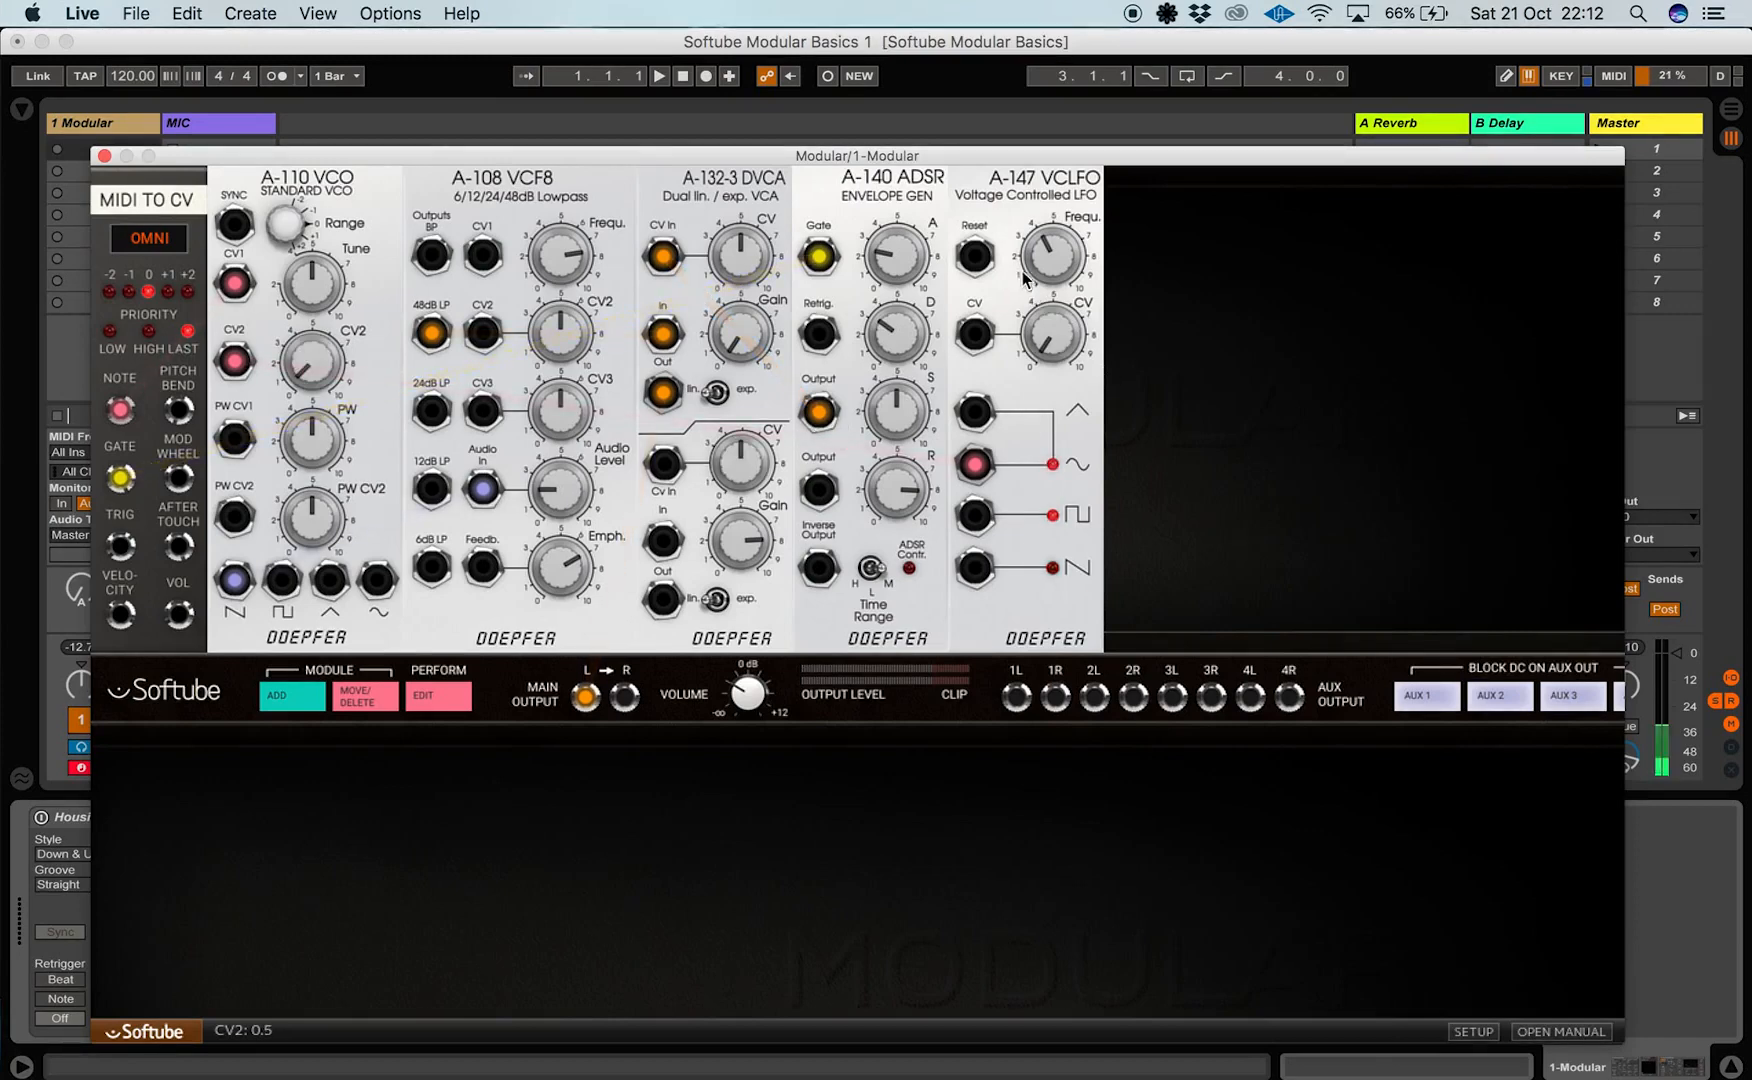
left_click_drag(1045, 240, 1043, 225)
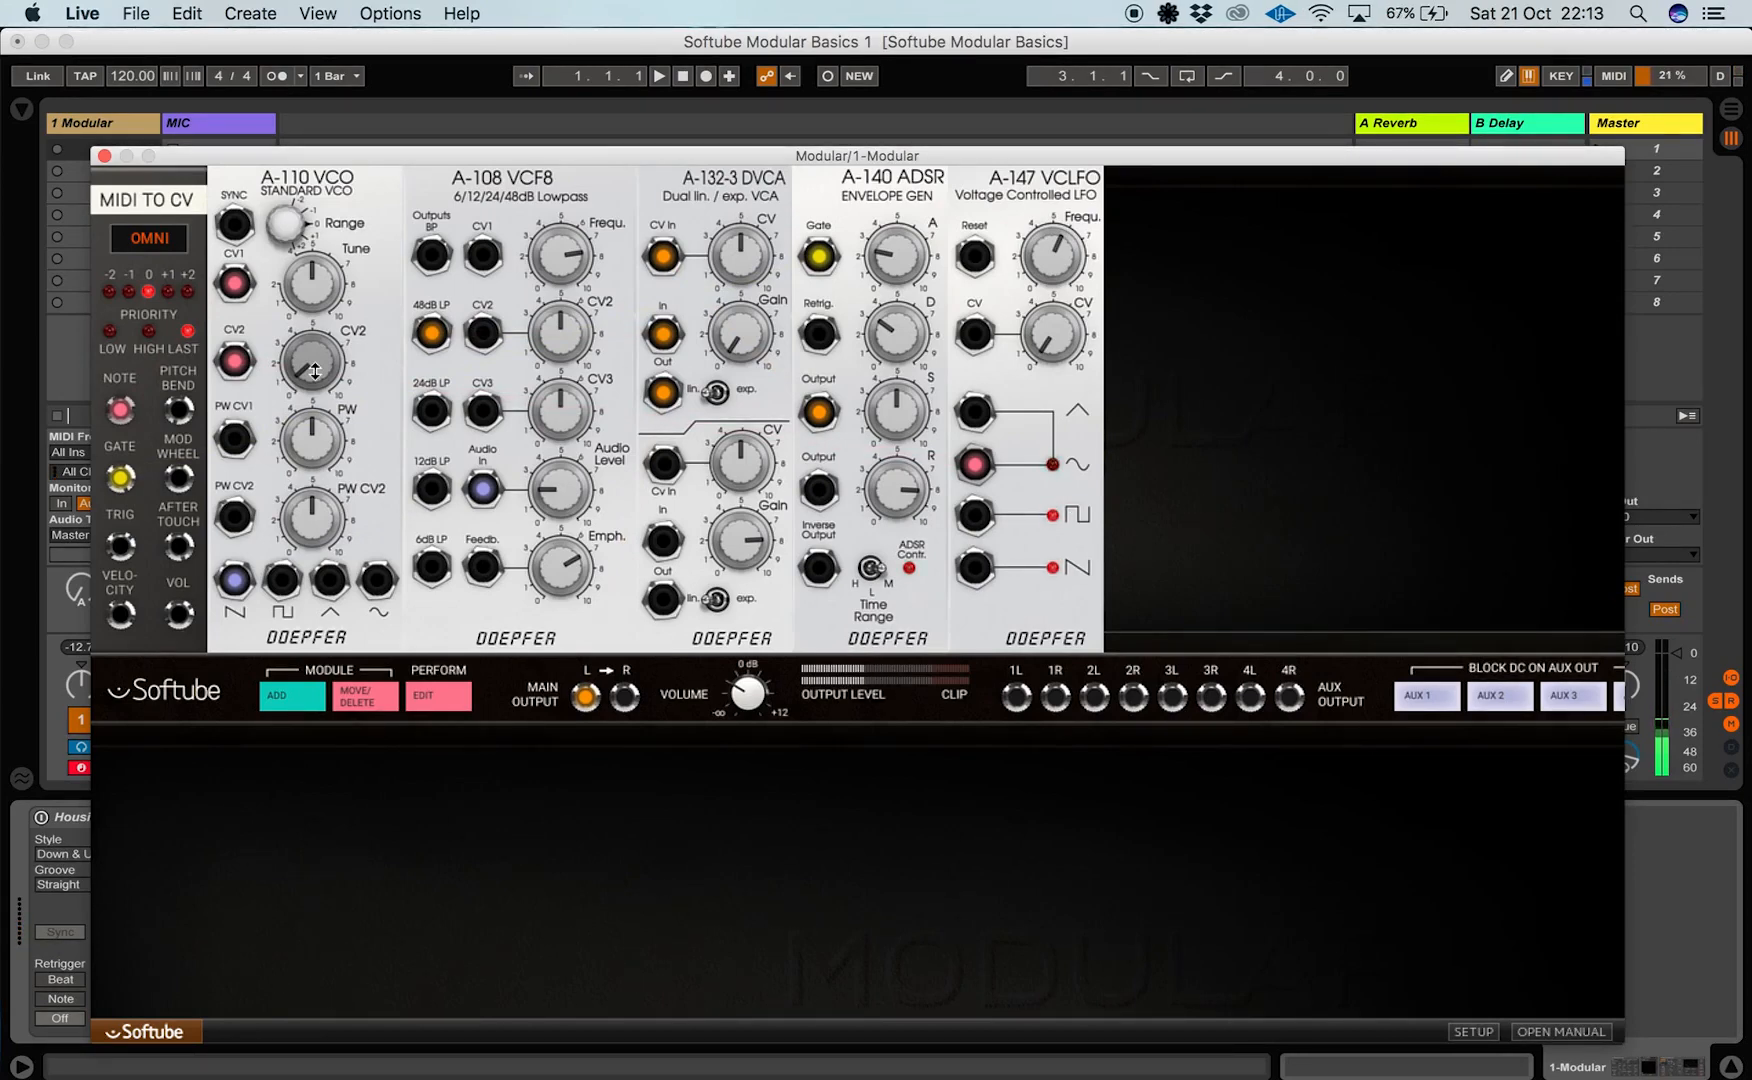
left_click_drag(315, 371, 294, 377)
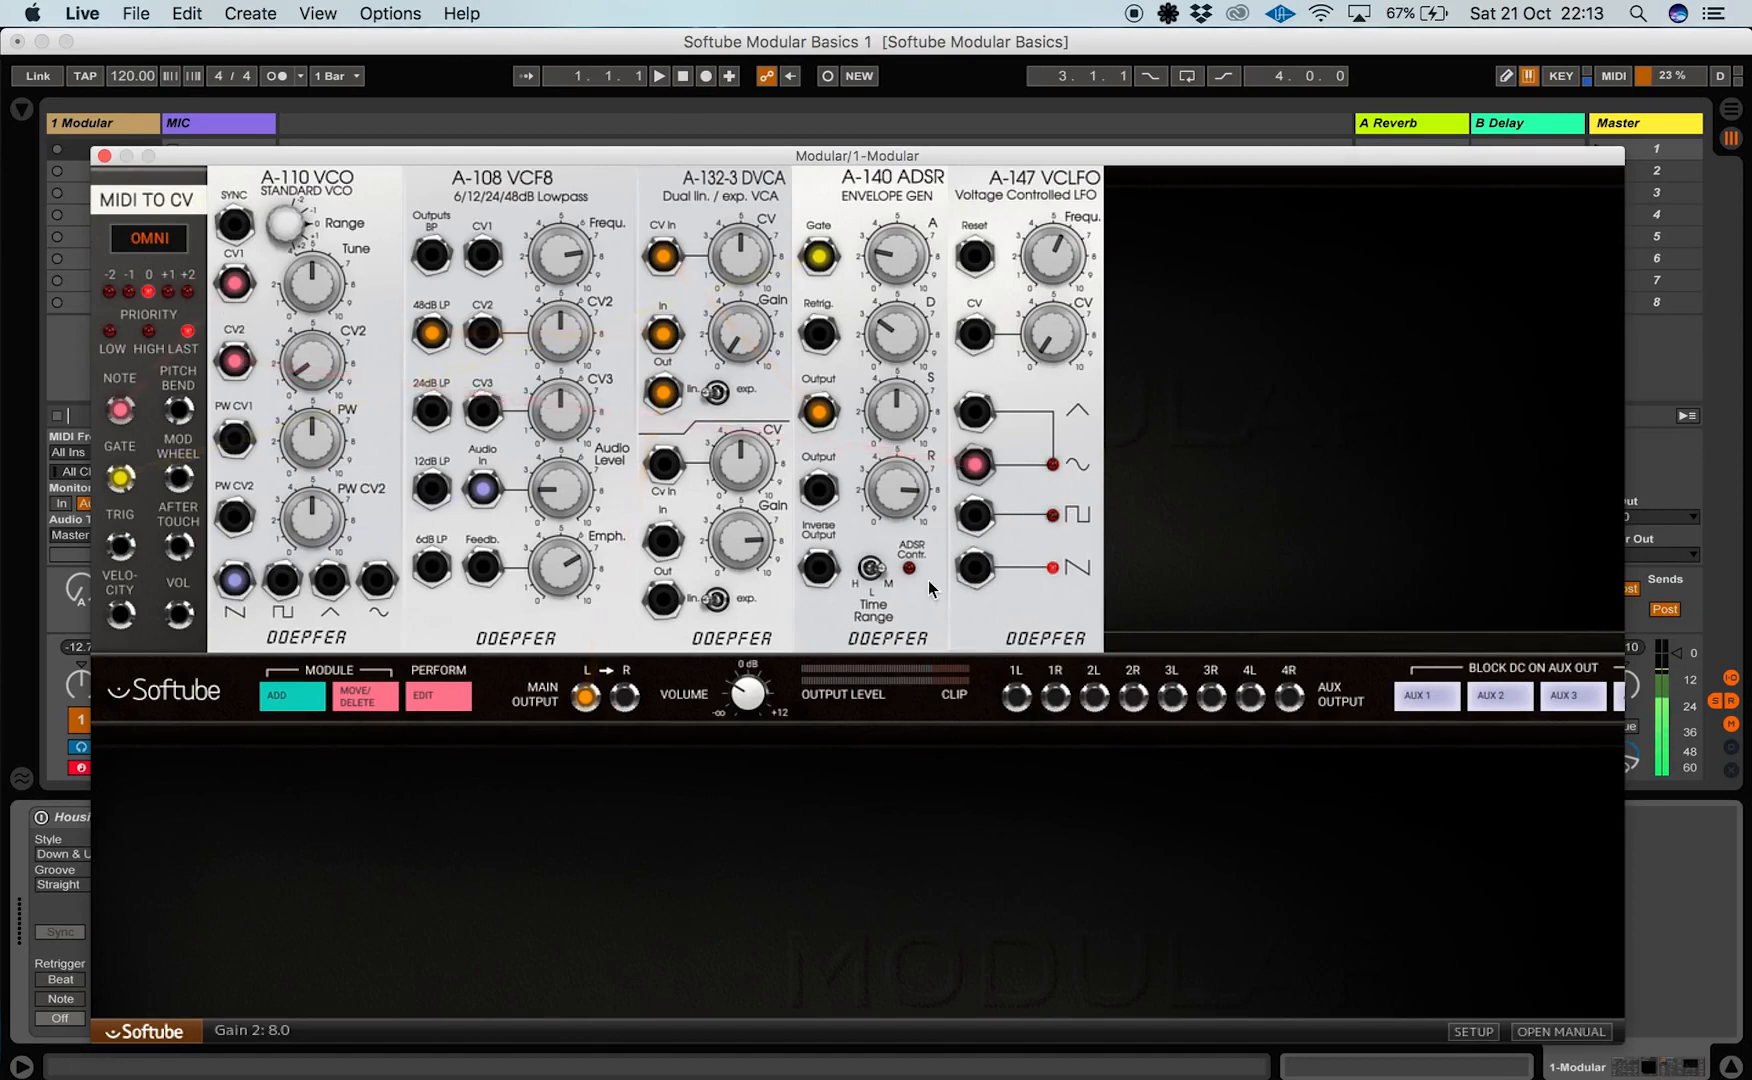
Patch the VCLFO's sawtooth output to the filter's CV1 and lower the filter's Frequency to about 7
left_click_drag(975, 567, 488, 267)
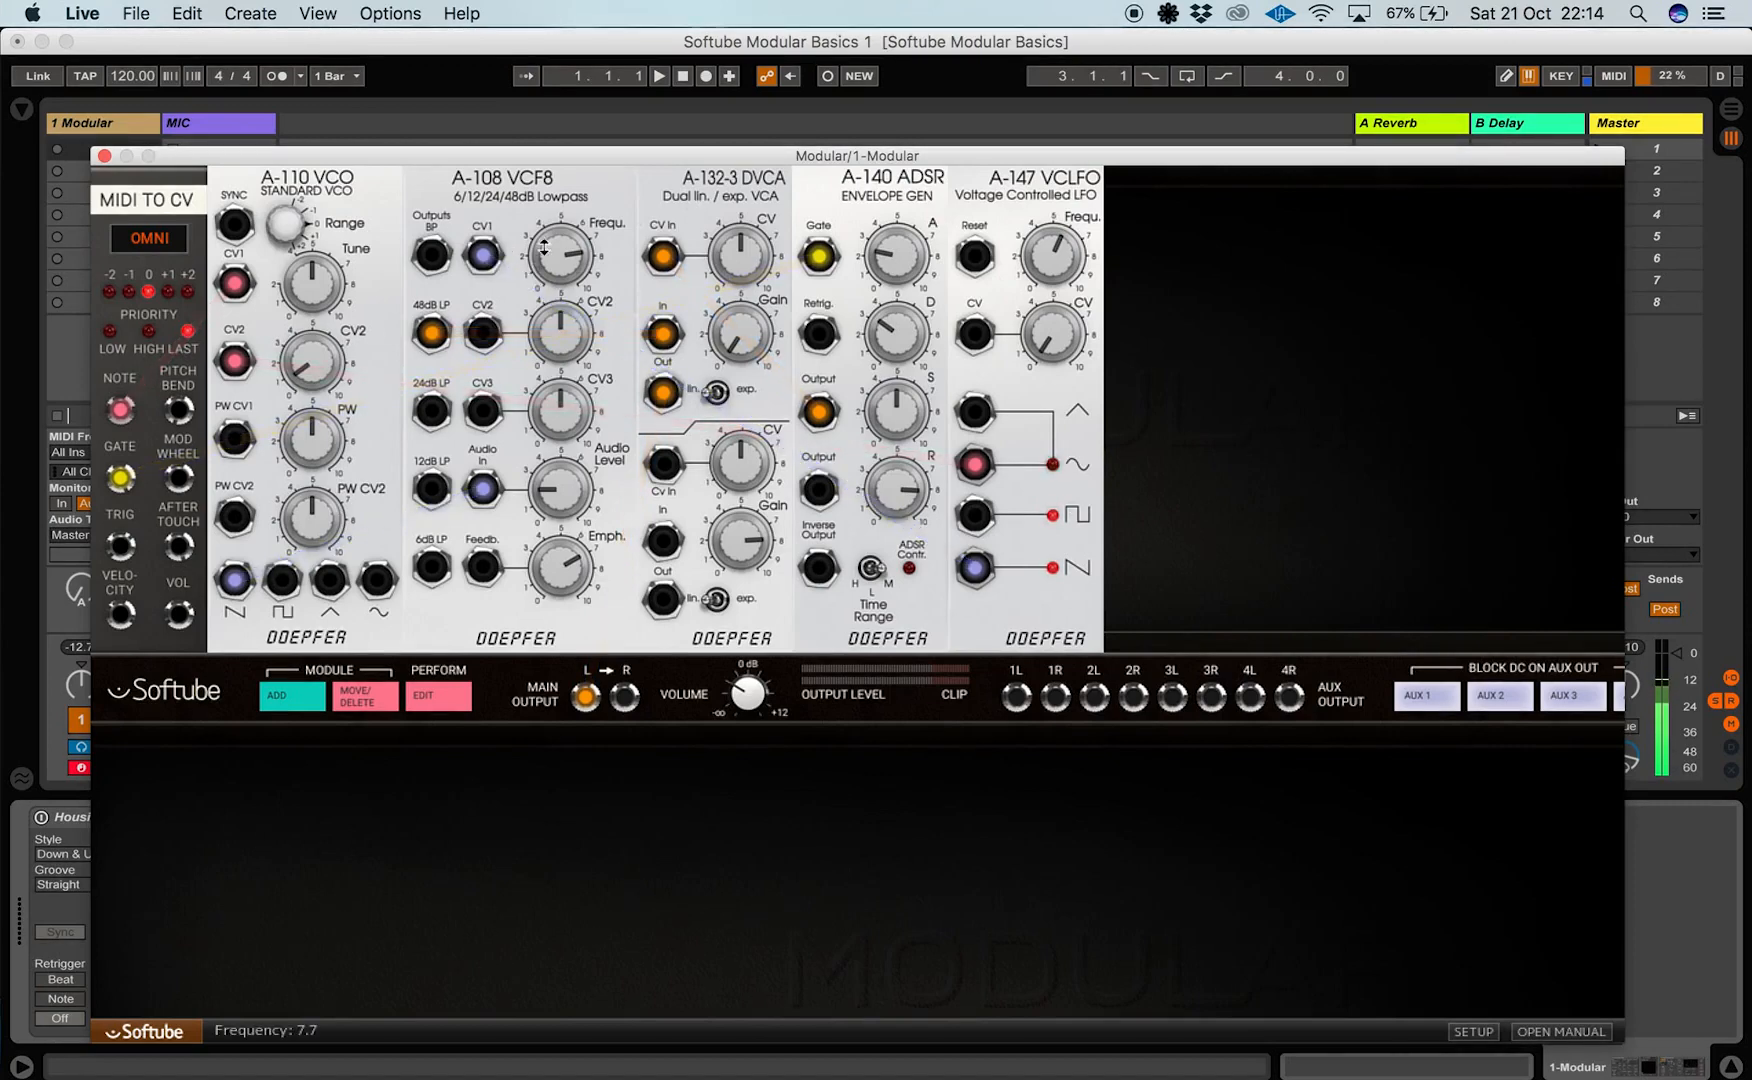
left_click_drag(544, 247, 565, 446)
left_click_drag(573, 185, 541, 176)
left_click_drag(542, 300, 549, 340)
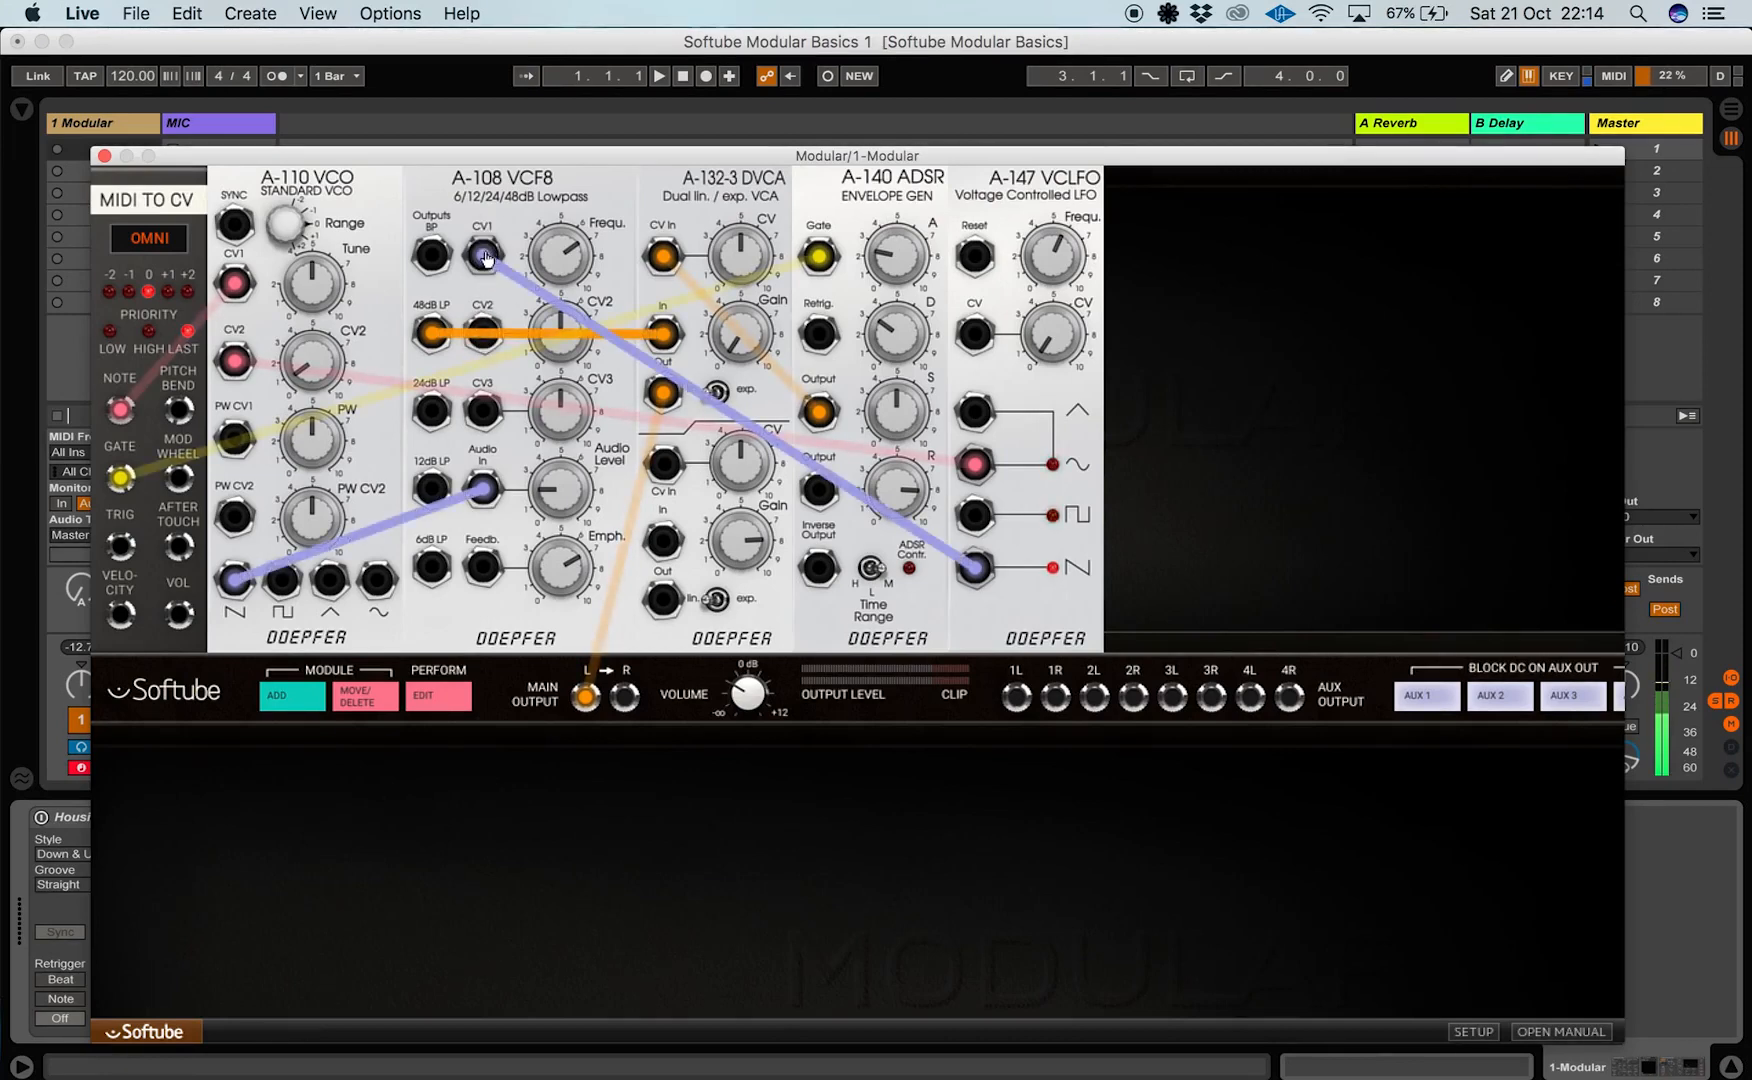
Move the sawtooth cable from the filter's CV1 to its CV2 and lower the filter's CV2 amount to about 1
left_click_drag(485, 258, 483, 334)
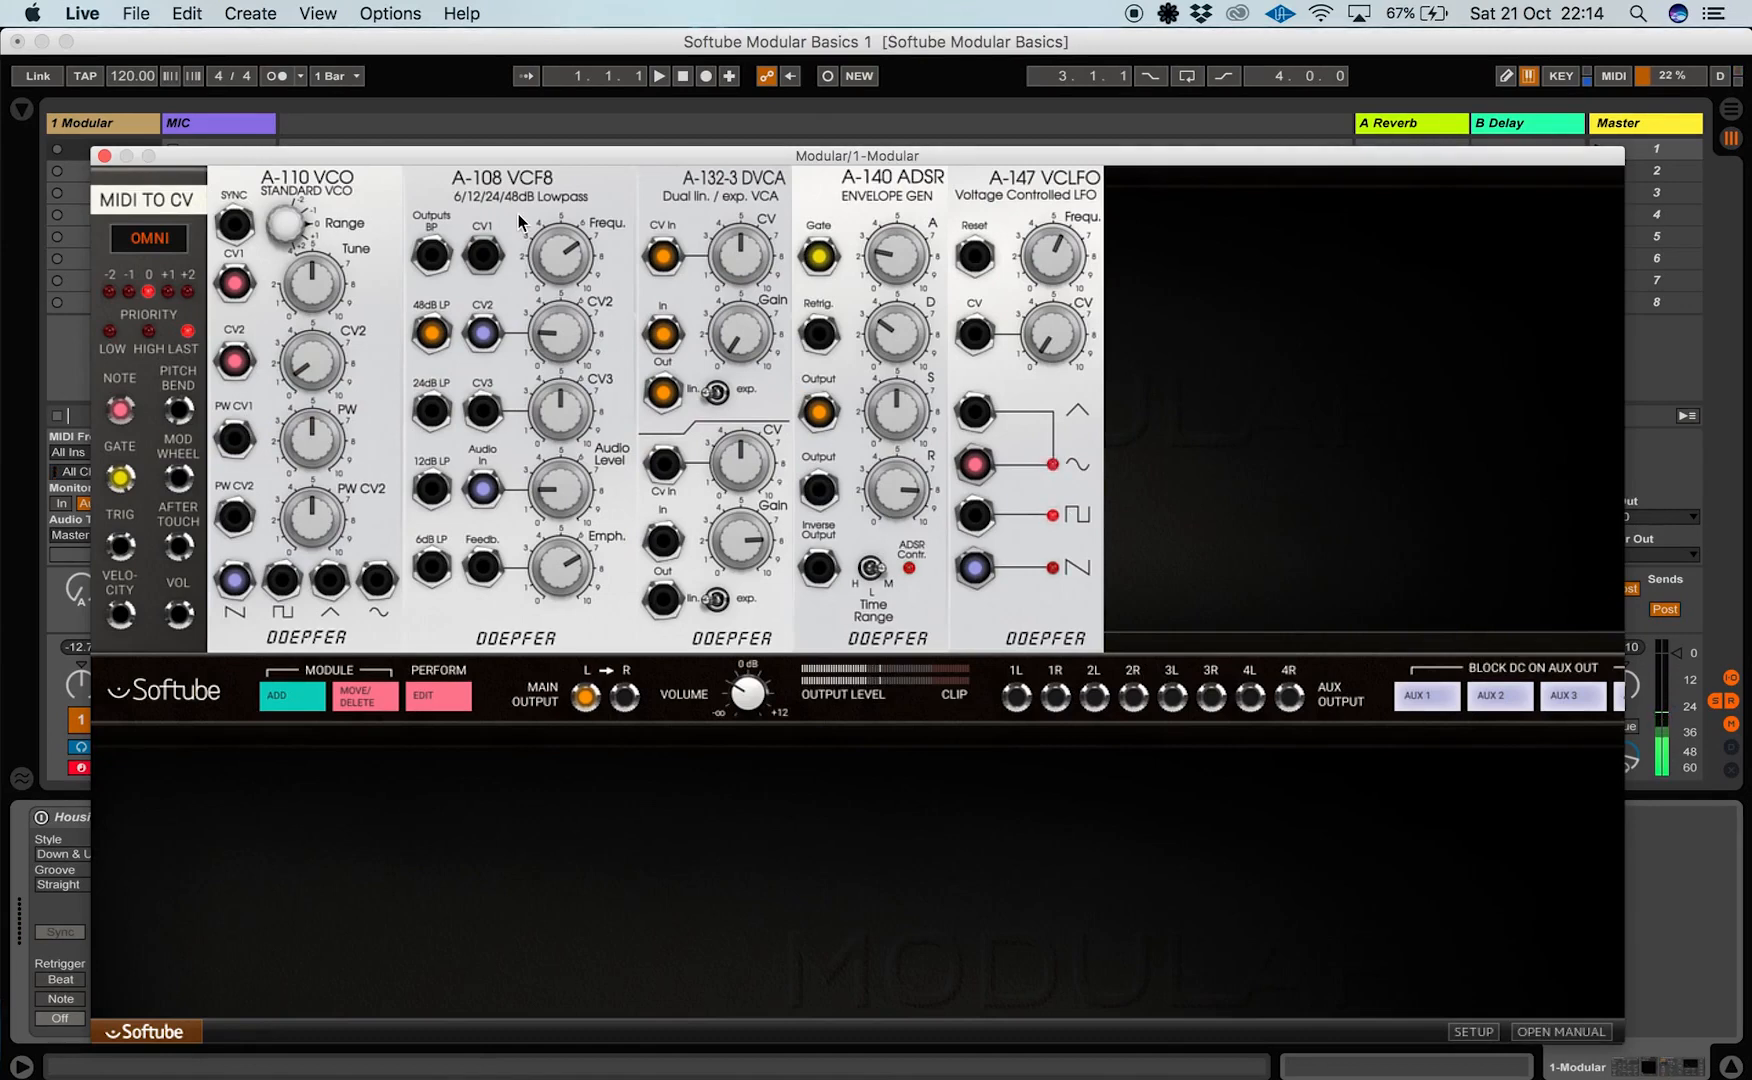
left_click_drag(548, 316, 552, 366)
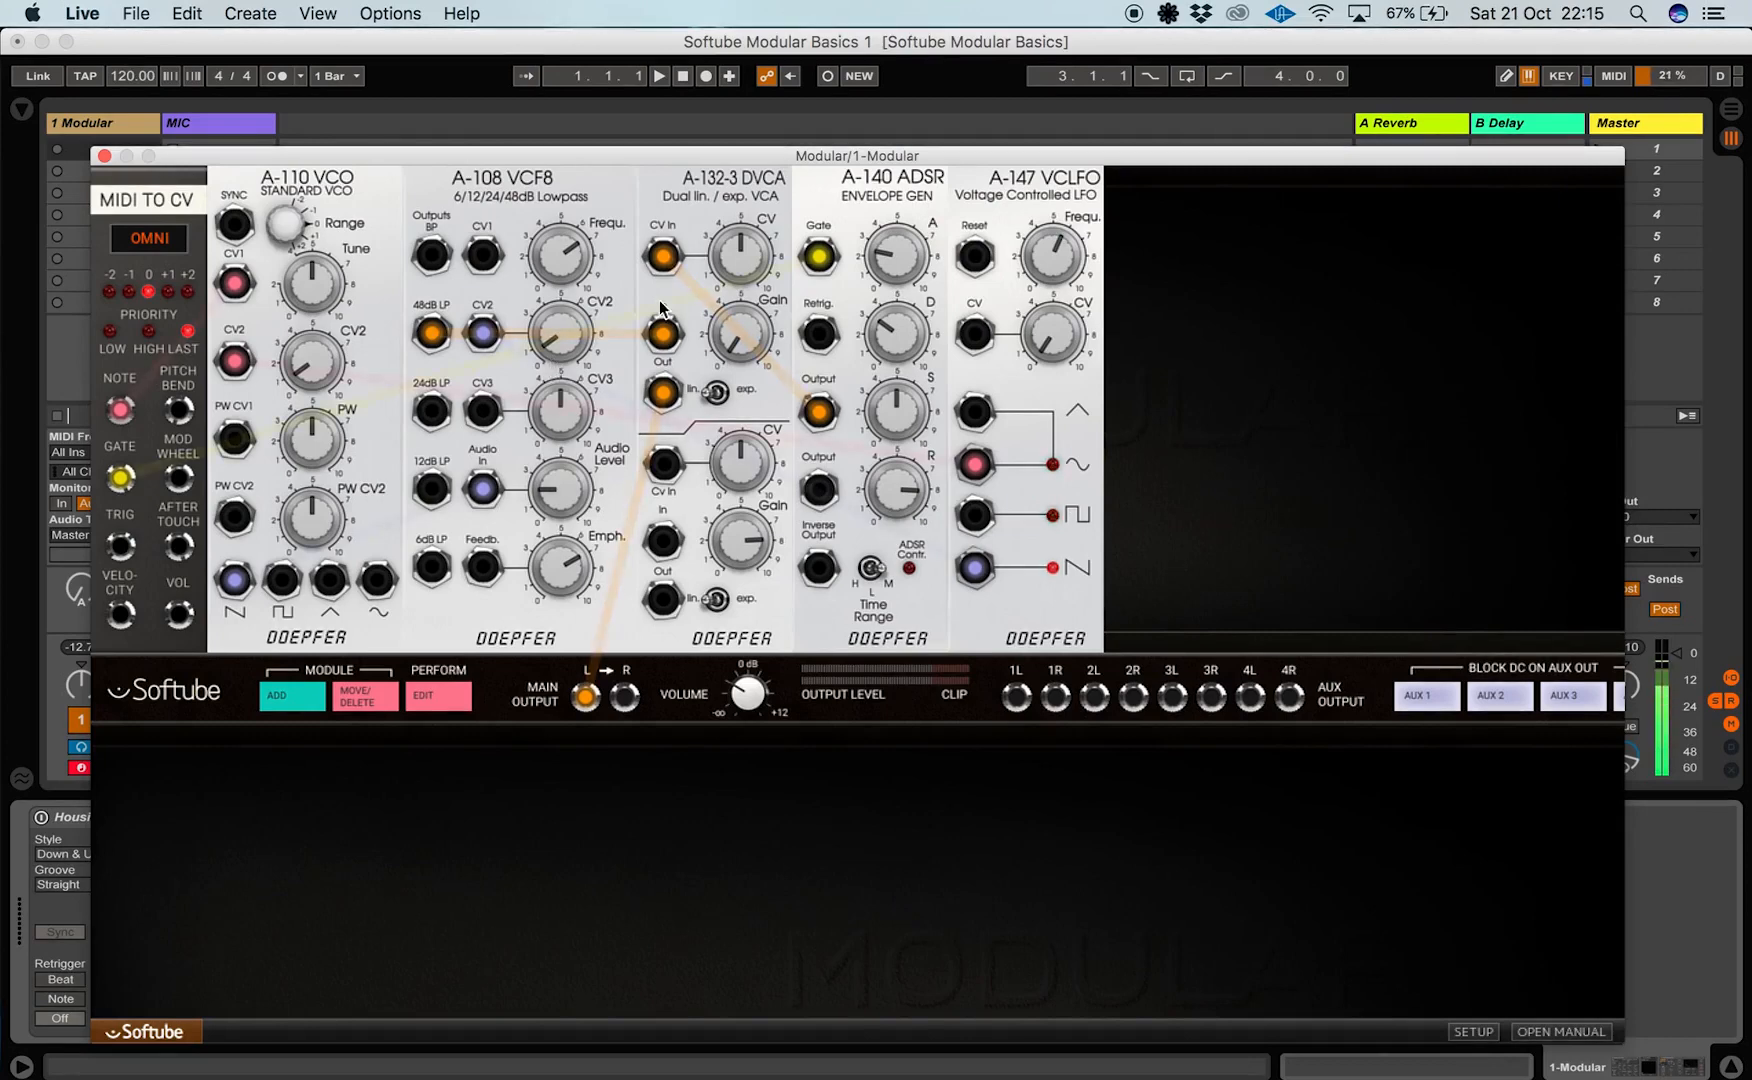
Patch the VCLFO's square output to the filter's CV3 and add a second A-147 VCLFO module
left_click_drag(972, 527, 481, 414)
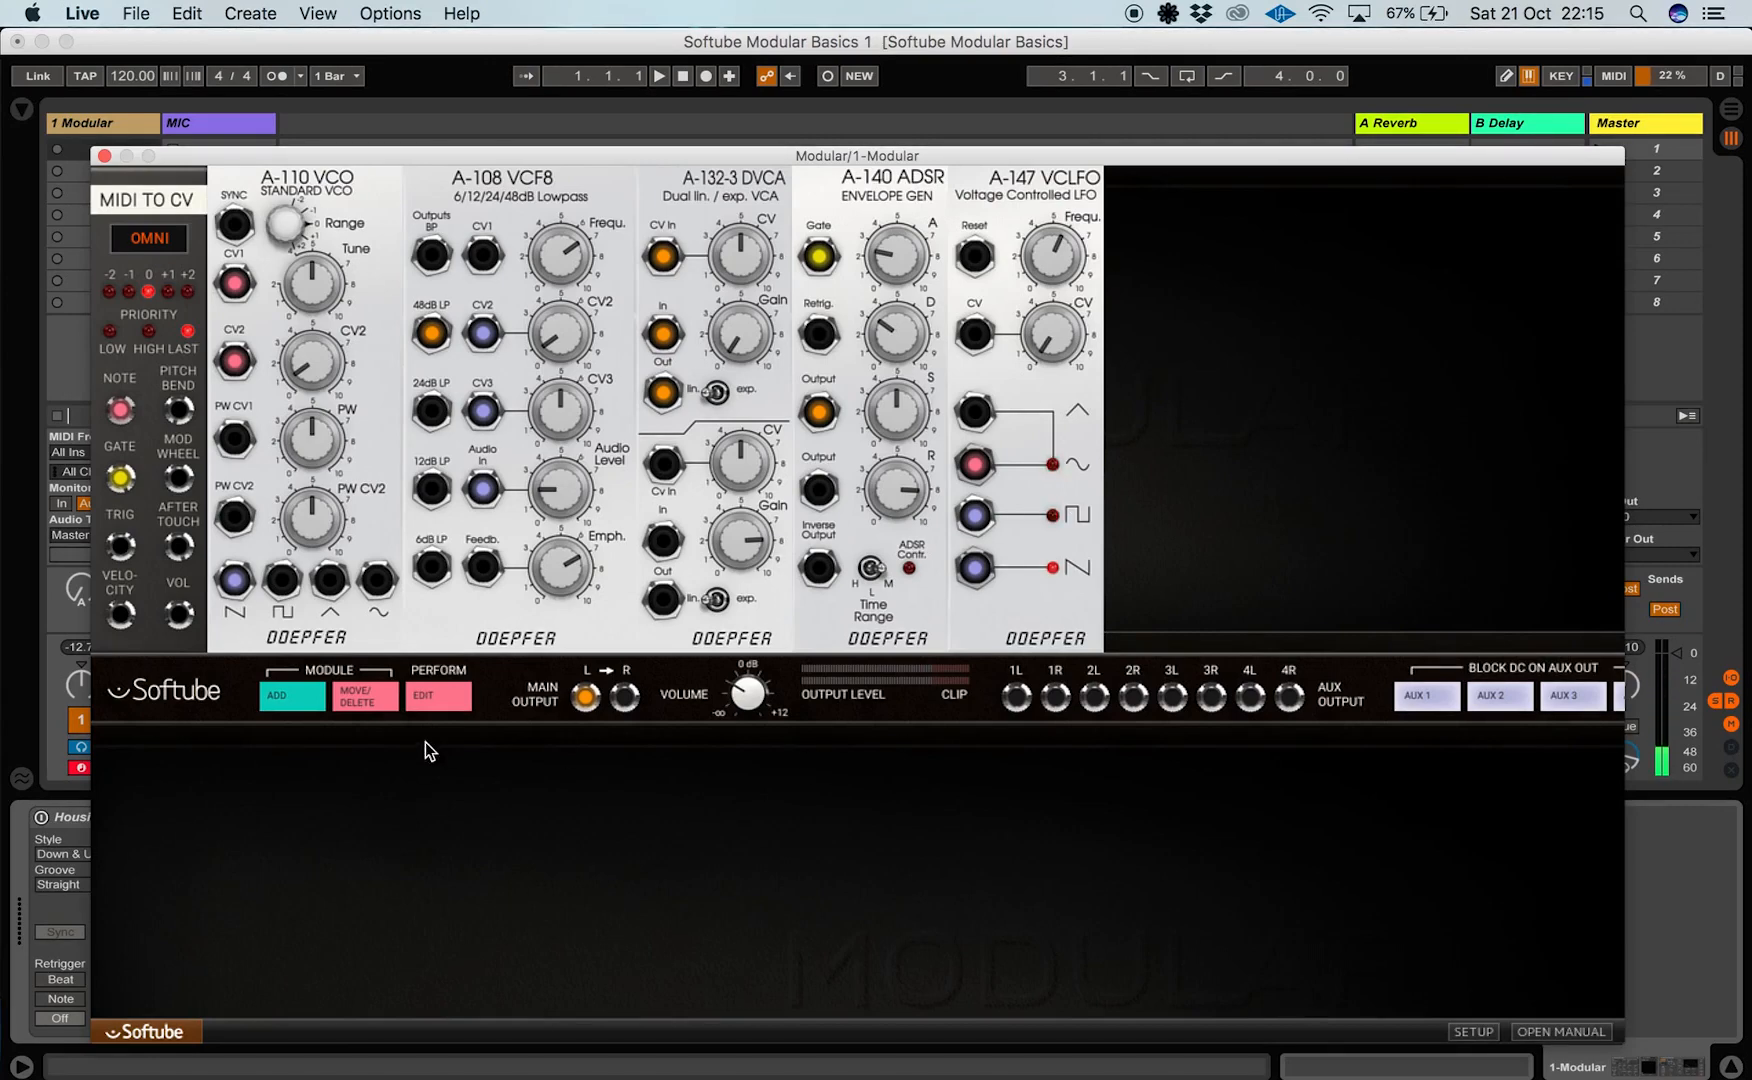
left_click(287, 700)
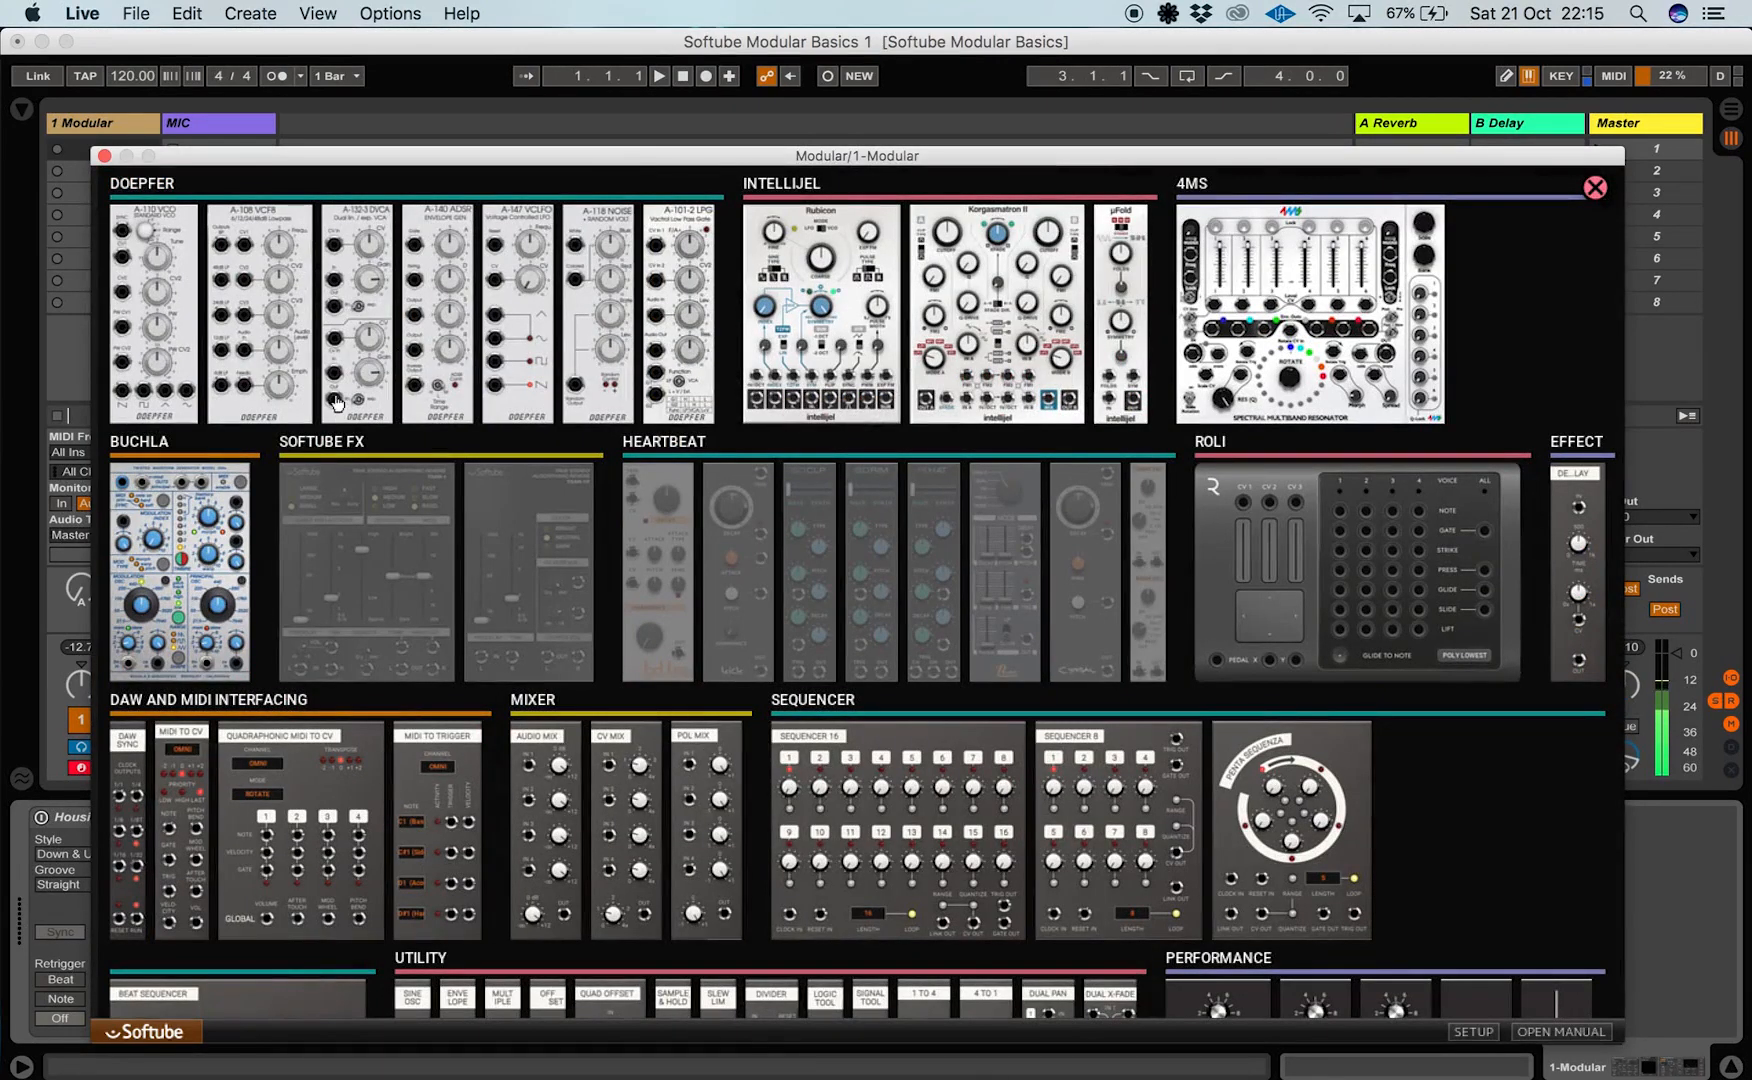
left_click(527, 331)
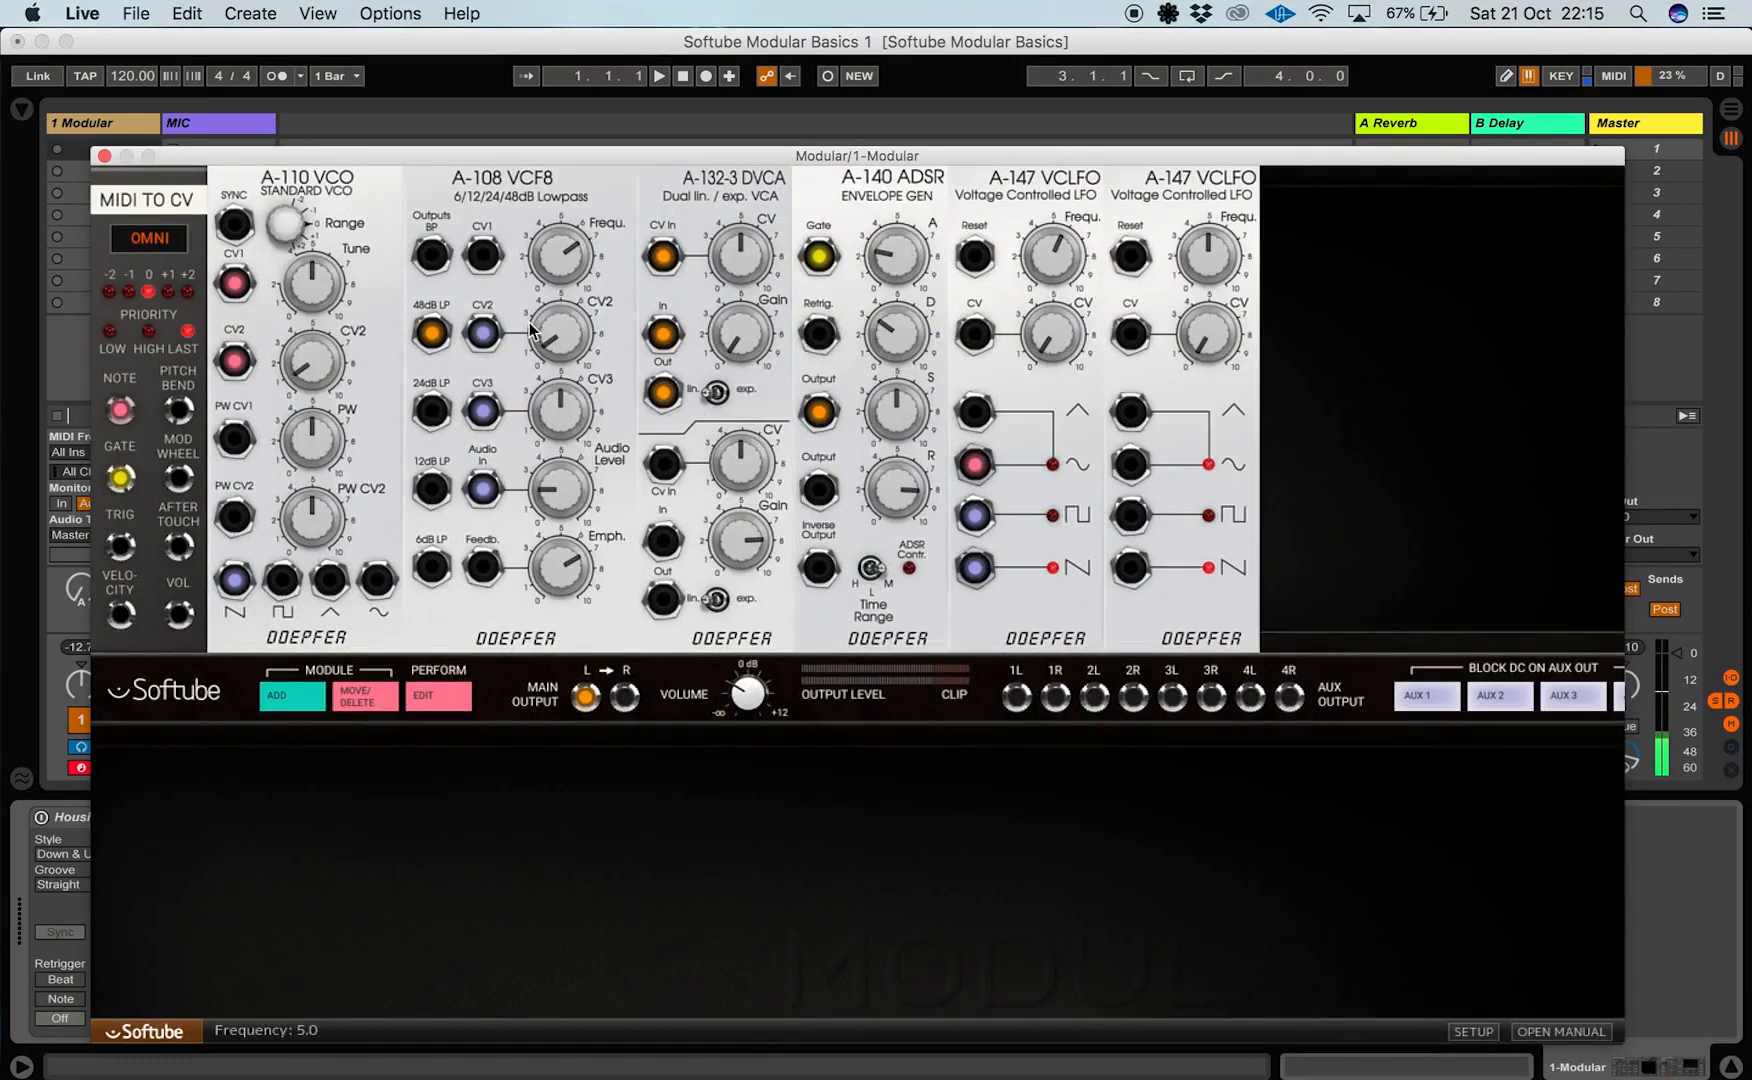
Unplug the first VCLFO's square output from the filter's CV3 and patch the second VCLFO's square output there instead
left_click_drag(974, 567, 974, 515)
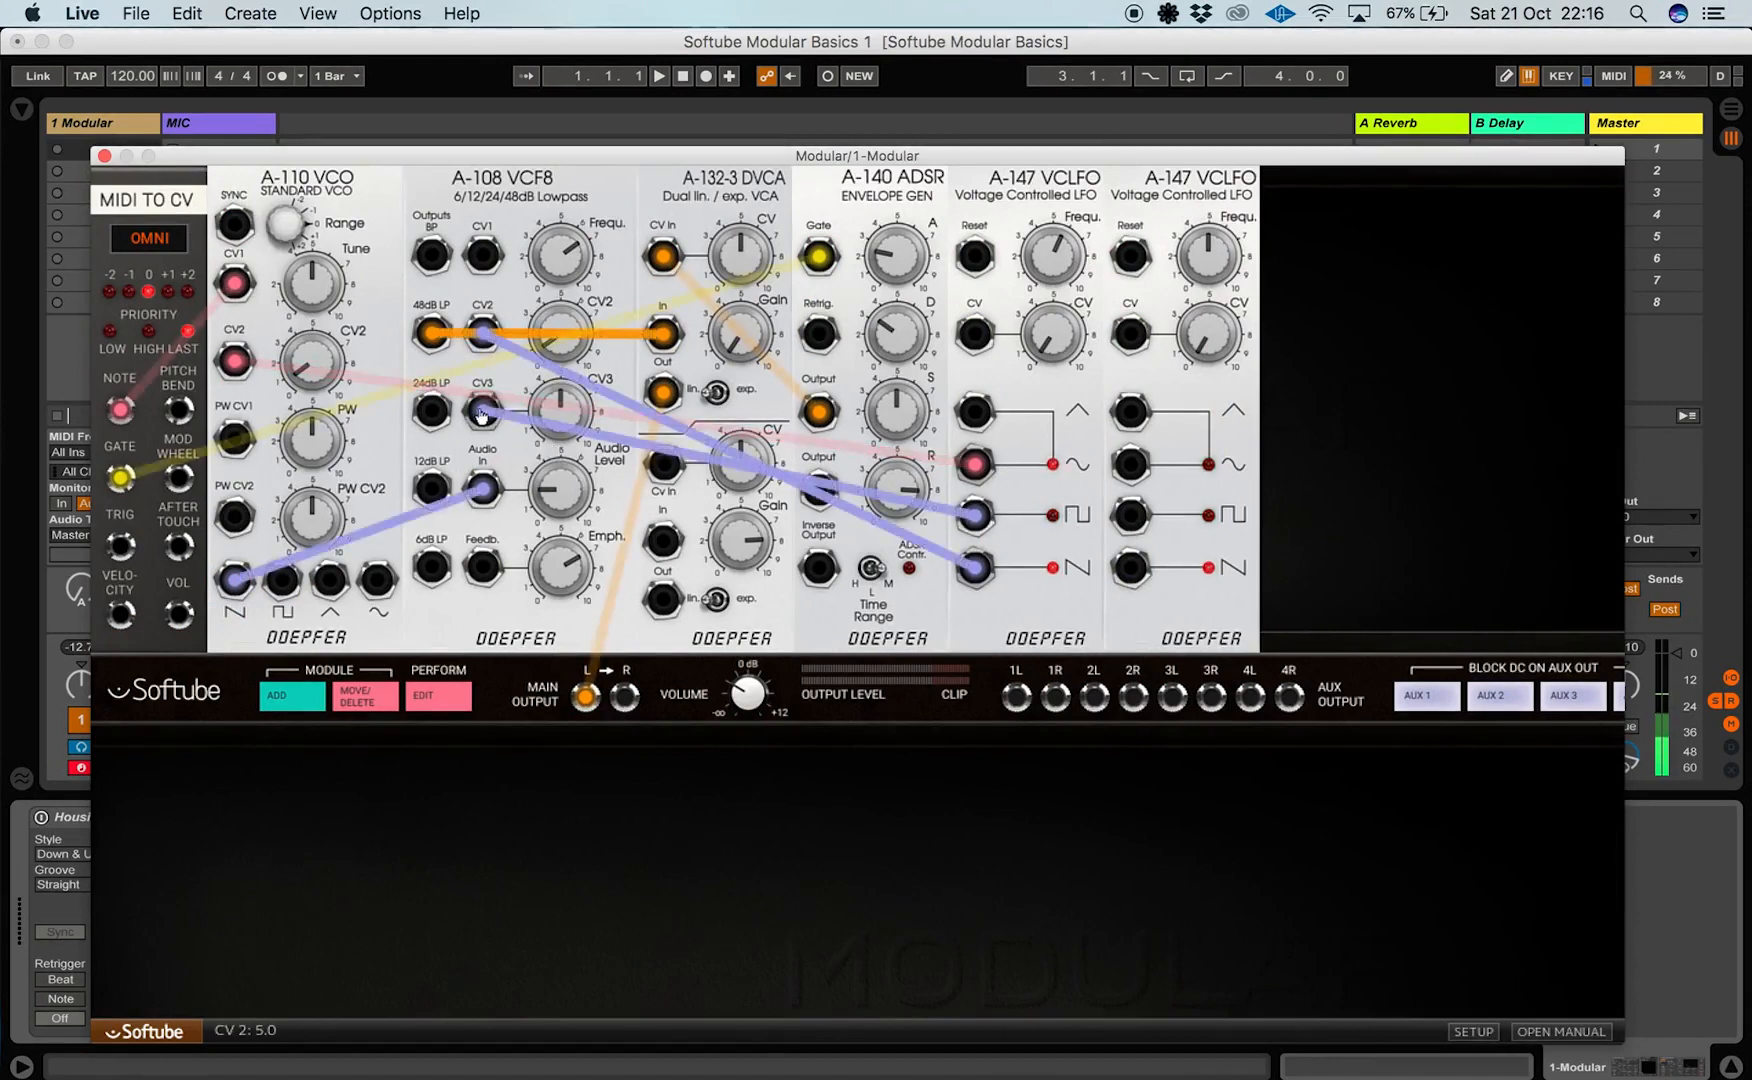
left_click(578, 447)
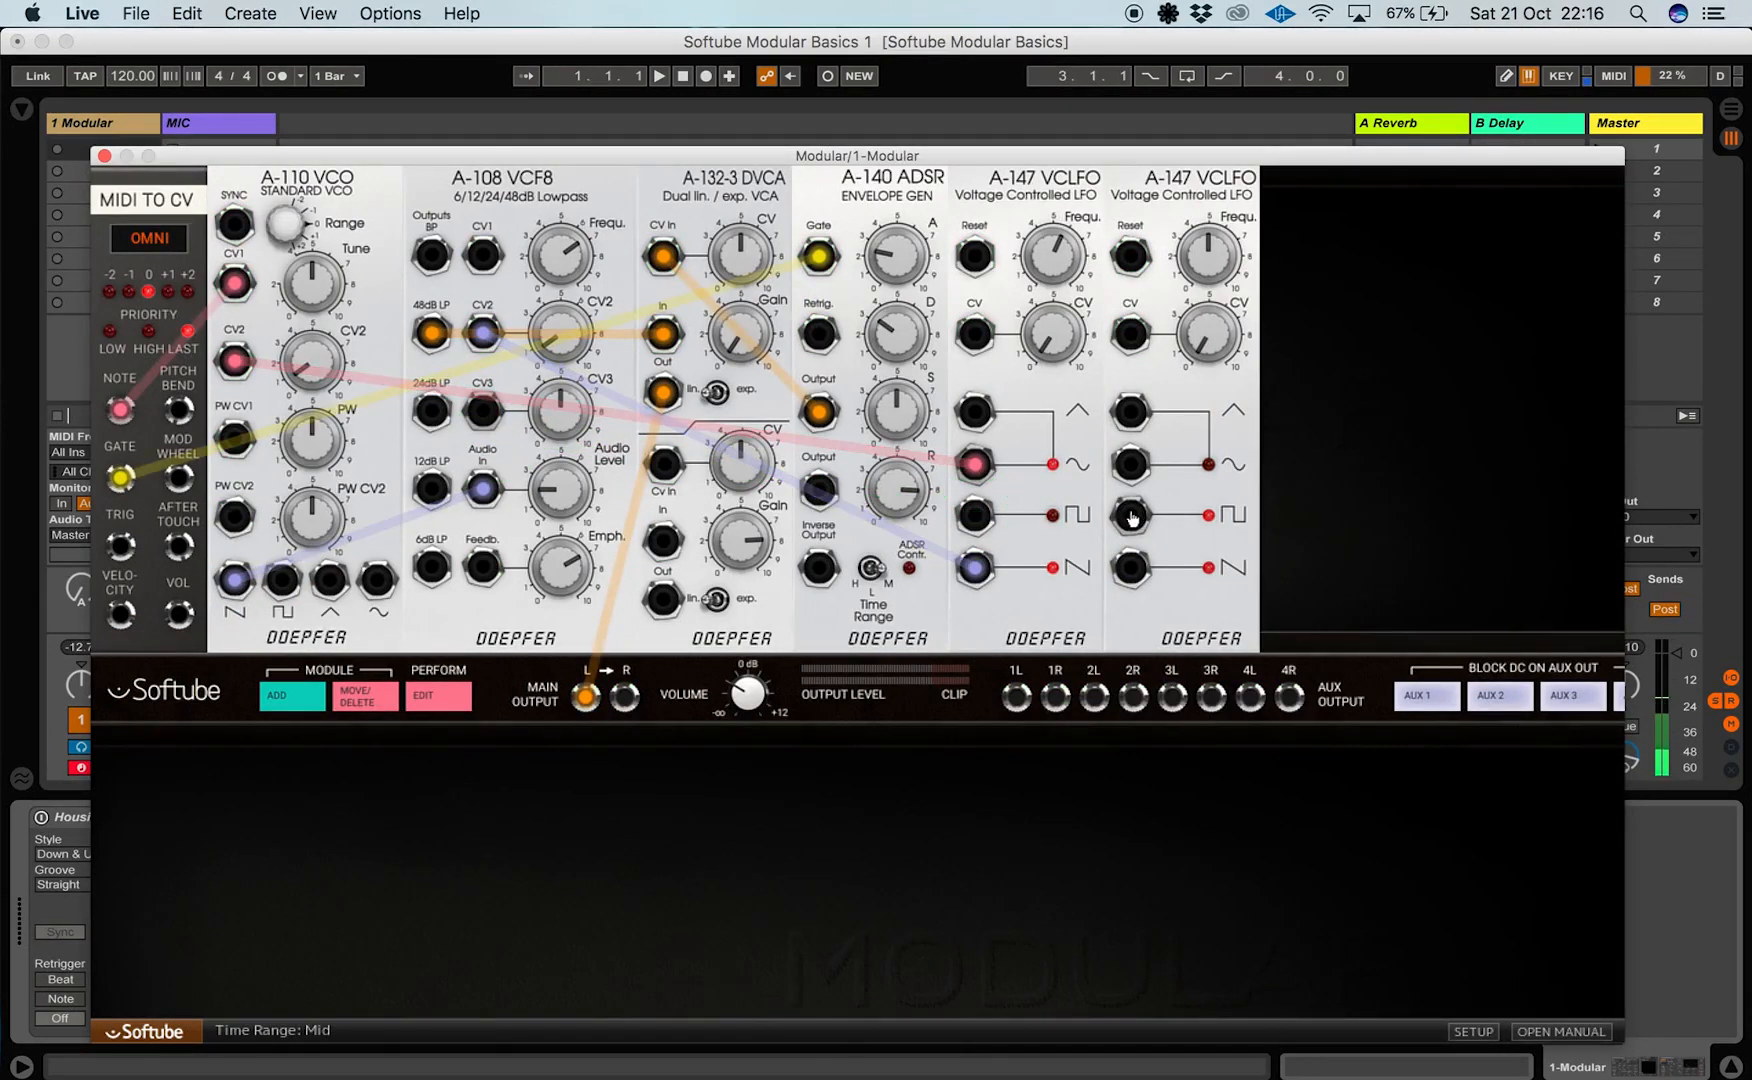
left_click_drag(1133, 517, 483, 410)
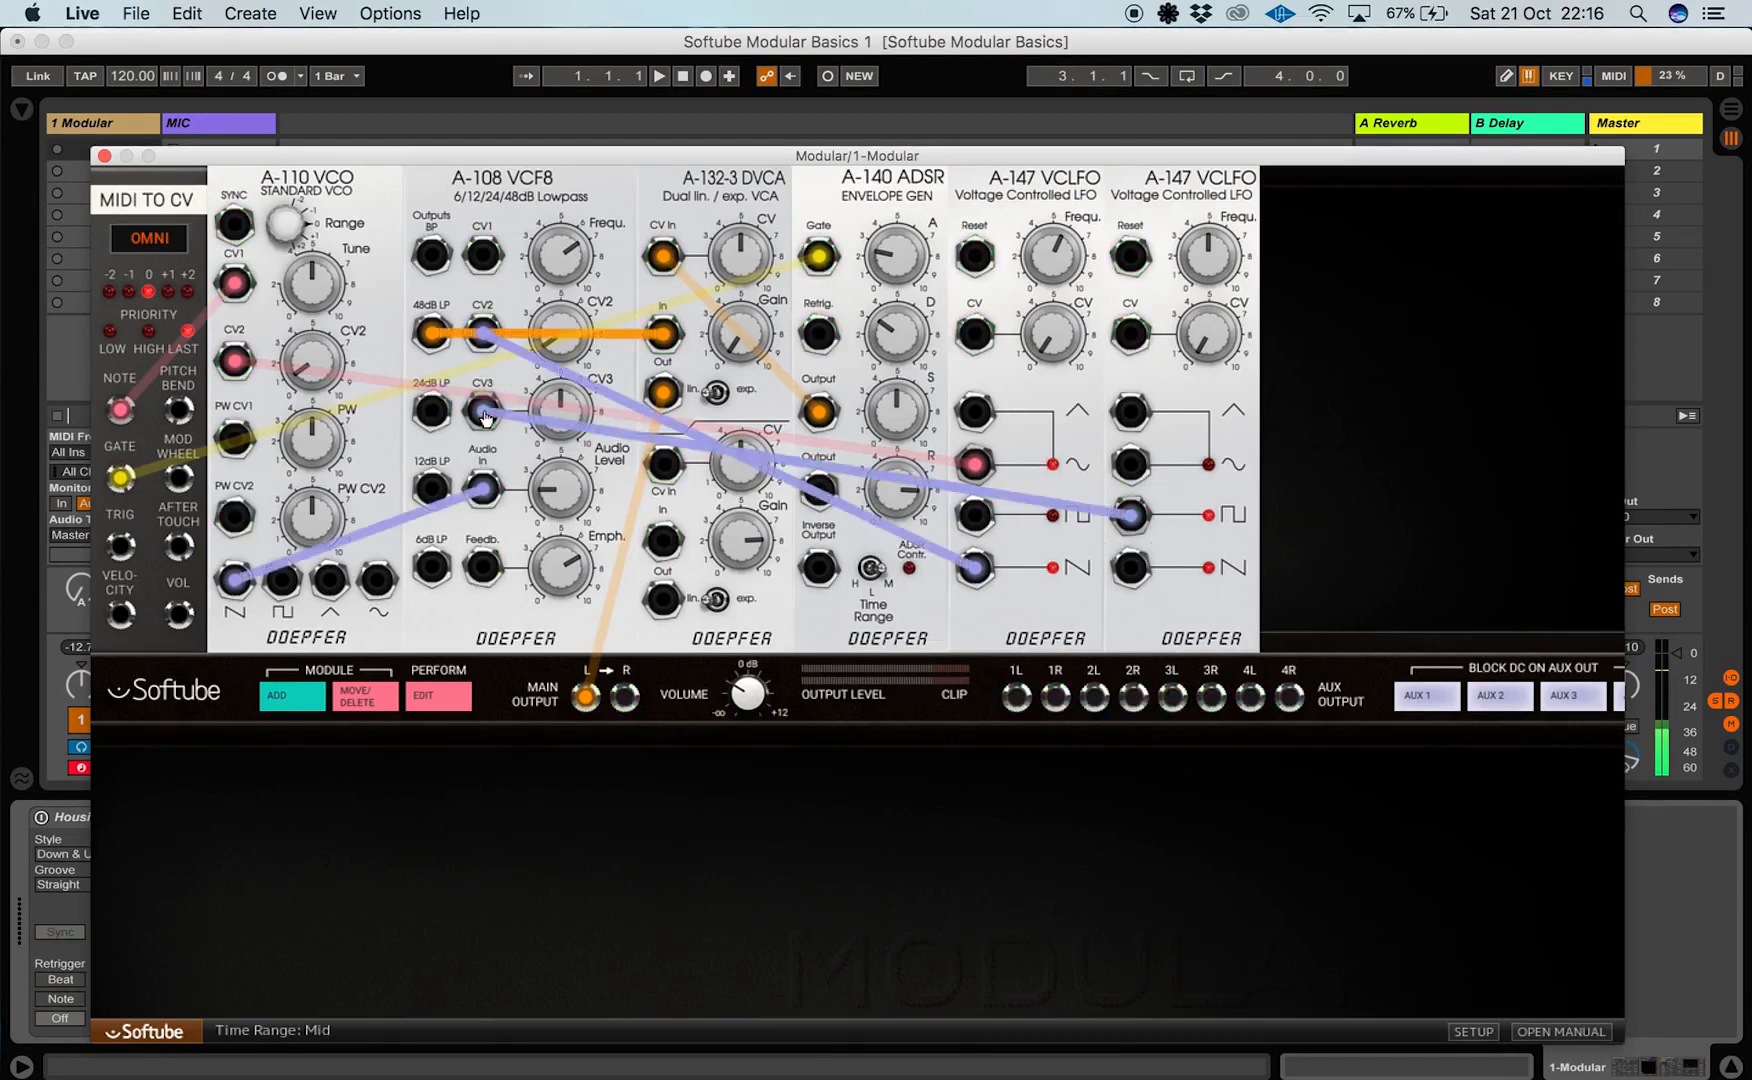
Raise the second VCLFO's Frequency to about 7.5 and patch its triangle output to the filter's Feedb. input
left_click_drag(1196, 250, 1196, 200)
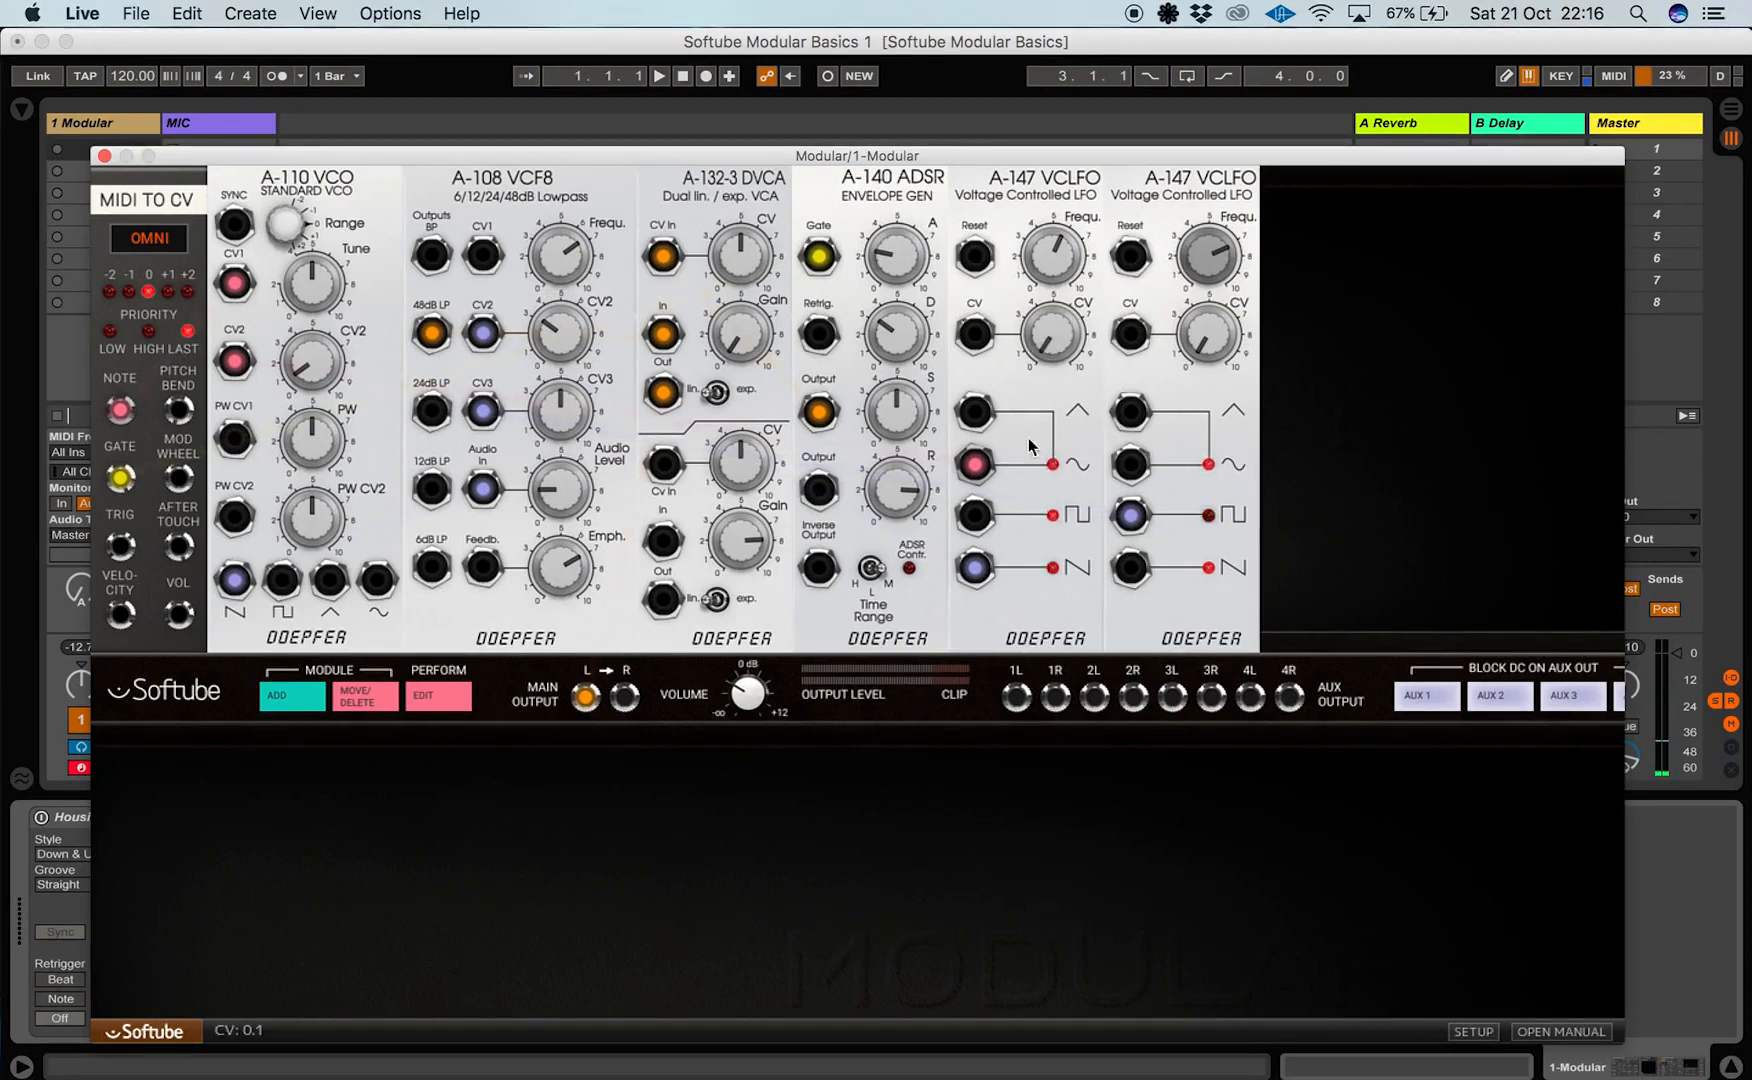
left_click_drag(1130, 411, 487, 570)
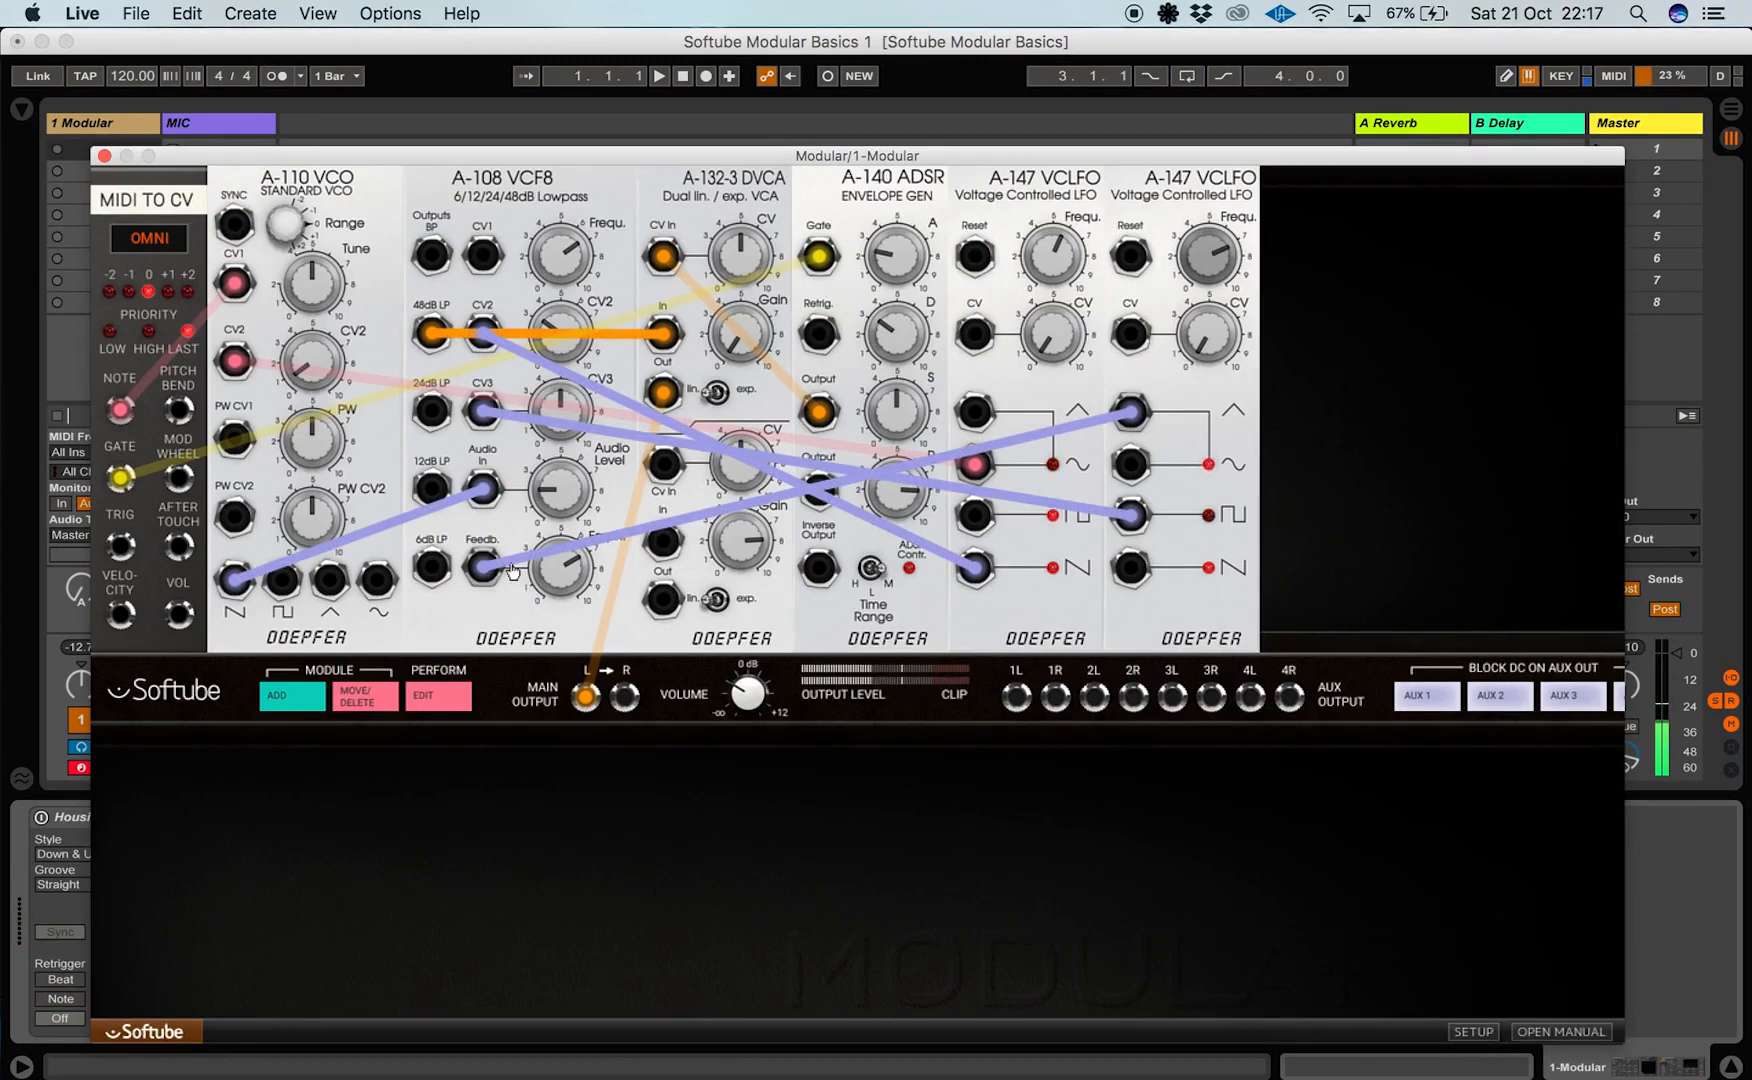
Unplug the VCLFO cables from the filter's Feedb., CV3 and CV2 inputs, and lower its Emph. and the second VCLFO's Frequency to about 6
mouse_move(548, 577)
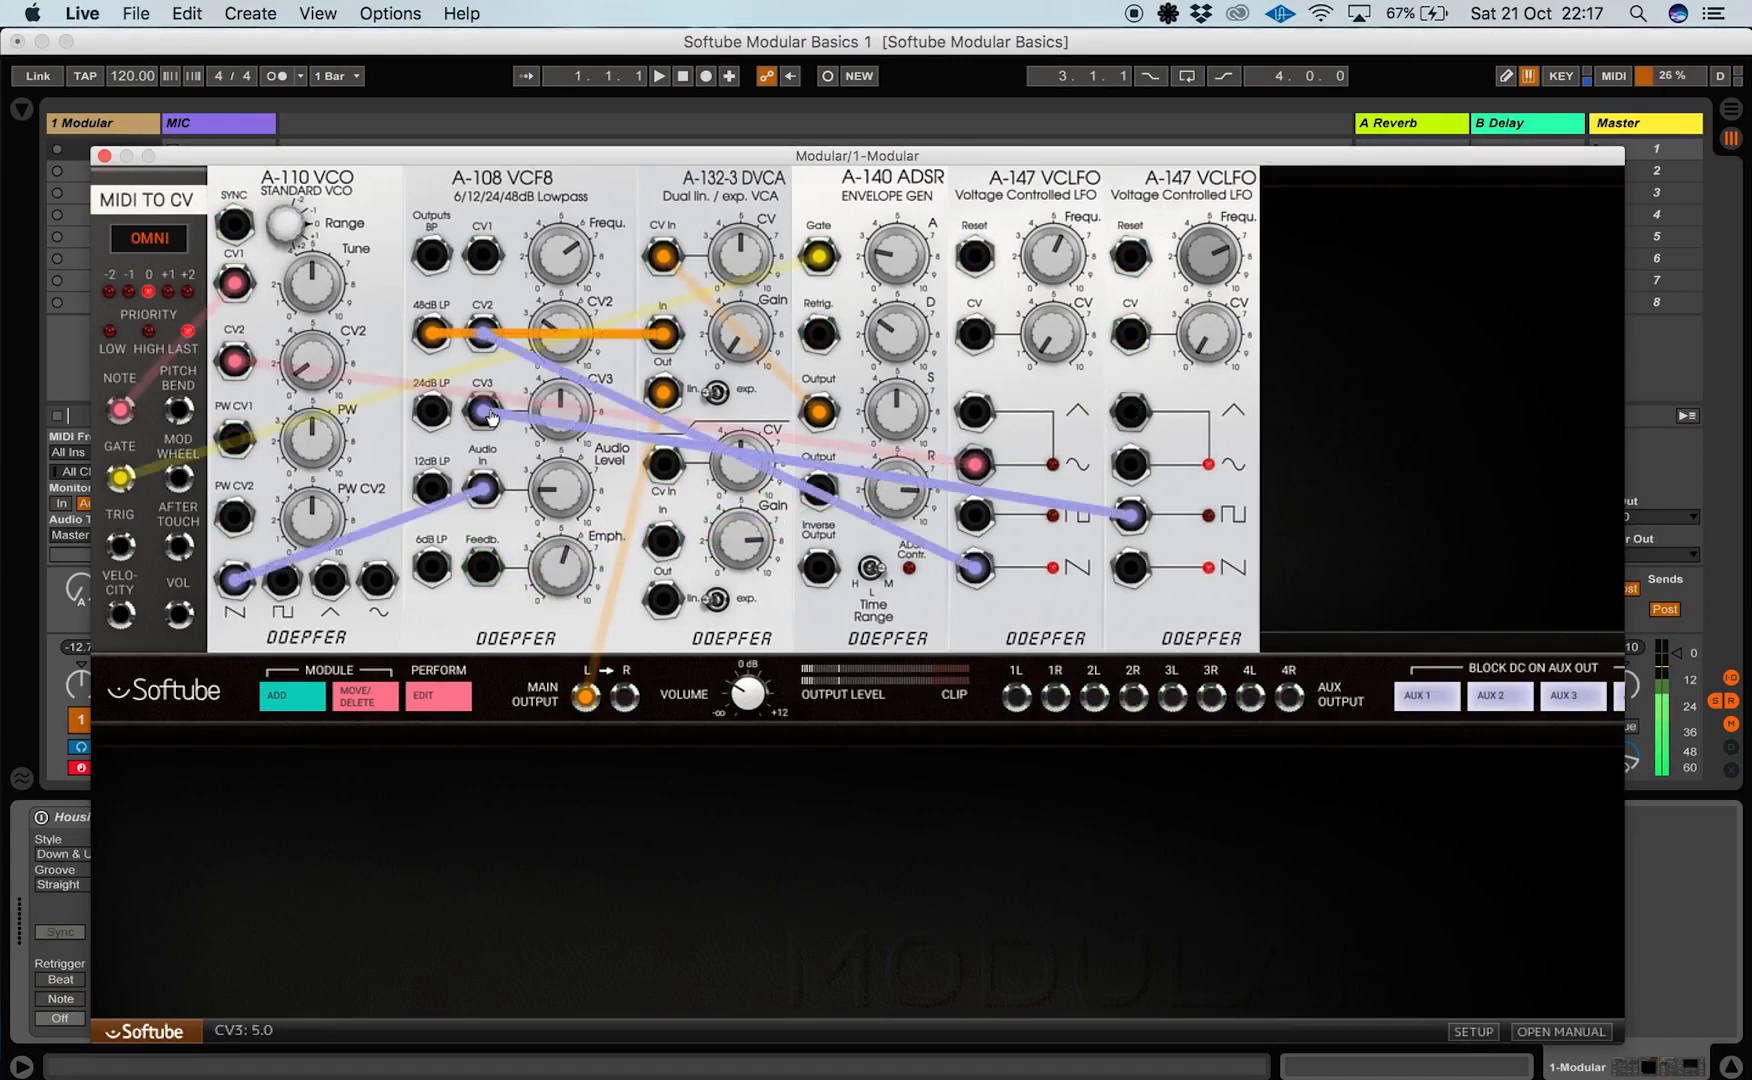
left_click_drag(488, 414, 563, 448)
left_click_drag(486, 335, 560, 375)
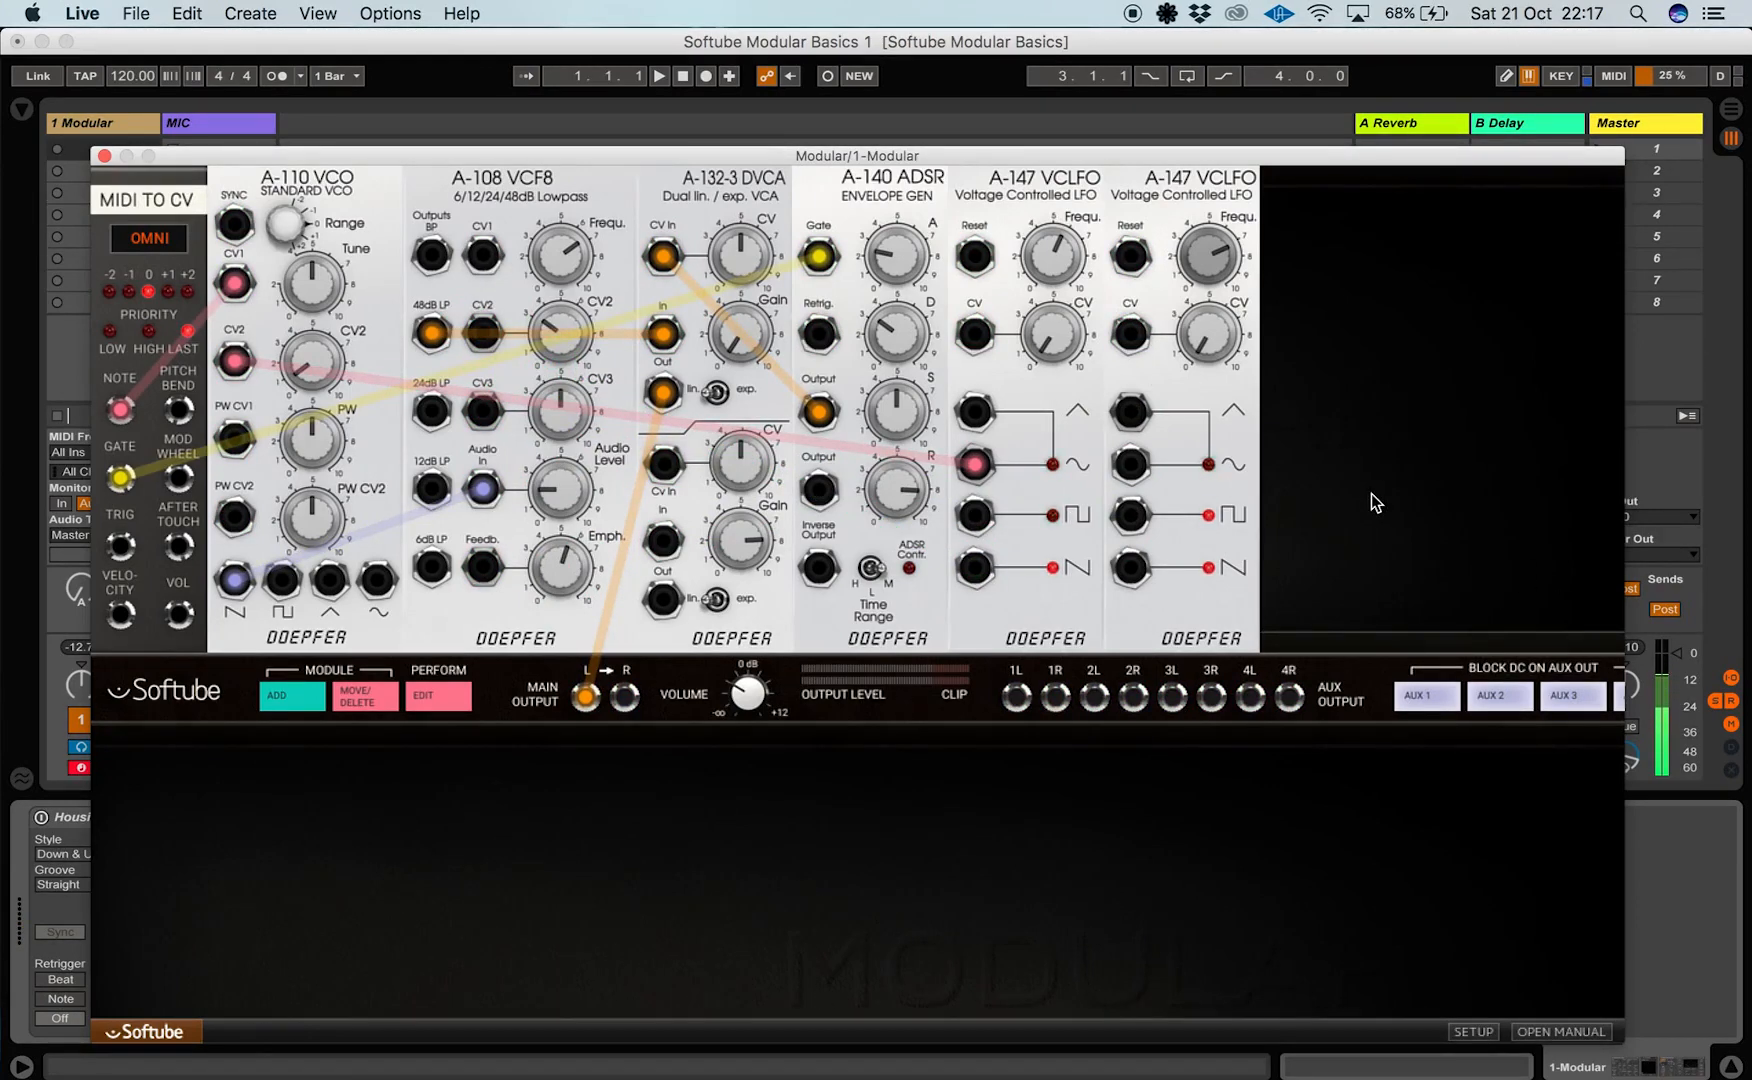
left_click_drag(1195, 285, 1192, 264)
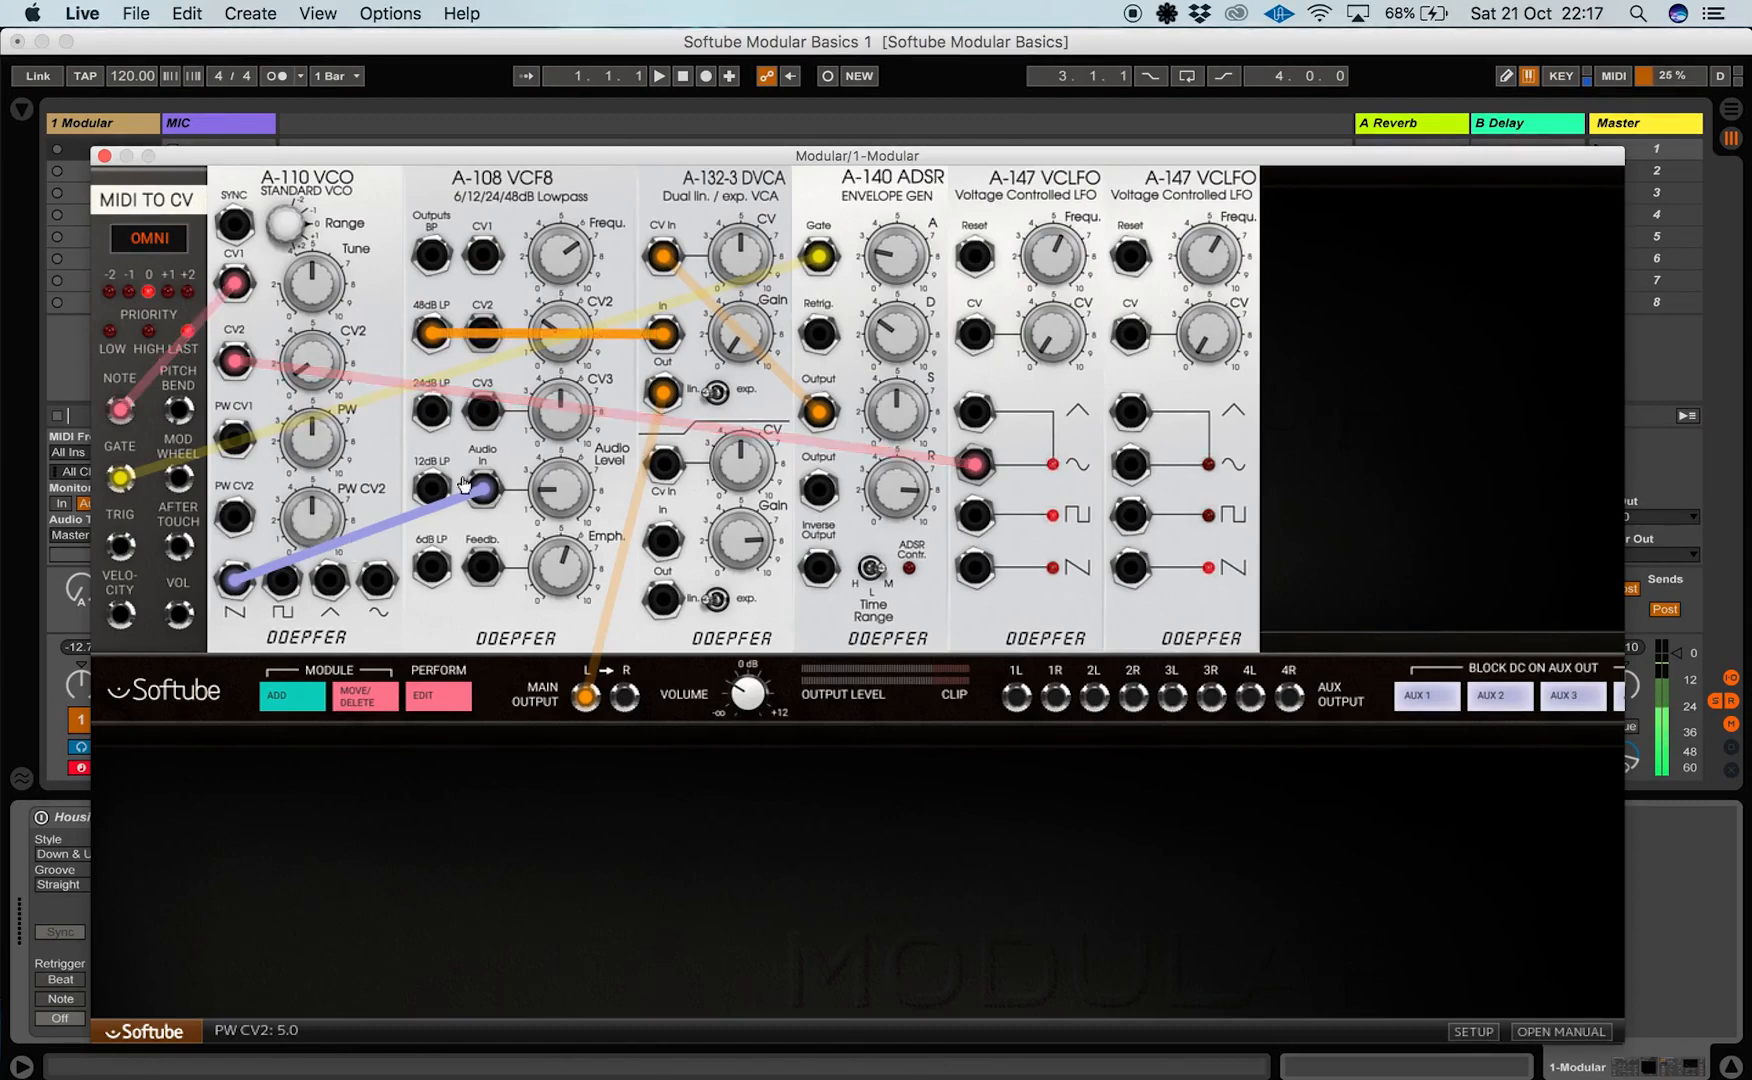
Replace the VCO's sawtooth with its square output at the filter's Audio In and raise the filter's Frequency to about 8
left_click_drag(234, 578, 293, 508)
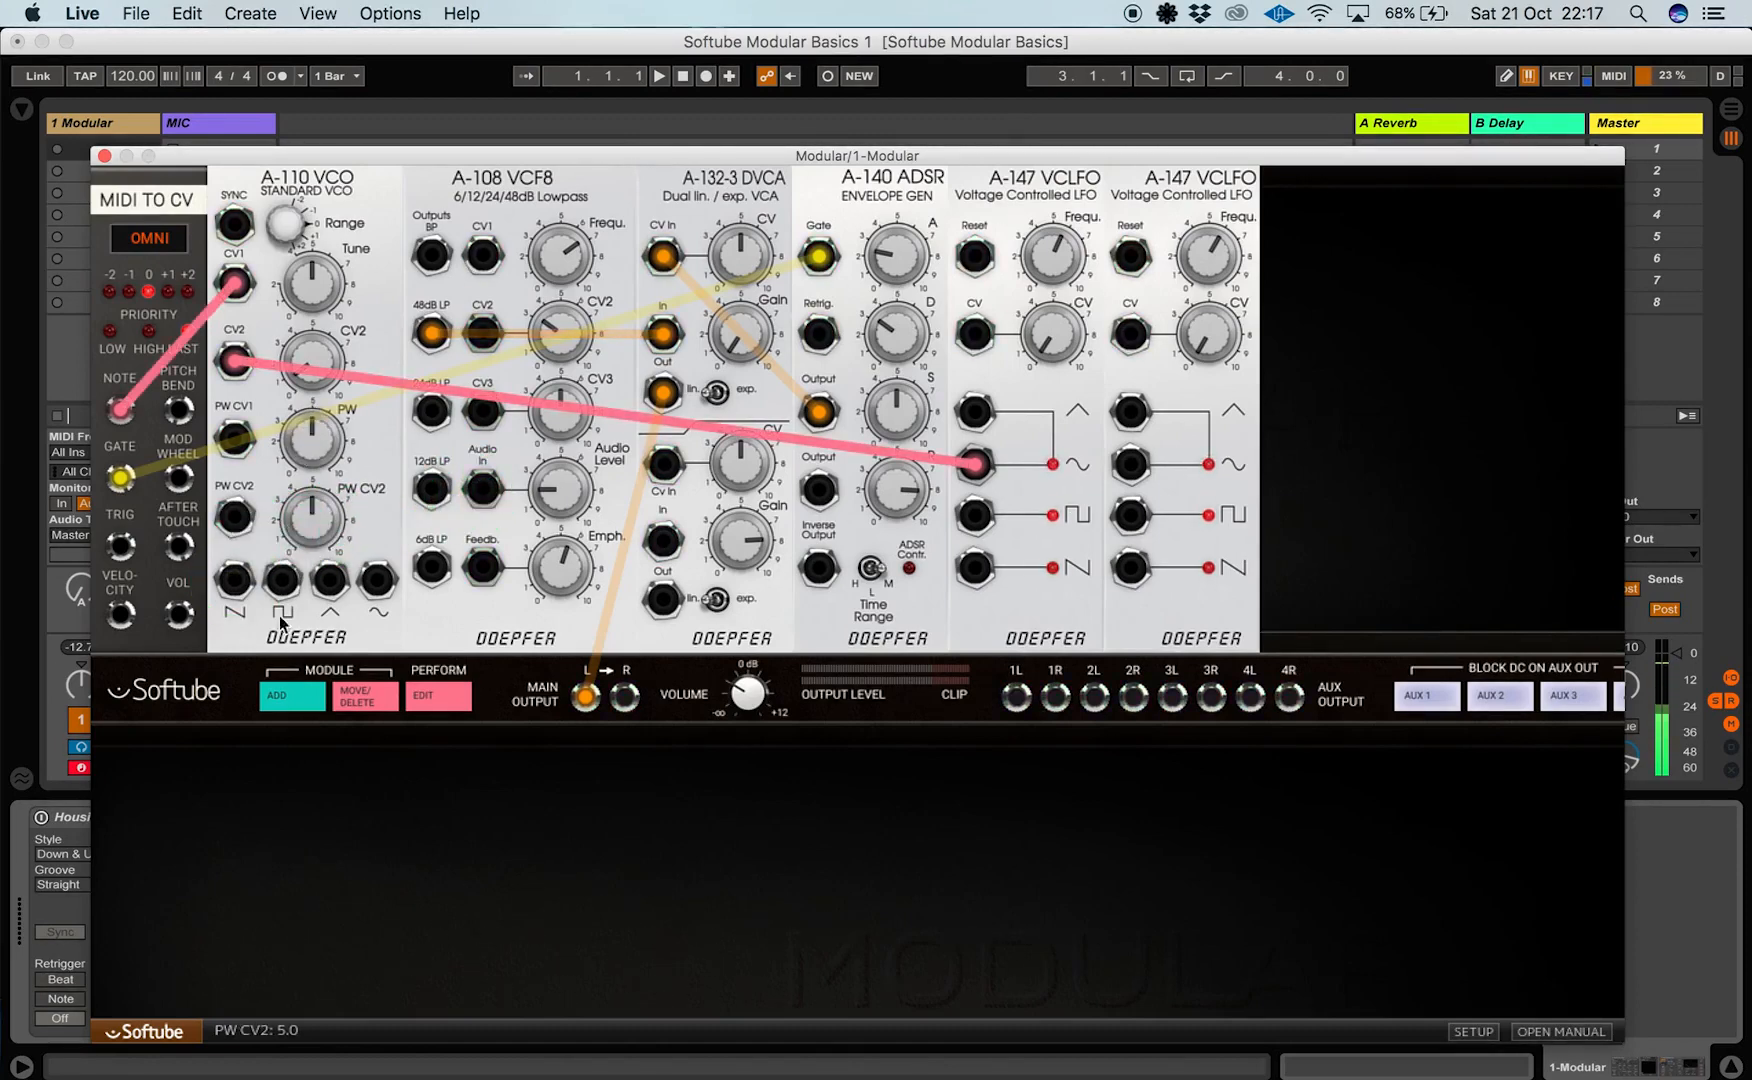
left_click_drag(281, 590, 486, 492)
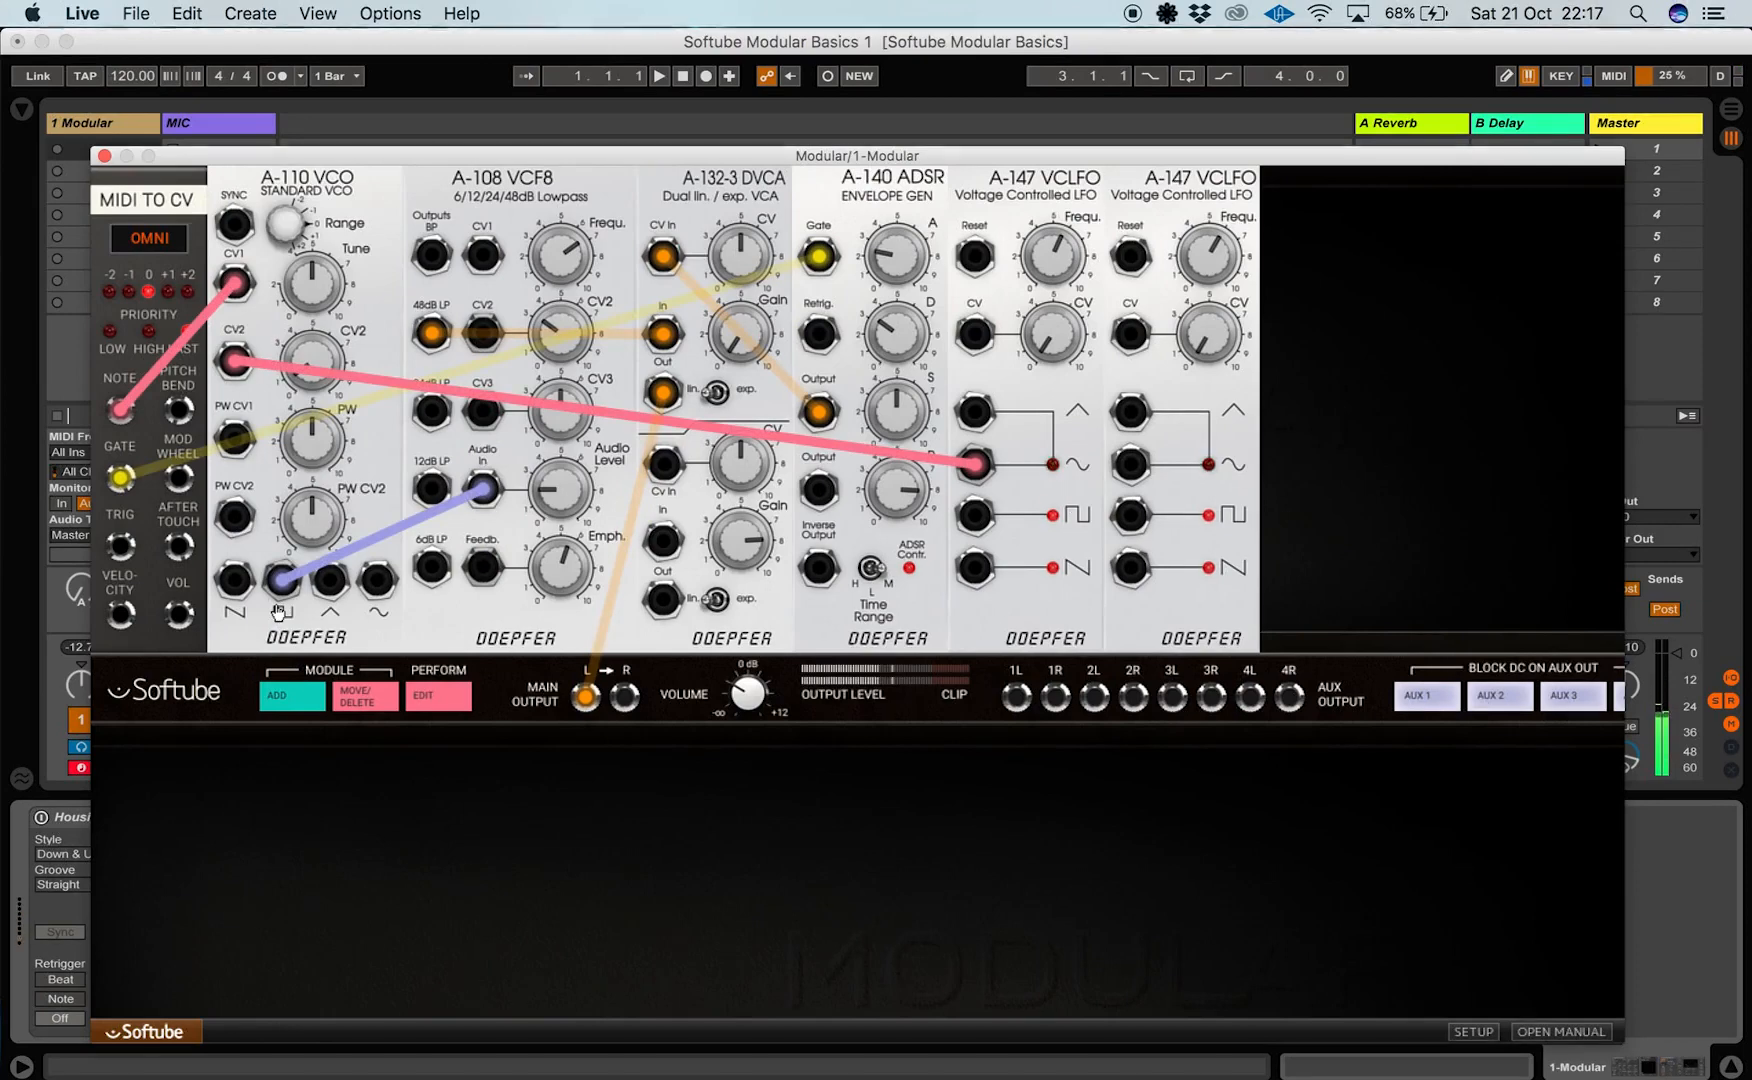
left_click_drag(557, 266, 557, 255)
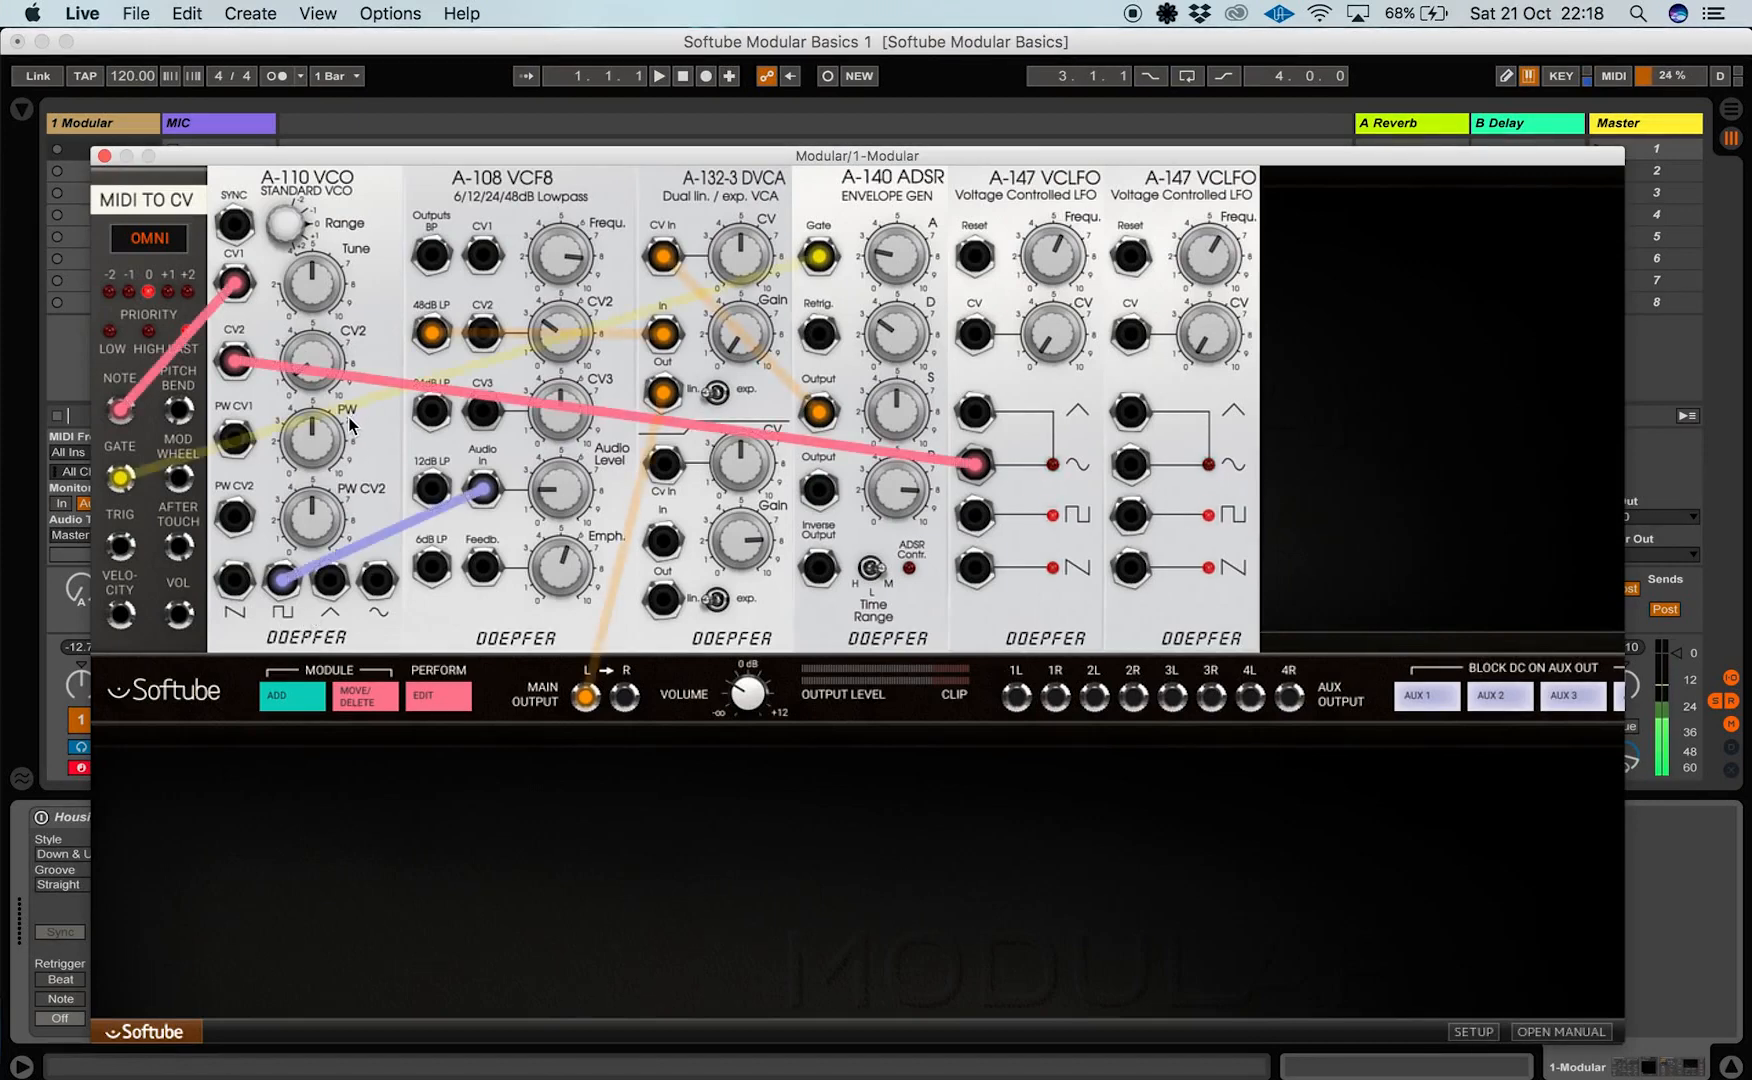
Adjust the VCO's pulse width by ear and leave PW at about 7
left_click(289, 619)
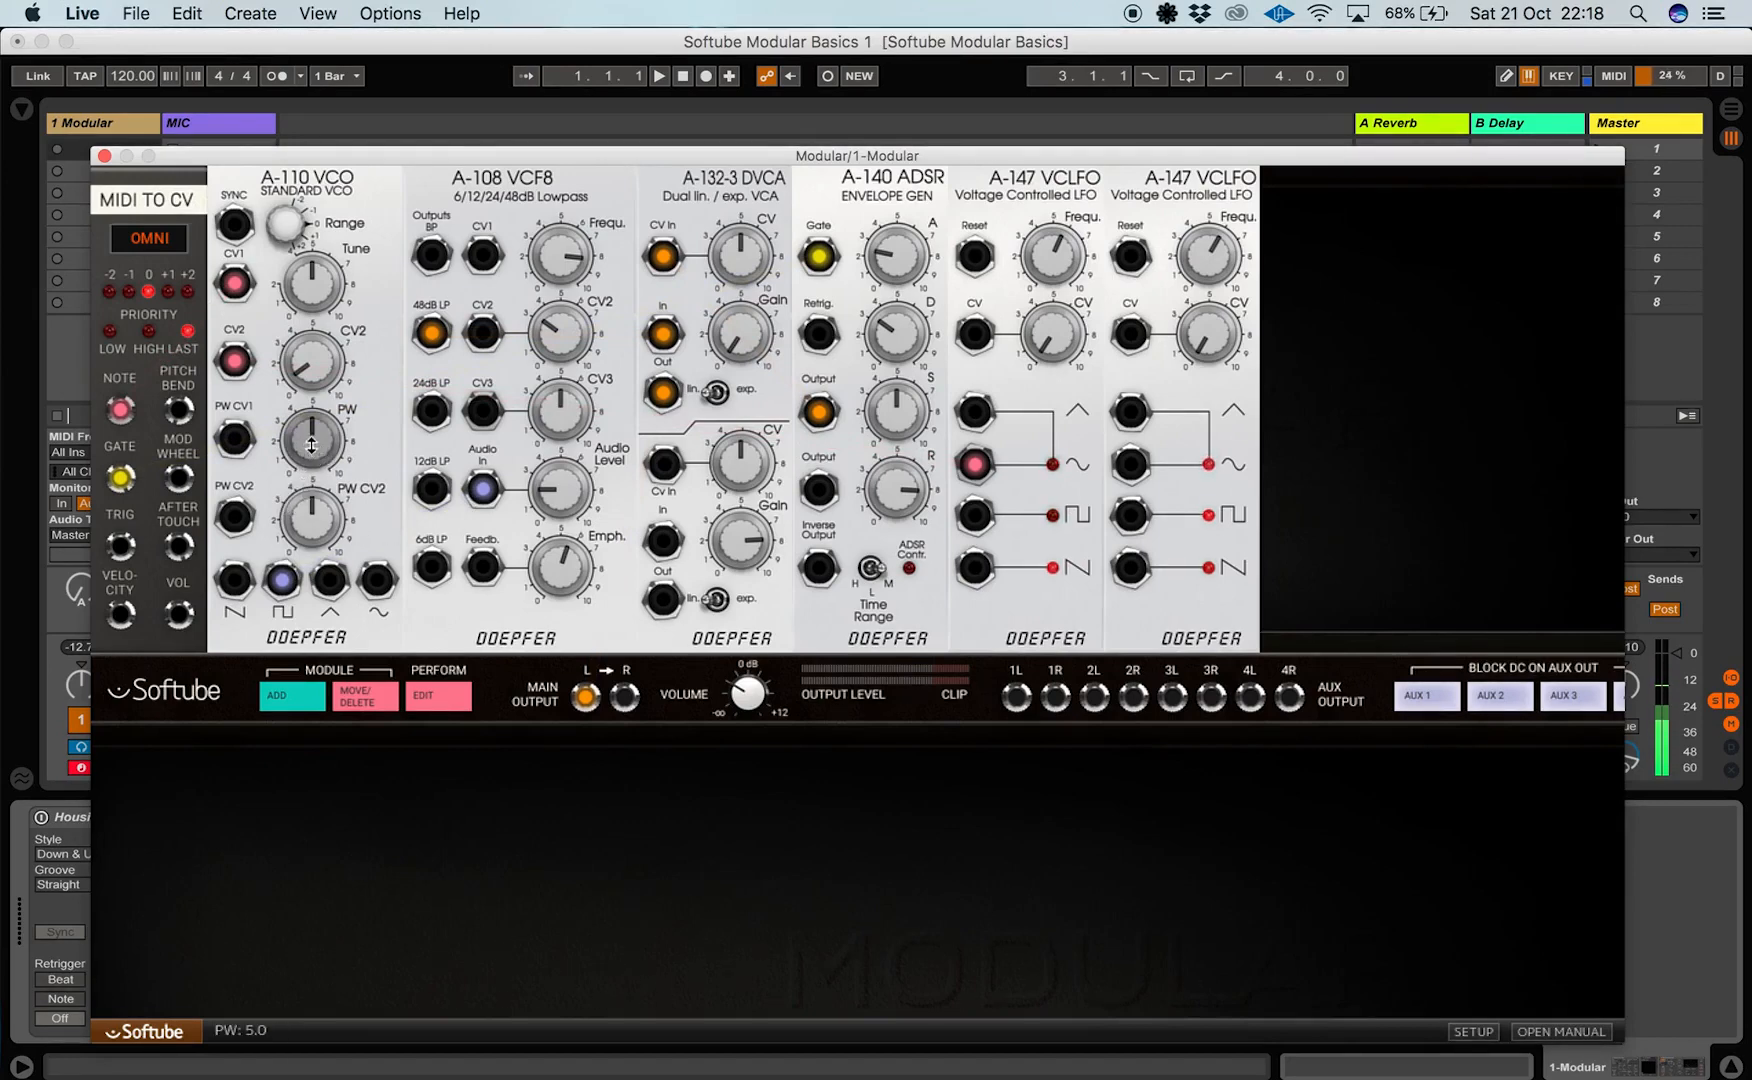
left_click_drag(306, 447, 304, 436)
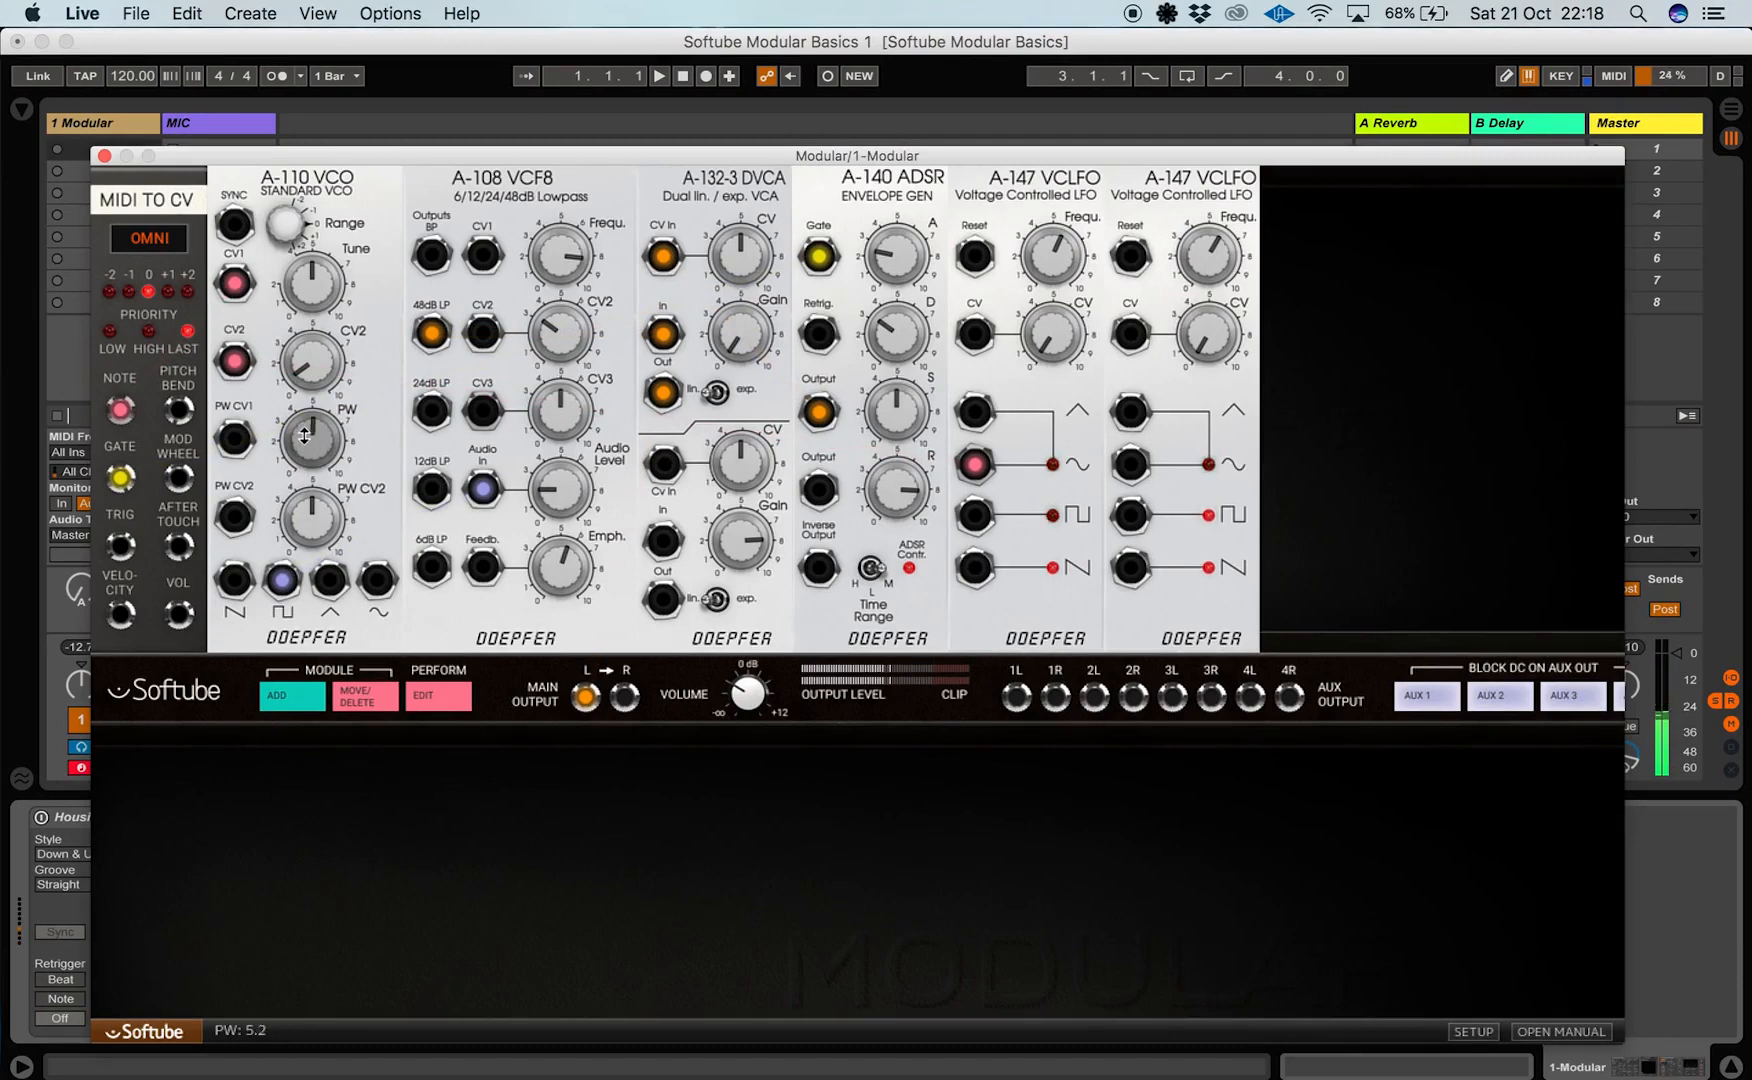
left_click_drag(297, 361, 296, 479)
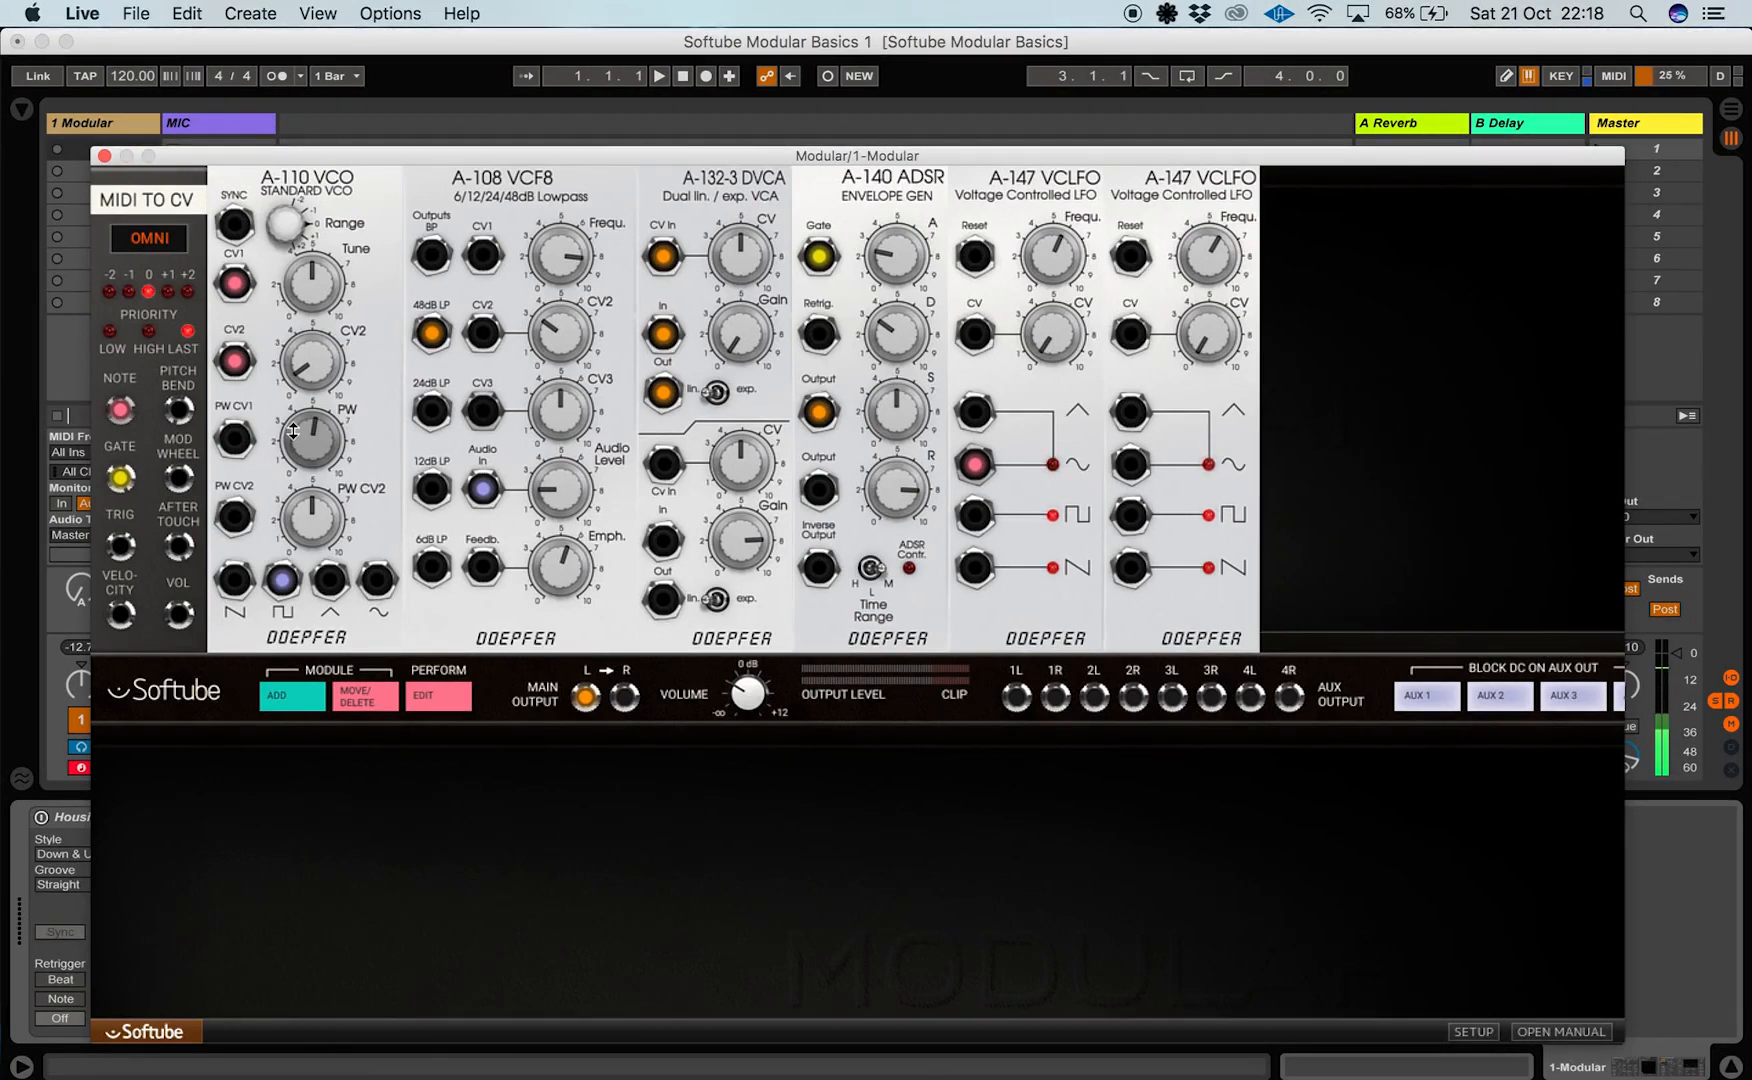
left_click_drag(293, 430, 361, 476)
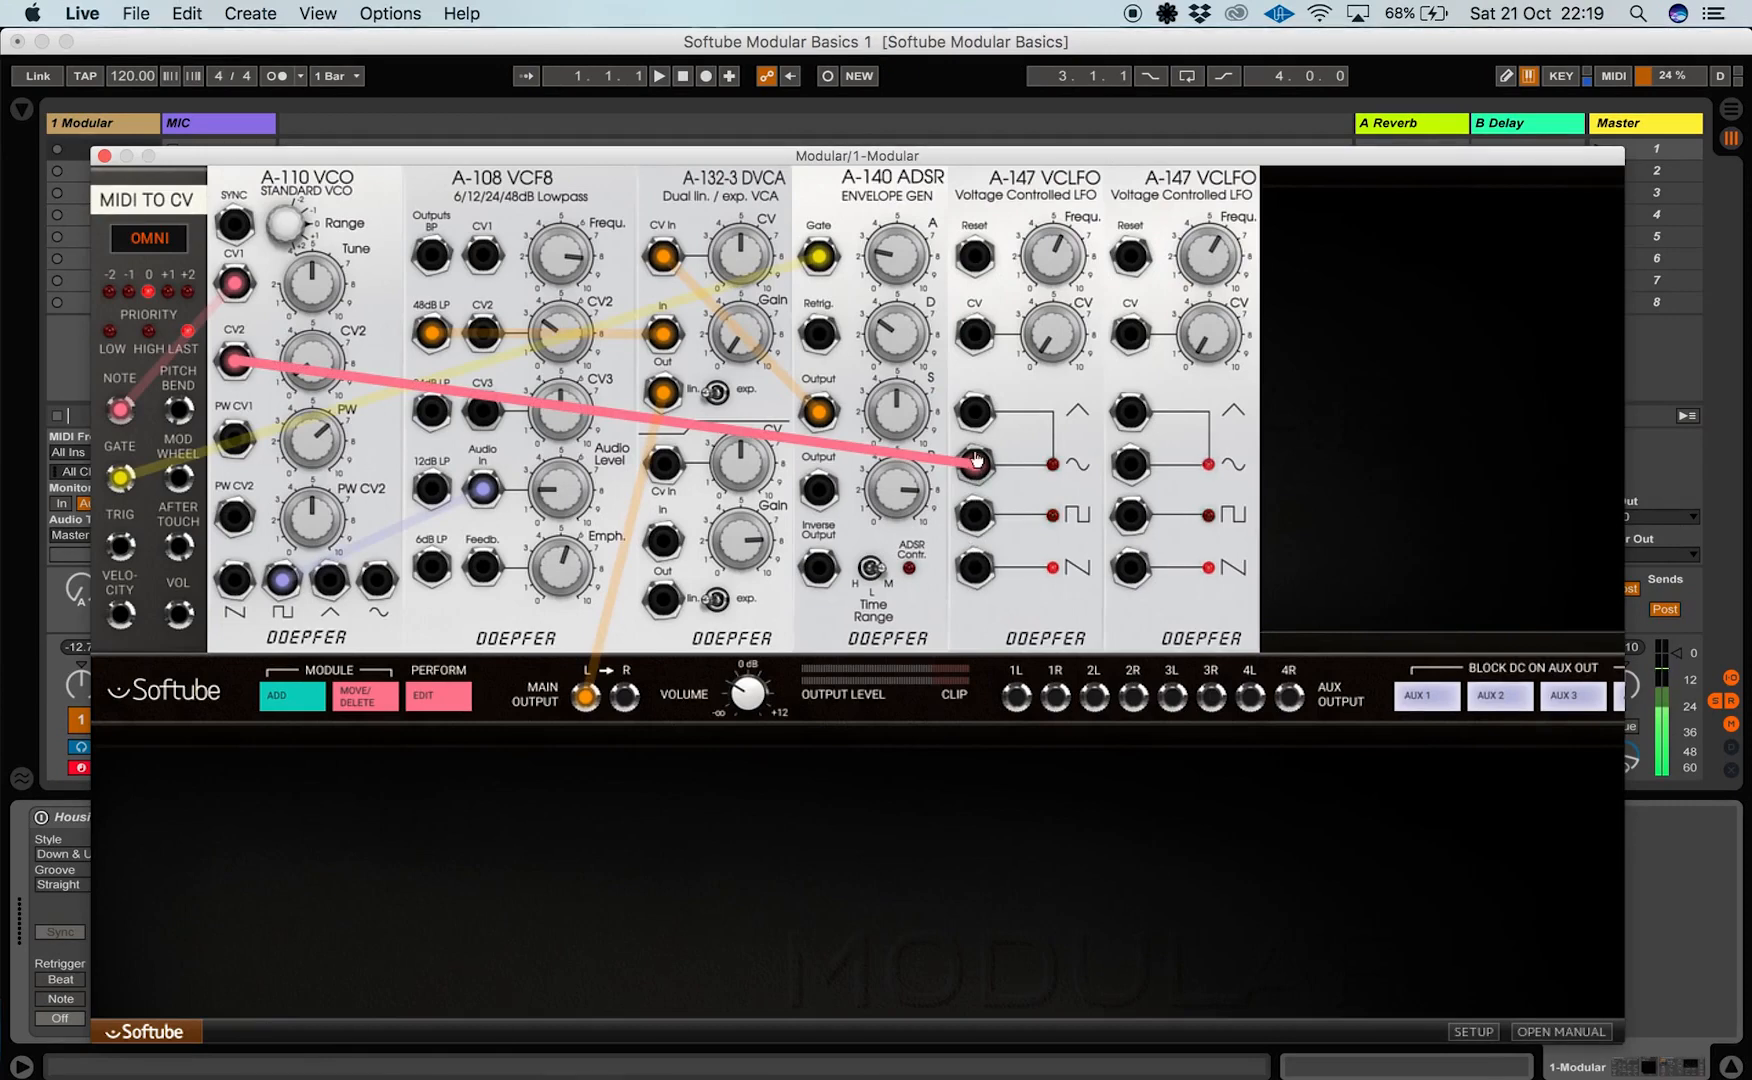
Move the VCLFO's sine cable from the VCO's CV2 to PW CV1, and also patch the sine to PW CV2 with its amount at 2.6
left_click_drag(260, 373, 237, 449)
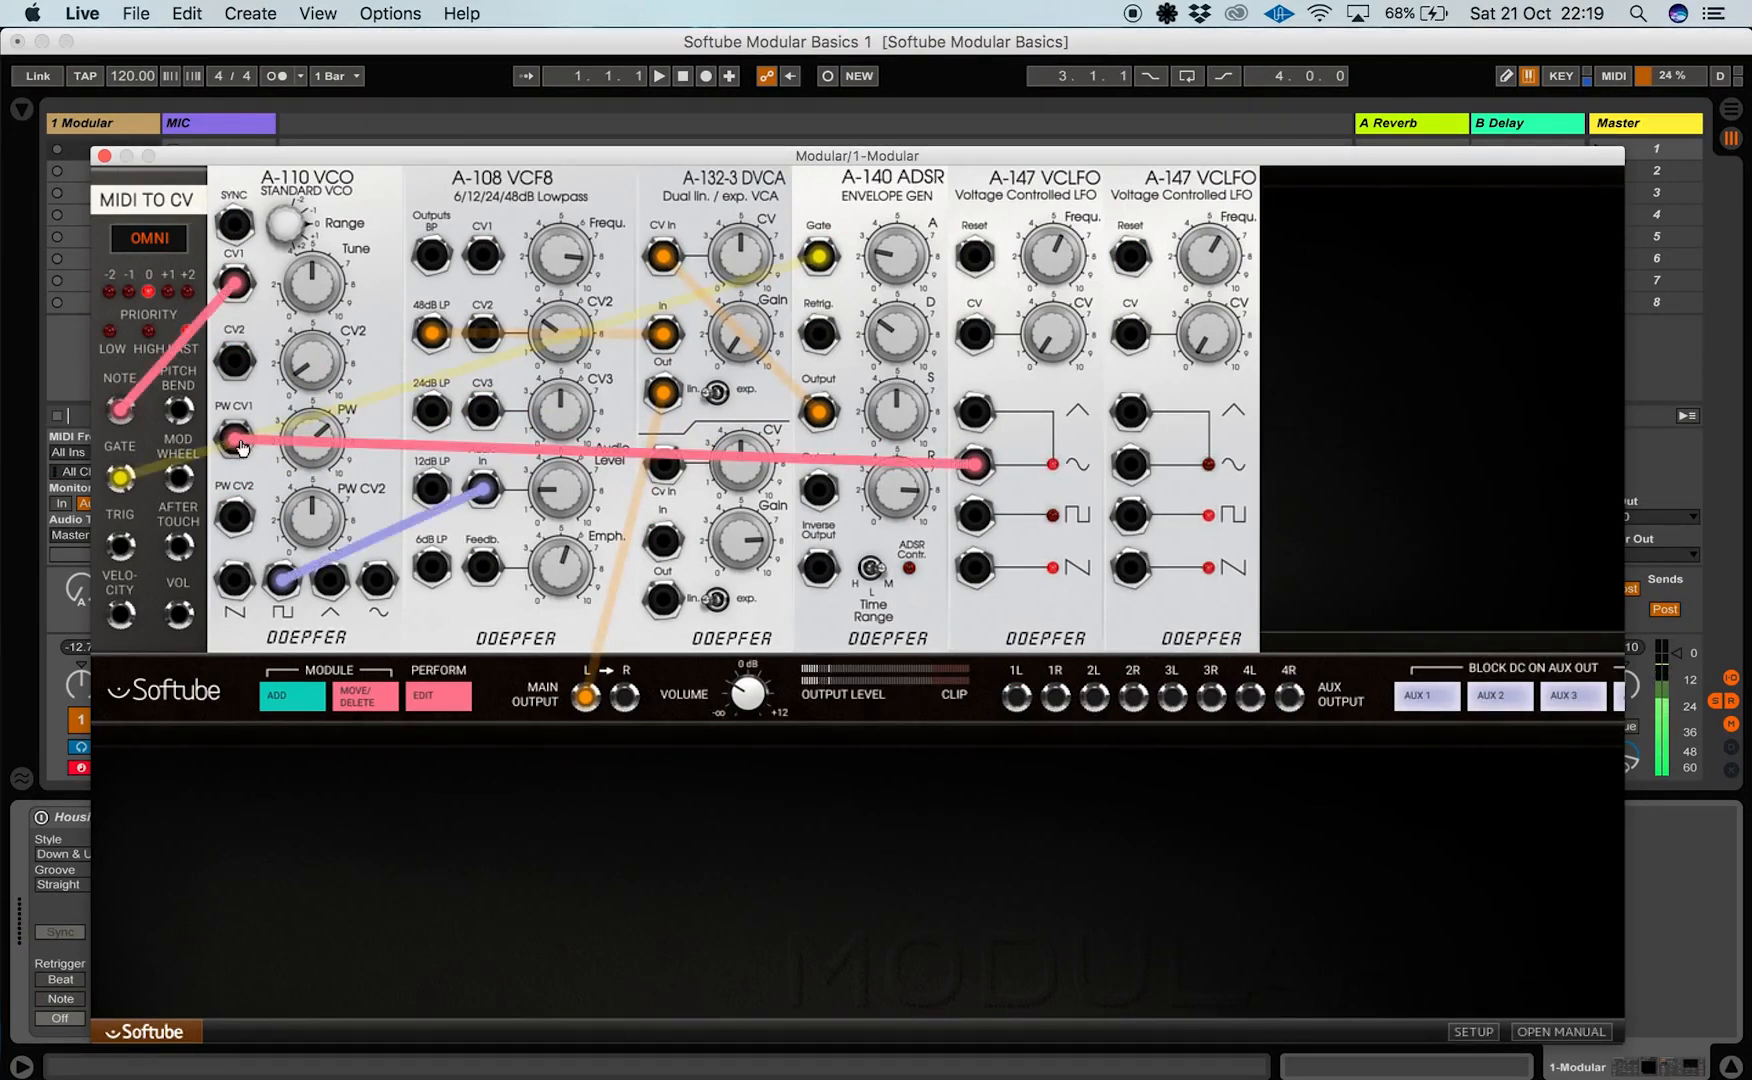
mouse_move(308, 456)
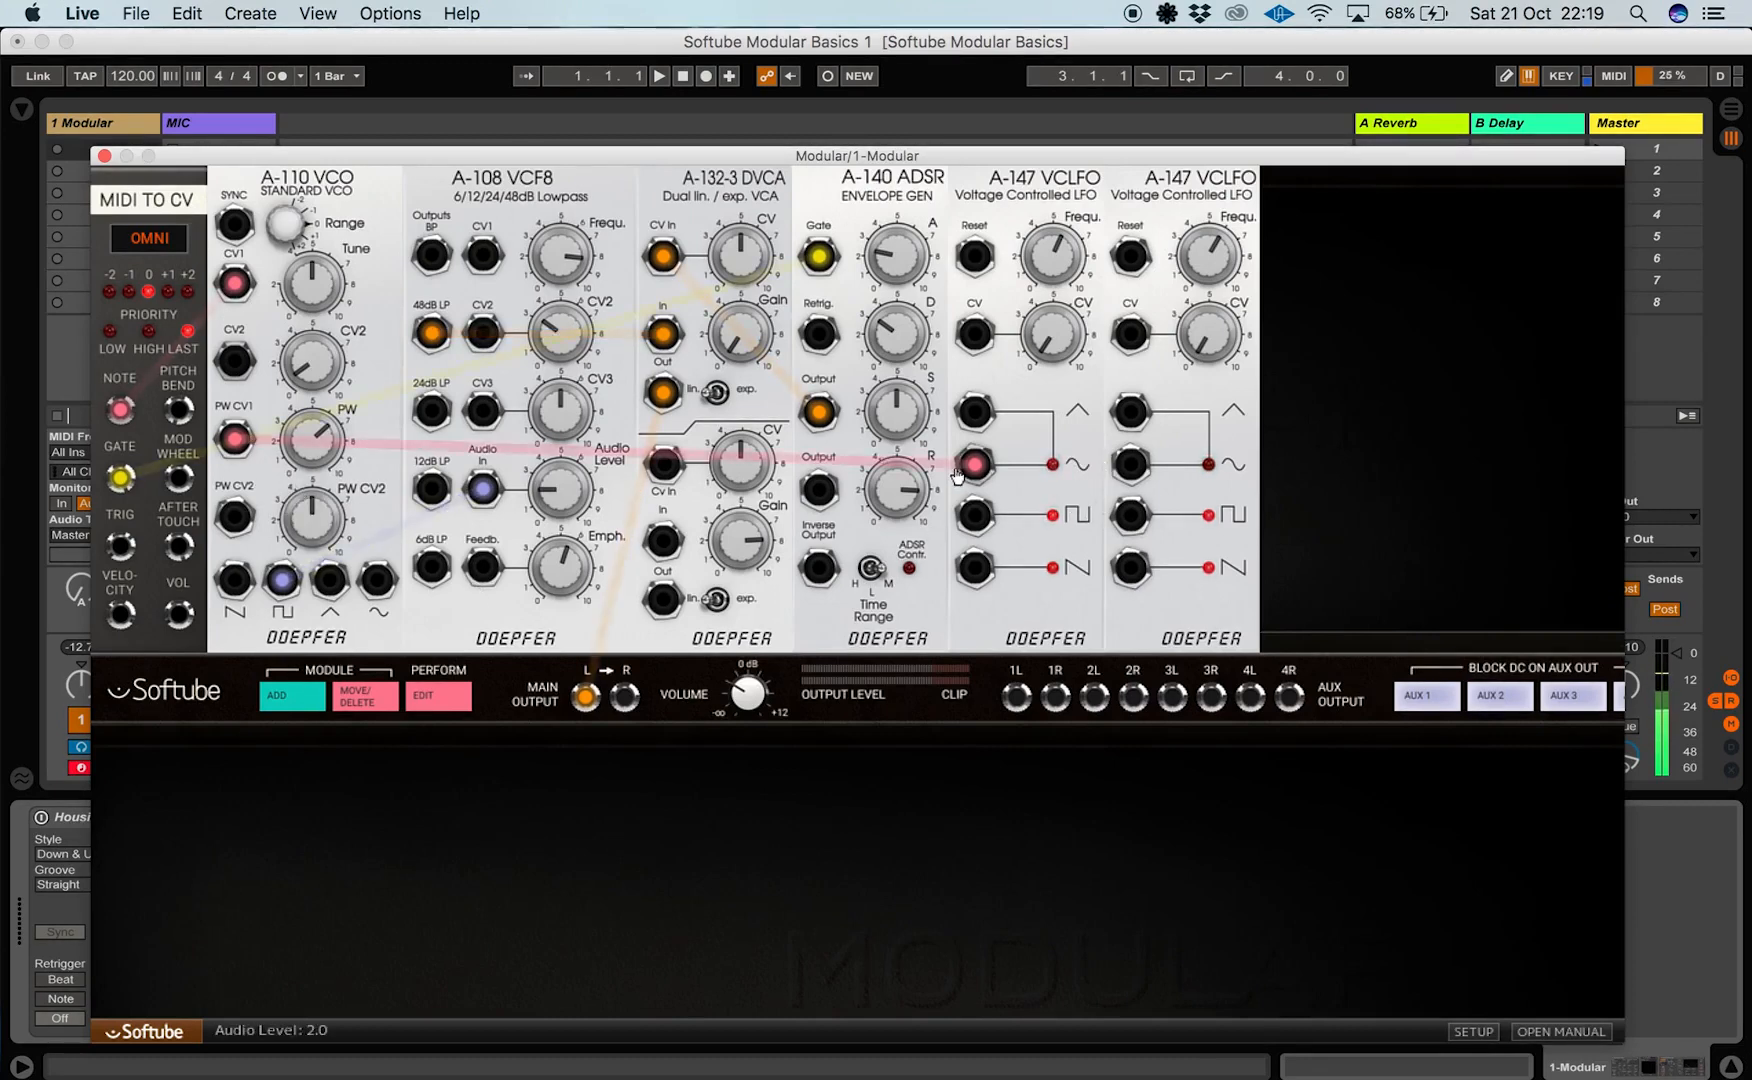
left_click_drag(968, 468, 298, 532)
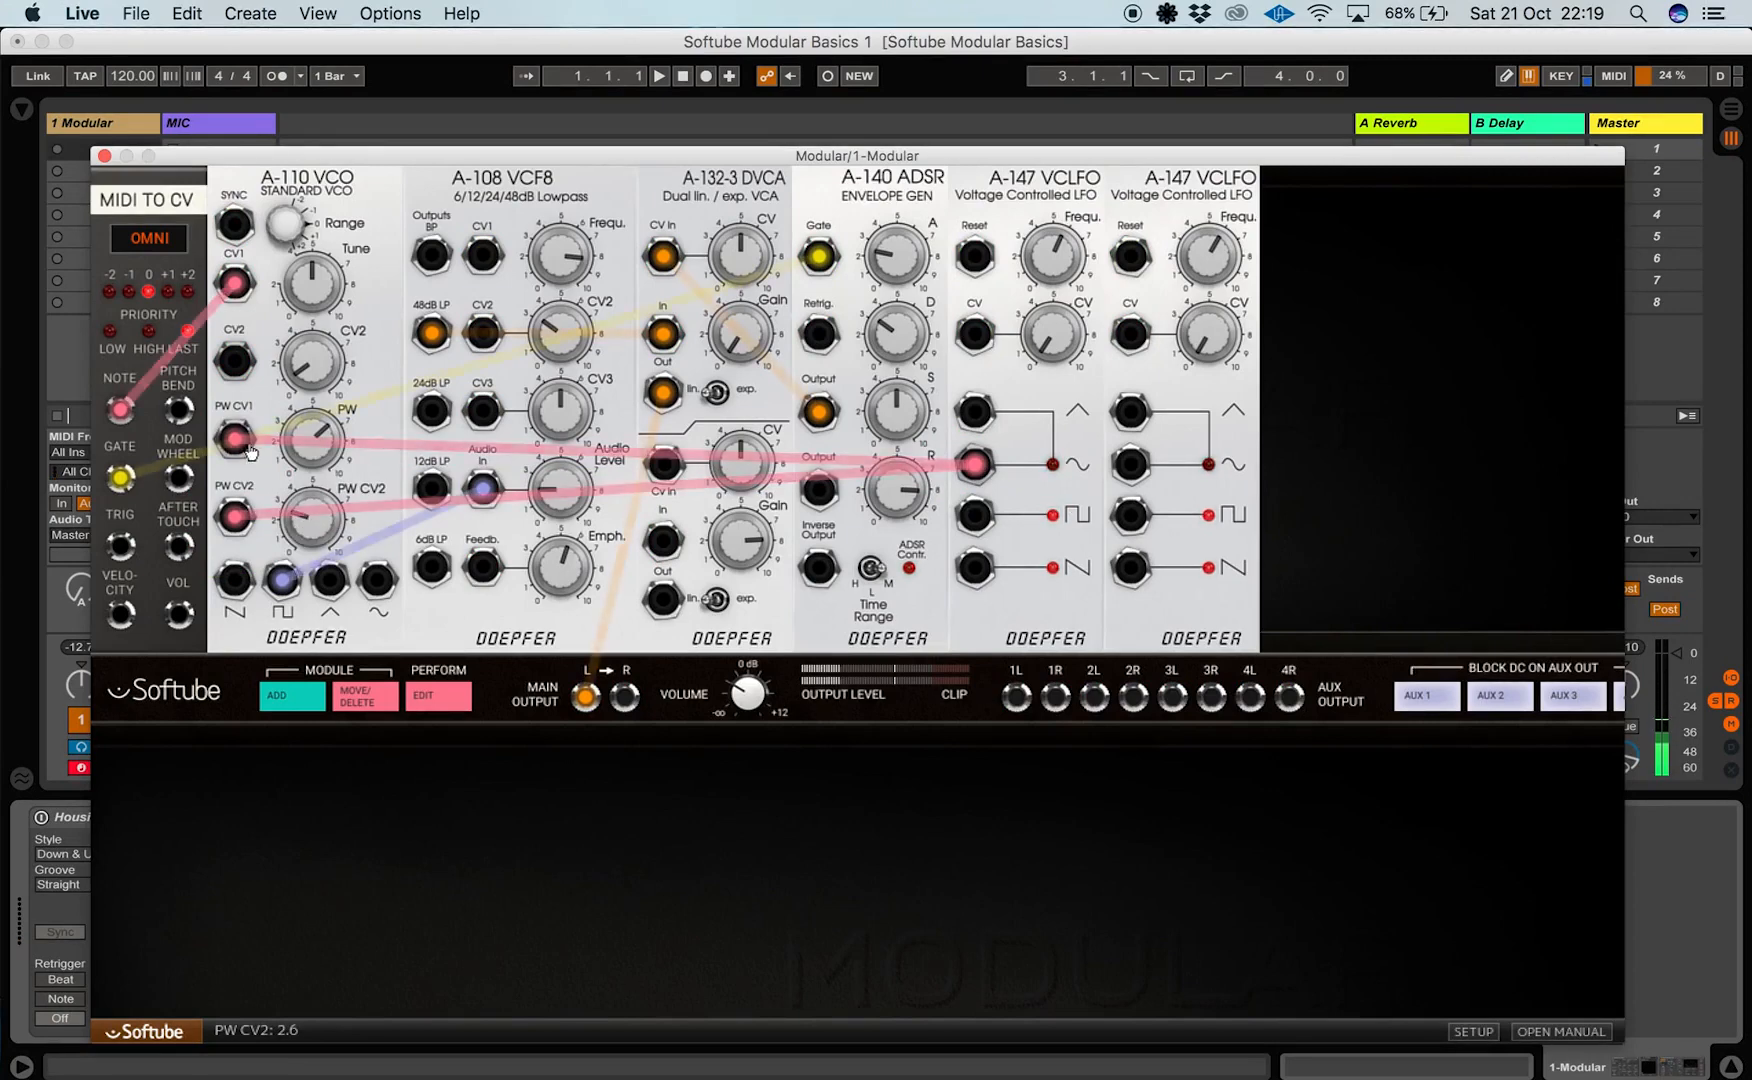
Unplug the VCLFO's sine output from the VCO's PW CV1 and PW CV2 inputs and delete the second VCLFO module
left_click_drag(234, 437, 367, 413)
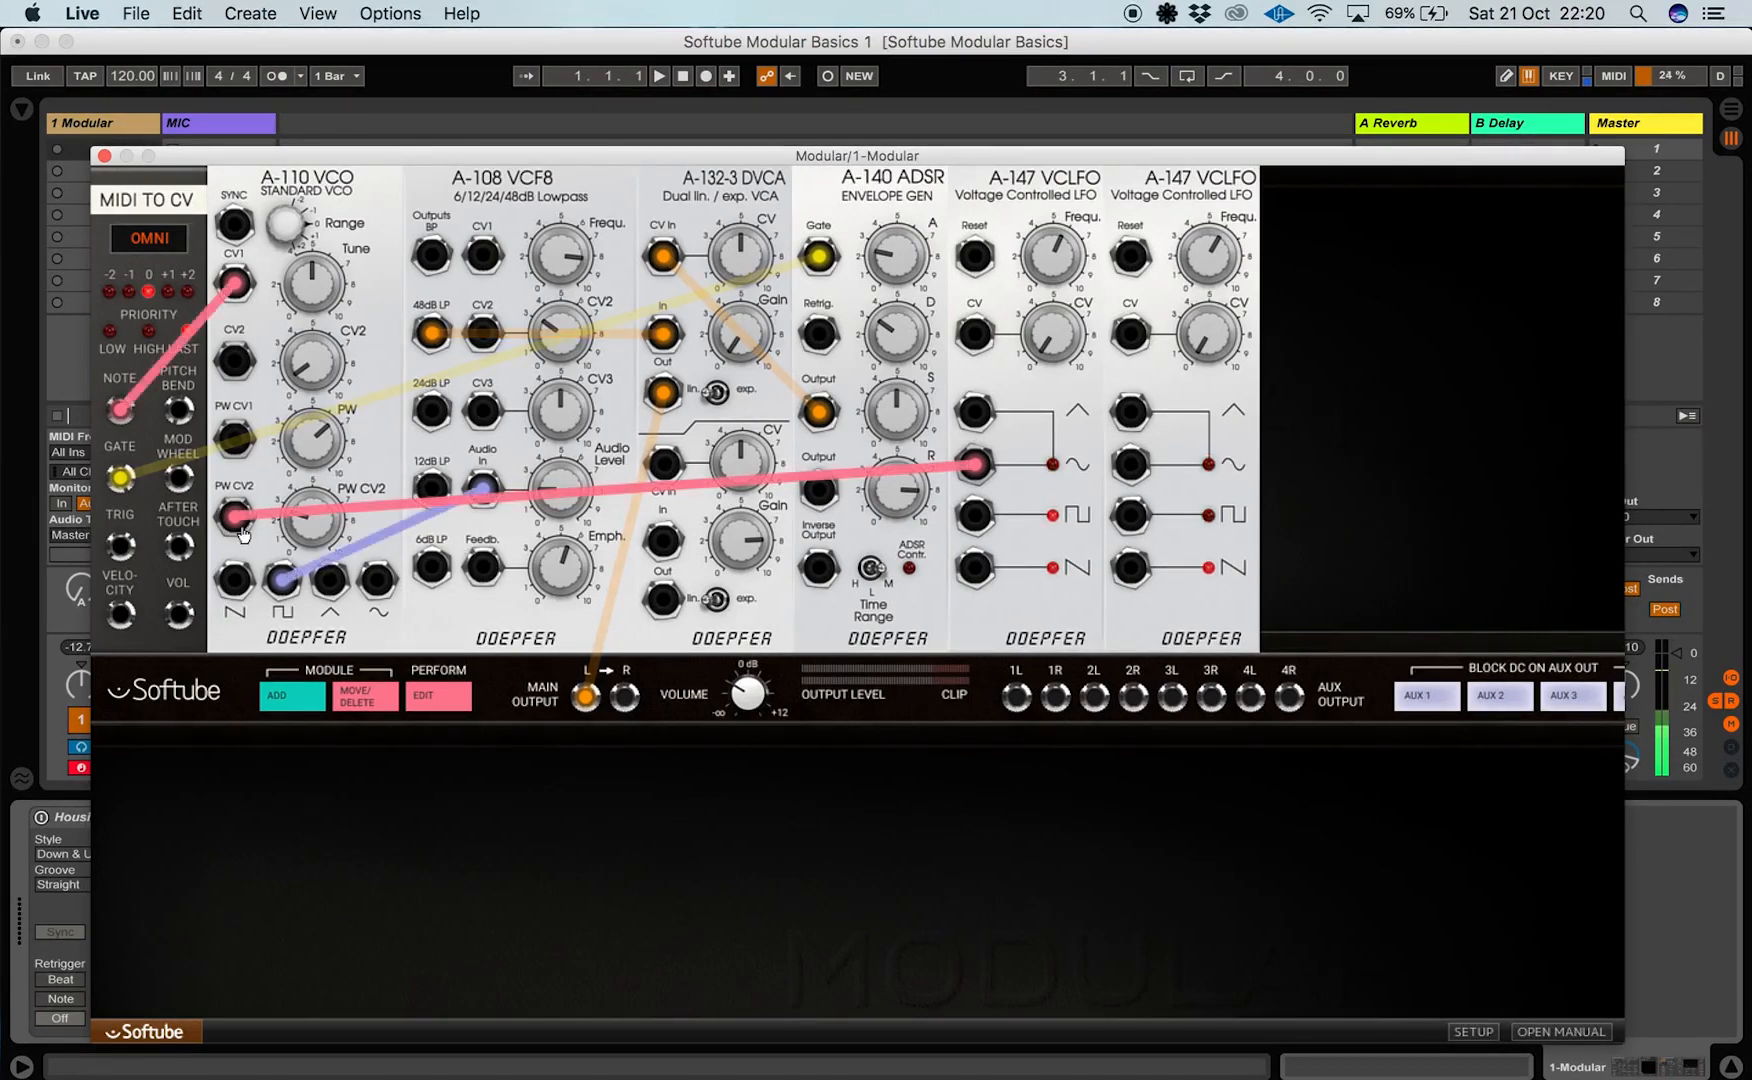
left_click_drag(233, 516, 1022, 446)
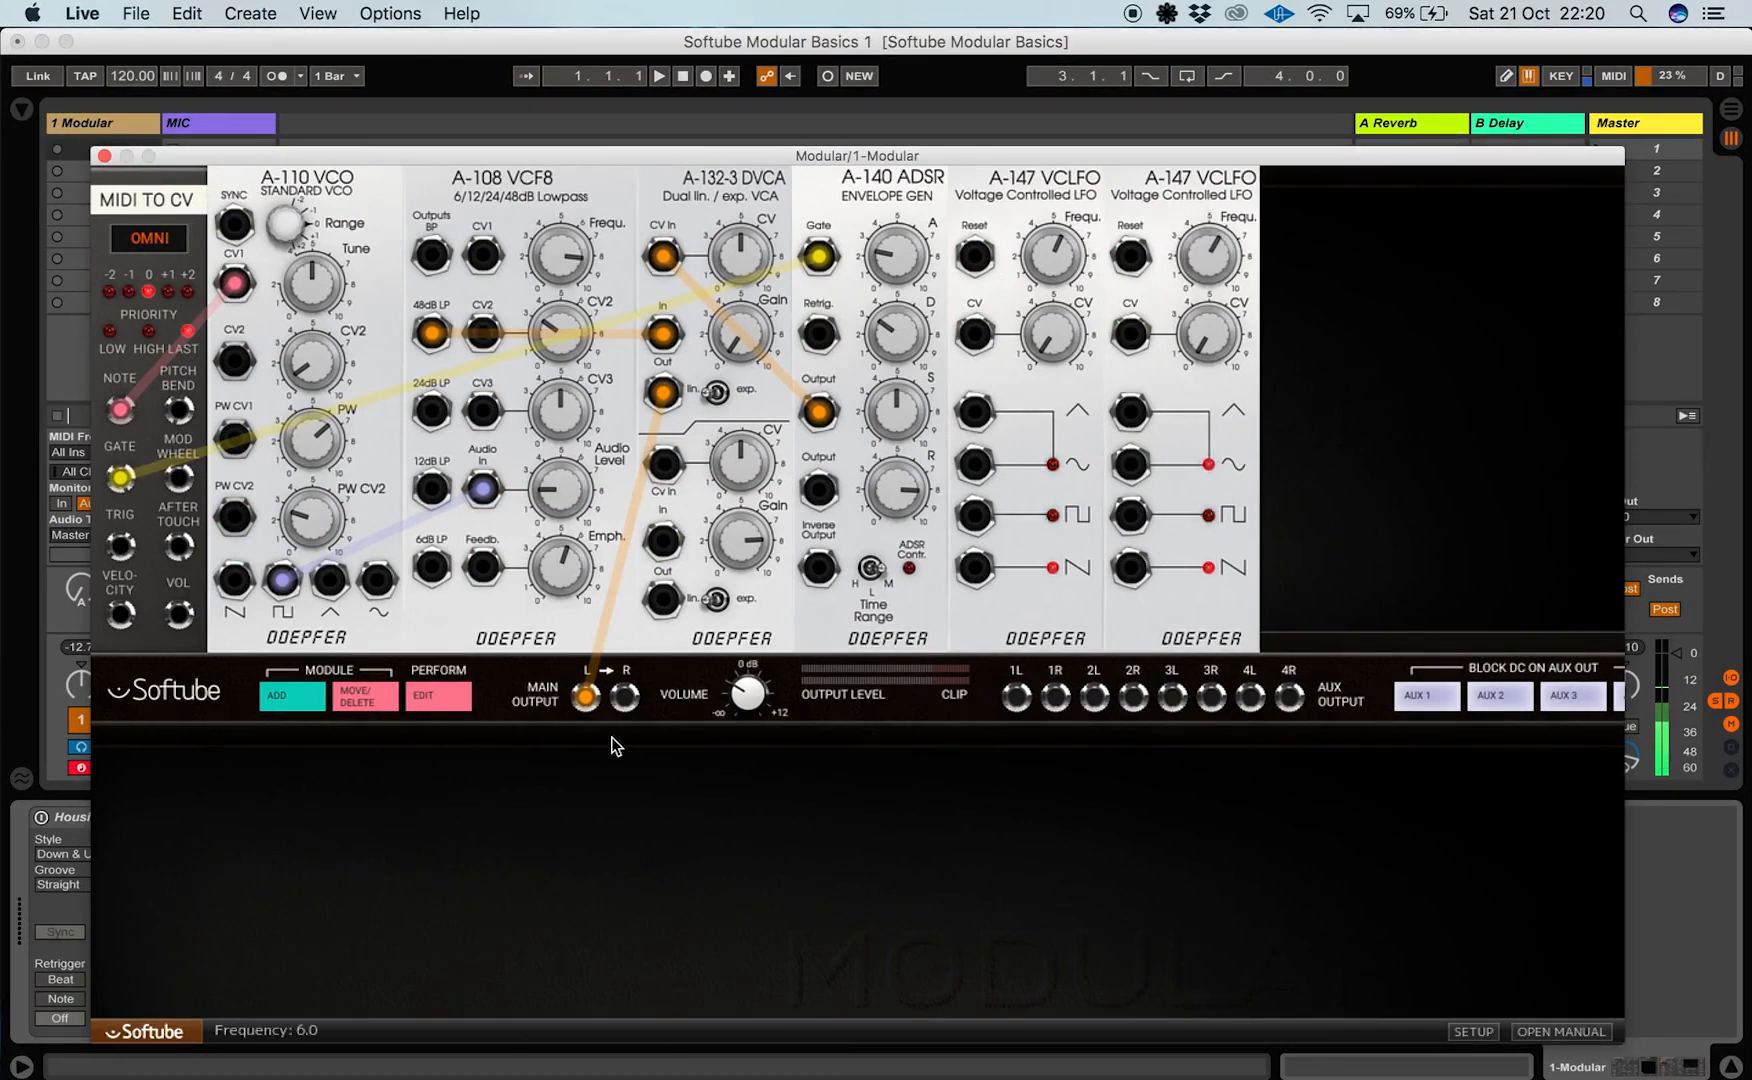
left_click(363, 706)
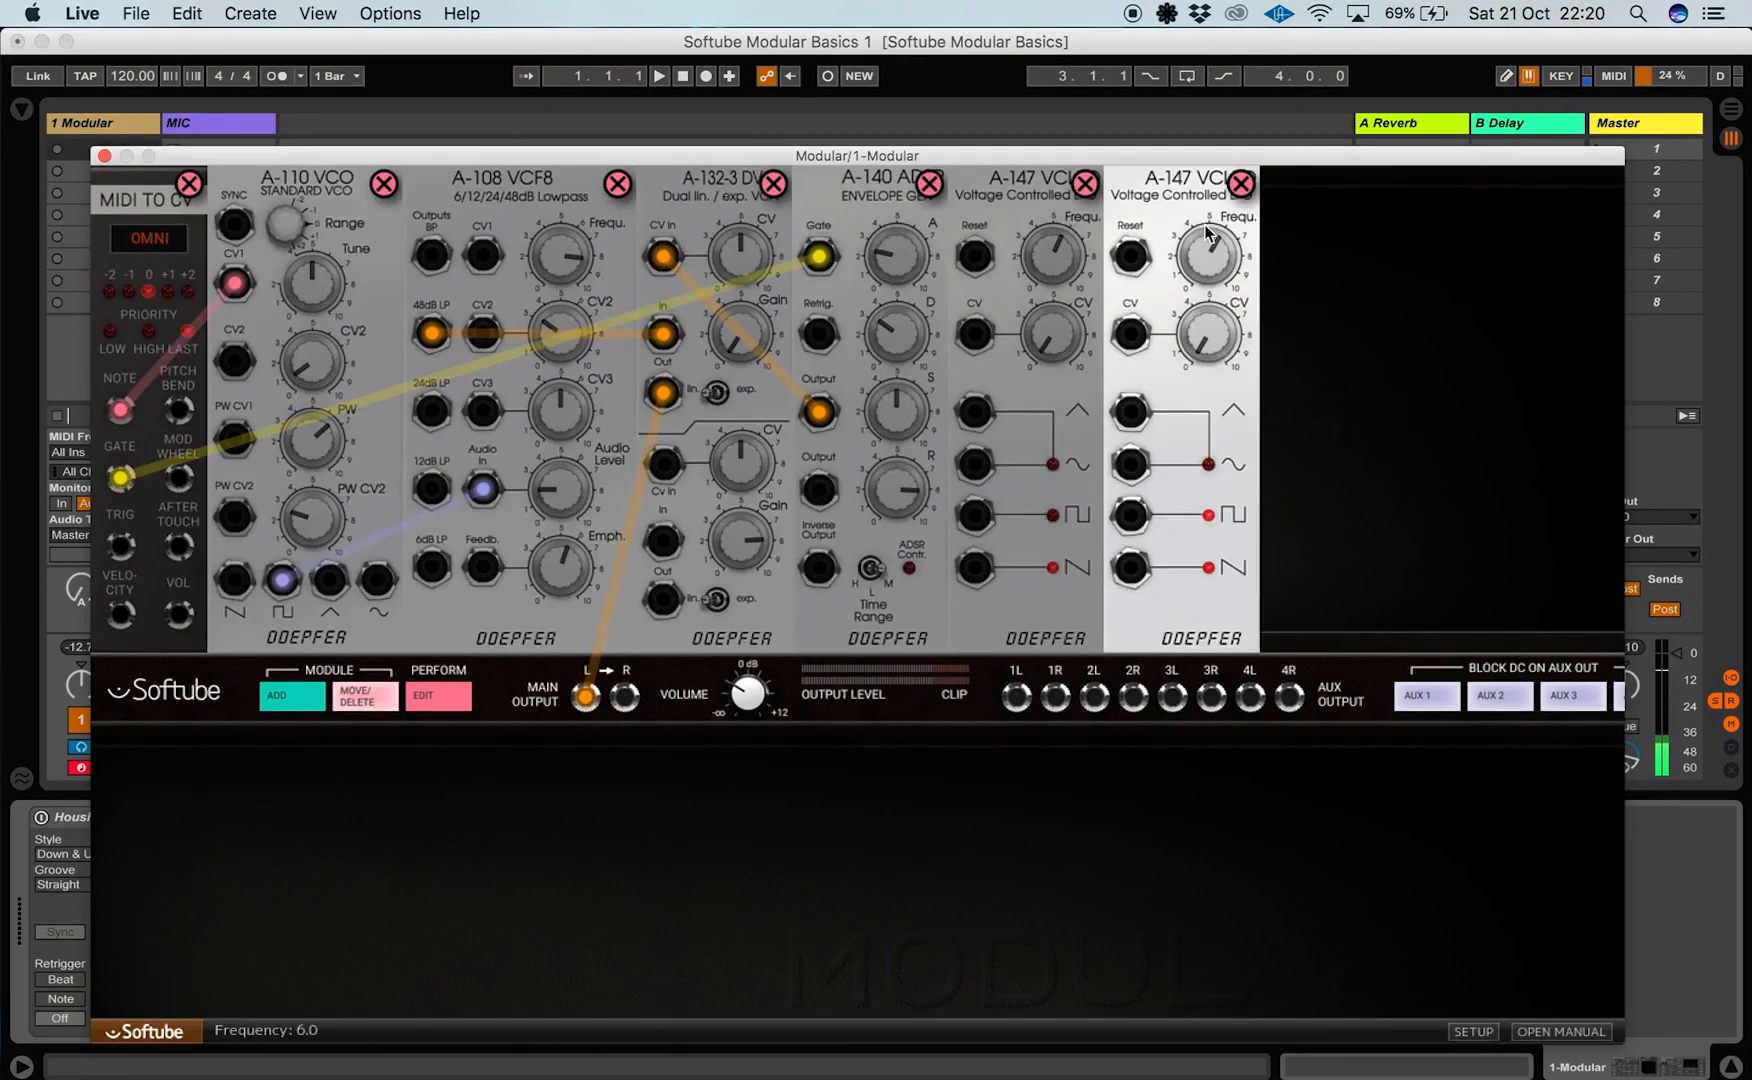
left_click(1240, 184)
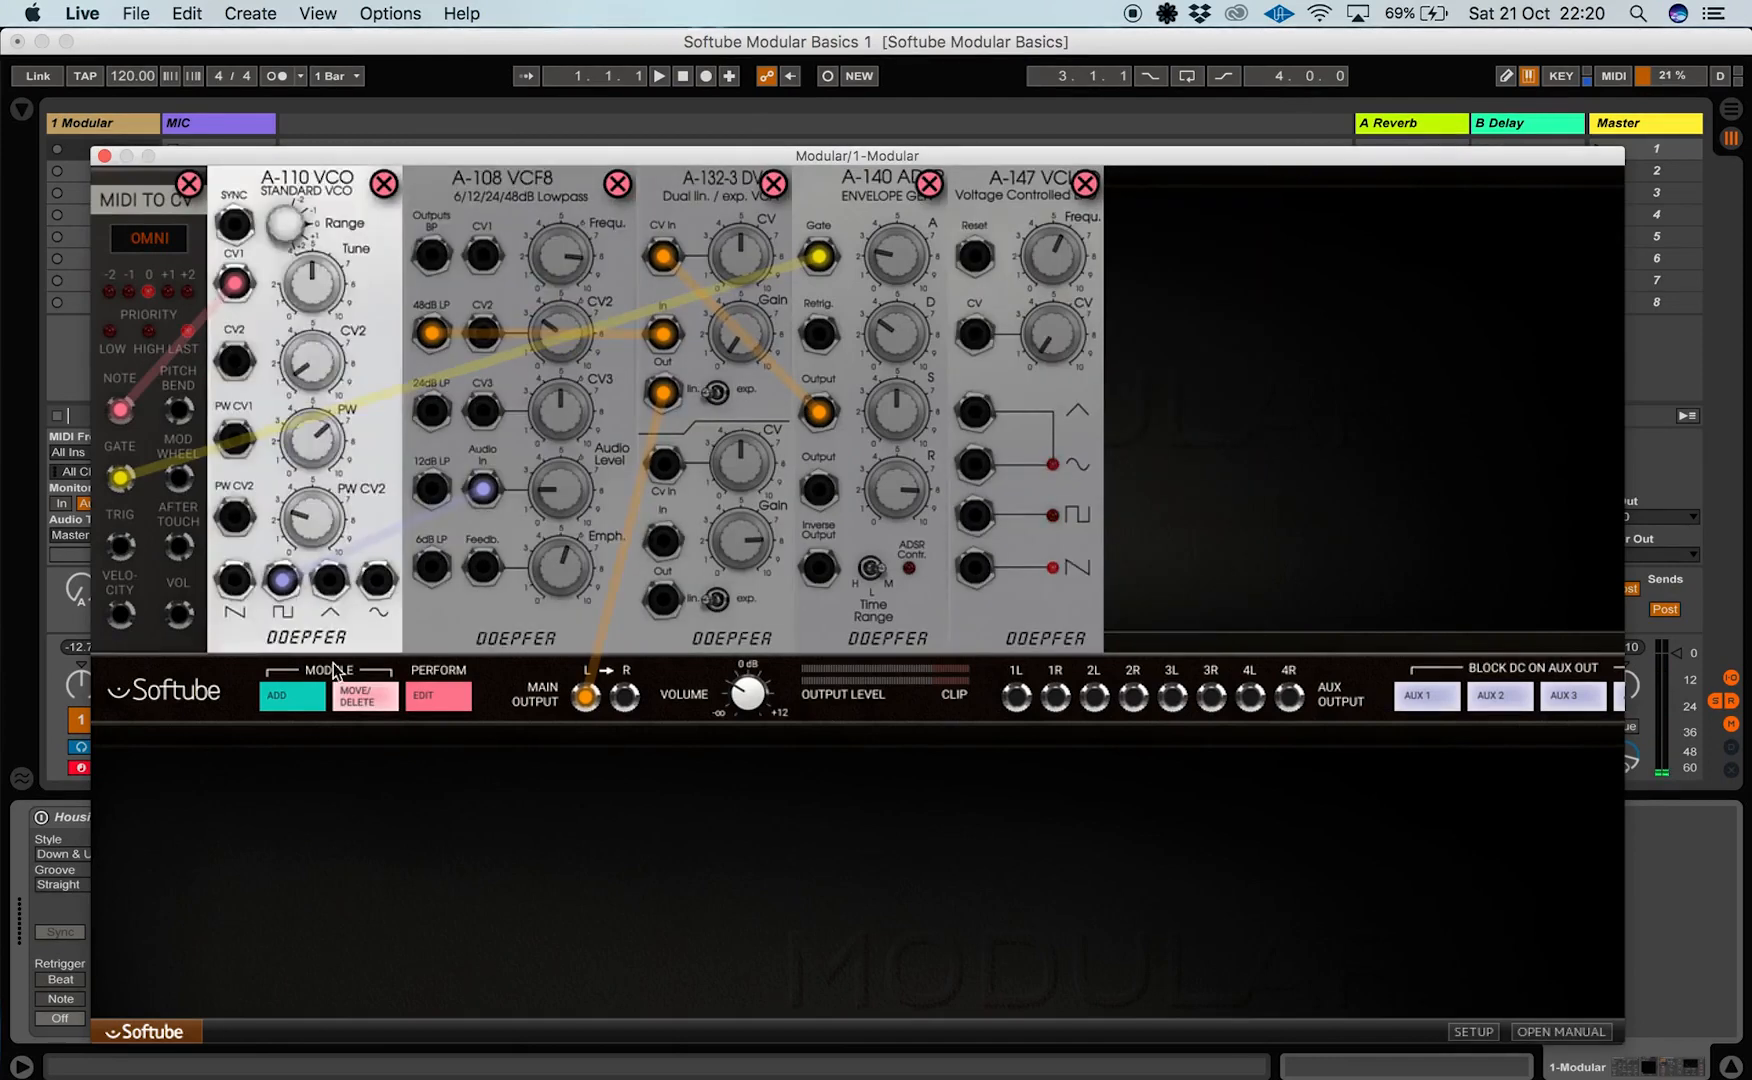
left_click(363, 697)
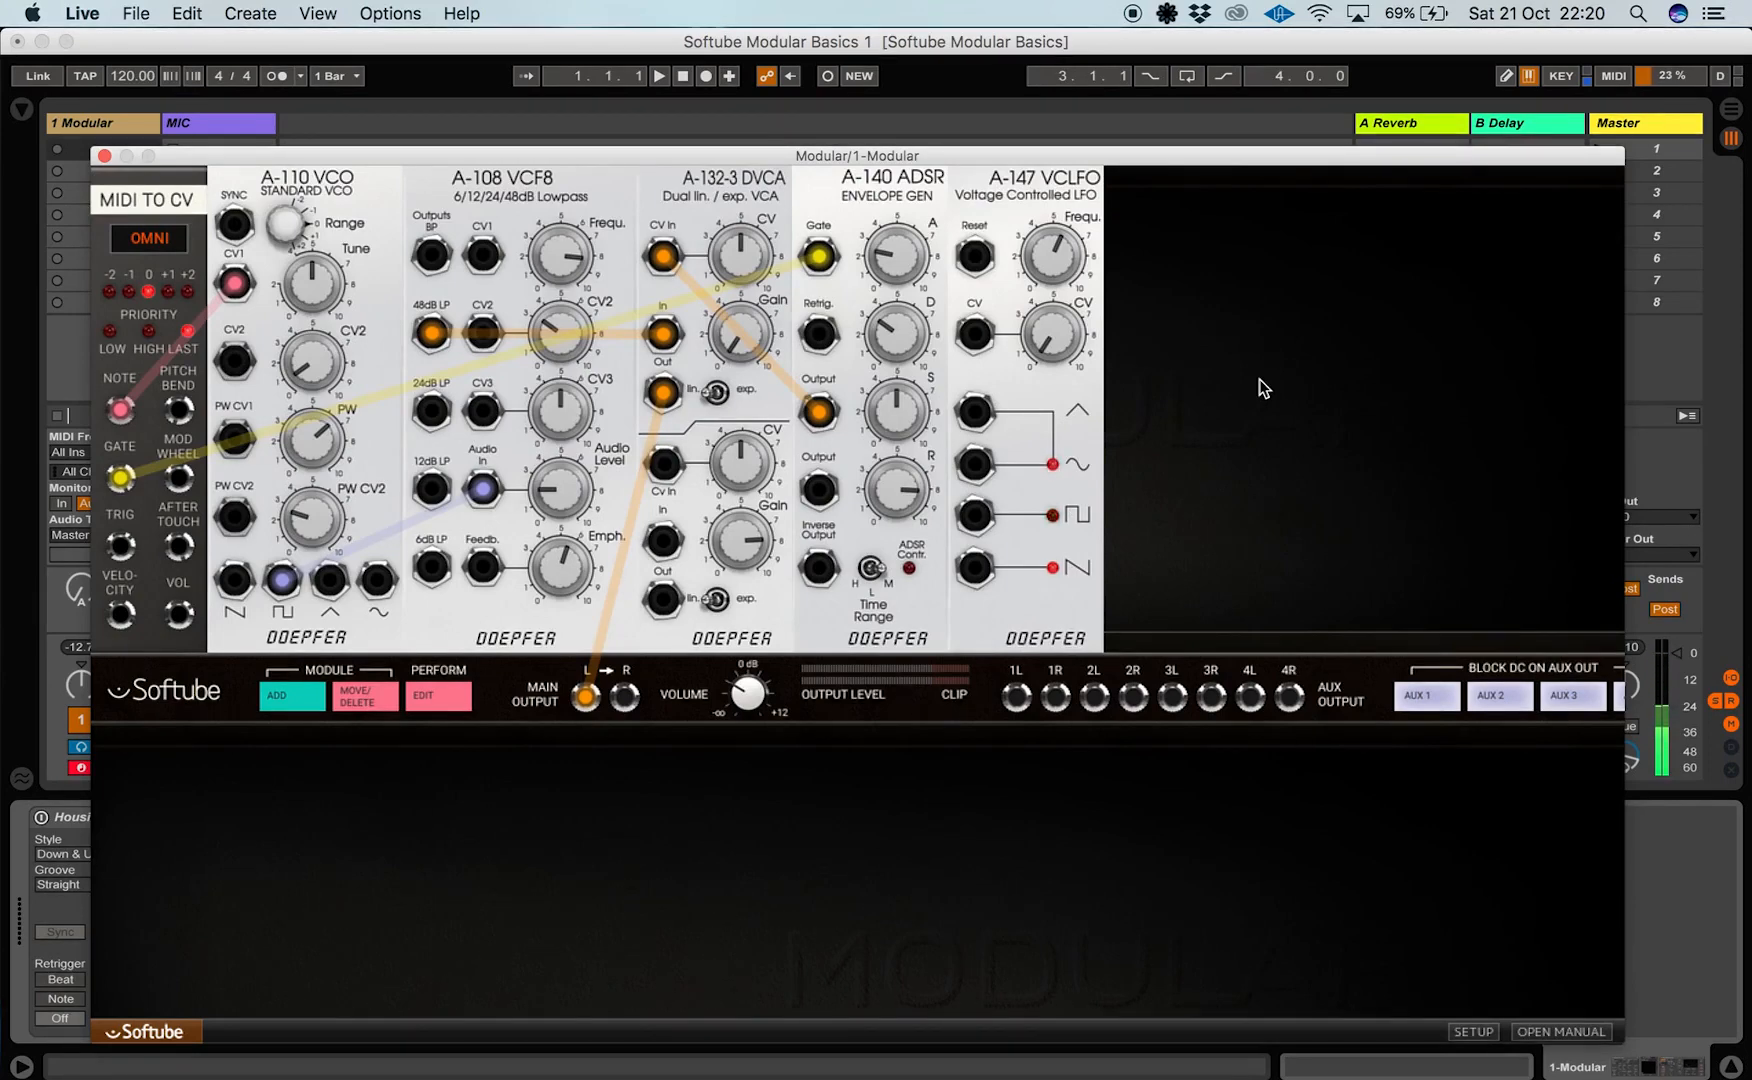
Add a second A-140 ADSR, patch the MIDI Gate to its Gate input, and connect its Output to the VCLFO's CV input
left_click(296, 702)
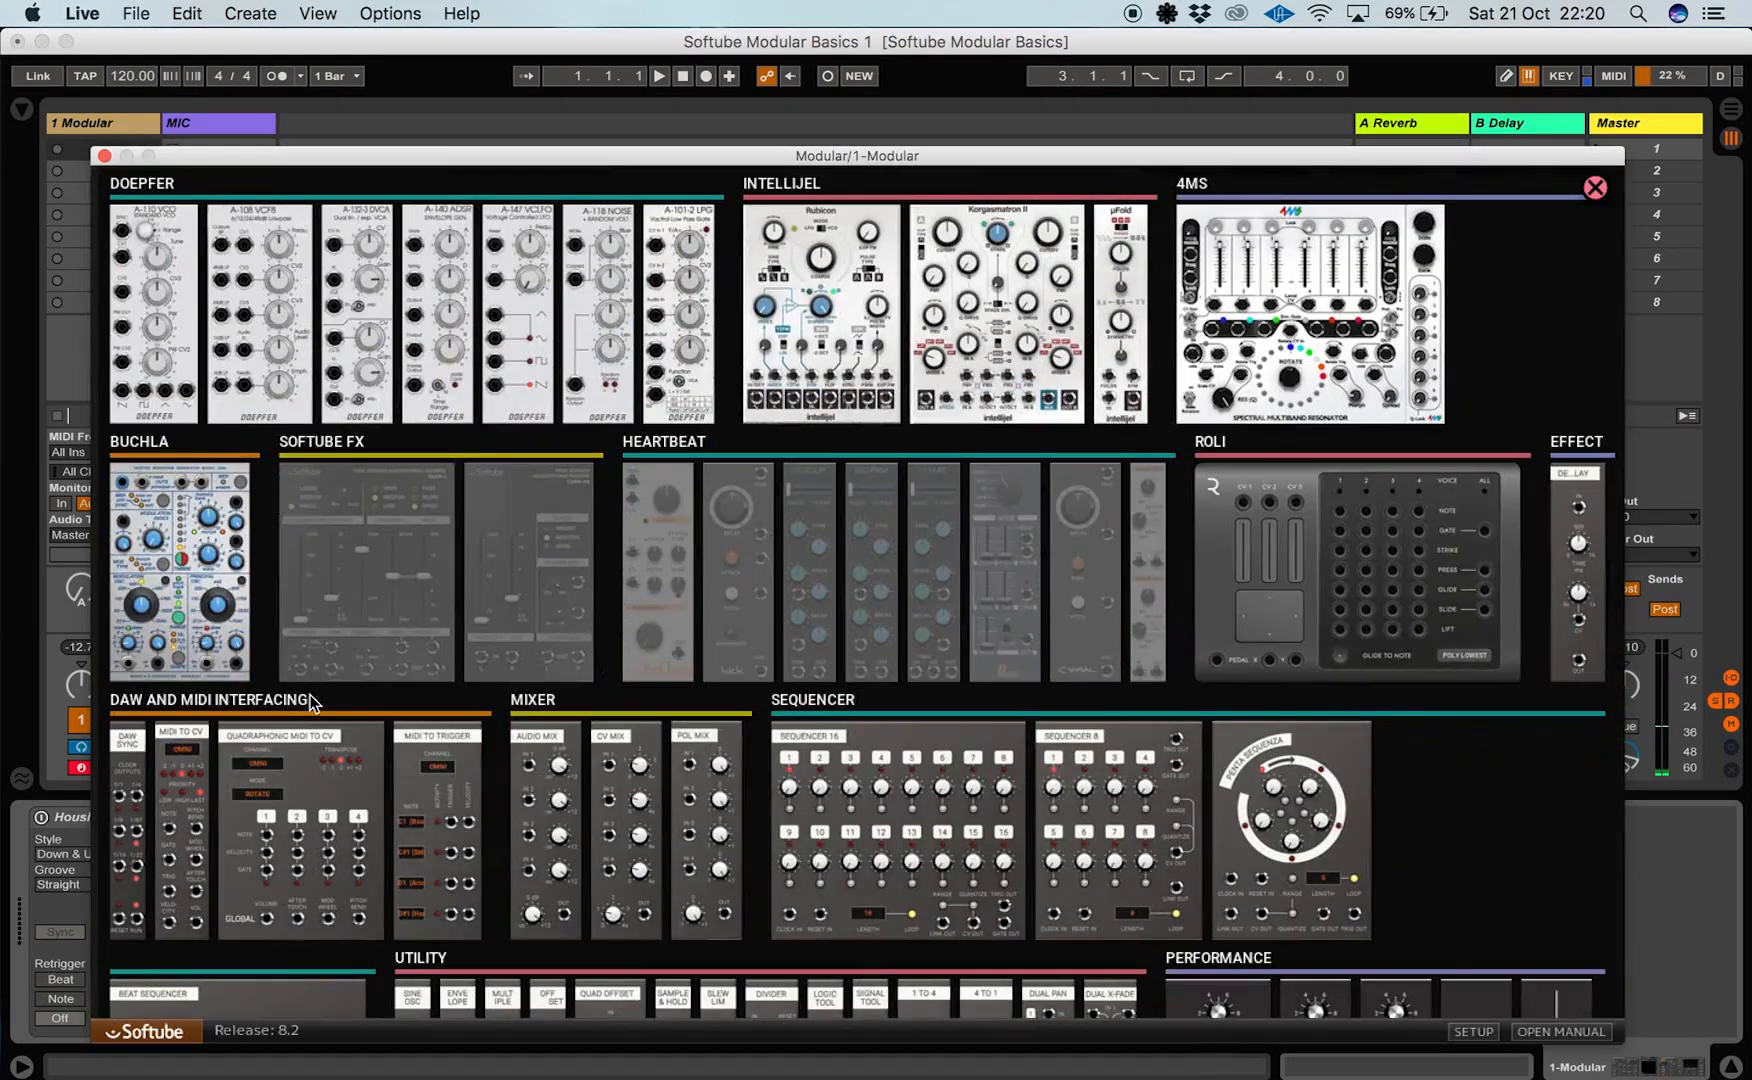
left_click(437, 316)
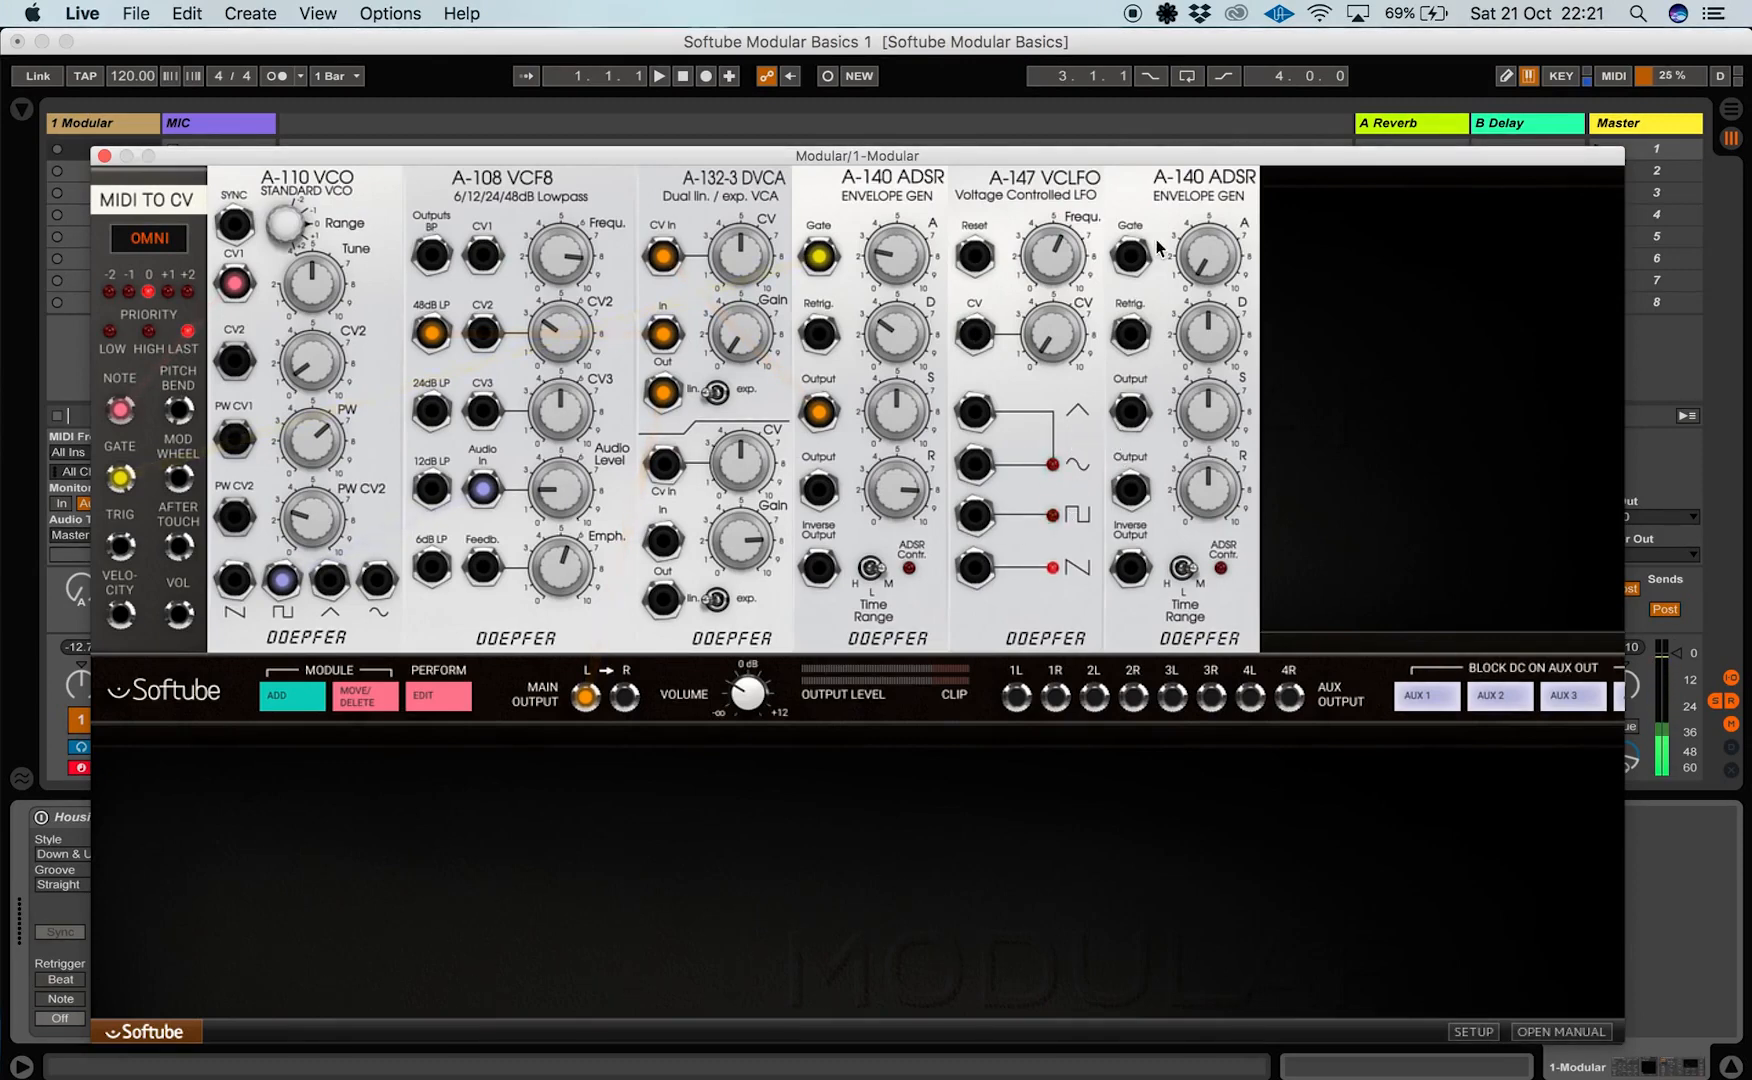
left_click_drag(120, 480, 1136, 262)
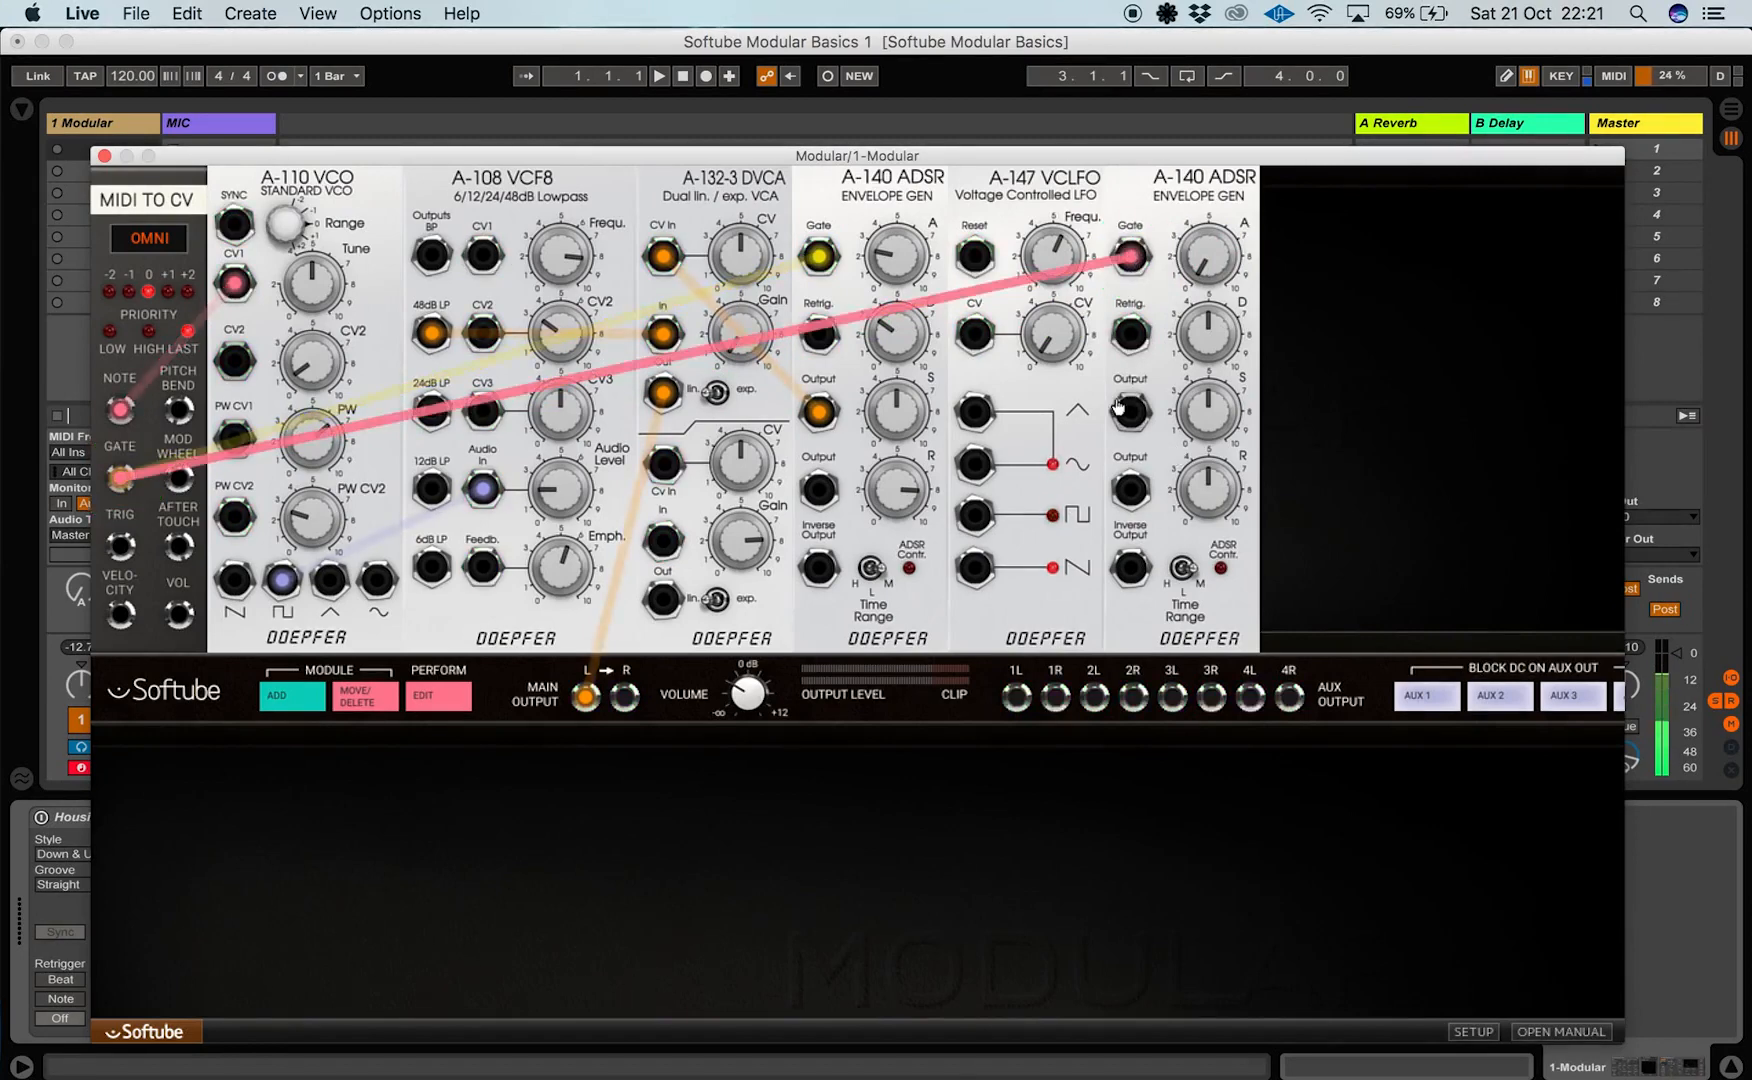
left_click_drag(1131, 415, 1049, 282)
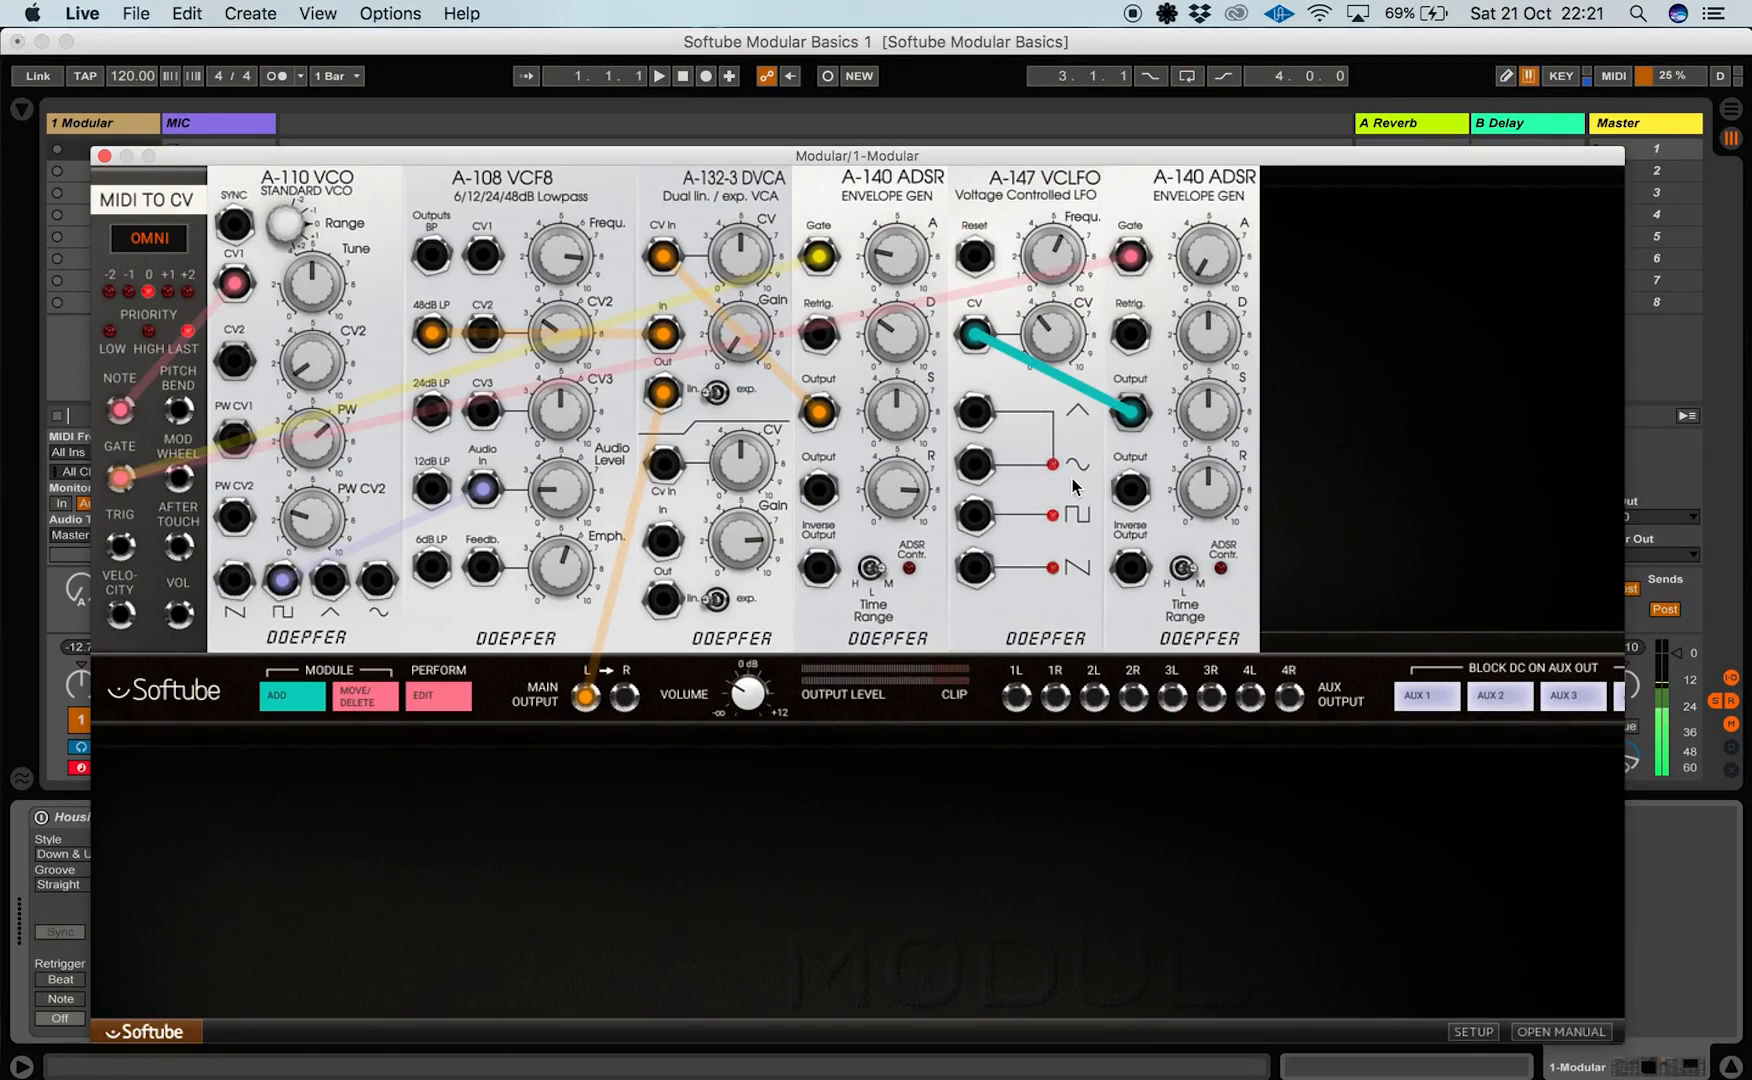
Lower the VCLFO's Frequency and patch its sine output to the VCO's PW CV2 with the amount at about 2.5
left_click_drag(1050, 285, 1041, 284)
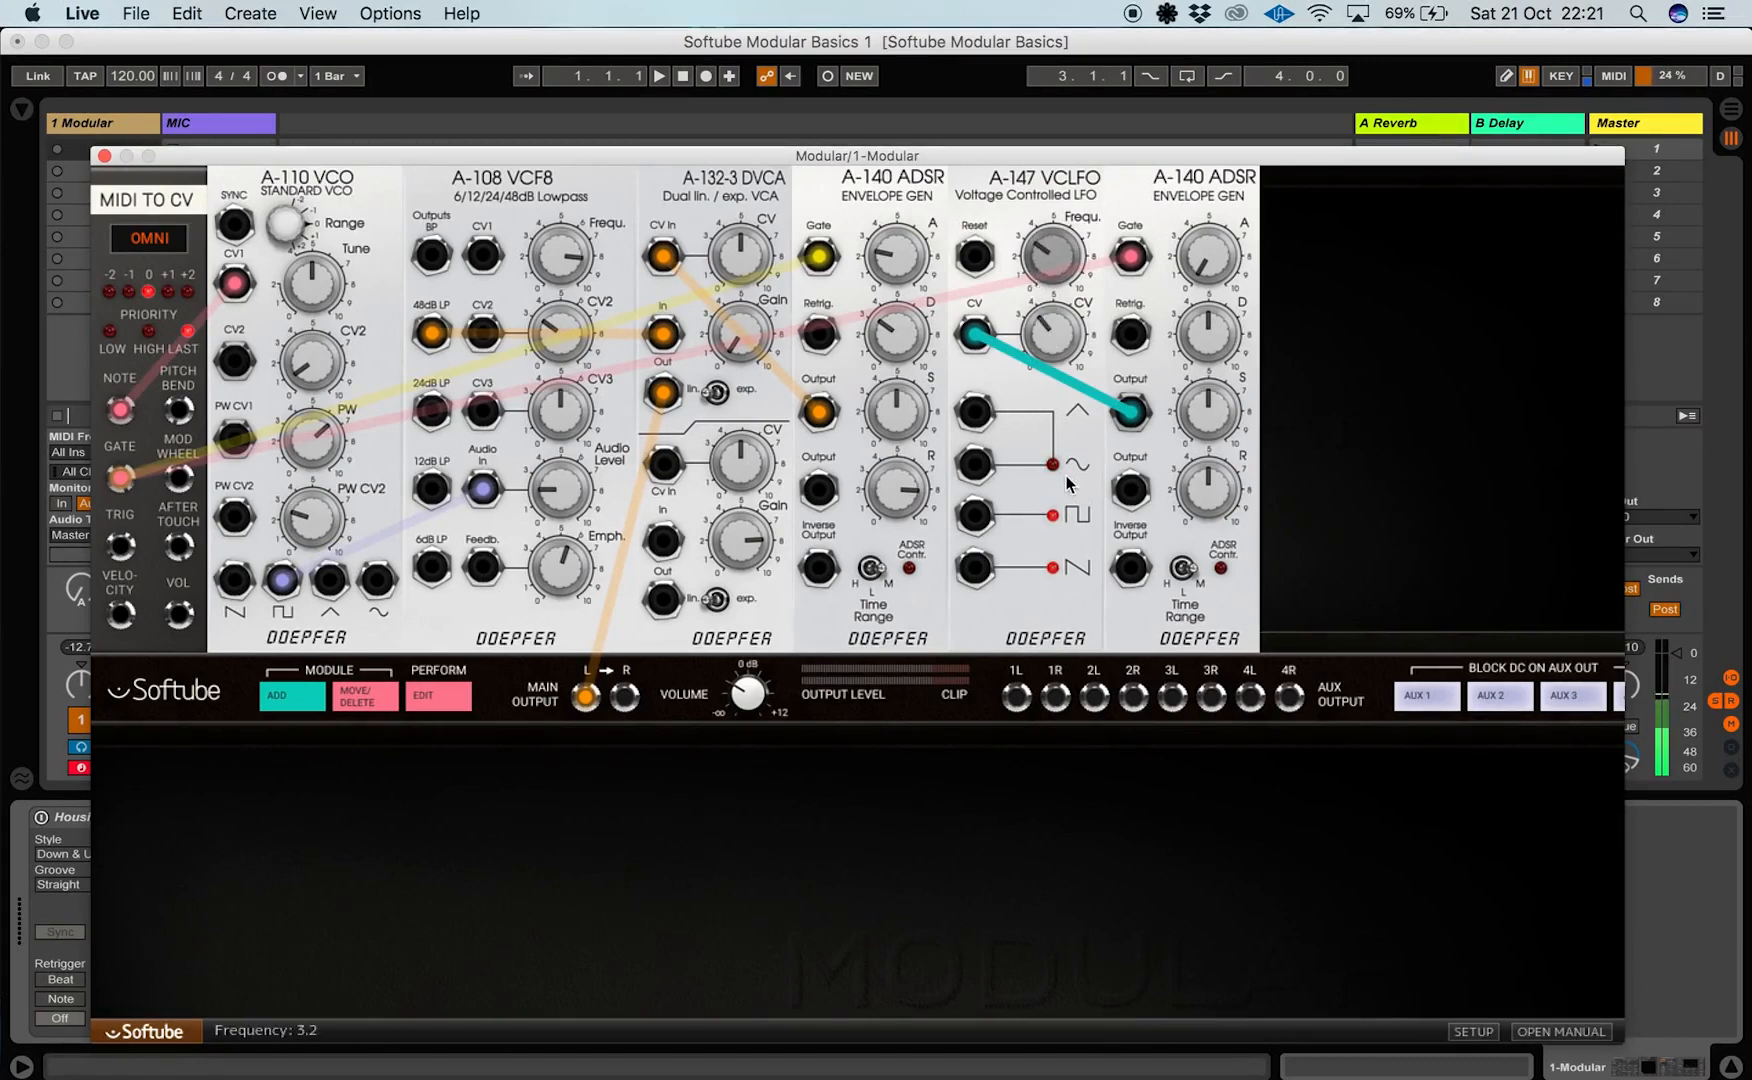
left_click_drag(975, 463, 293, 494)
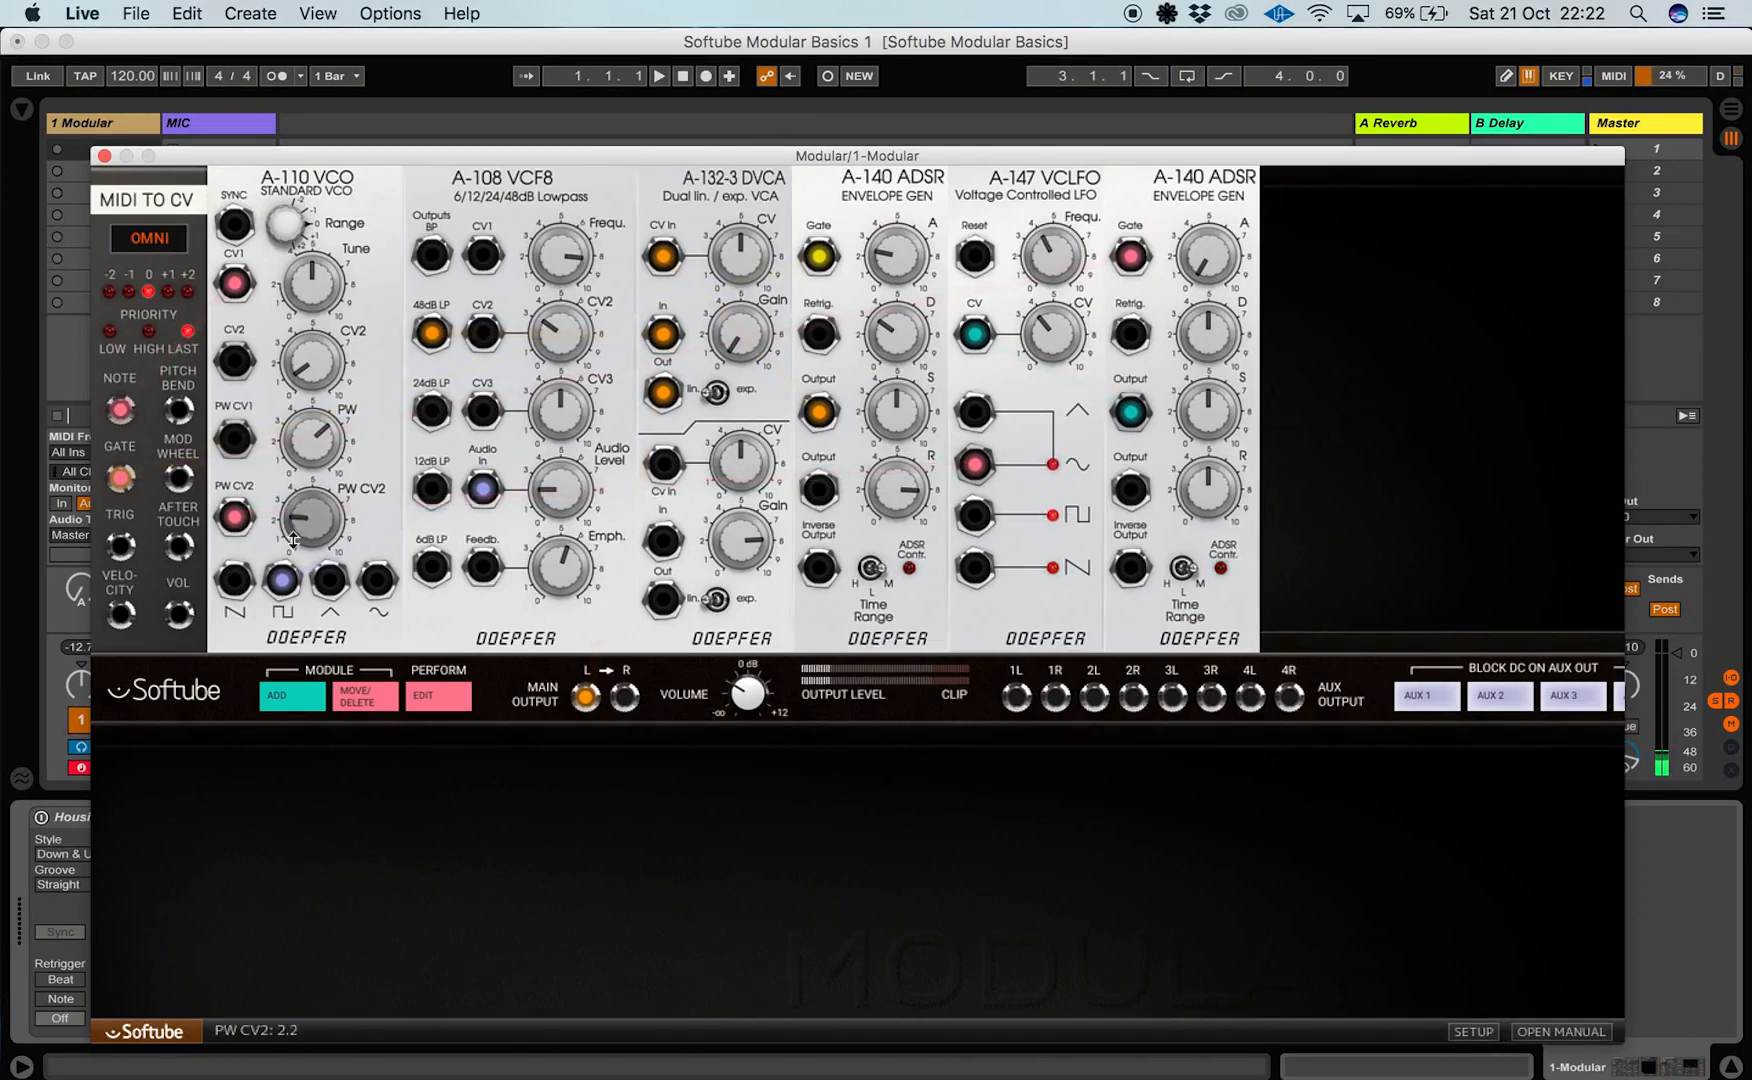
left_click_drag(294, 514, 293, 525)
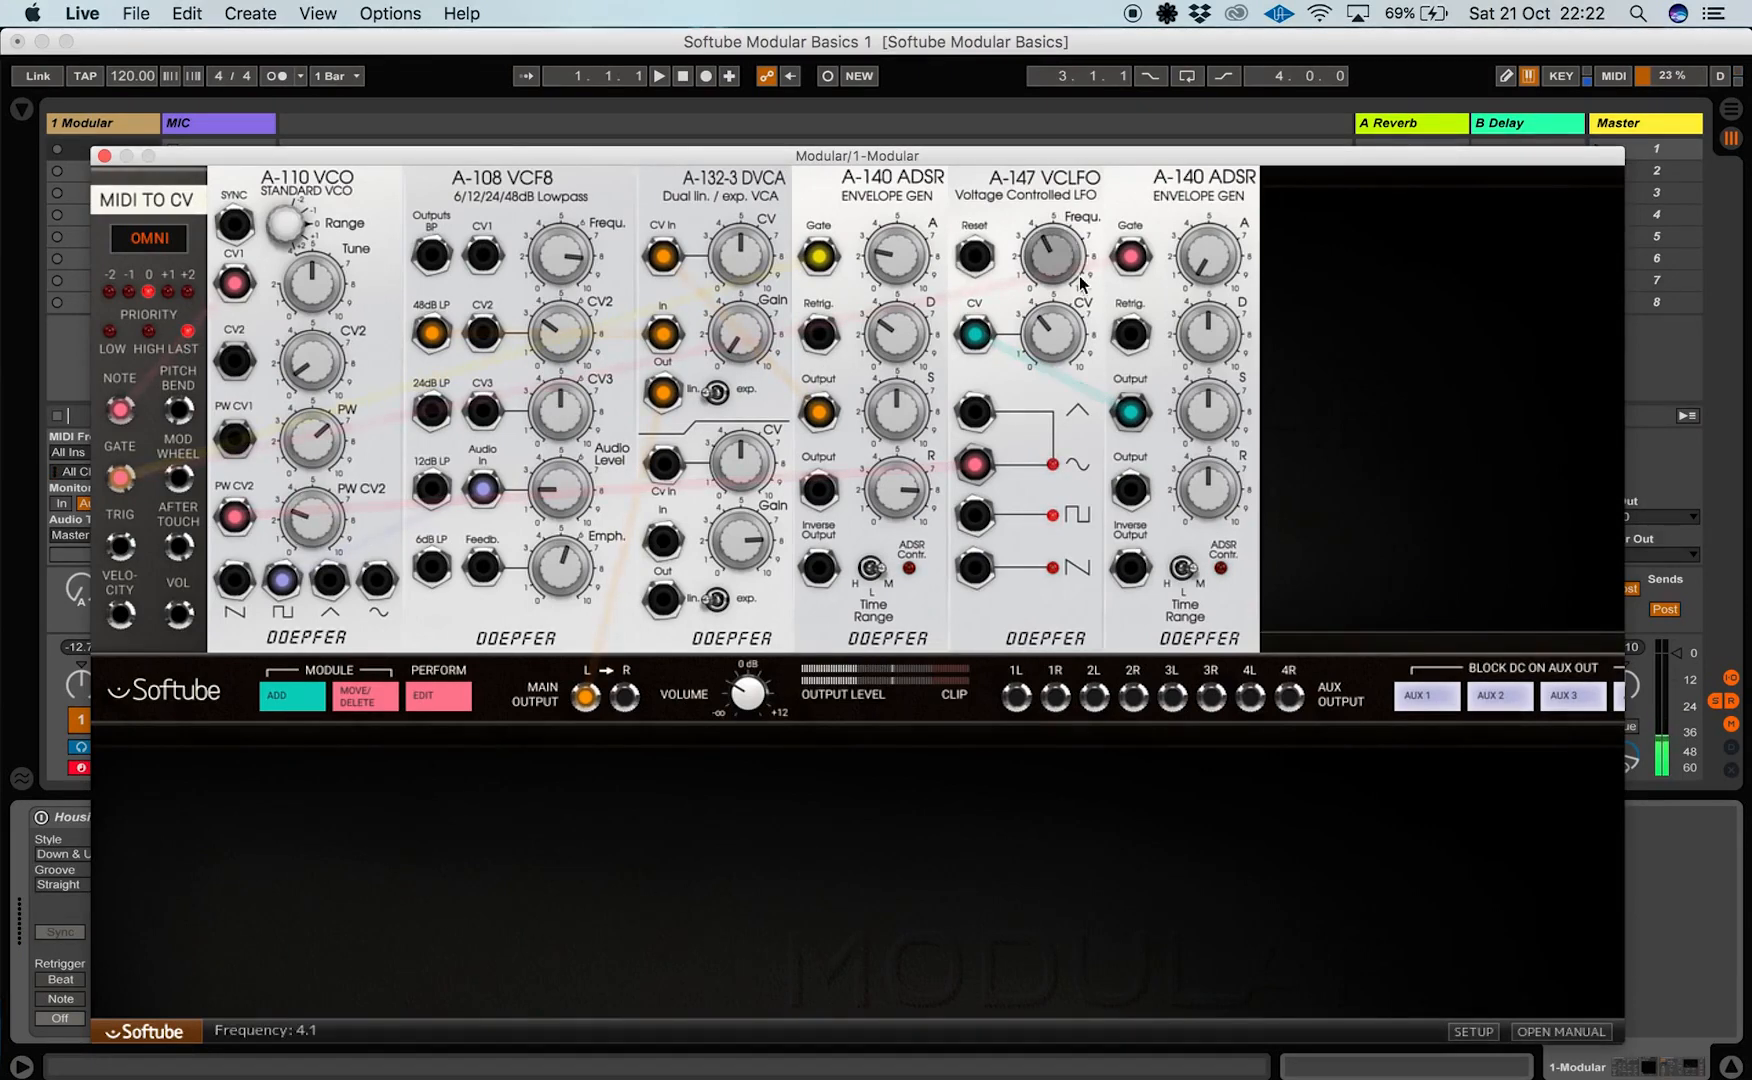
Lower the VCLFO's Frequency slightly, raise its CV amount to 4.9, and reduce the VCO's PW to about 5.5 and PW CV2 to about 1.5
left_click_drag(1034, 254, 1034, 265)
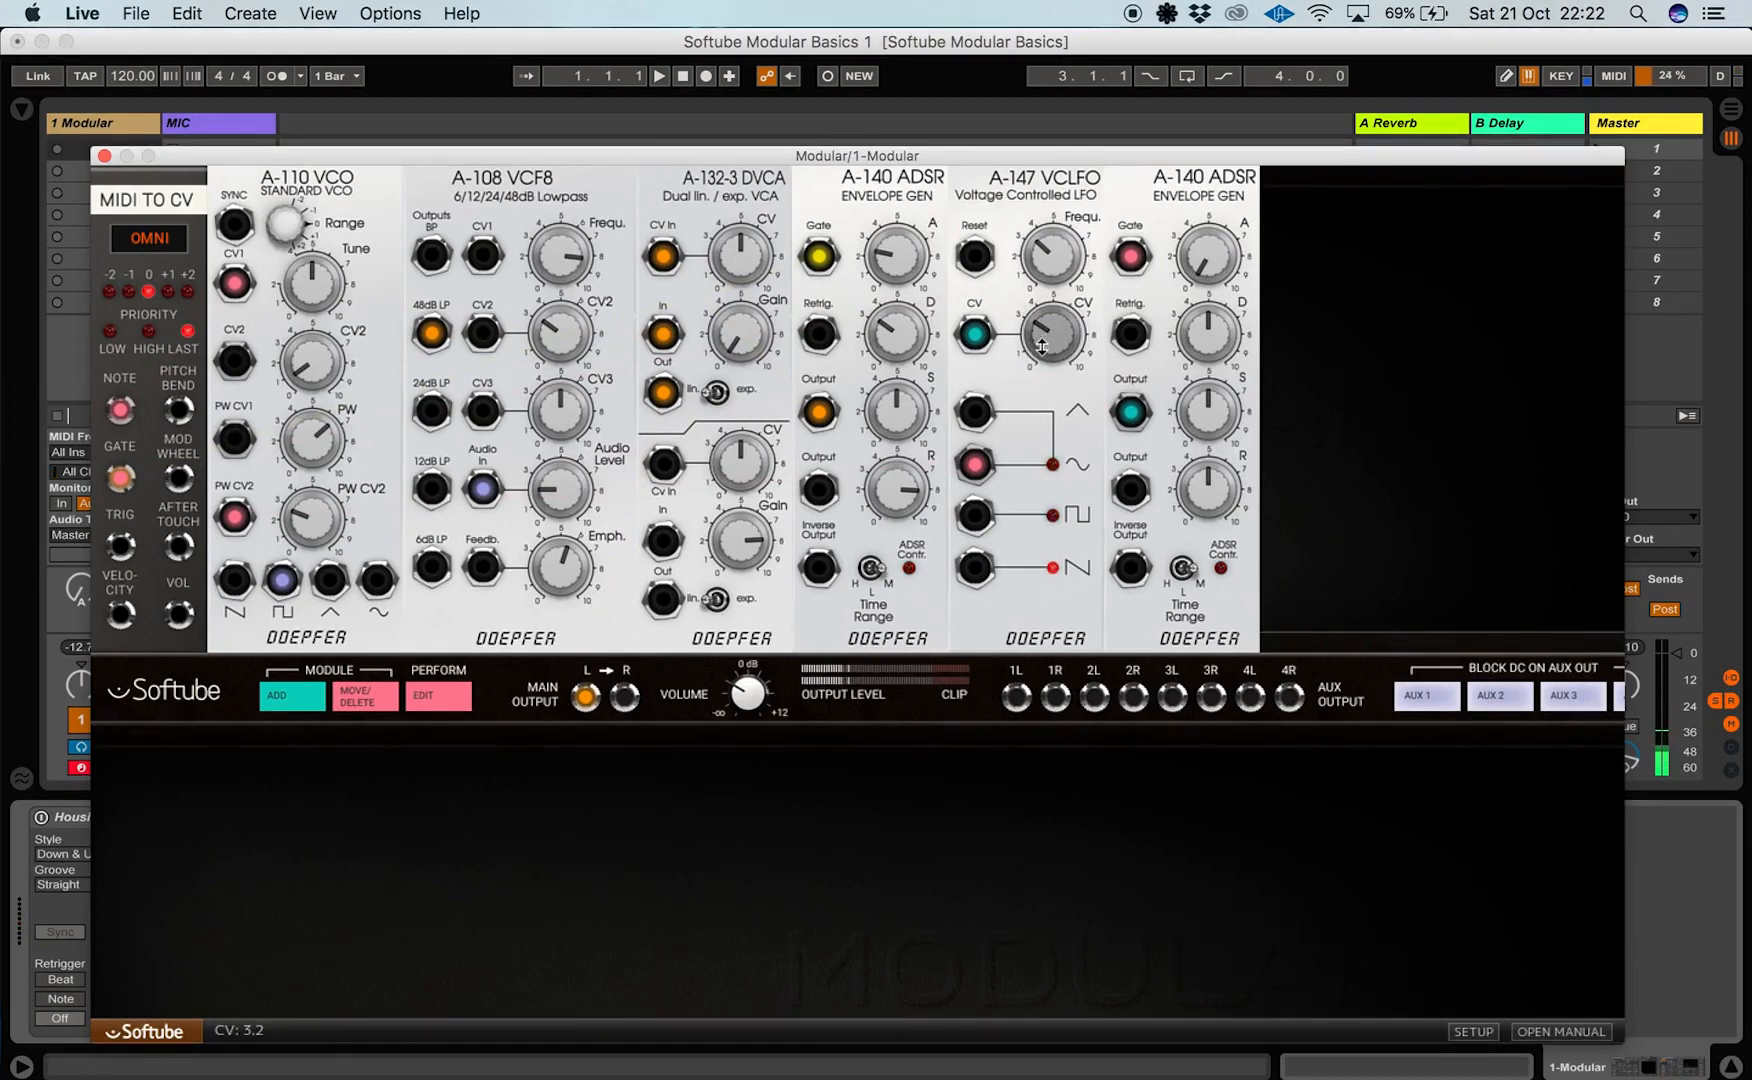
left_click_drag(1041, 313, 1043, 308)
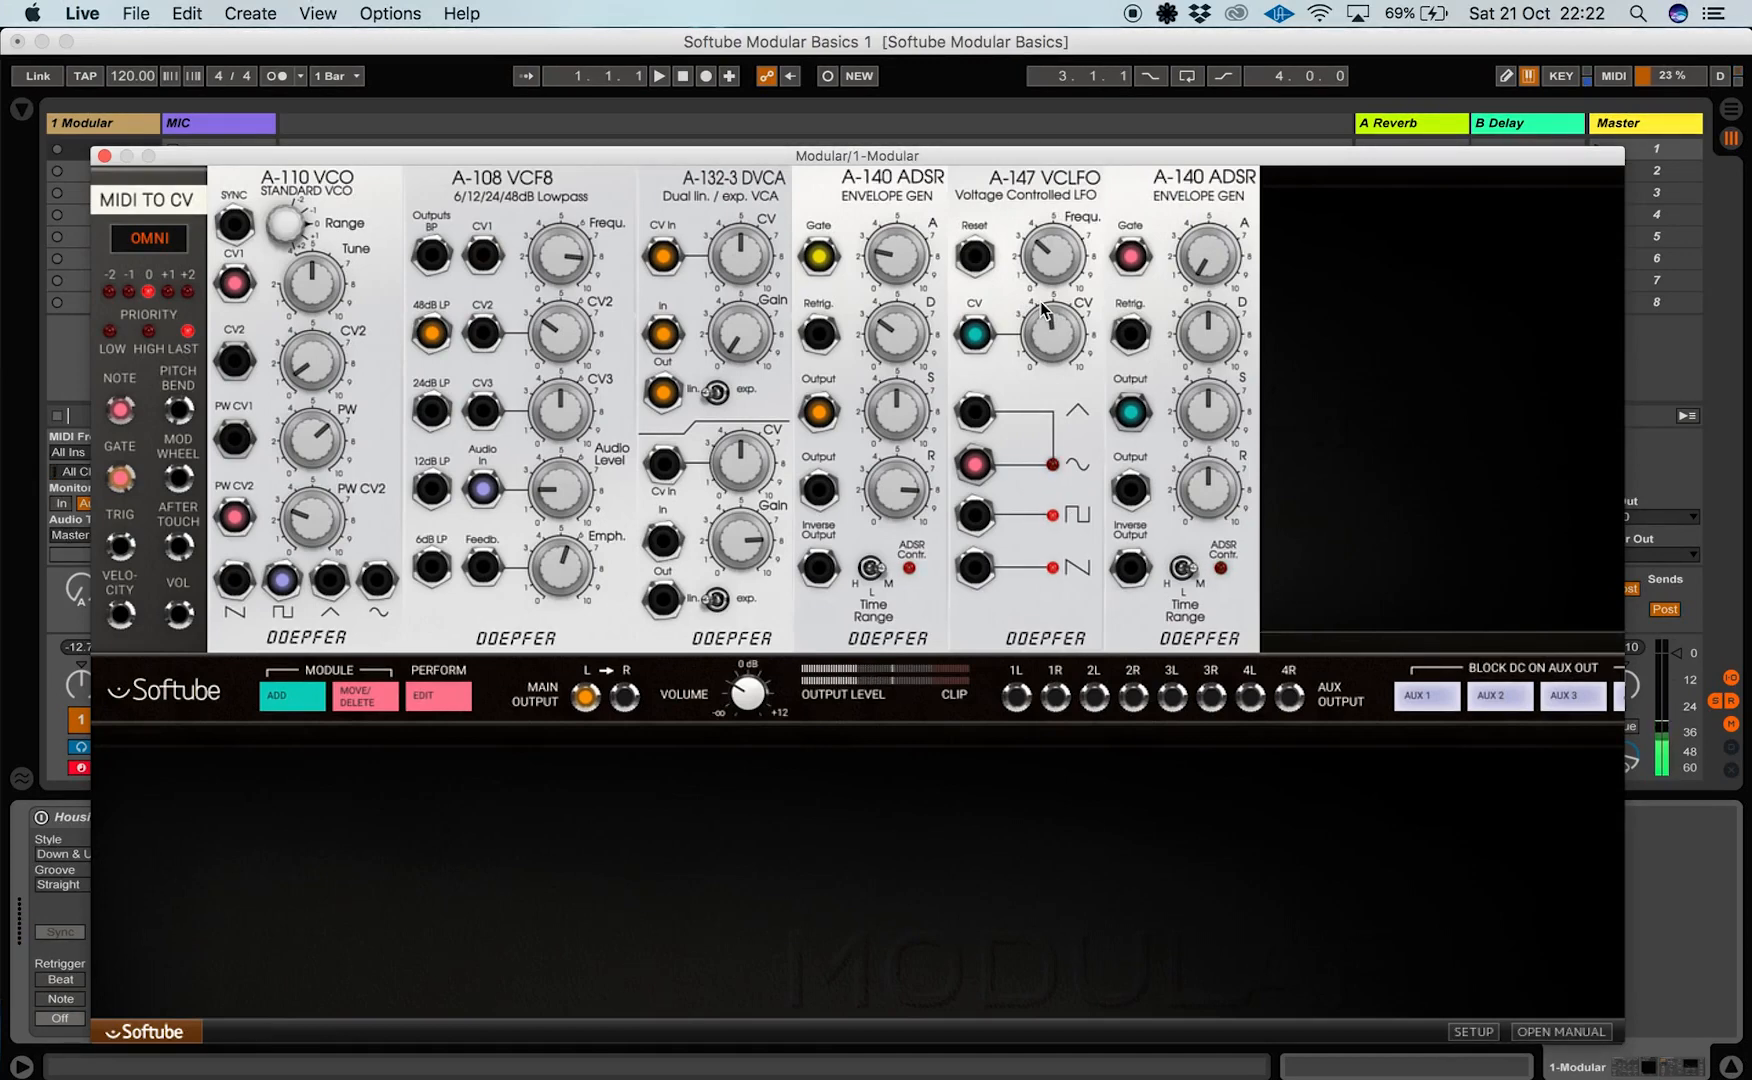
left_click_drag(297, 514, 303, 544)
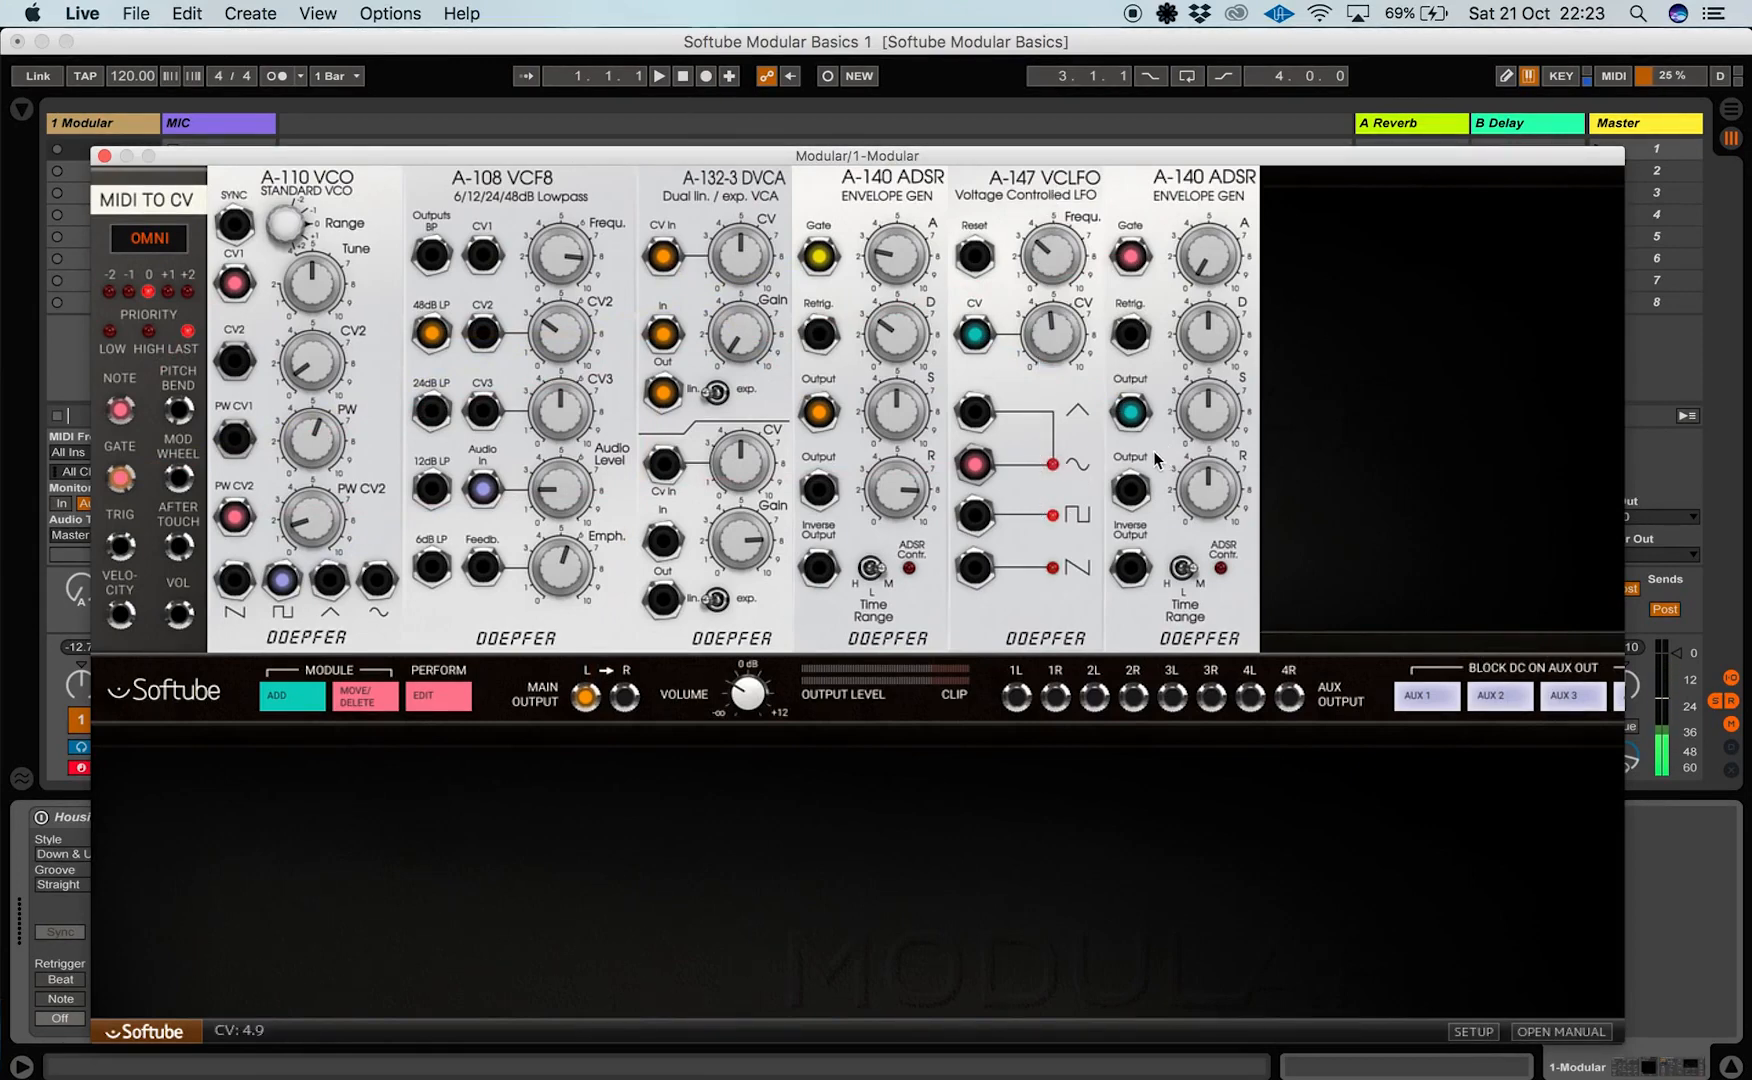
Set the second ADSR's attack to about 3, sustain to about 2.5 and release to about 7, and raise the VCLFO's Frequency to about 5.5
left_click_drag(1197, 197, 1201, 201)
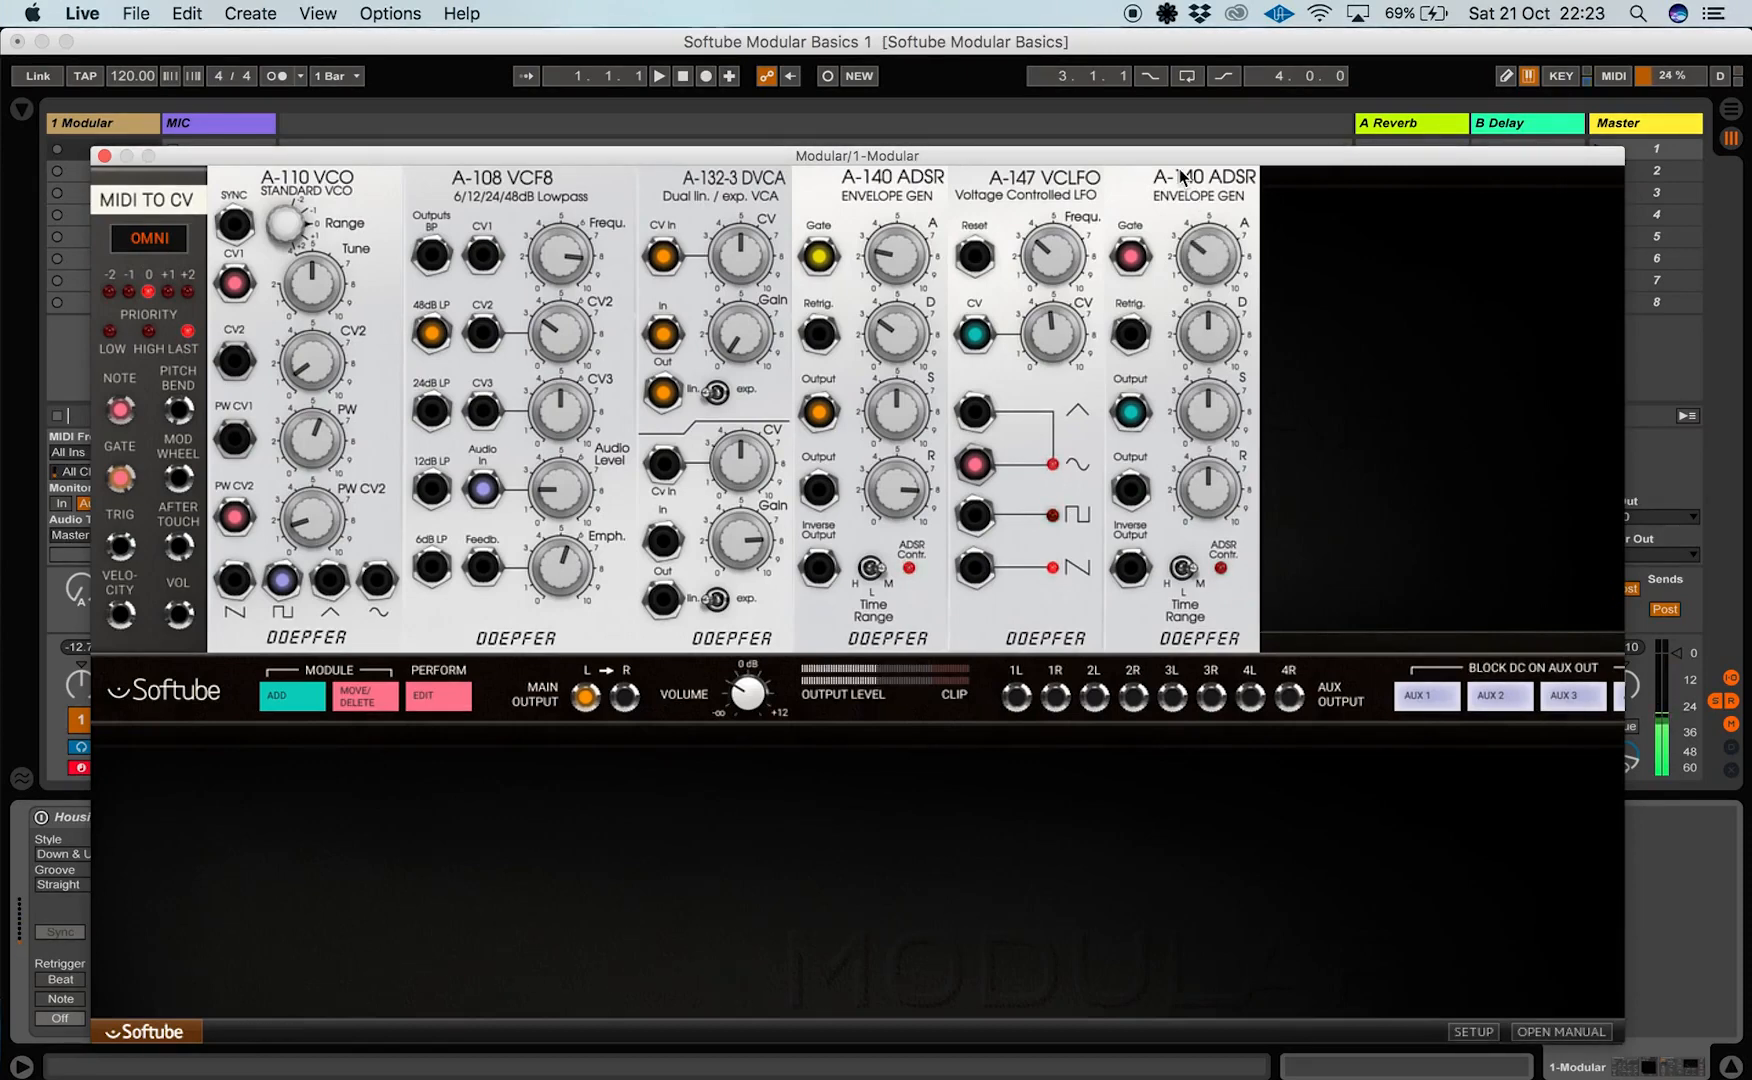
mouse_move(1197, 403)
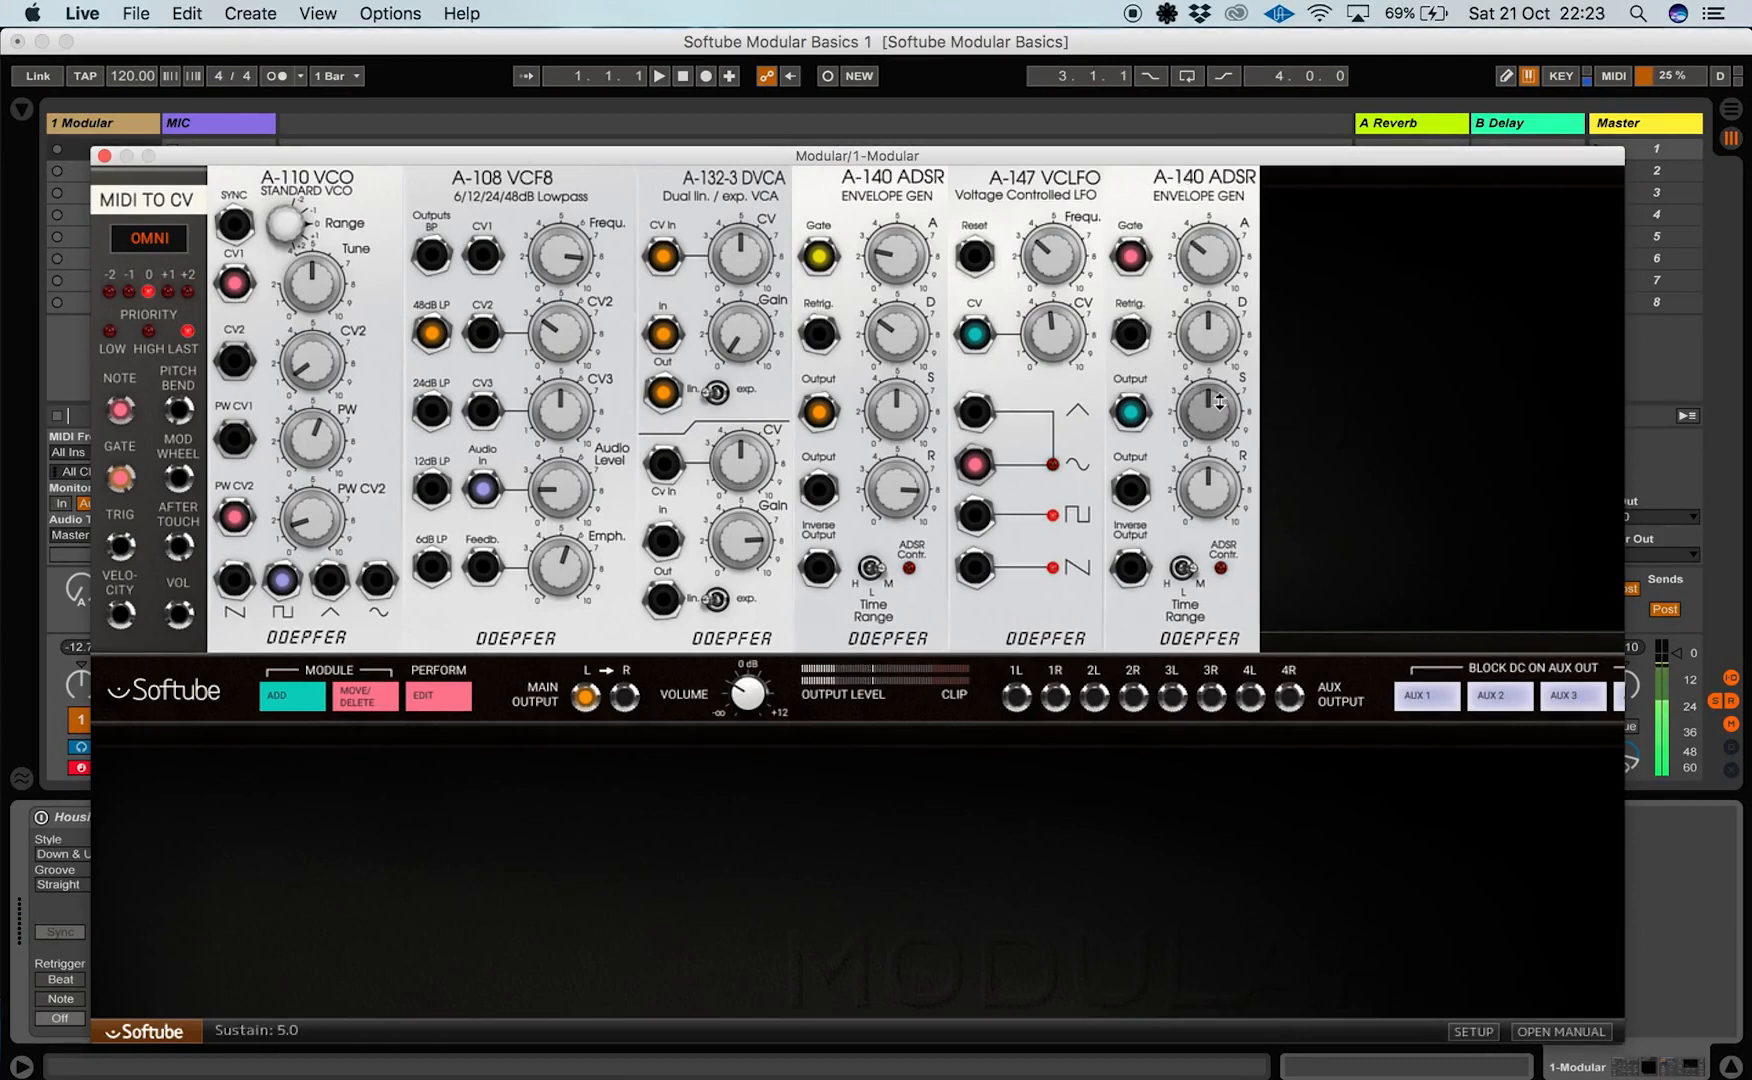
left_click_drag(1197, 403, 1193, 436)
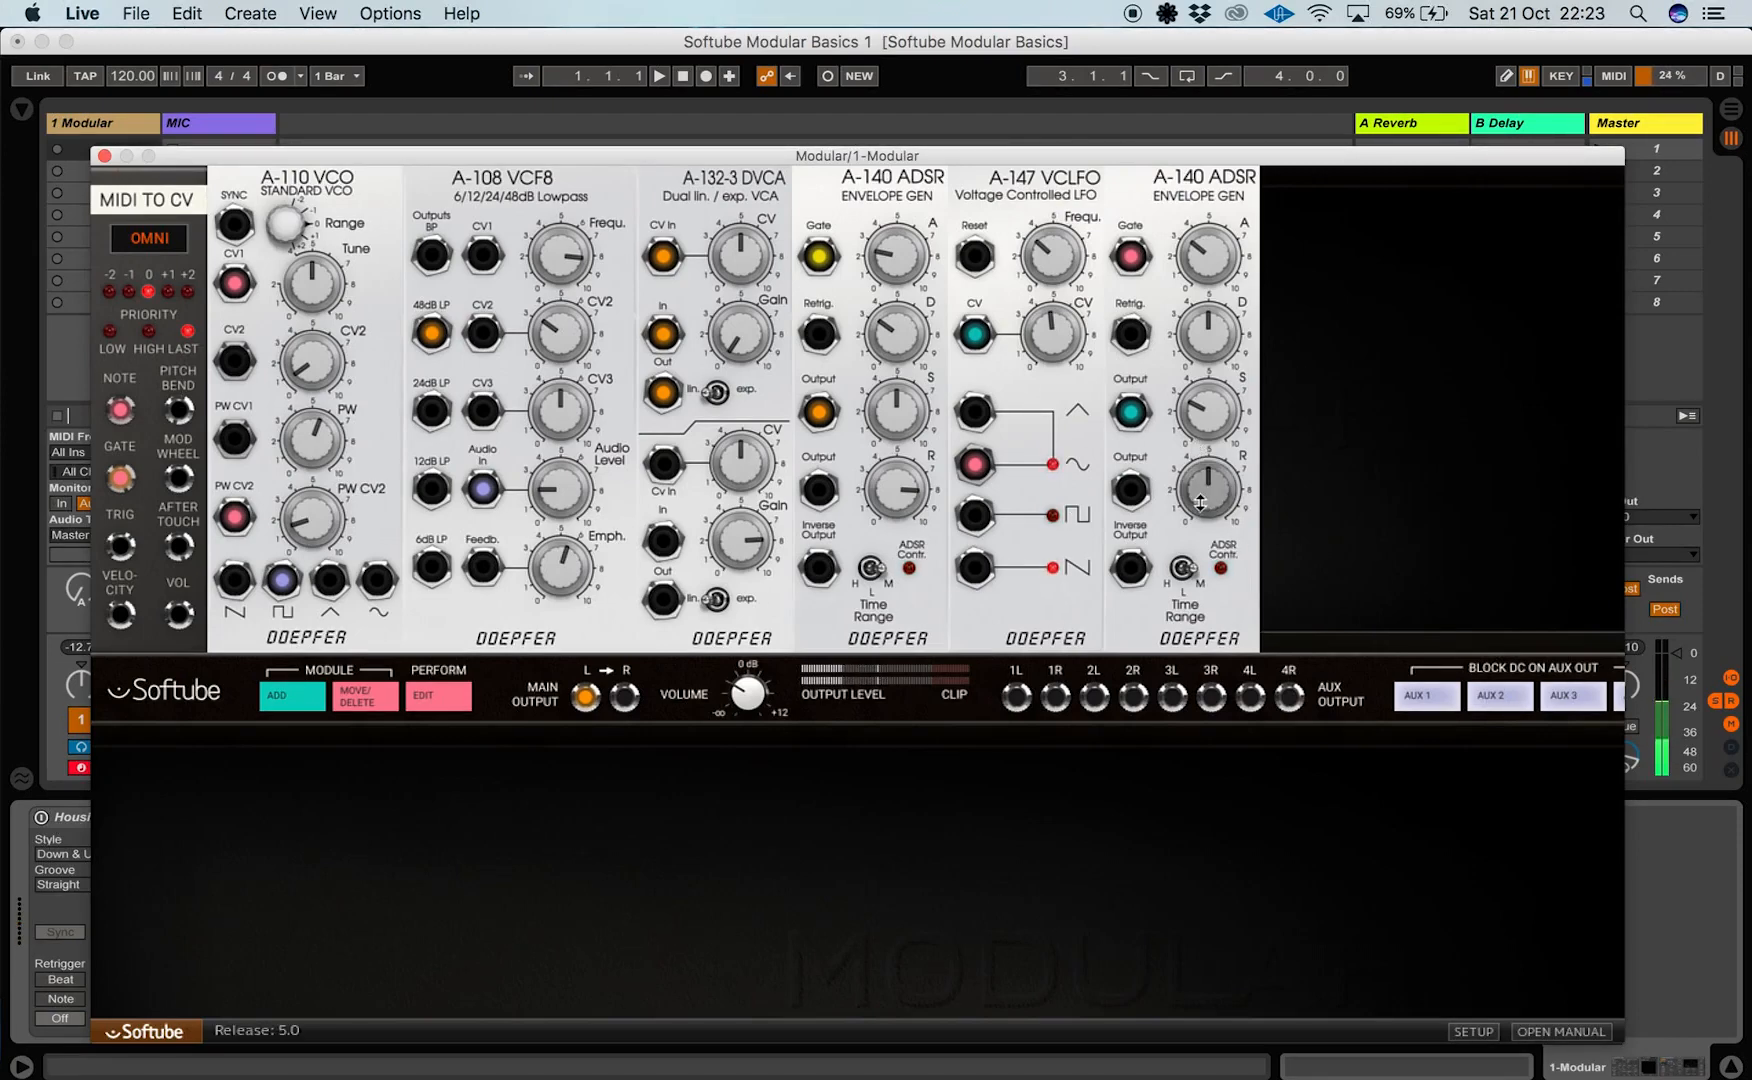
left_click_drag(1200, 502, 1192, 456)
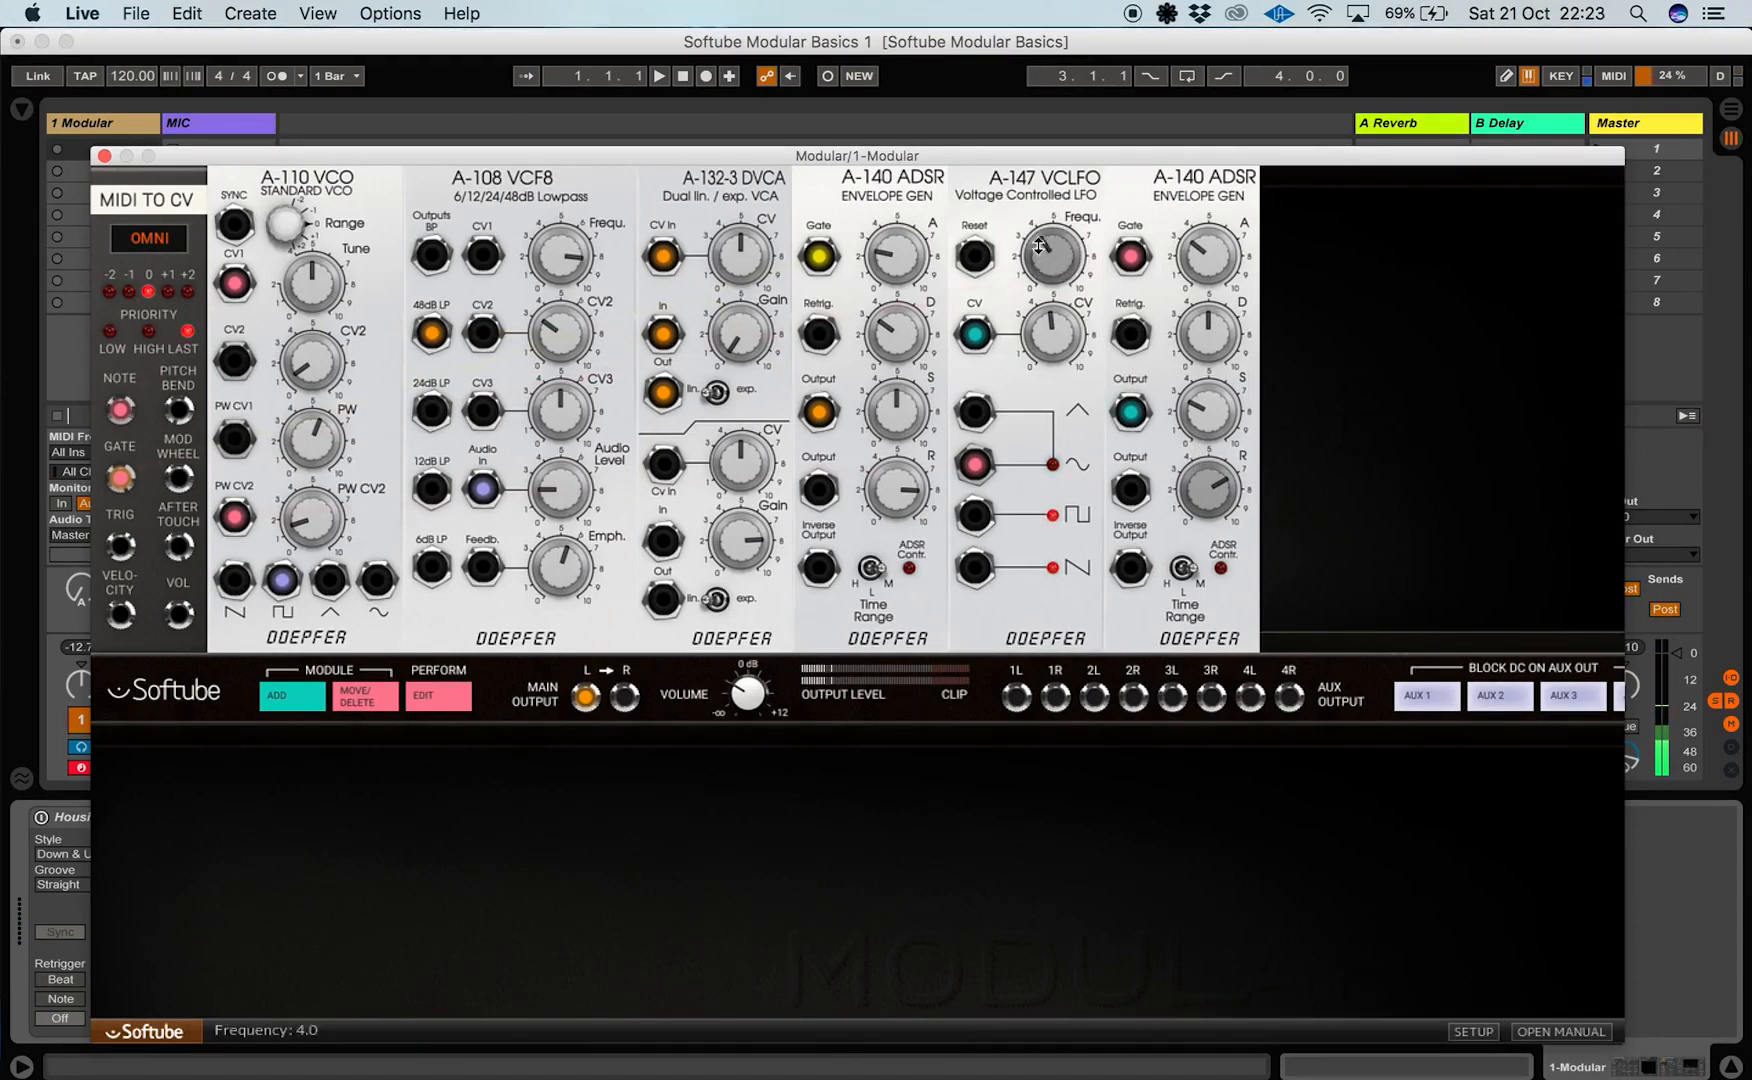
left_click_drag(1039, 246, 1043, 215)
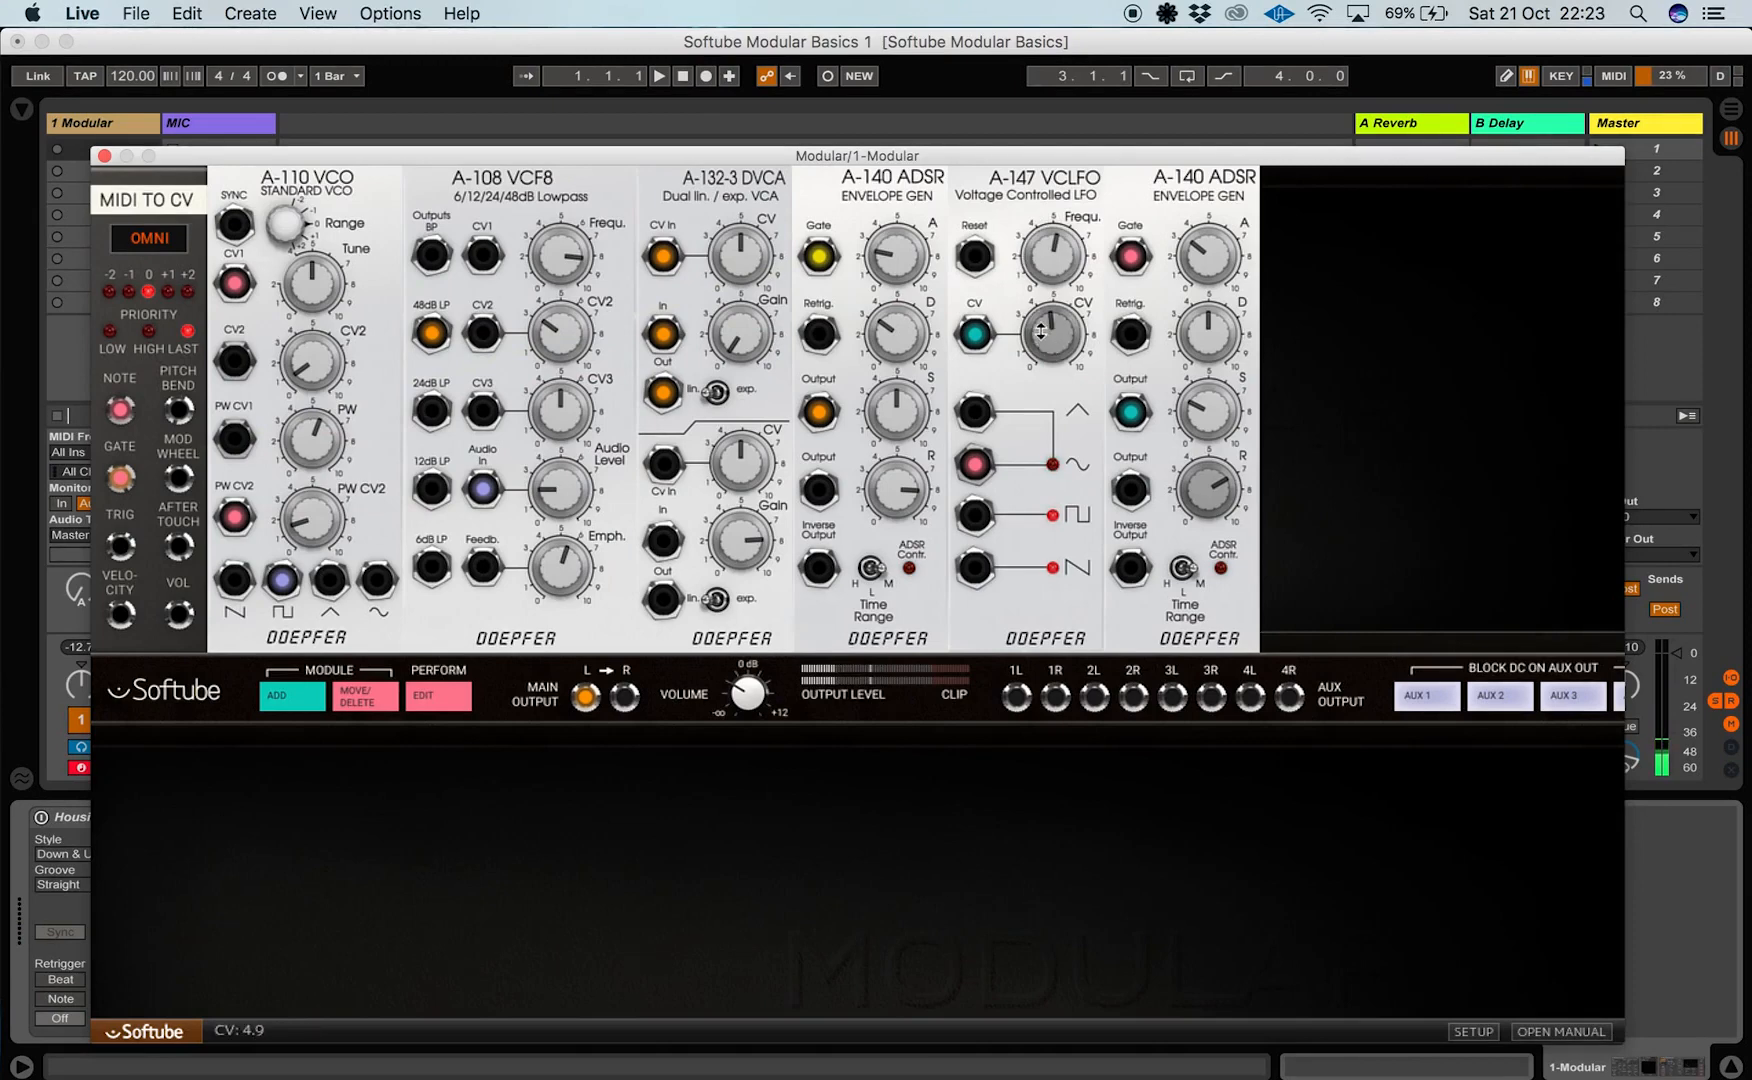
Lower the VCLFO's CV amount to about 3 and patch its sawtooth output to the VCO's CV2 input with a low CV2 amount
left_click_drag(1040, 331, 1035, 371)
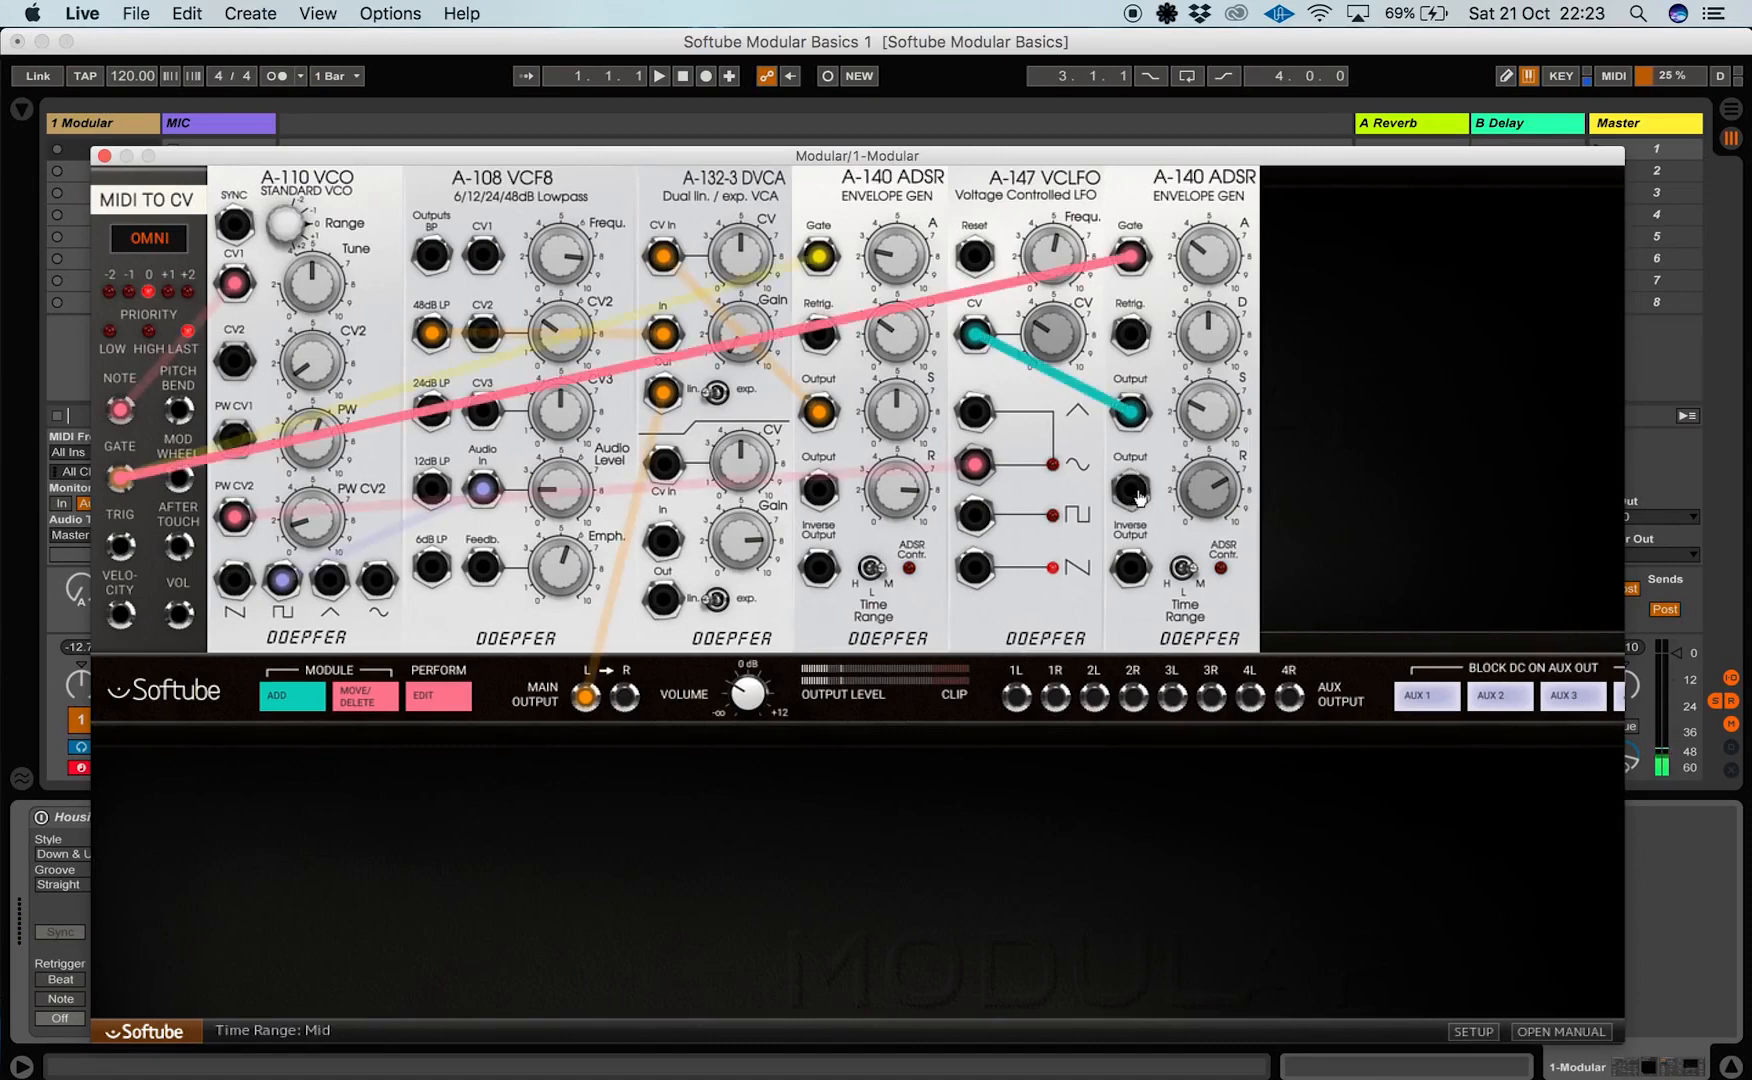
left_click_drag(975, 567, 234, 360)
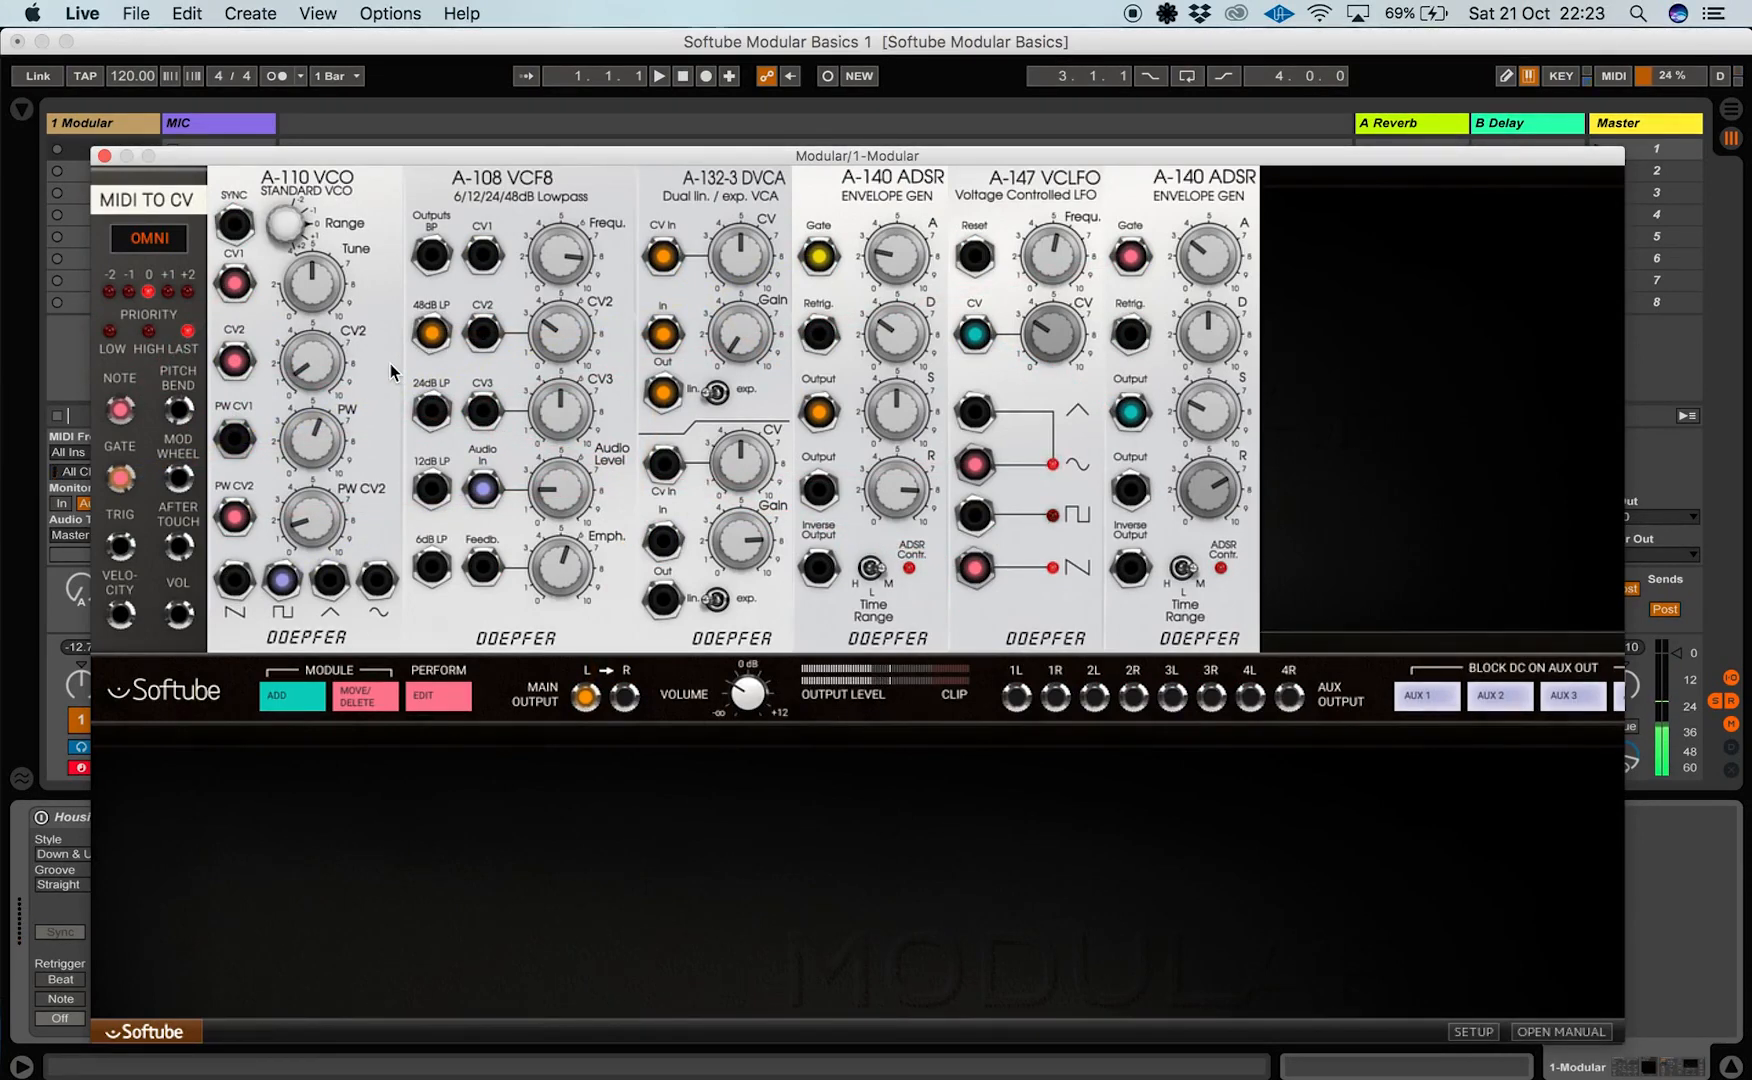
left_click_drag(317, 374, 312, 367)
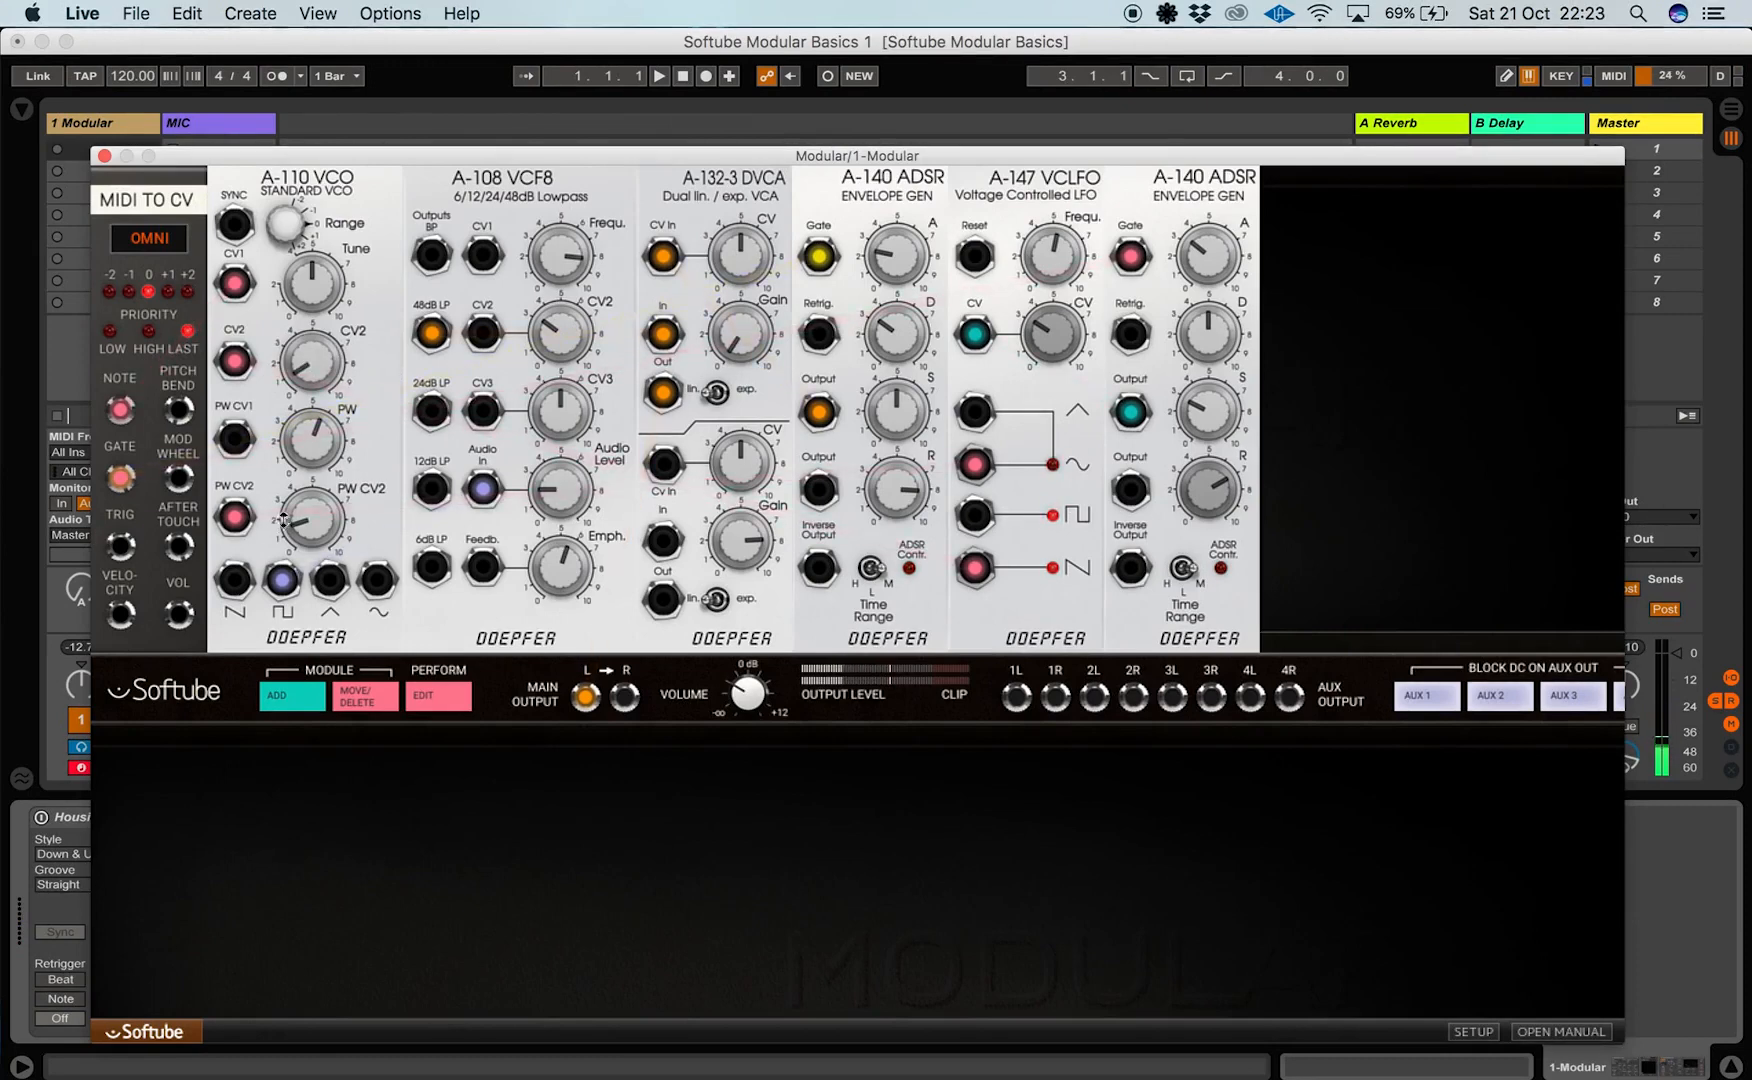
Reduce the VCO's PW CV2 amount to below 1 and its PW to about 4
mouse_move(291, 533)
mouse_move(296, 457)
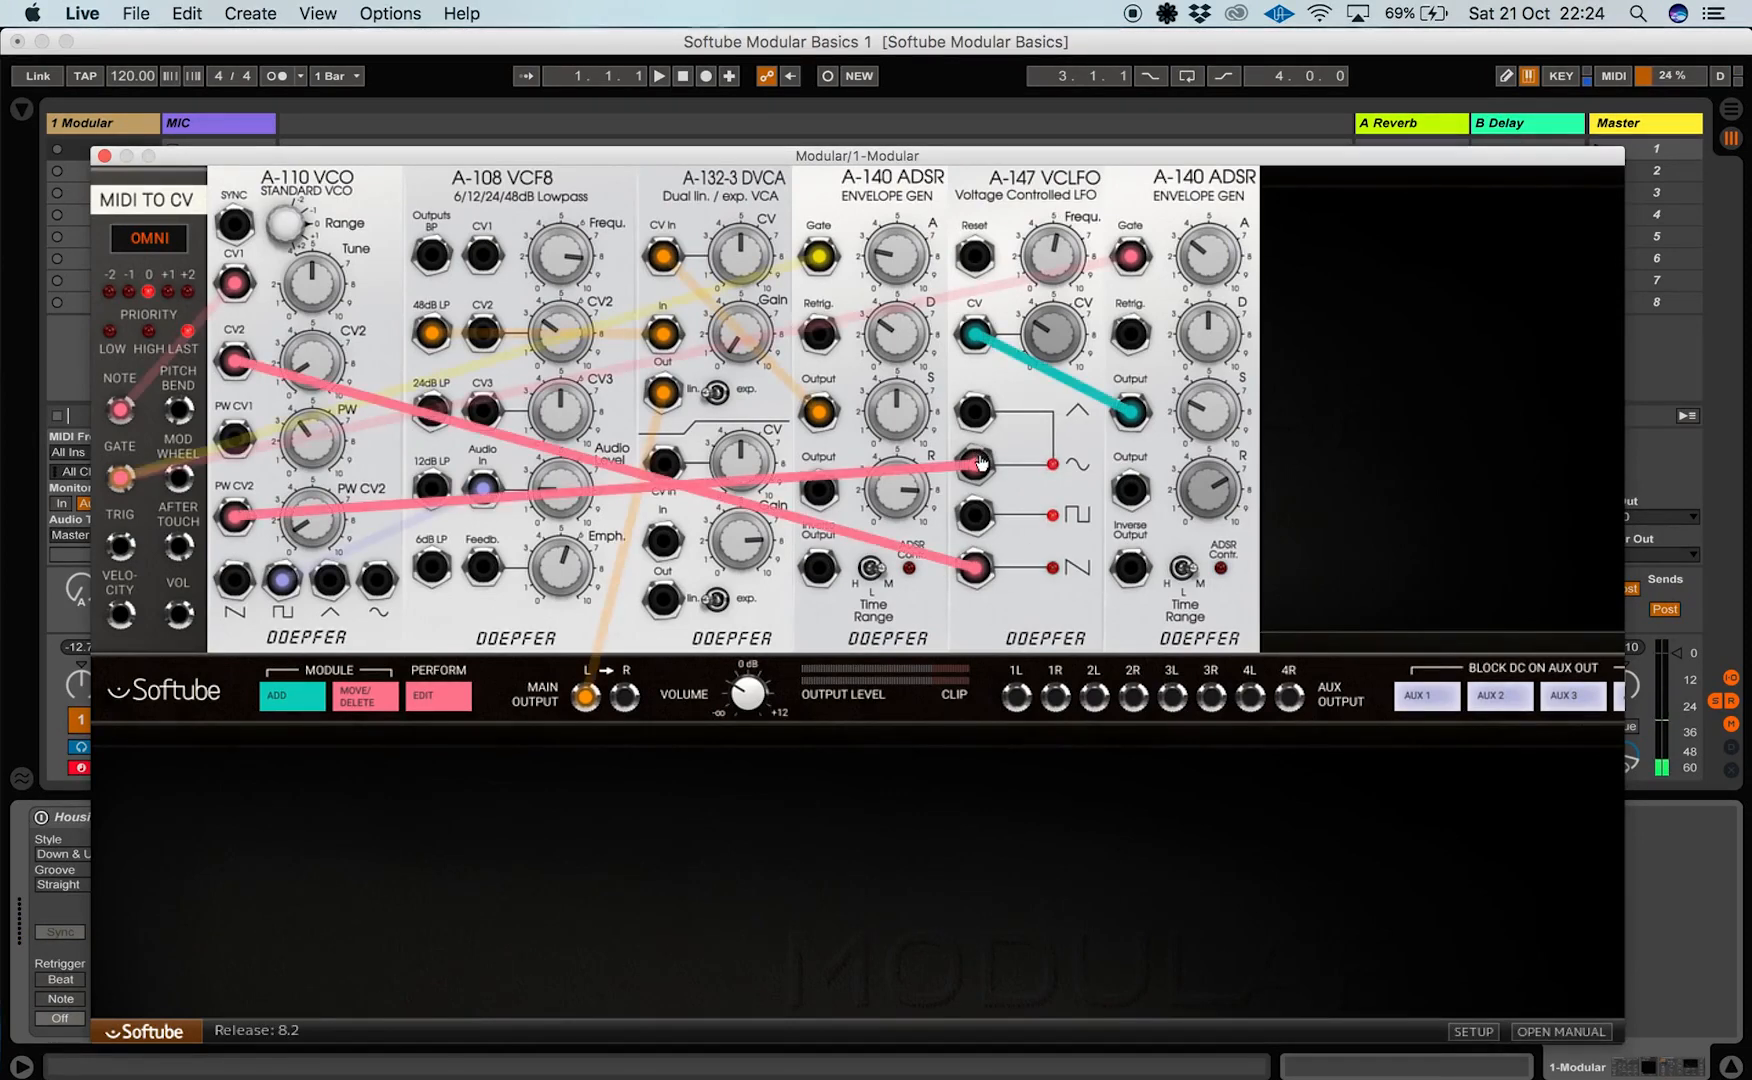
Patch the VCLFO's sine output to the VCF8's CV2 input and set the filter's CV2 amount to 1.3
left_click_drag(975, 464, 482, 262)
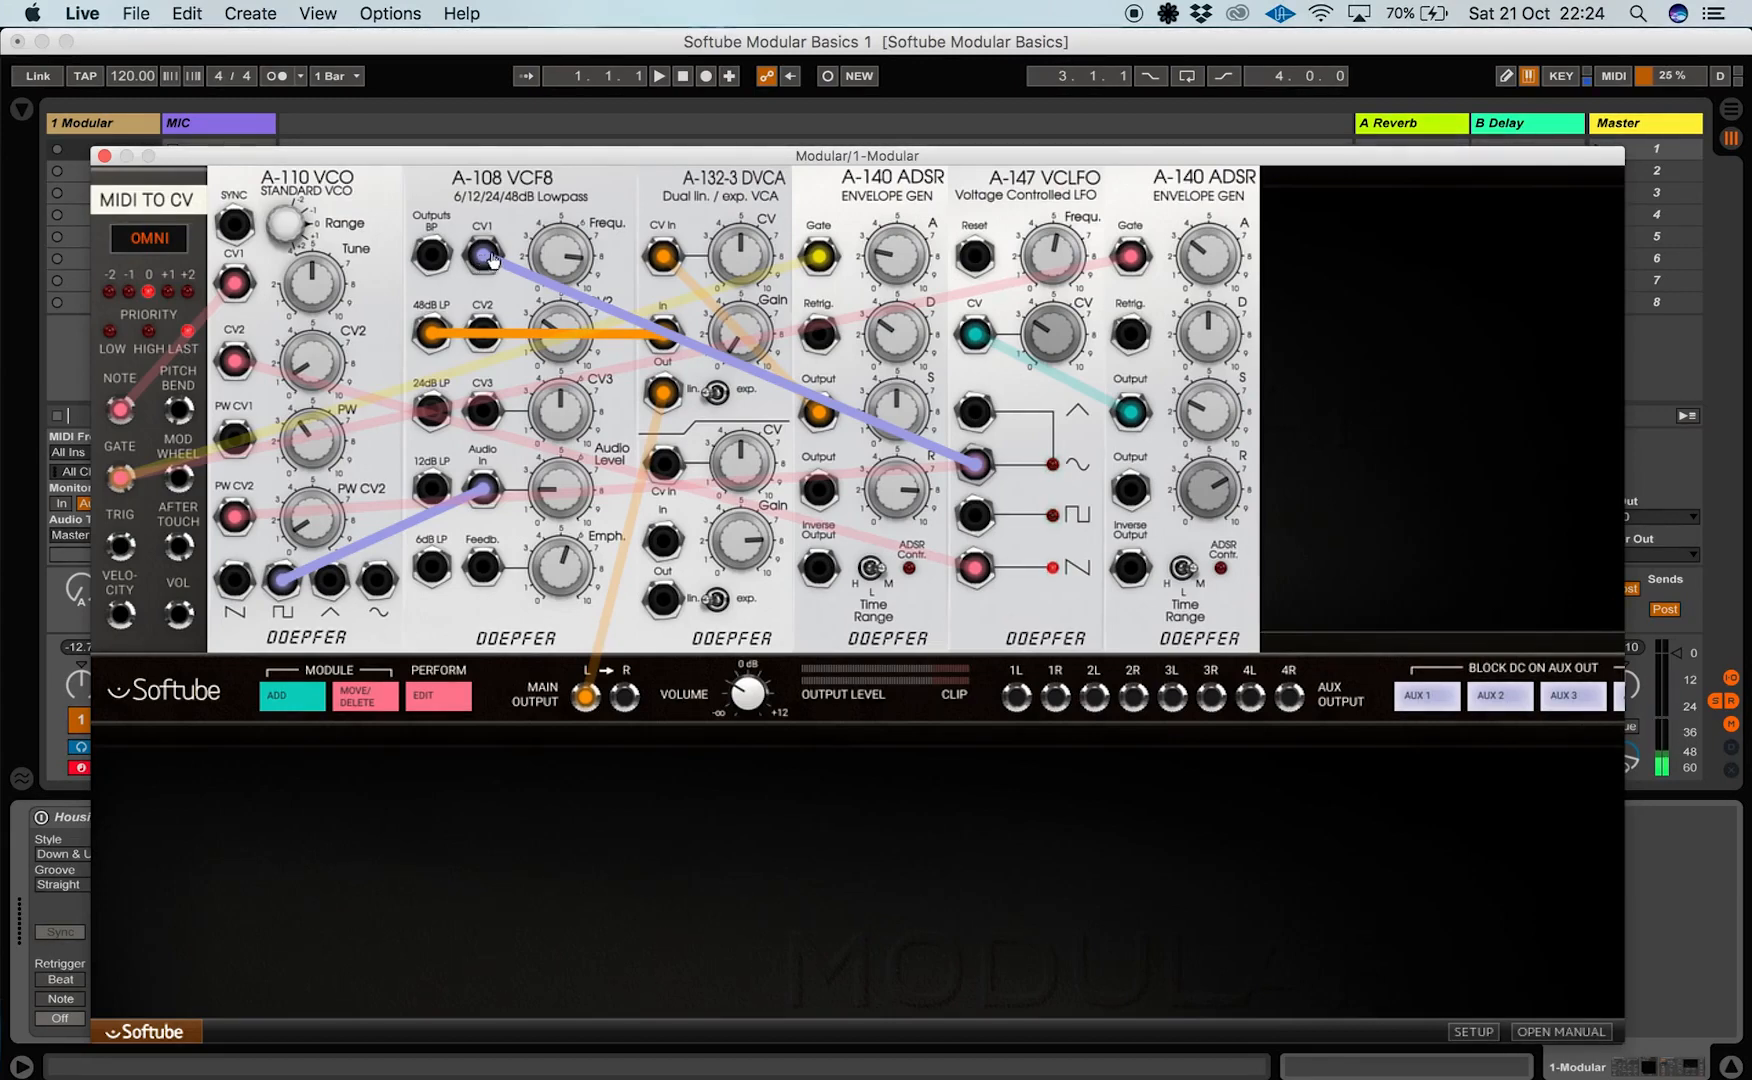
left_click_drag(491, 259, 486, 344)
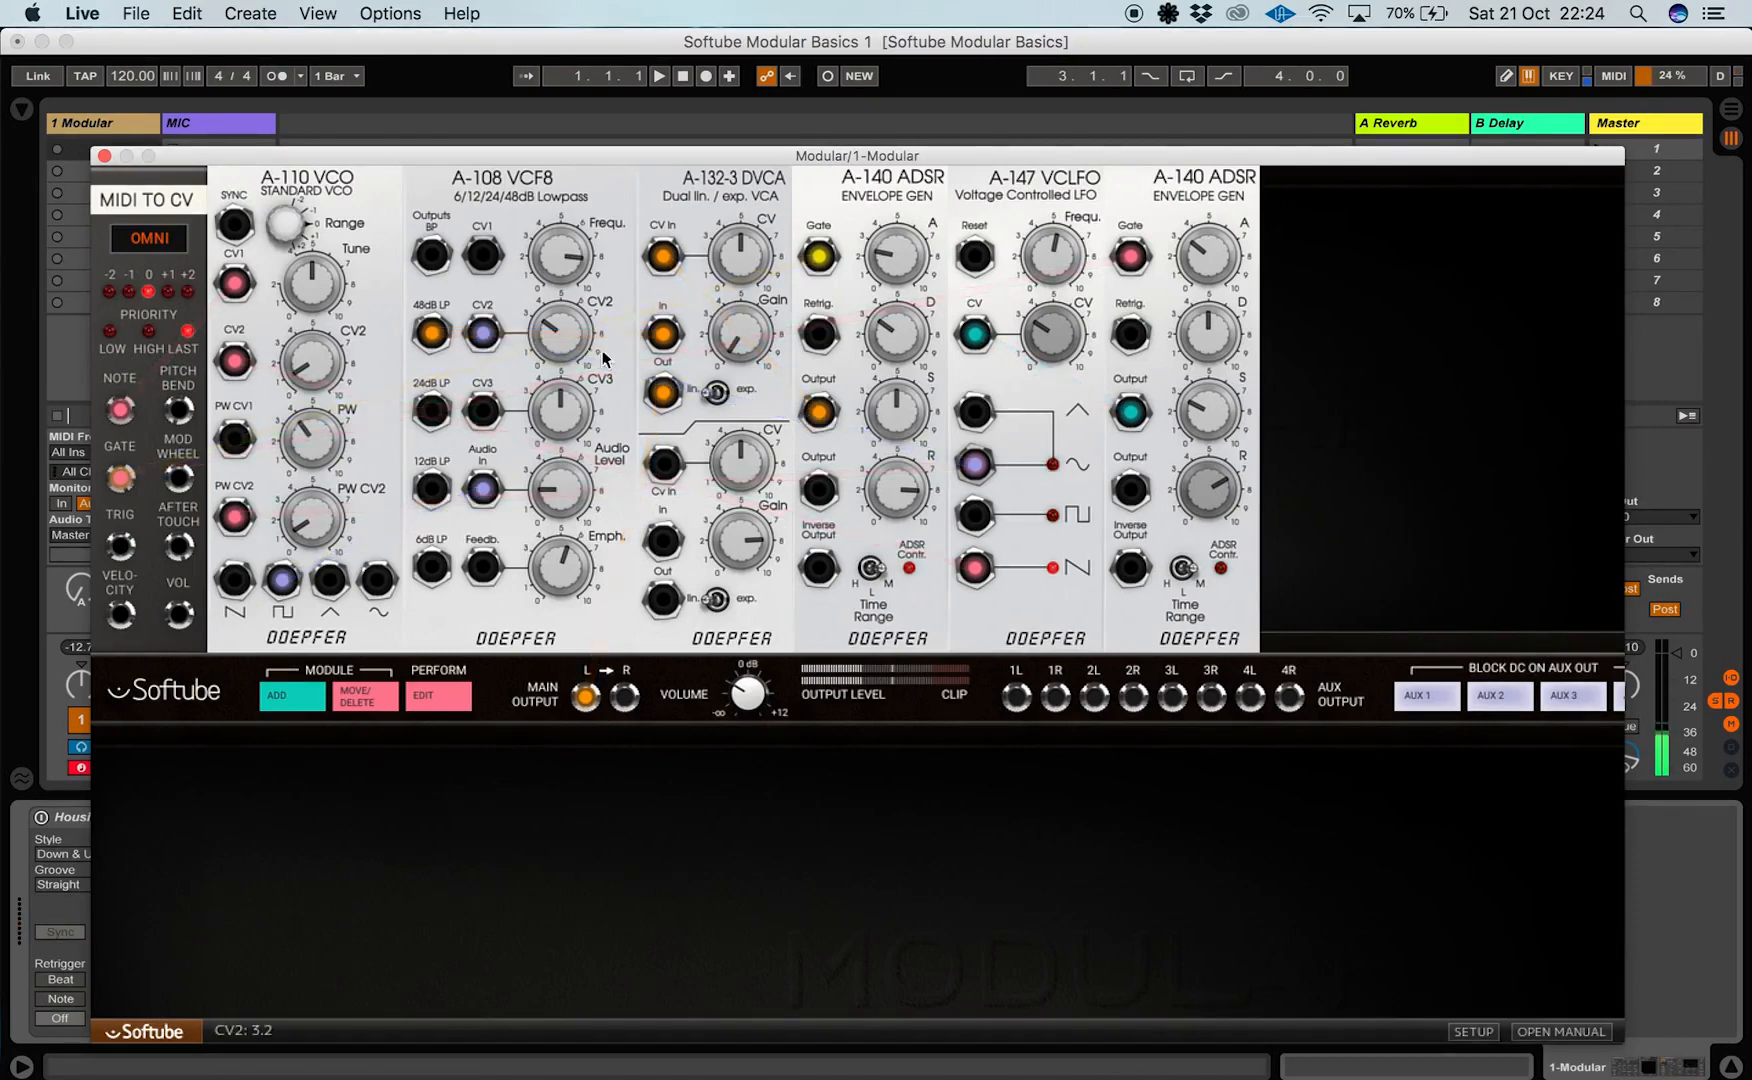
left_click_drag(553, 345, 553, 368)
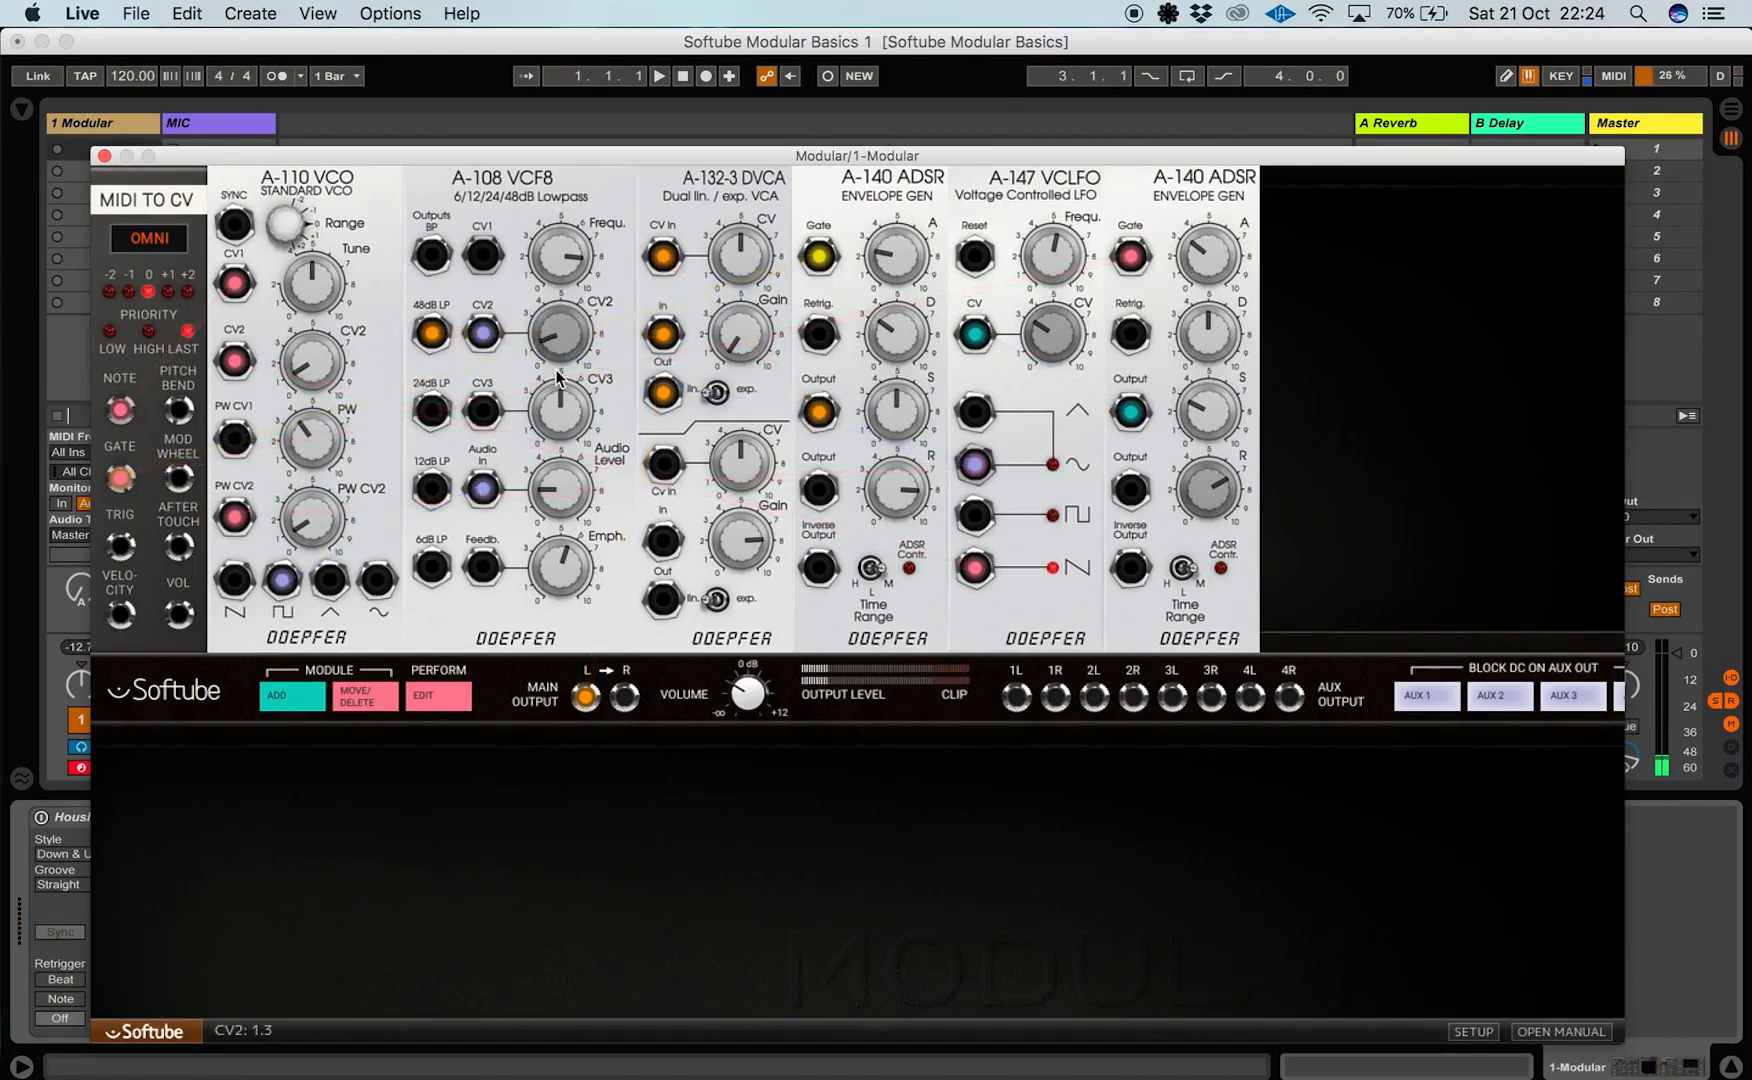